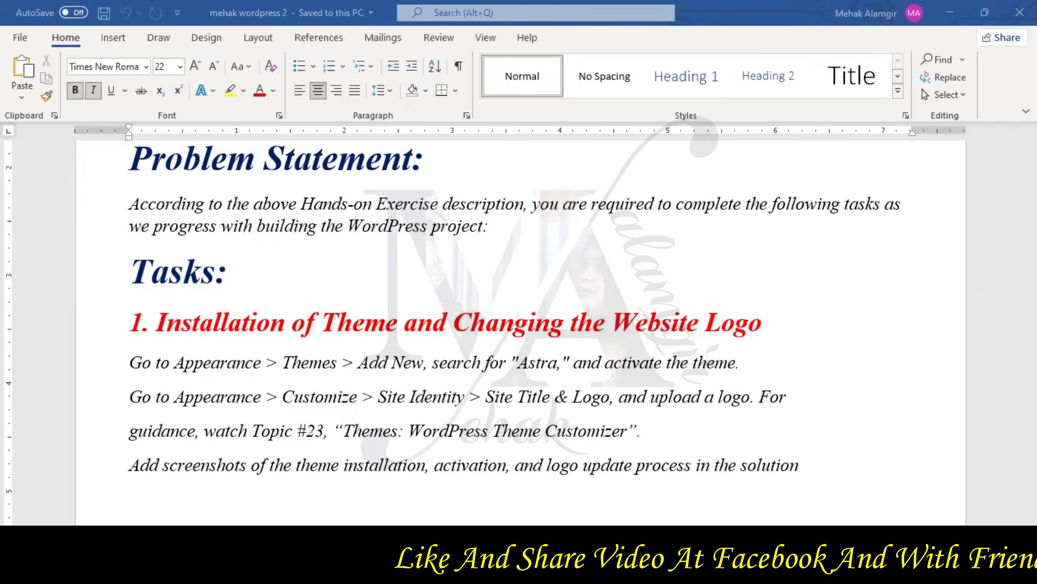
Step: Review the theme and logo task instructions, then look through the mehakweb home page down to the subscribers section and back
{"action": "scroll", "coordinate": [961, 350], "scroll_direction": "down", "scroll_amount": 1}
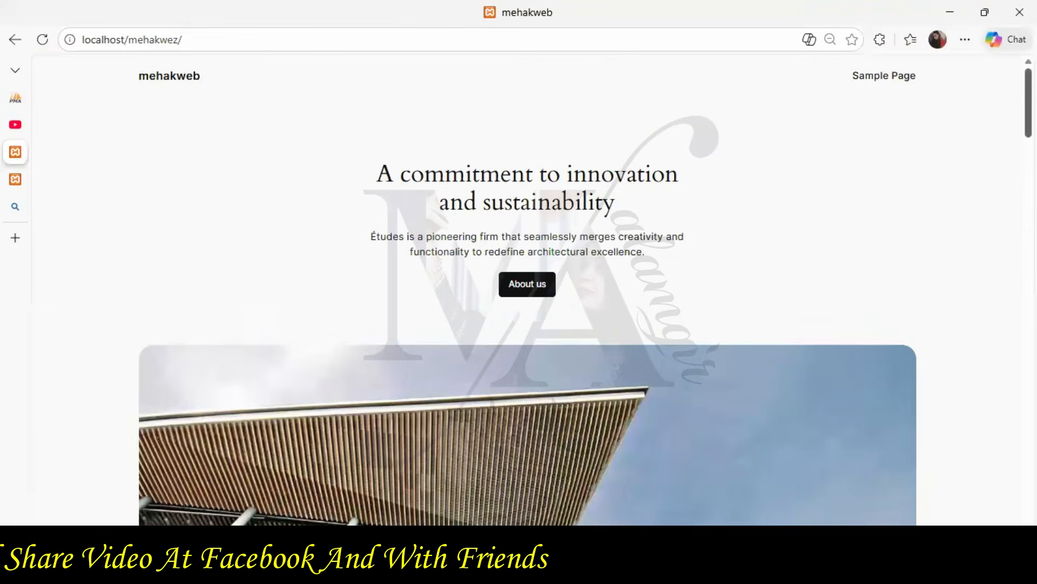
{"action": "scroll", "coordinate": [742, 309], "scroll_direction": "down", "scroll_amount": 10}
{"action": "scroll", "coordinate": [527, 292], "scroll_direction": "down", "scroll_amount": 15}
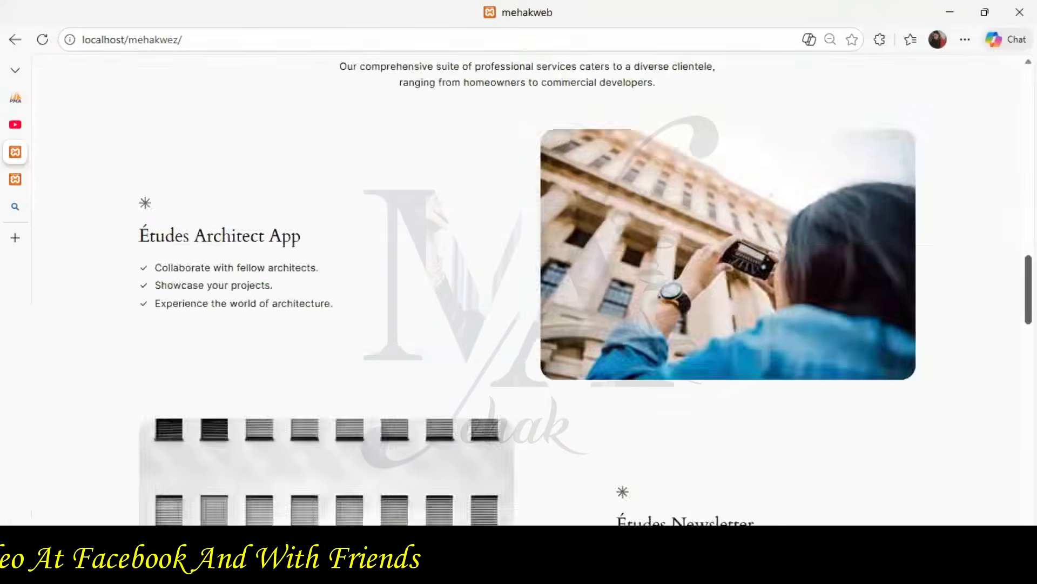
{"action": "scroll", "coordinate": [528, 292], "scroll_direction": "down", "scroll_amount": 8}
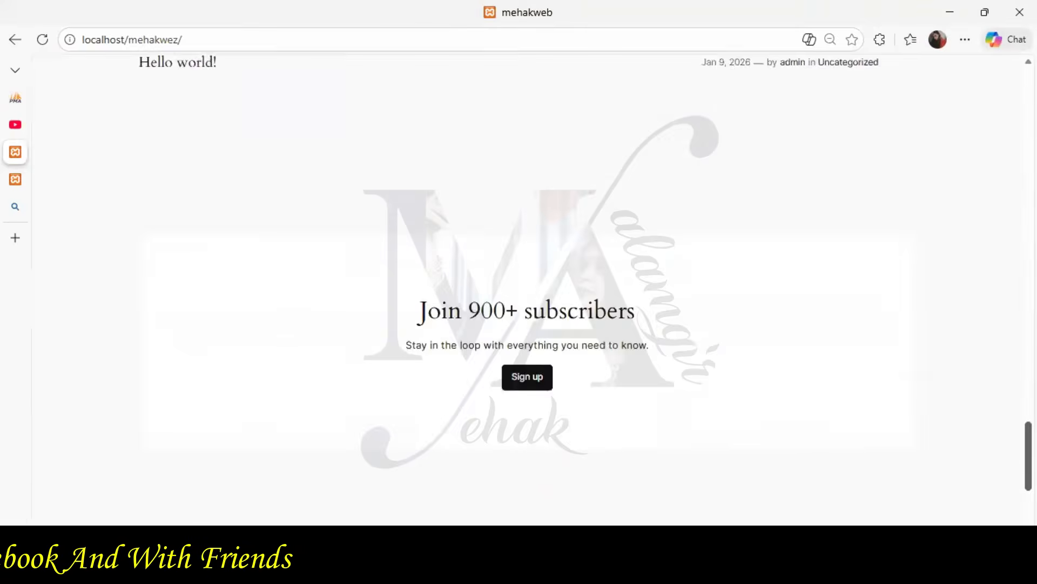
{"action": "scroll", "coordinate": [527, 292], "scroll_direction": "up", "scroll_amount": 20}
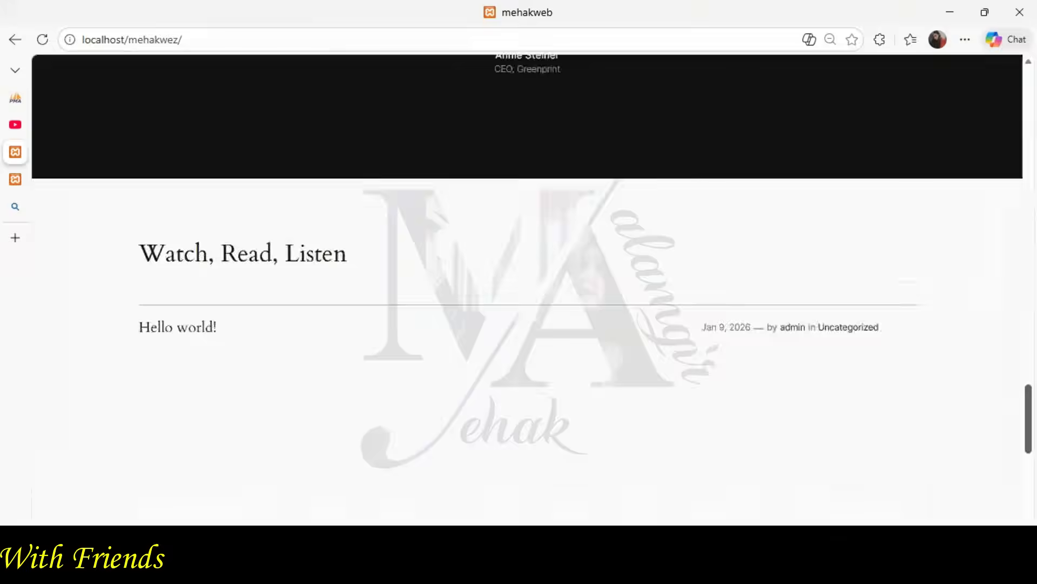
{"action": "scroll", "coordinate": [527, 292], "scroll_direction": "up", "scroll_amount": 6}
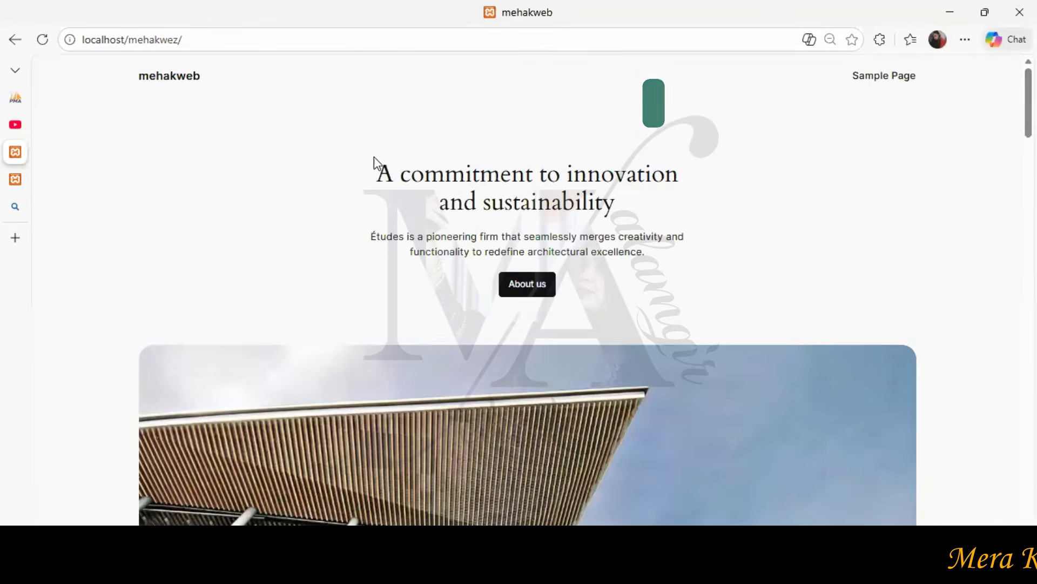
Step: Load the site's admin area at localhost/mehakwez/wp-admin
{"action": "left_click", "coordinate": [199, 40]}
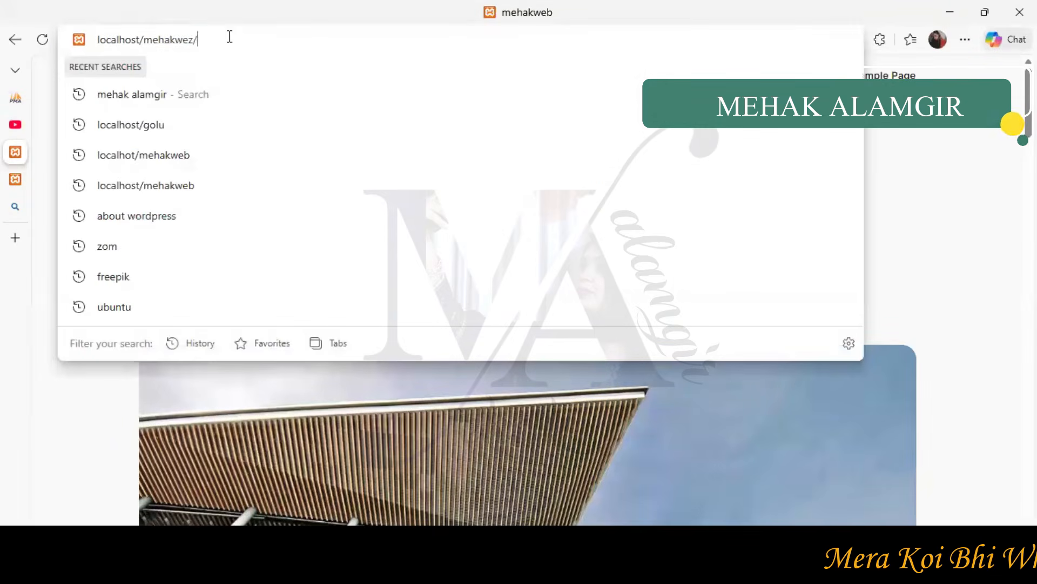
{"action": "type", "text": "wp-ad"}
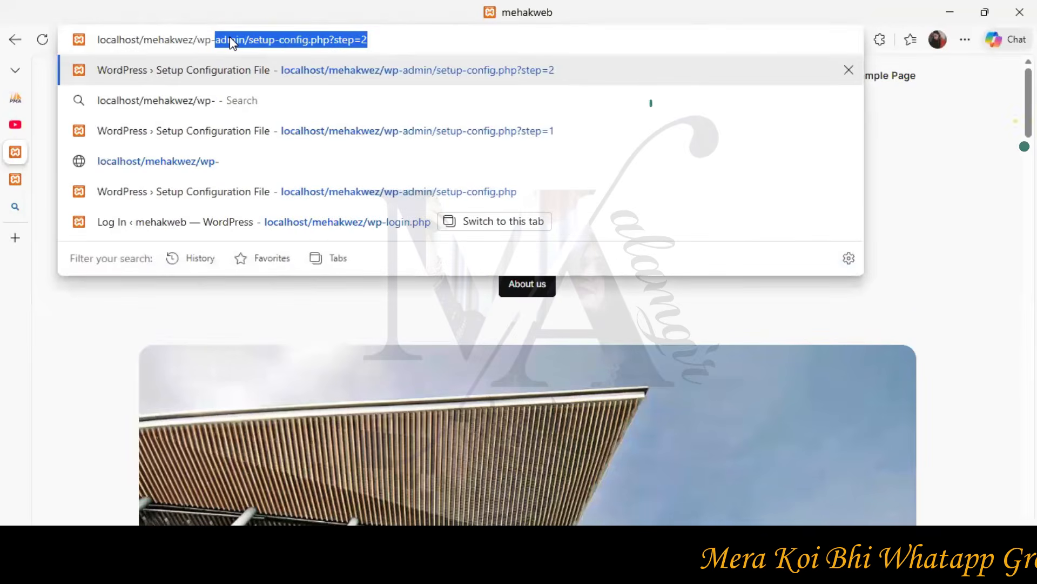
{"action": "type", "text": "min"}
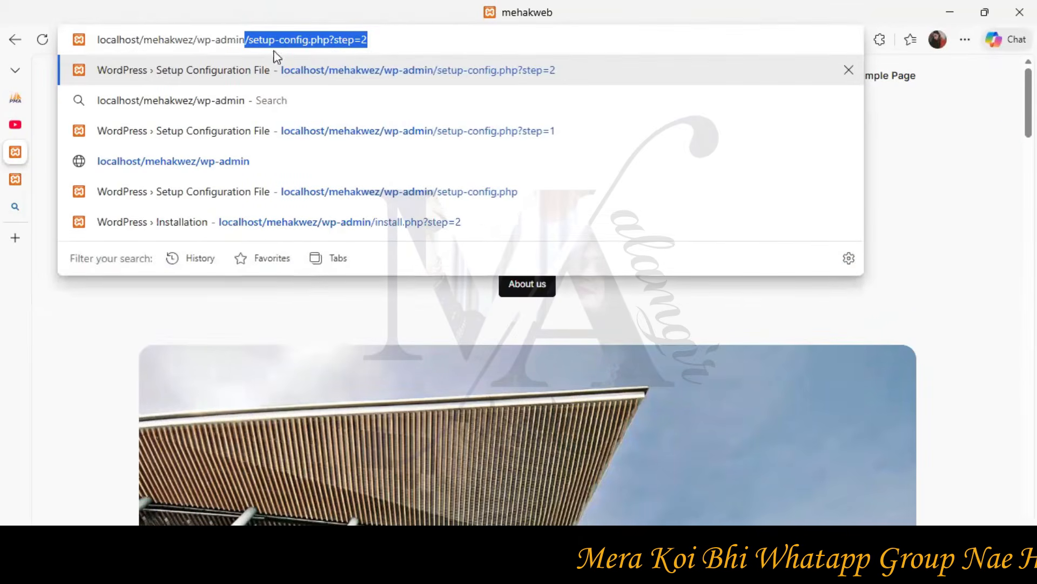
{"action": "key", "text": "Delete"}
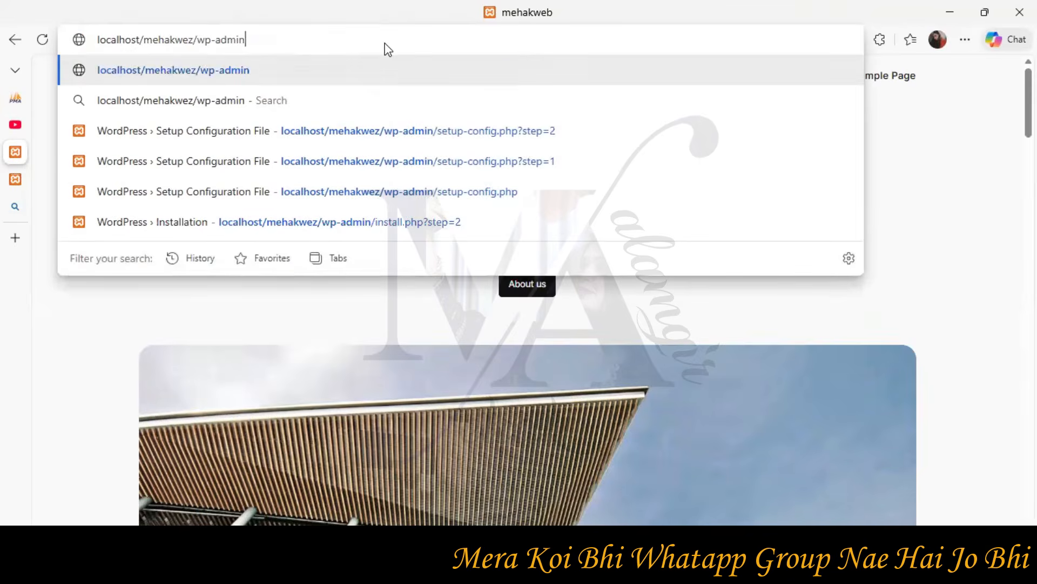
{"action": "key", "text": "Return"}
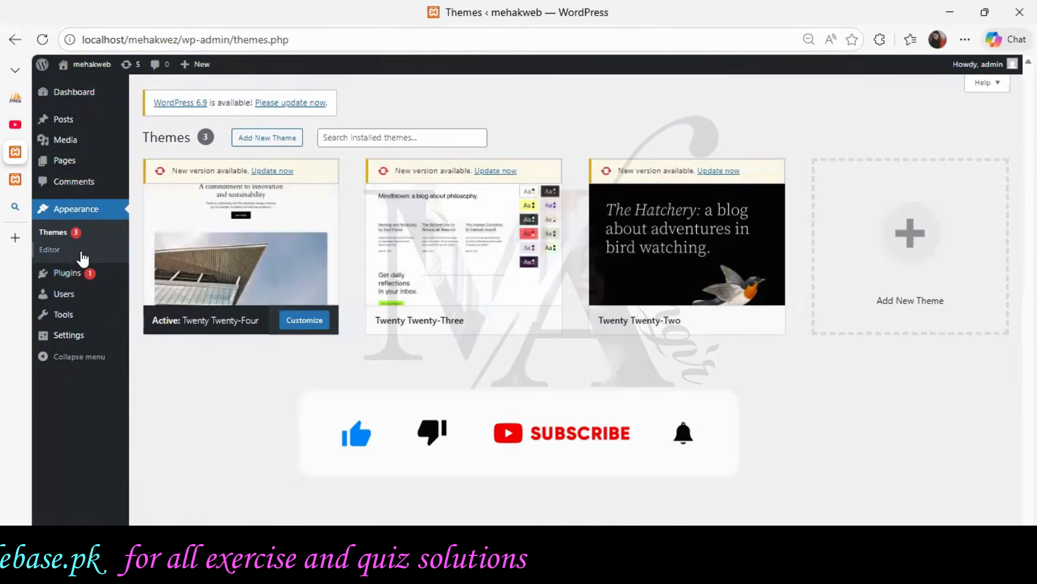
Step: Open the Add New Theme page in a separate browser tab and search the themes for "astra"
{"action": "right_click", "coordinate": [265, 142]}
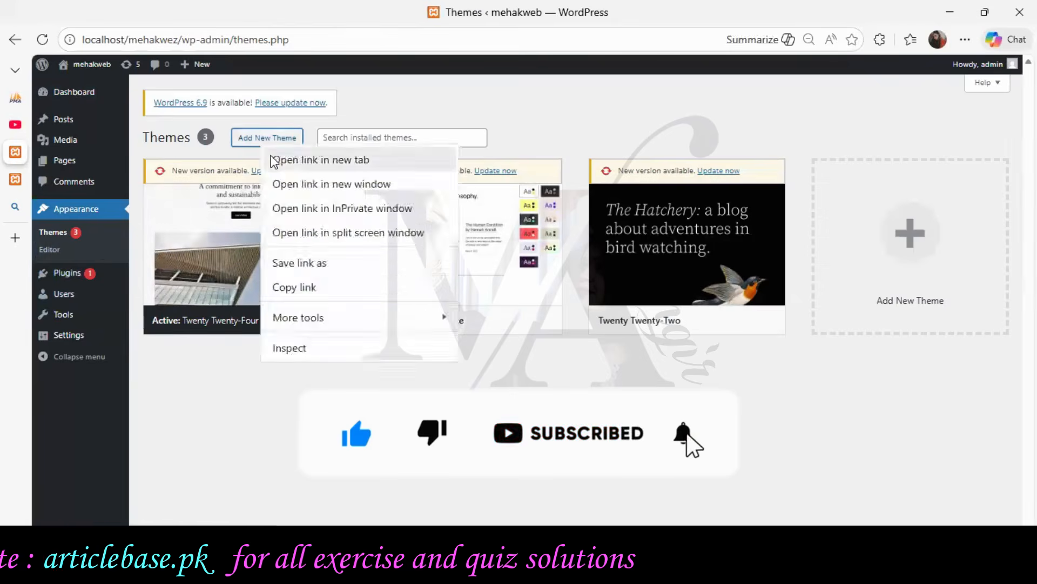
{"action": "left_click", "coordinate": [303, 160]}
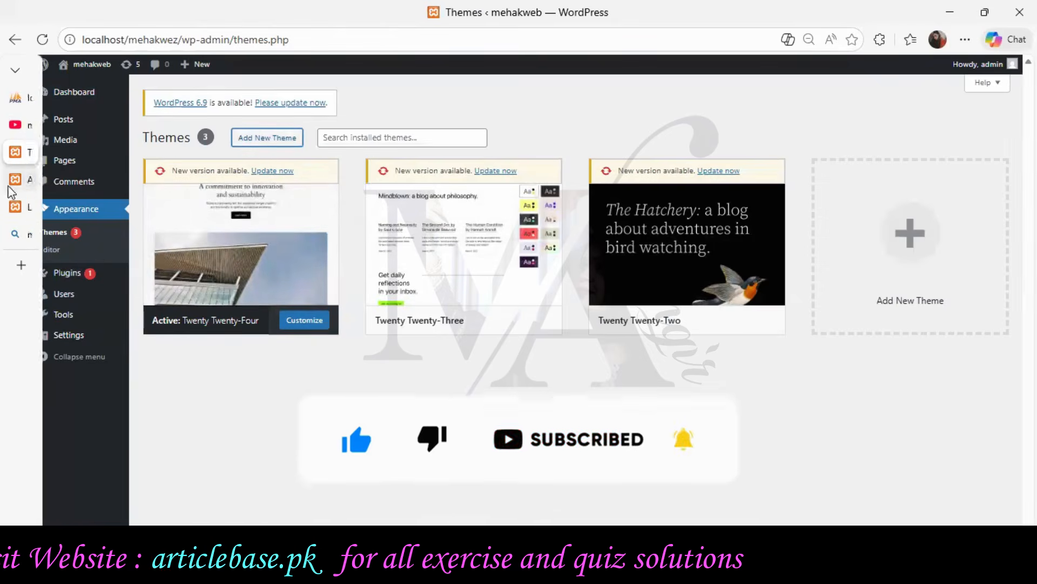
{"action": "left_click", "coordinate": [12, 184]}
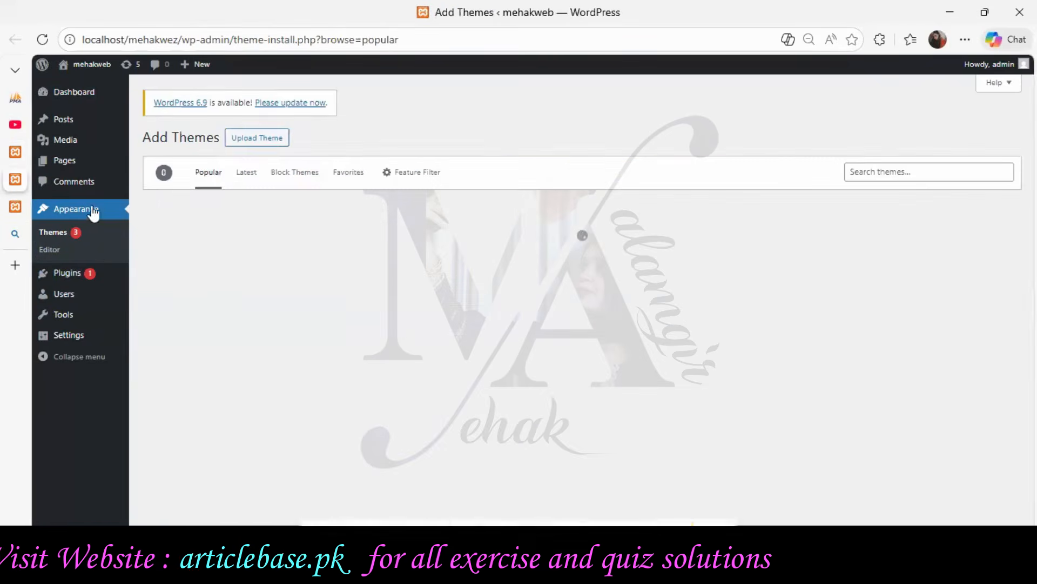
{"action": "left_click", "coordinate": [922, 171]}
{"action": "type", "text": "astra"}
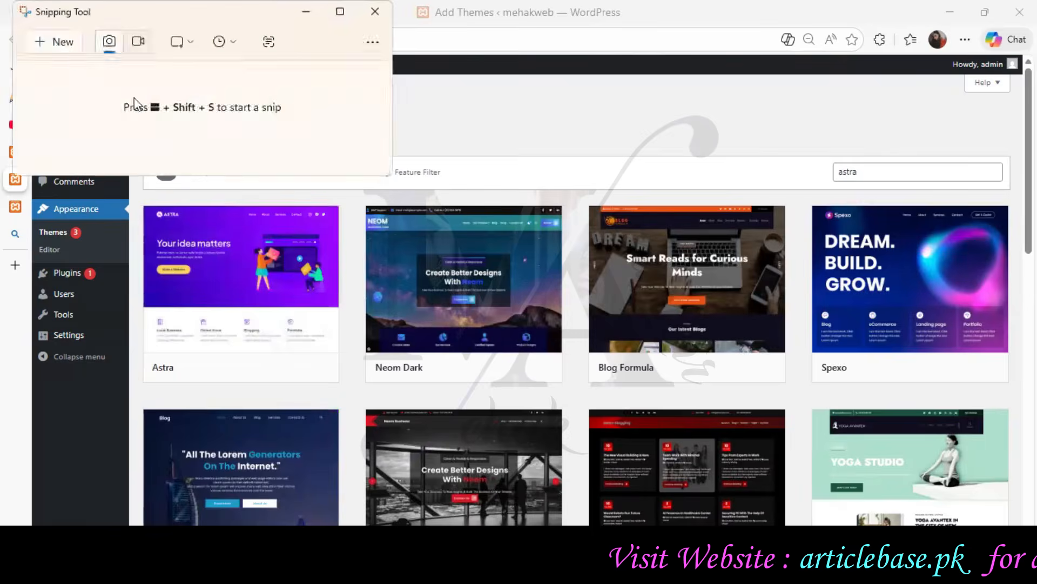
Step: Capture a screenshot of the Astra theme search results with the Snipping Tool
{"action": "left_click", "coordinate": [49, 50]}
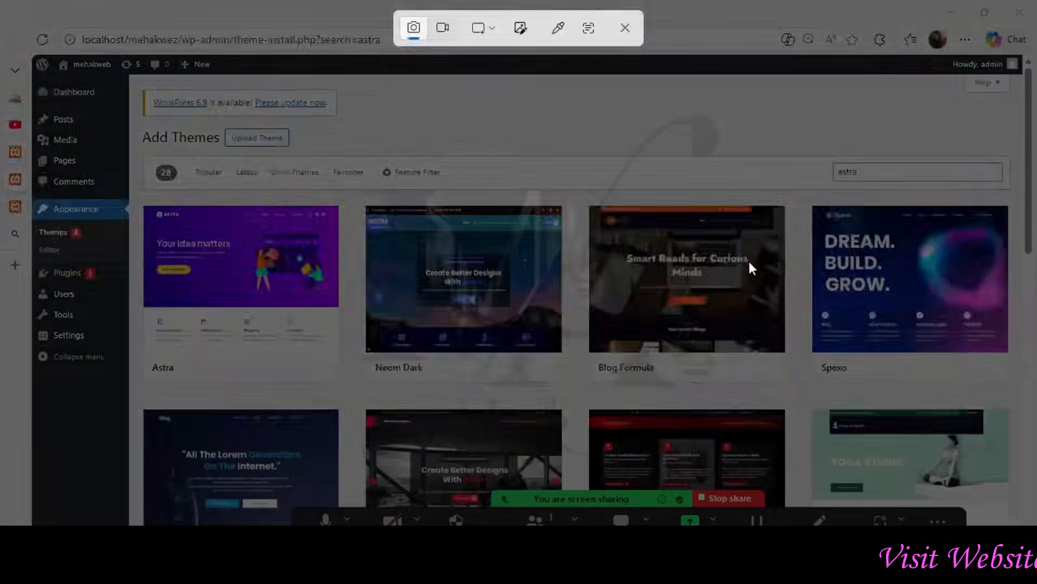
{"action": "left_click_drag", "start_coordinate": [4, 21], "coordinate": [1036, 485]}
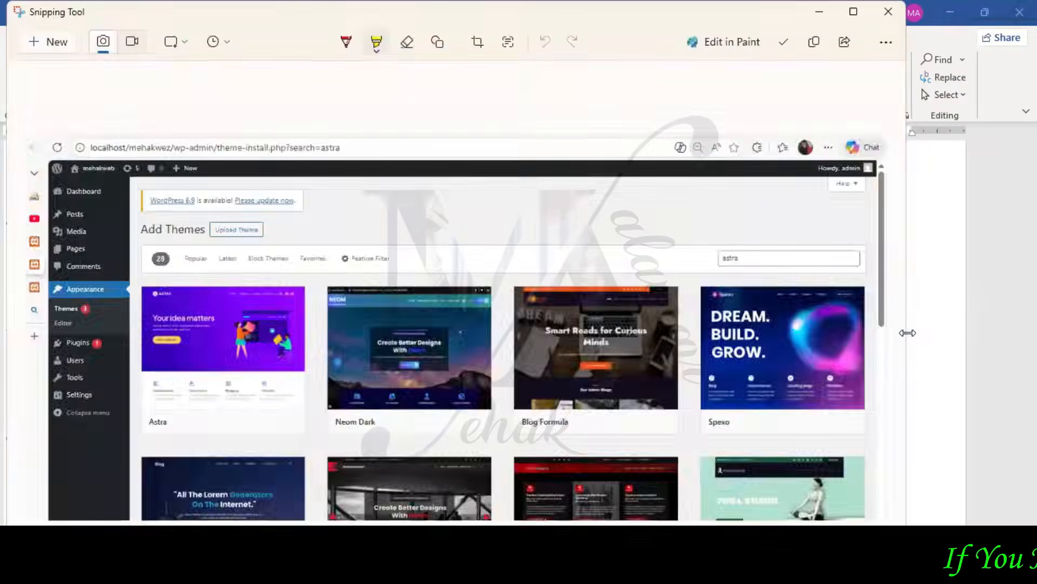
{"action": "left_click", "coordinate": [913, 332]}
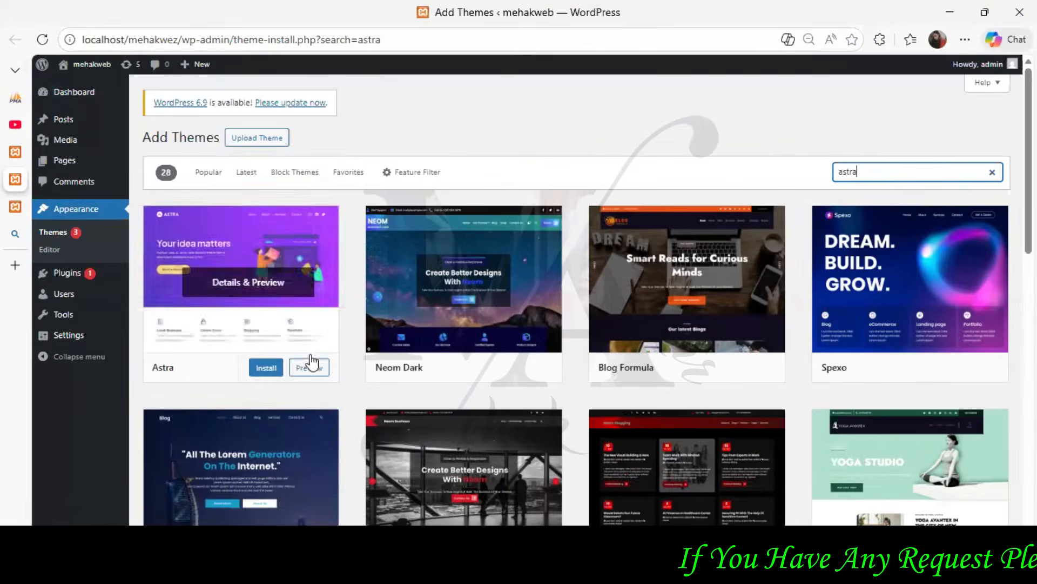
Step: Try to install the Astra theme, retry the installation, and return to the theme search page
{"action": "left_click", "coordinate": [266, 370]}
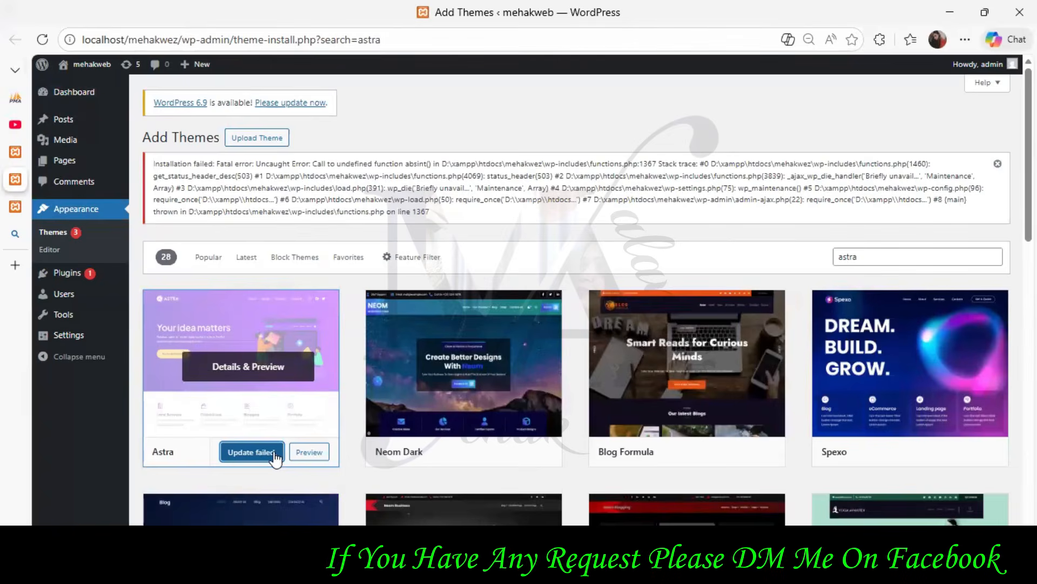
{"action": "left_click", "coordinate": [275, 453]}
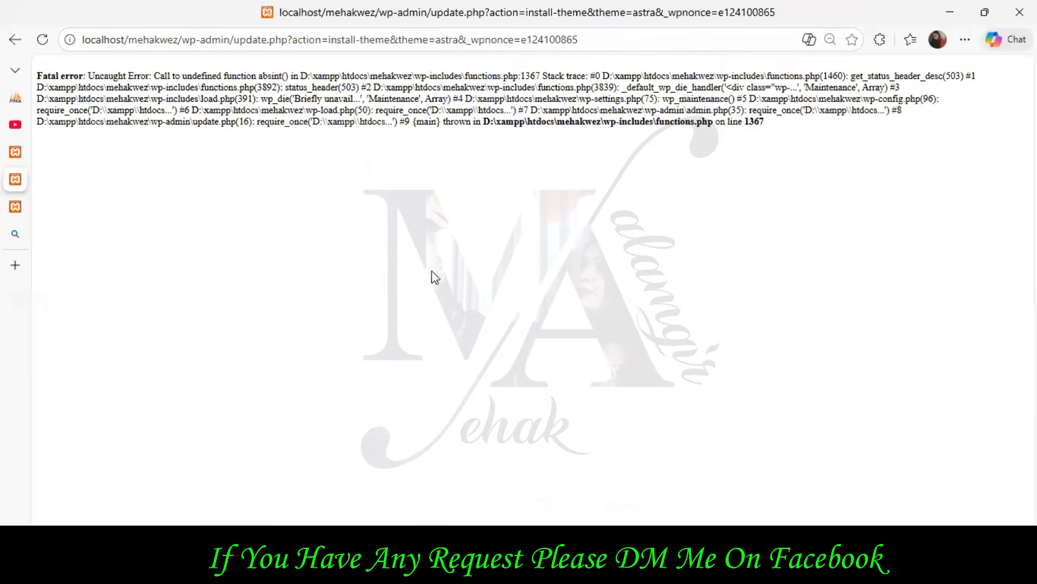
{"action": "left_click", "coordinate": [20, 41]}
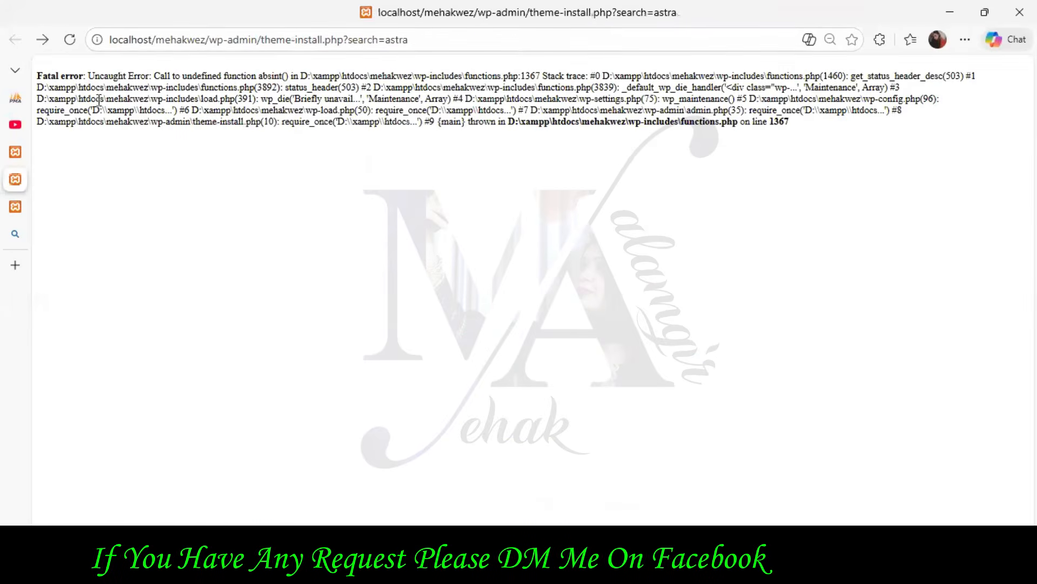
Step: Submit the prefilled WordPress login form in the other tab and close the two tabs holding the theme pages
{"action": "left_click", "coordinate": [16, 205]}
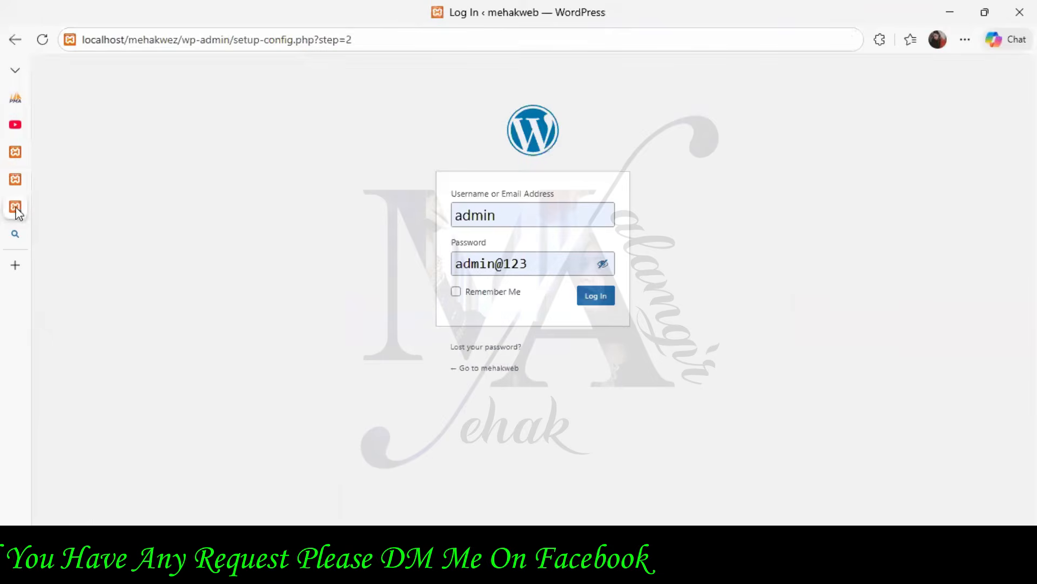
{"action": "left_click", "coordinate": [596, 296]}
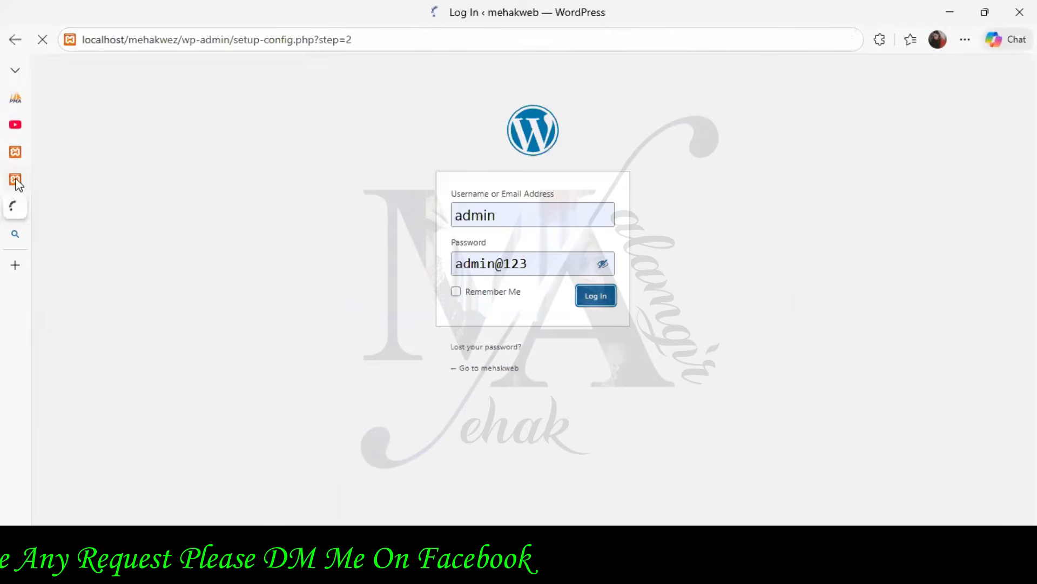
{"action": "left_click", "coordinate": [17, 180]}
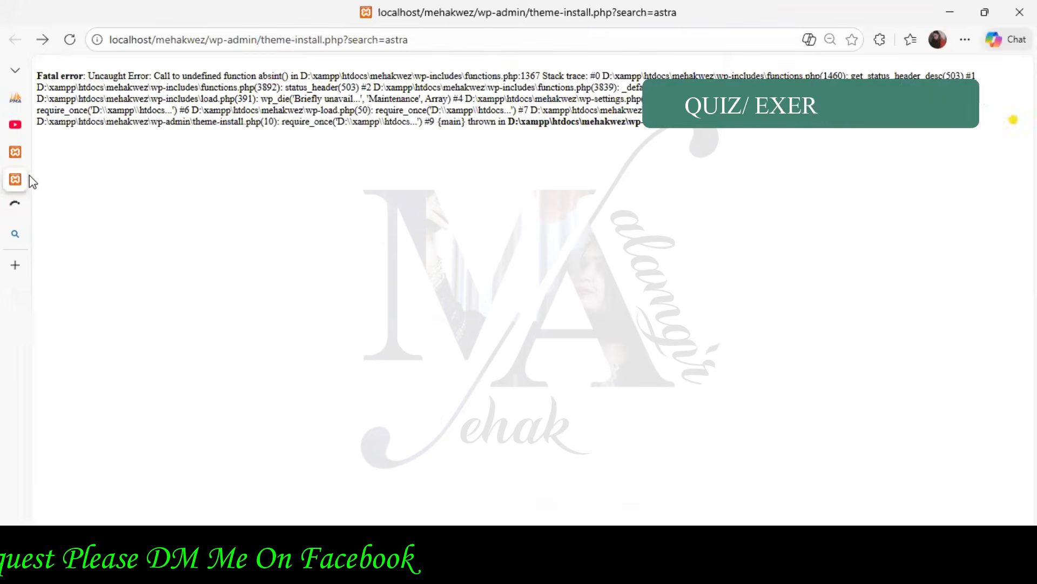
{"action": "left_click", "coordinate": [44, 179]}
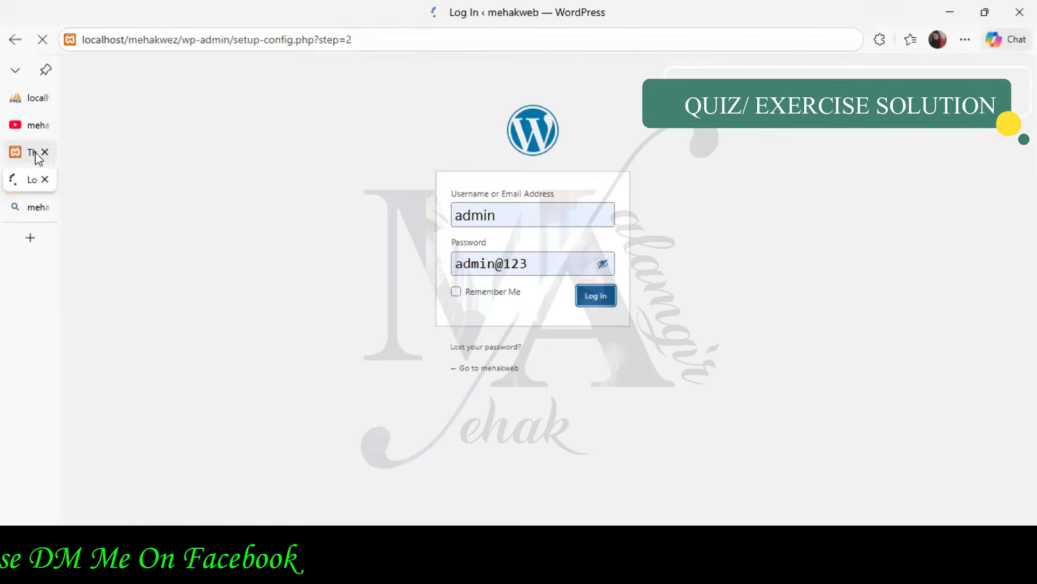
{"action": "left_click", "coordinate": [44, 152]}
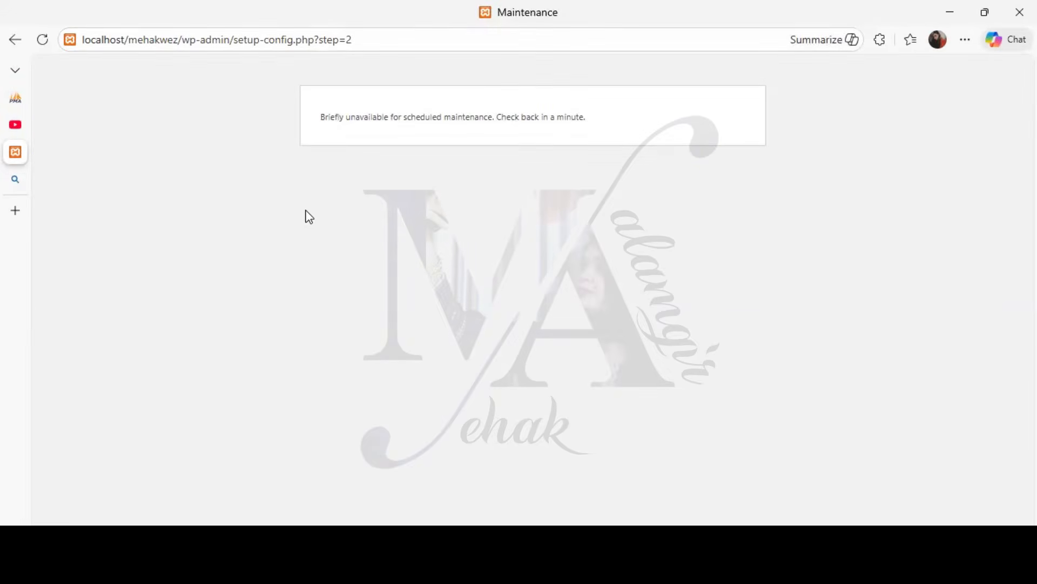
Step: Reload the maintenance page and remove the wp-login.php part from its address to reach the WordPress dashboard
{"action": "left_click", "coordinate": [43, 47]}
{"action": "left_click", "coordinate": [607, 179]}
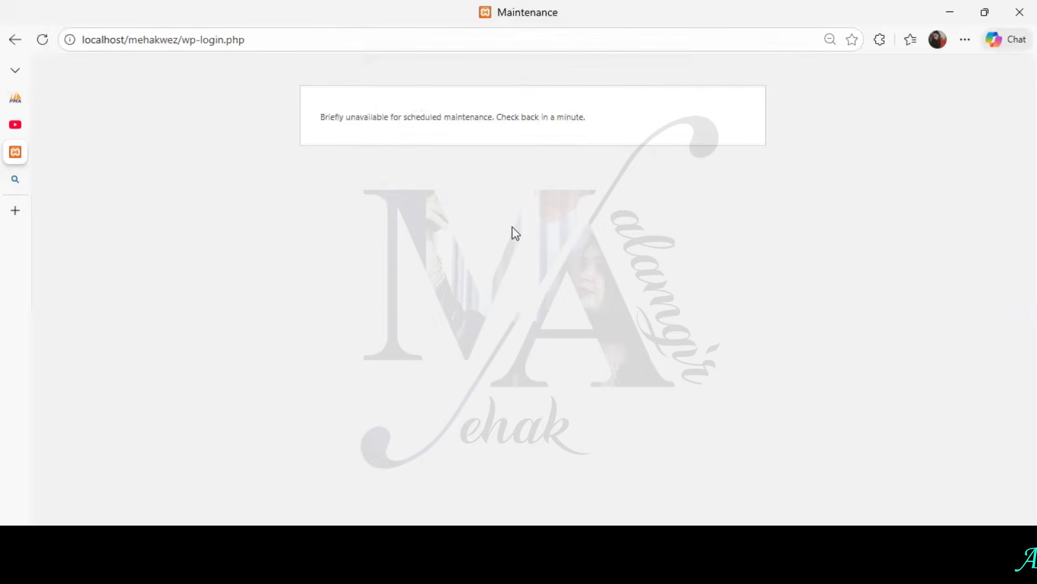
{"action": "left_click_drag", "start_coordinate": [178, 39], "coordinate": [232, 40]}
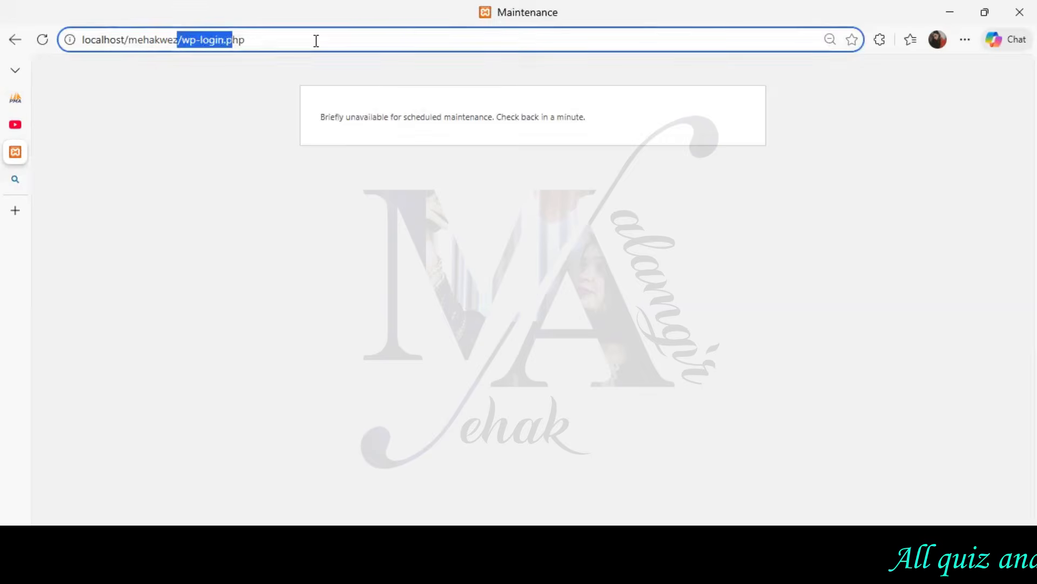
{"action": "key", "text": "BackSpace"}
{"action": "key", "text": "Return"}
Step: Open the installed themes list under Appearance and go on to the Add Themes page
{"action": "mouse_move", "coordinate": [82, 81]}
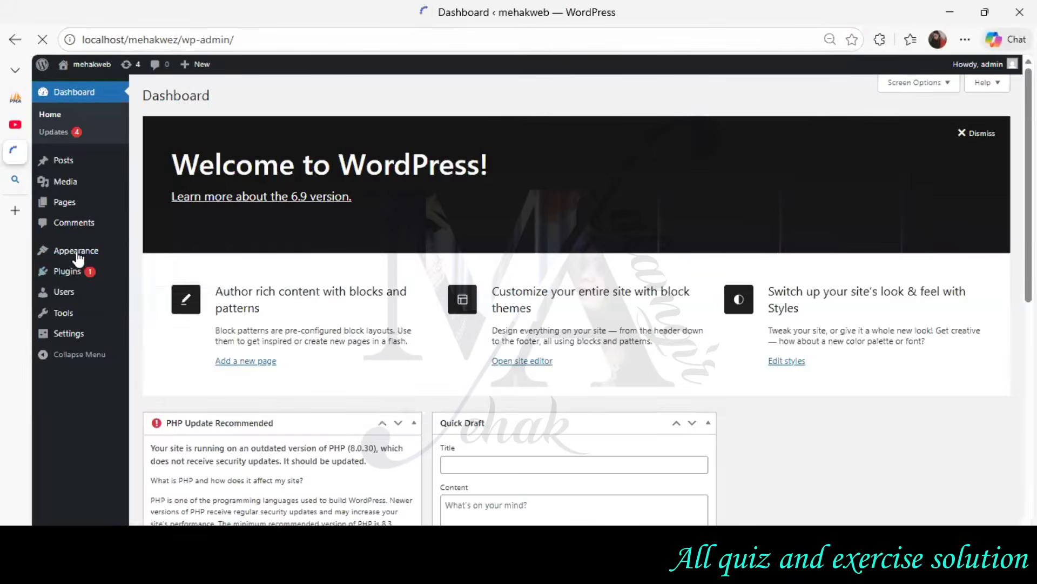
{"action": "mouse_move", "coordinate": [76, 251]}
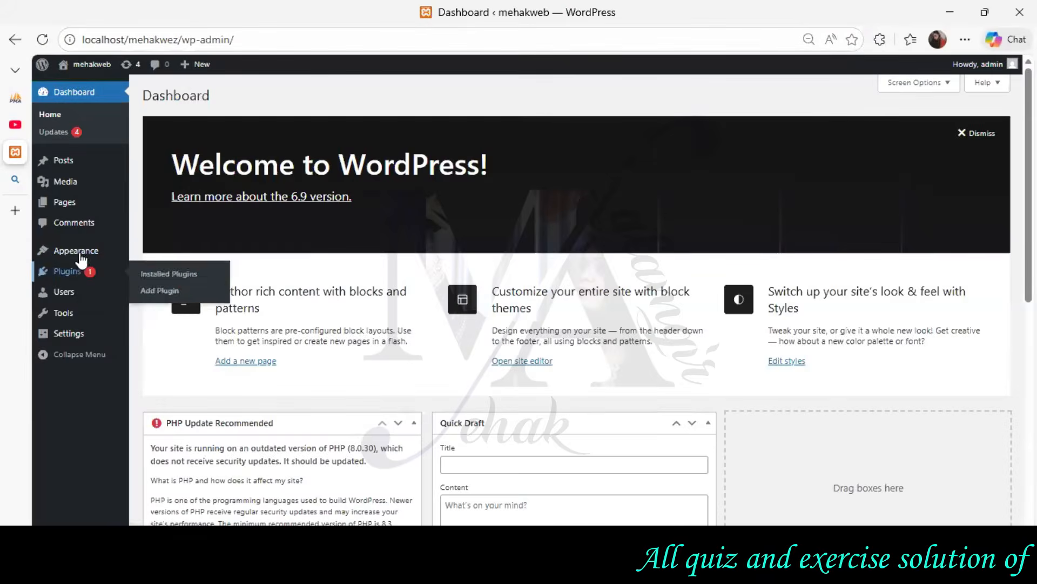
{"action": "left_click", "coordinate": [157, 254]}
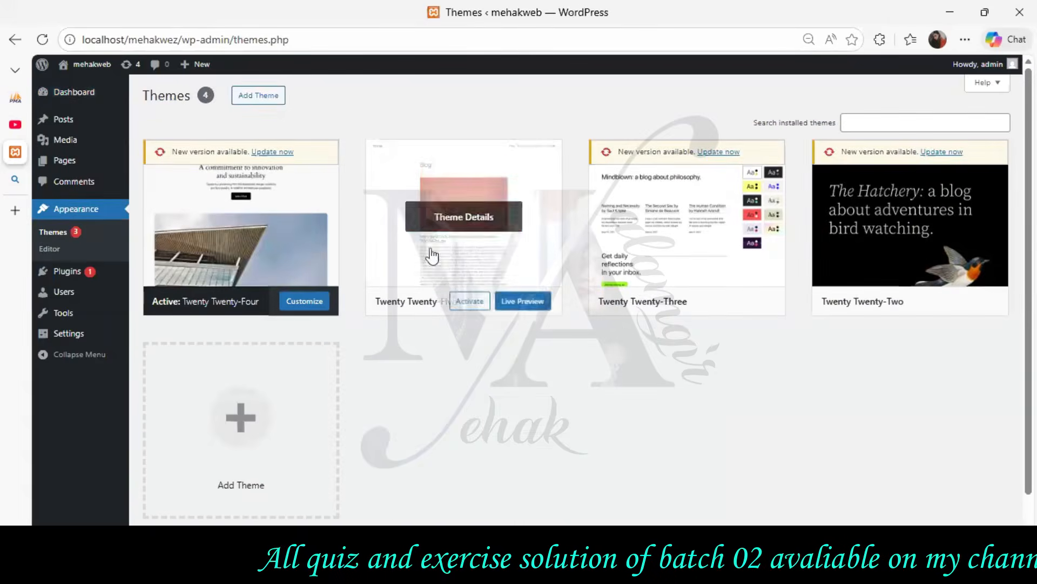
{"action": "left_click", "coordinate": [279, 113]}
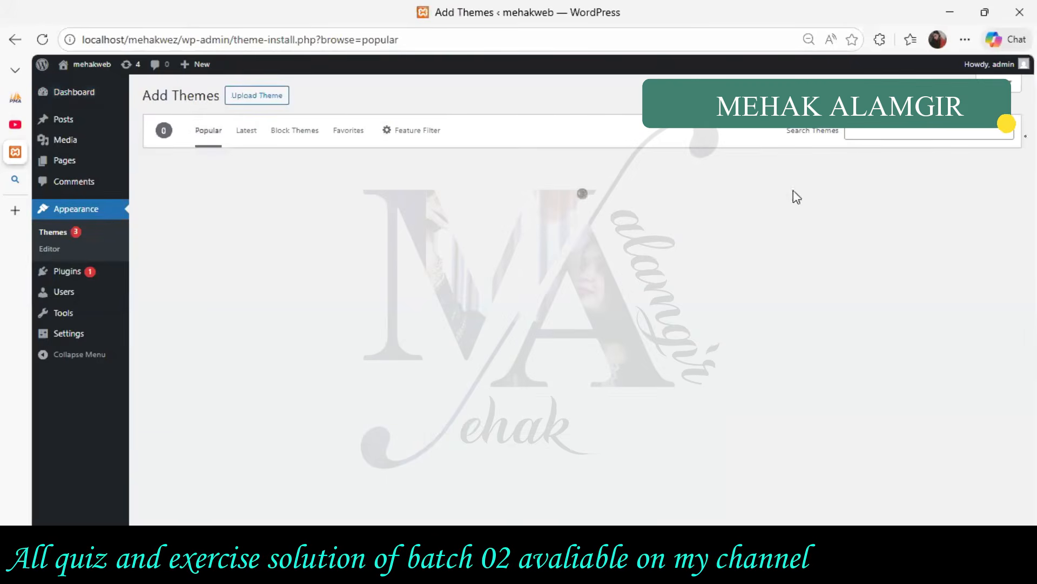
Step: Search the themes for "astra" and start installing the Astra theme
{"action": "left_click", "coordinate": [889, 133]}
{"action": "type", "text": "astr"}
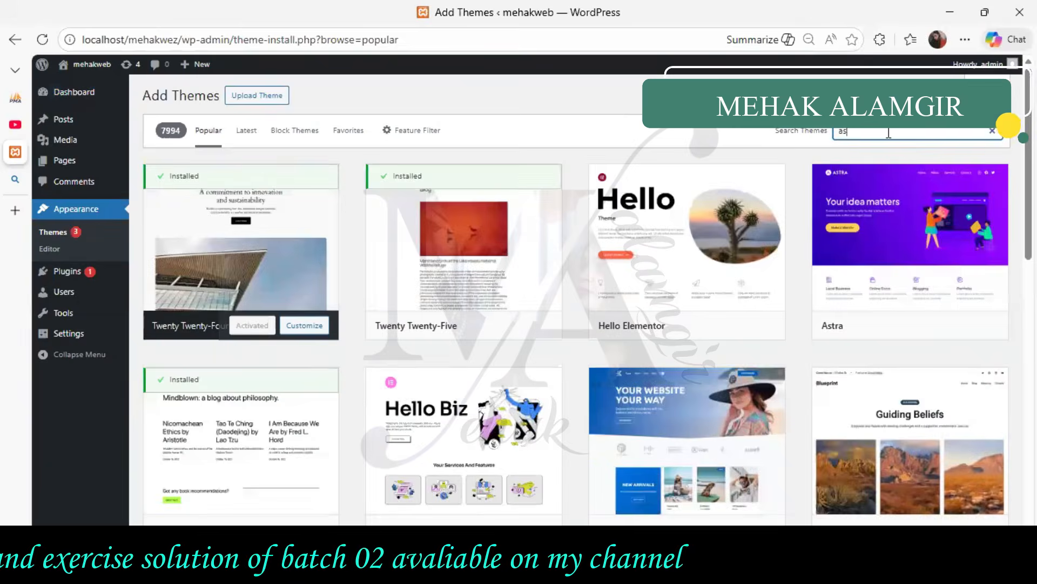
{"action": "type", "text": "a"}
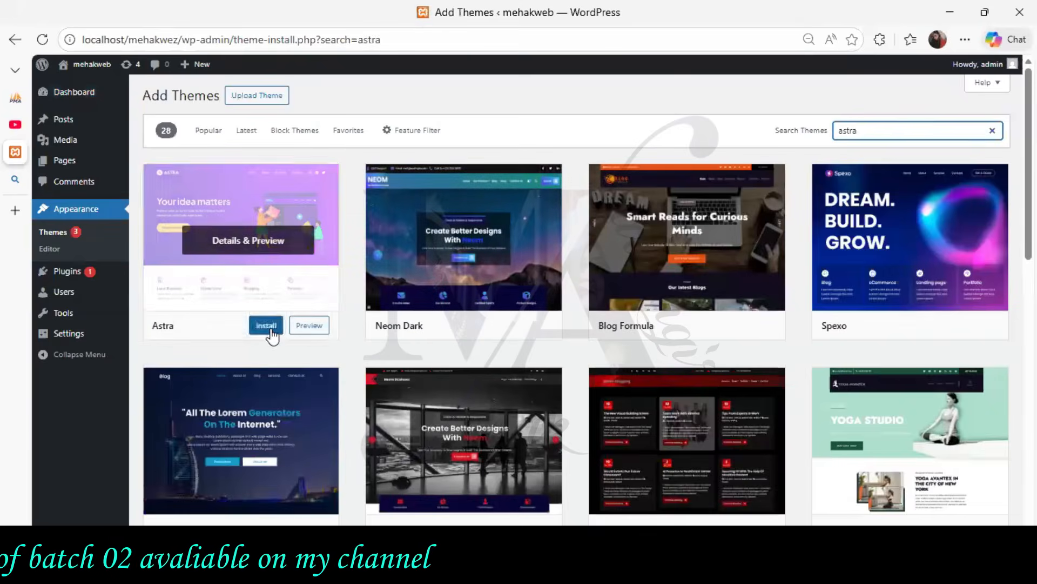
{"action": "left_click", "coordinate": [266, 326]}
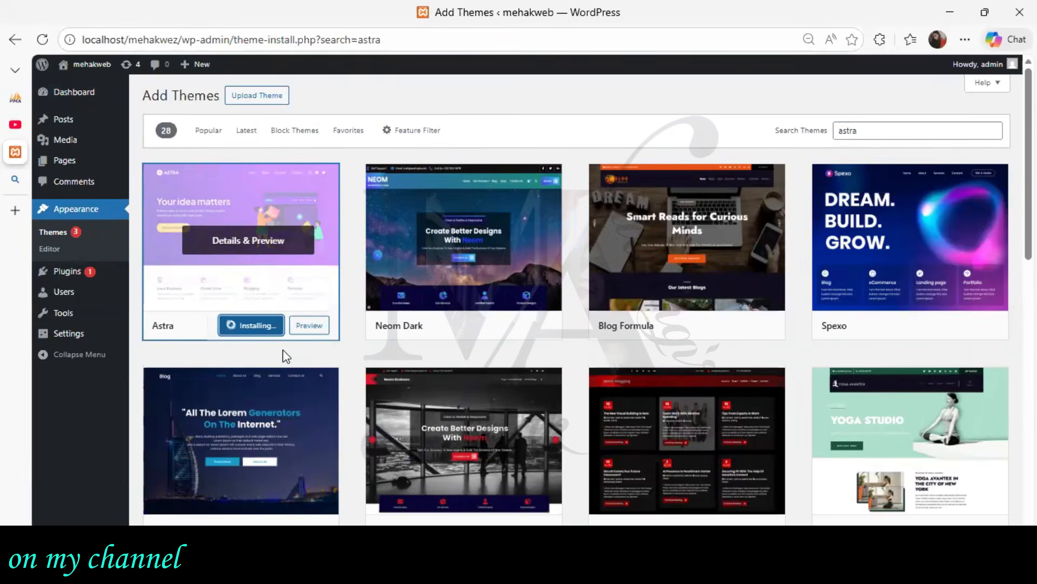
{"action": "mouse_move", "coordinate": [94, 75]}
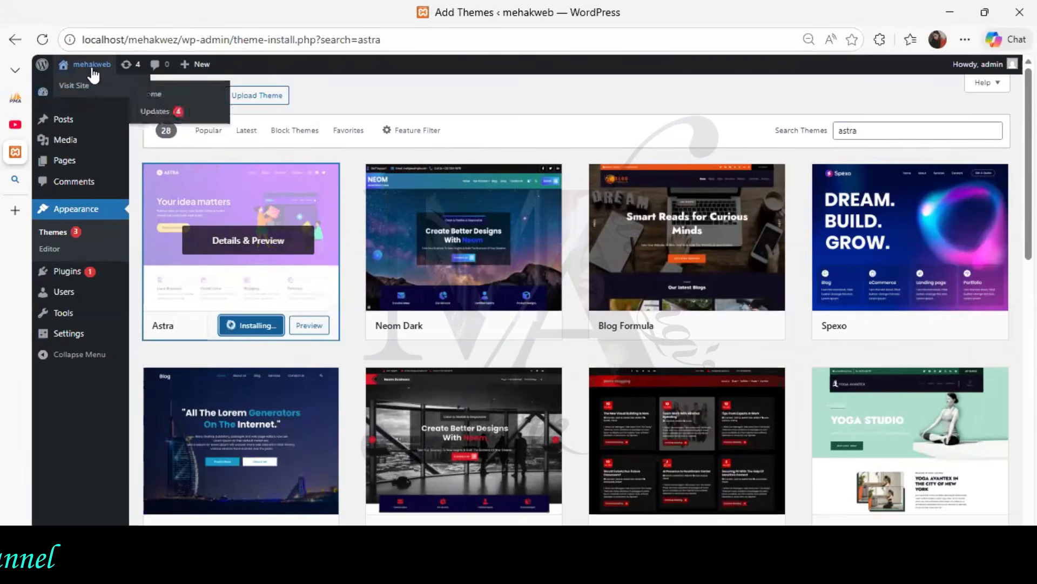
Step: Open the site's front end in a new tab and look over the whole home page in its current theme
{"action": "right_click", "coordinate": [82, 96]}
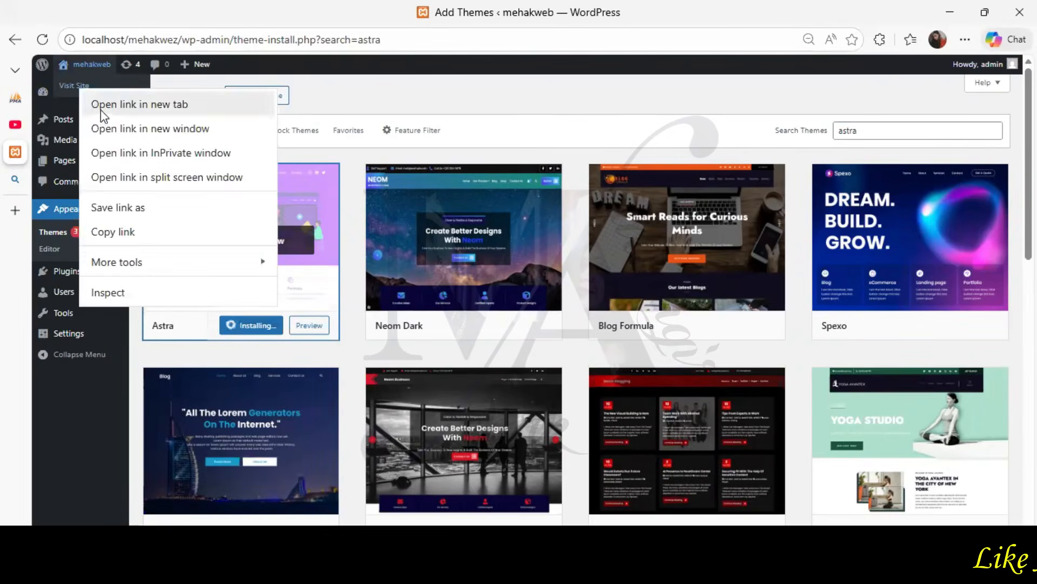
{"action": "left_click", "coordinate": [100, 109]}
{"action": "left_click", "coordinate": [16, 186]}
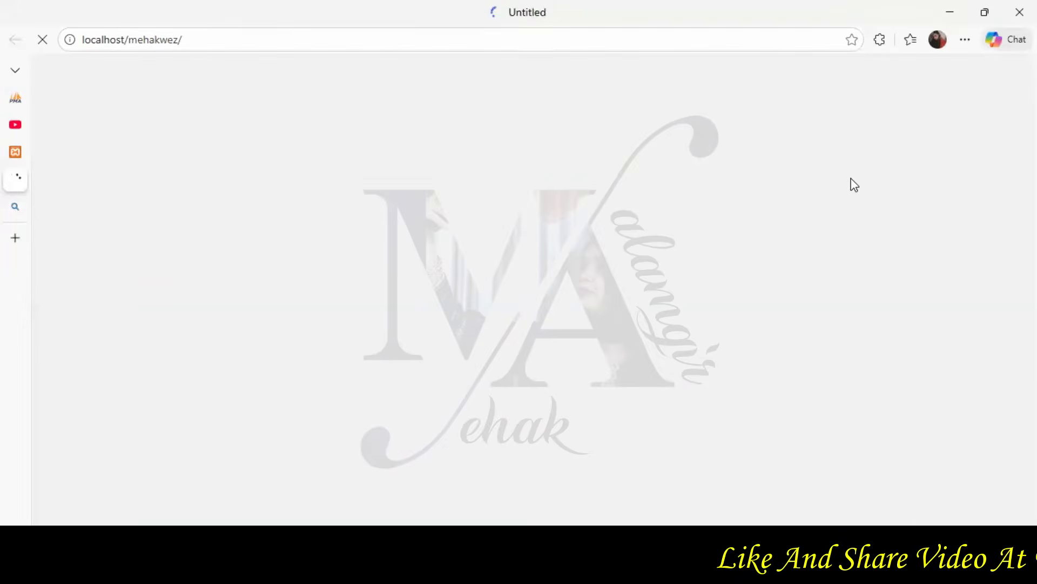
{"action": "scroll", "coordinate": [912, 156], "scroll_direction": "down", "scroll_amount": 15}
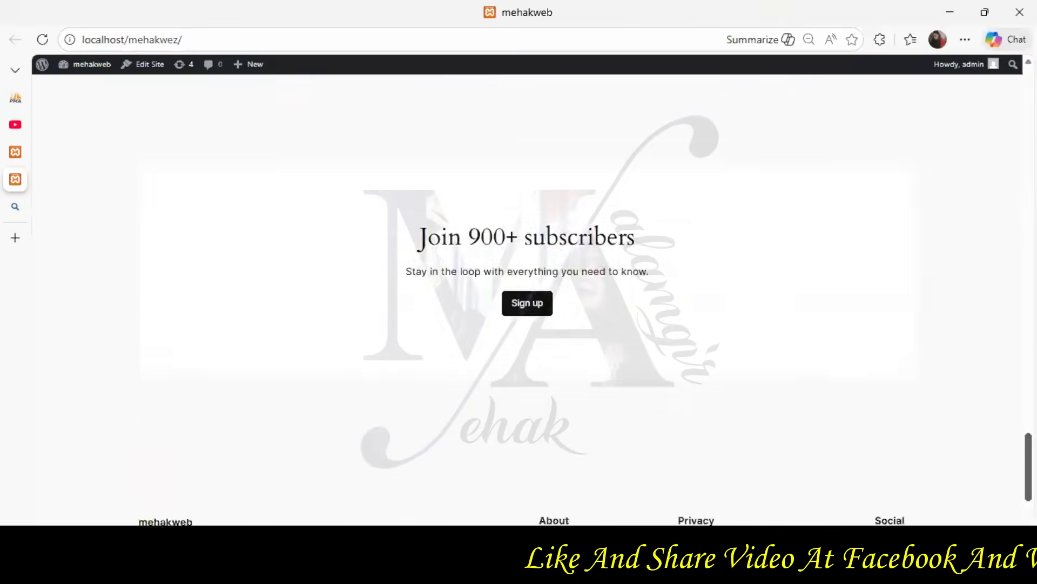
{"action": "left_click_drag", "start_coordinate": [1028, 466], "coordinate": [1029, 102]}
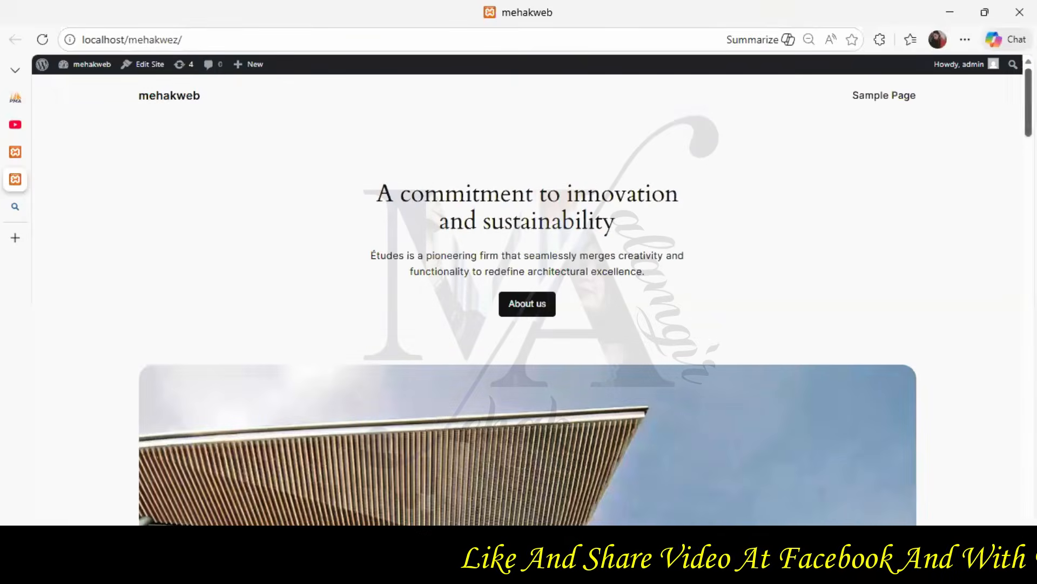
Step: Activate the installed Astra theme and capture the resulting Themes page with Snipping Tool
{"action": "left_click", "coordinate": [10, 157]}
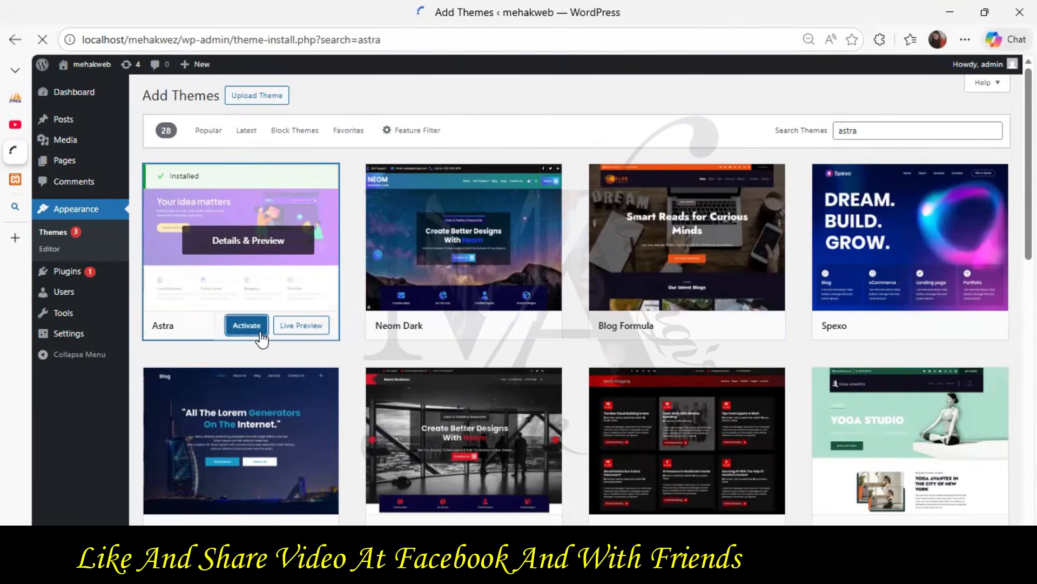
{"action": "left_click", "coordinate": [270, 331]}
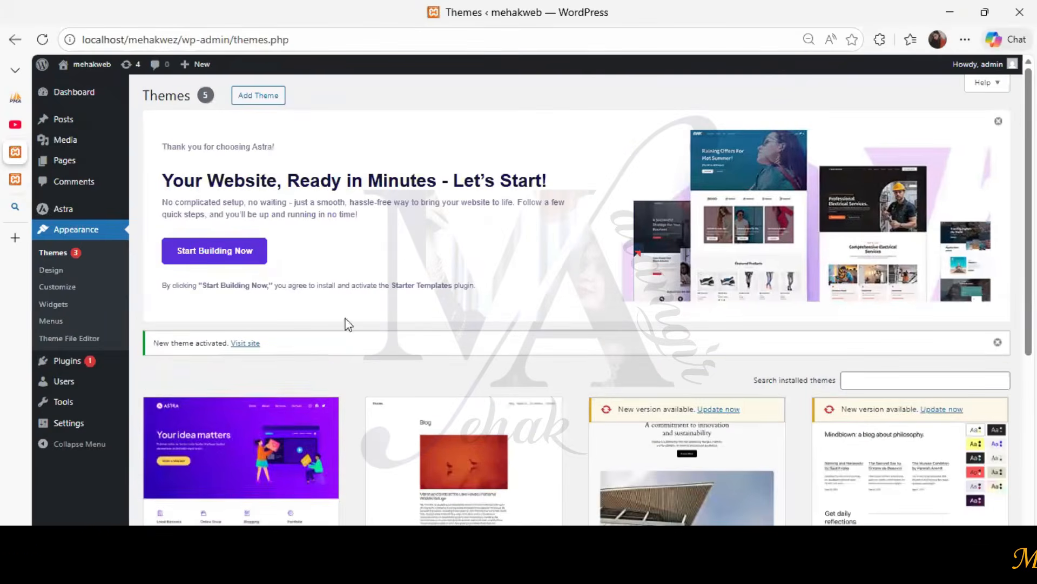
{"action": "left_click", "coordinate": [324, 566]}
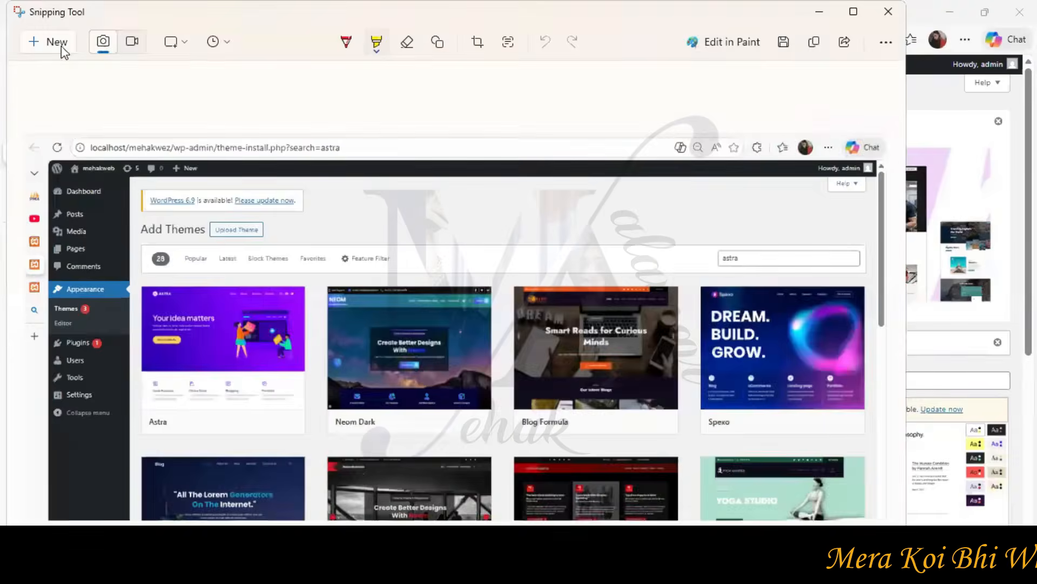
{"action": "left_click", "coordinate": [61, 47]}
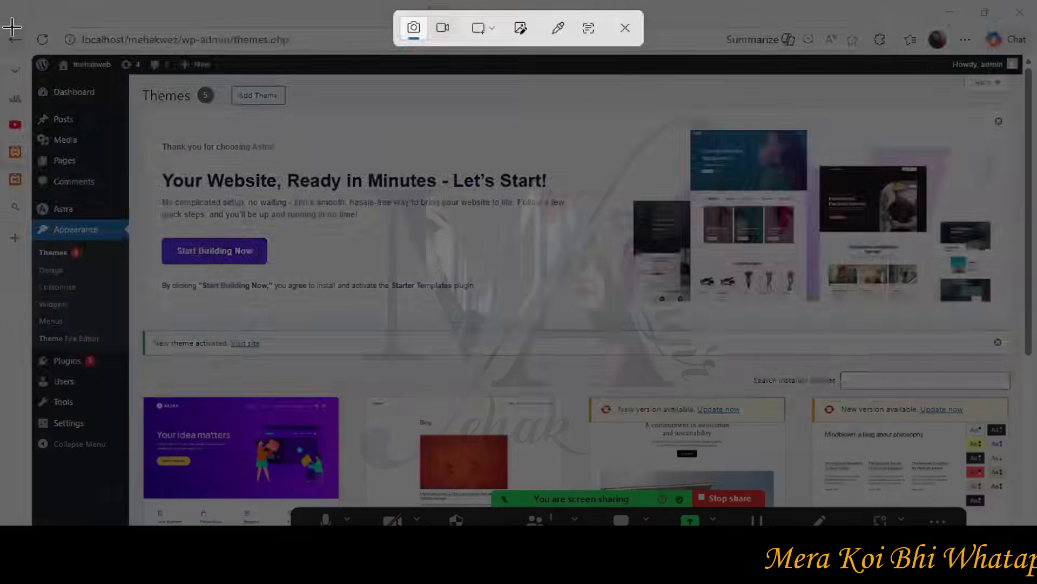
{"action": "left_click_drag", "start_coordinate": [2, 27], "coordinate": [1036, 489]}
Step: Switch to Word, paste the Themes page screenshot above the Elementor Plugin heading, and return to the browser
{"action": "left_click", "coordinate": [260, 570]}
{"action": "left_click", "coordinate": [23, 67]}
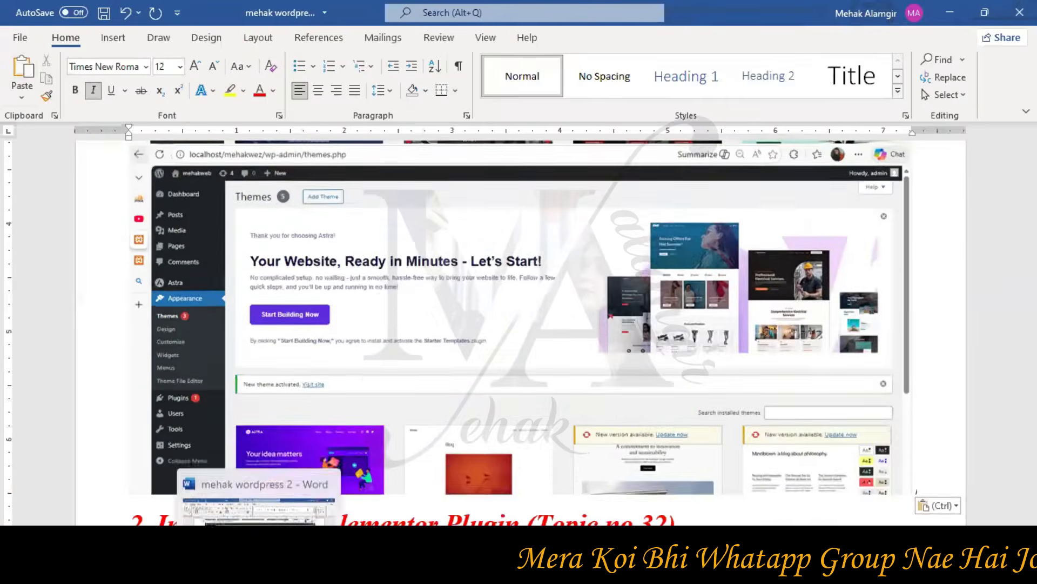
{"action": "left_click", "coordinate": [260, 570]}
{"action": "left_click", "coordinate": [281, 570]}
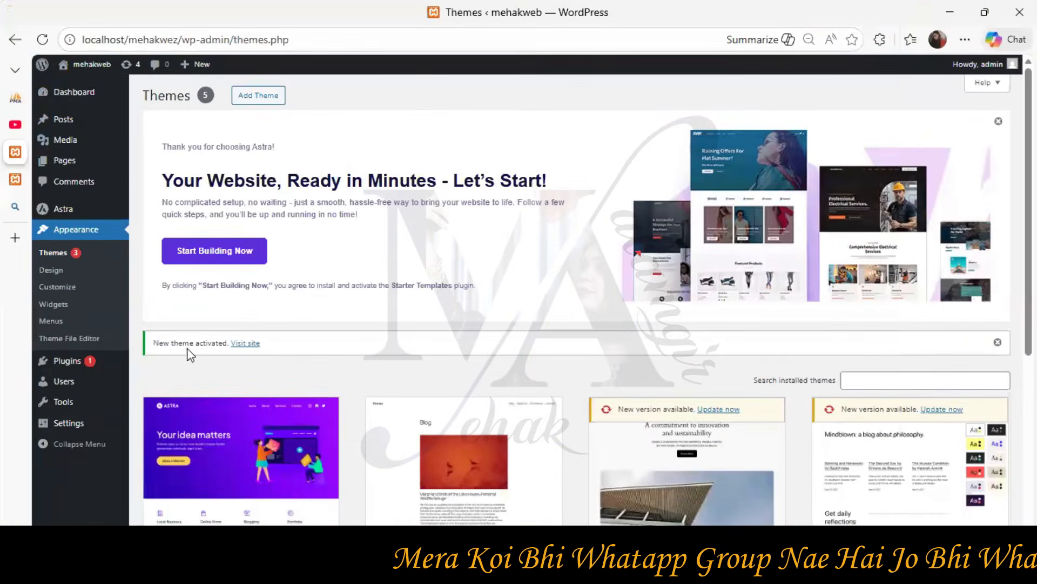
Step: Open the site in another new tab and compare its Astra front page with the previous theme's home page
{"action": "right_click", "coordinate": [77, 77]}
{"action": "right_click", "coordinate": [70, 89]}
{"action": "left_click", "coordinate": [89, 104]}
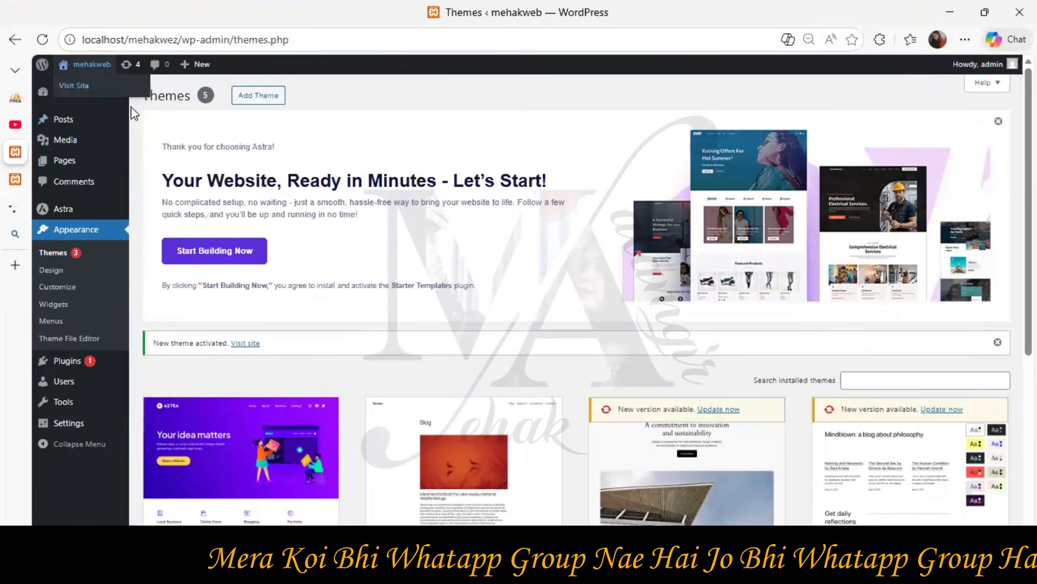
{"action": "left_click", "coordinate": [10, 215]}
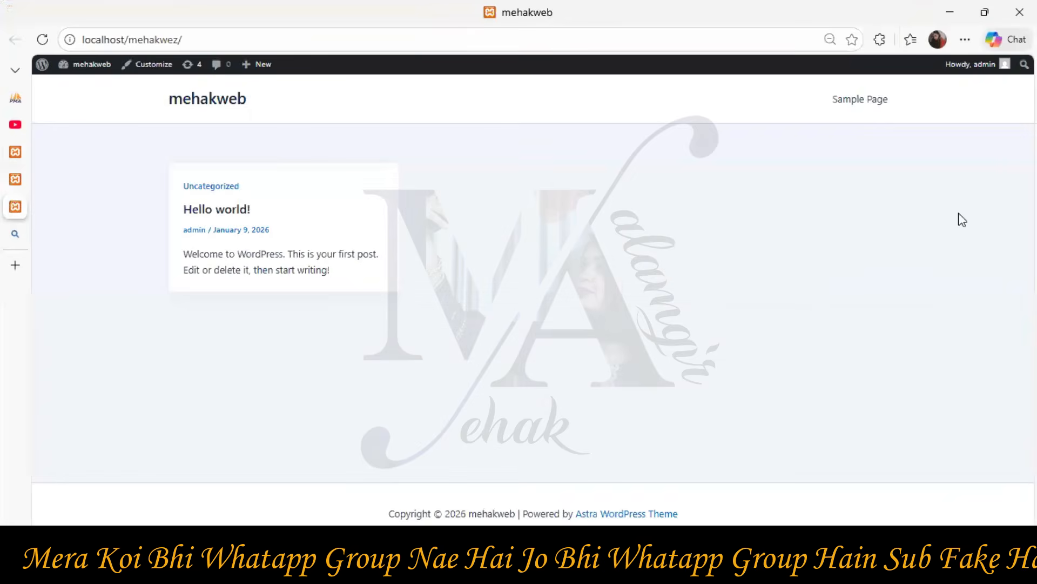
{"action": "left_click", "coordinate": [16, 178]}
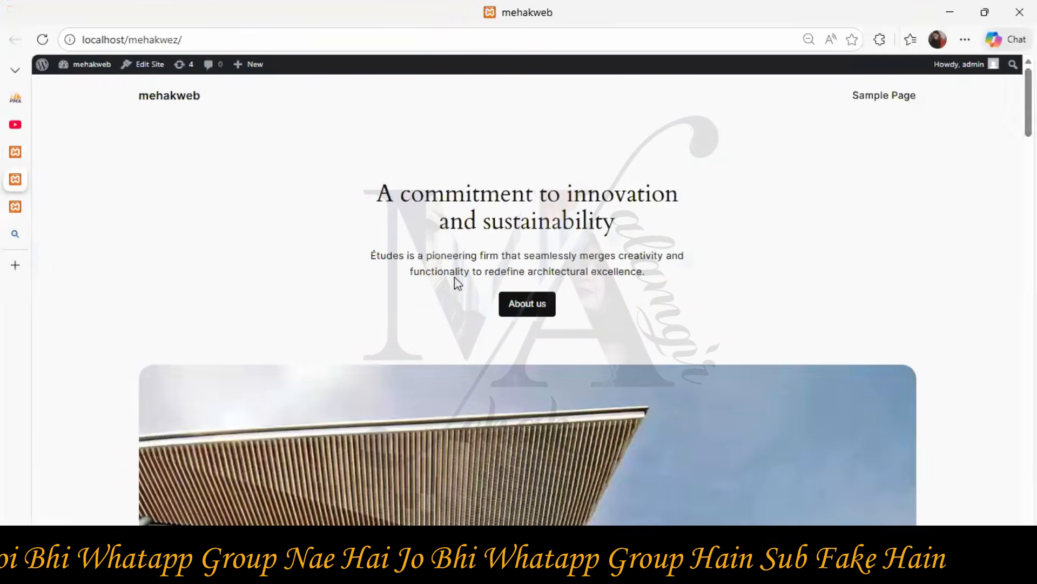
{"action": "scroll", "coordinate": [456, 282], "scroll_direction": "down", "scroll_amount": 5}
{"action": "scroll", "coordinate": [528, 428], "scroll_direction": "up", "scroll_amount": 20}
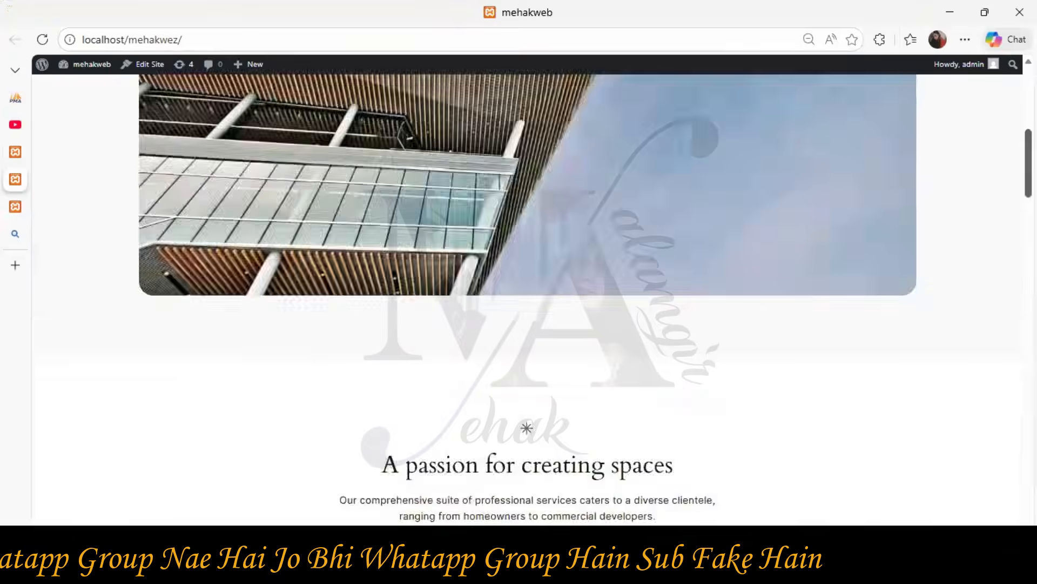
{"action": "left_click", "coordinate": [16, 205]}
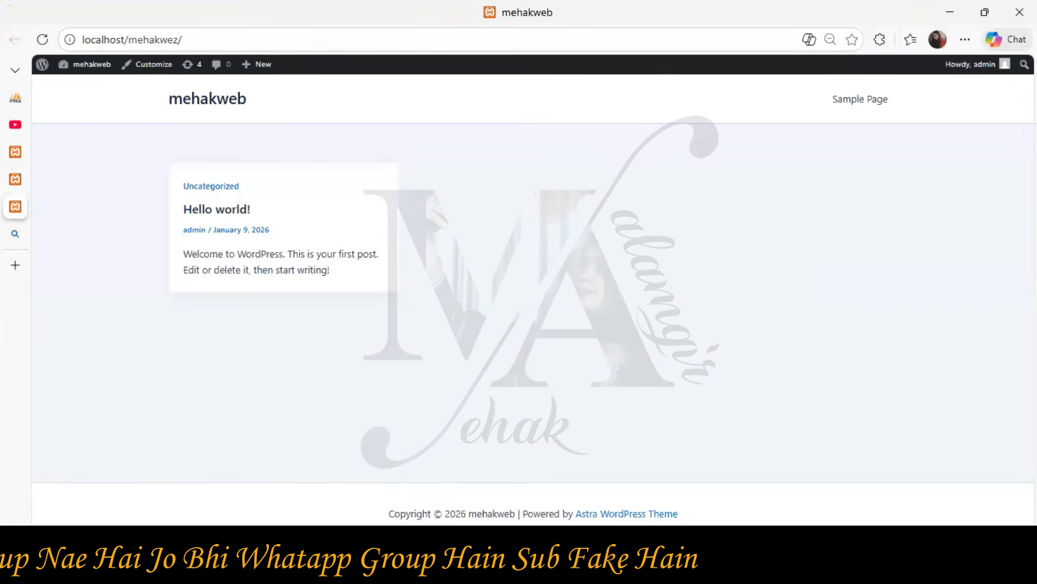
Step: Return to the Themes page, open the Customizer for Astra and go to Site Title & Logo Settings under Site Identity
{"action": "left_click", "coordinate": [12, 154]}
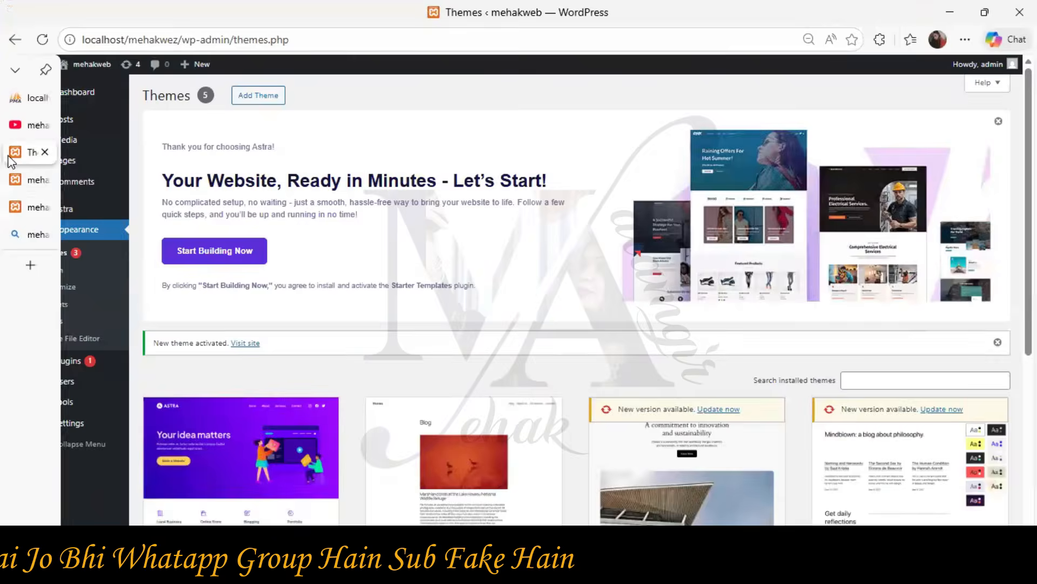
{"action": "scroll", "coordinate": [342, 232], "scroll_direction": "down", "scroll_amount": 5}
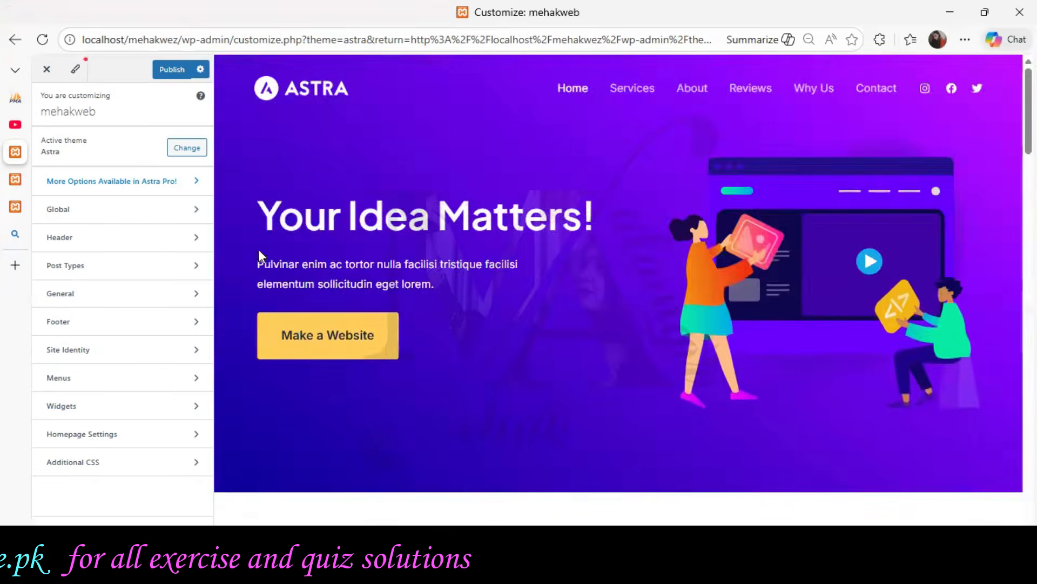
{"action": "scroll", "coordinate": [929, 245], "scroll_direction": "down", "scroll_amount": 4}
{"action": "scroll", "coordinate": [928, 242], "scroll_direction": "down", "scroll_amount": 20}
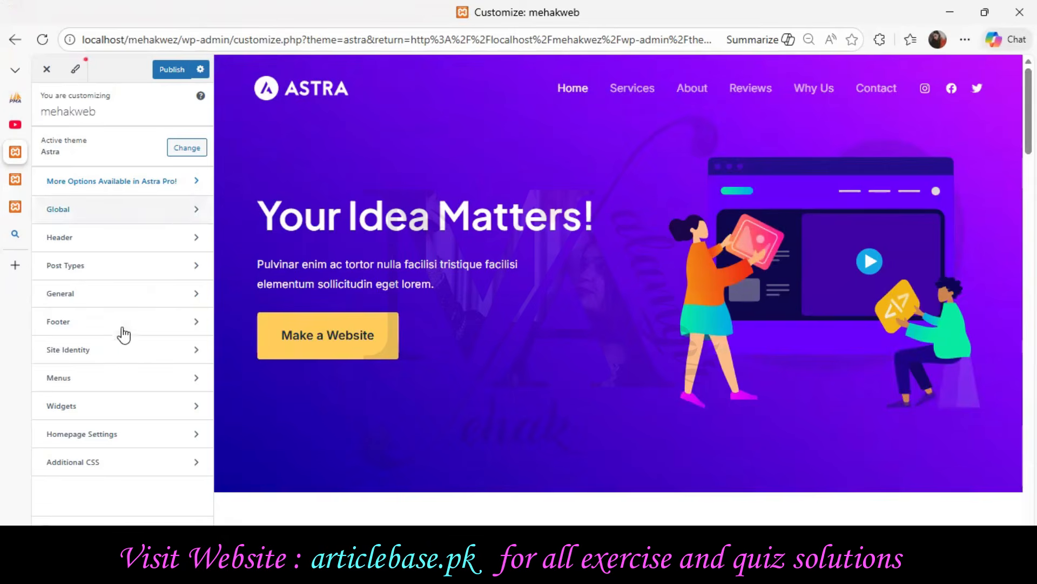
{"action": "left_click", "coordinate": [147, 358]}
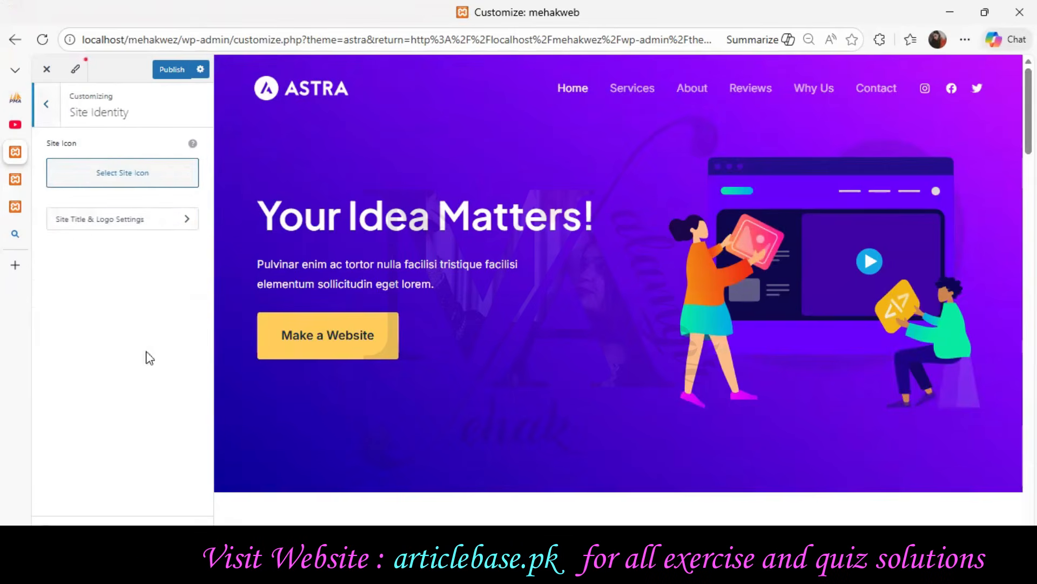
{"action": "left_click", "coordinate": [159, 216]}
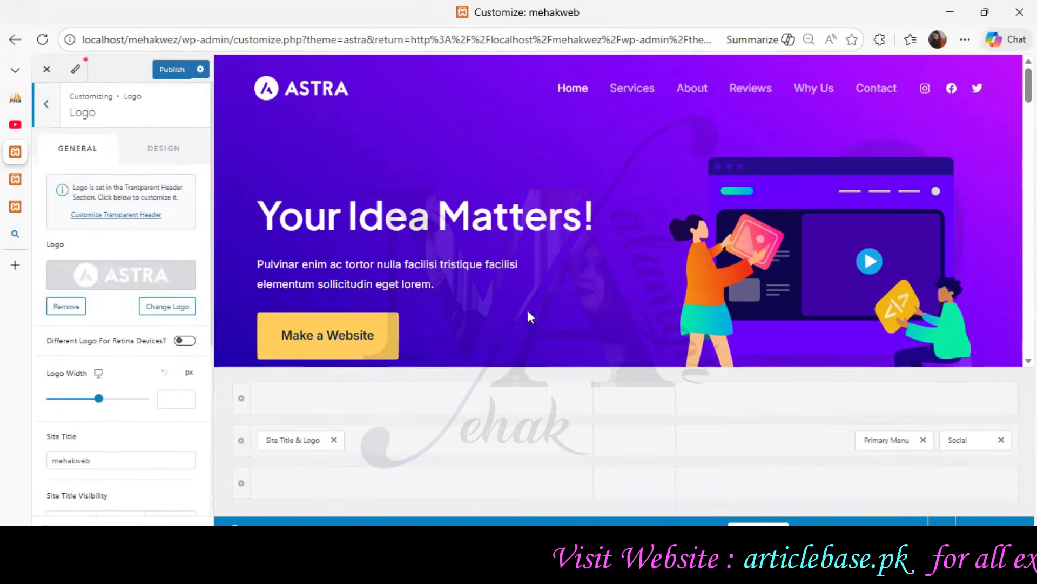
Step: Change the site title in the logo settings to the site owner's full name
{"action": "scroll", "coordinate": [453, 318], "scroll_direction": "down", "scroll_amount": 6}
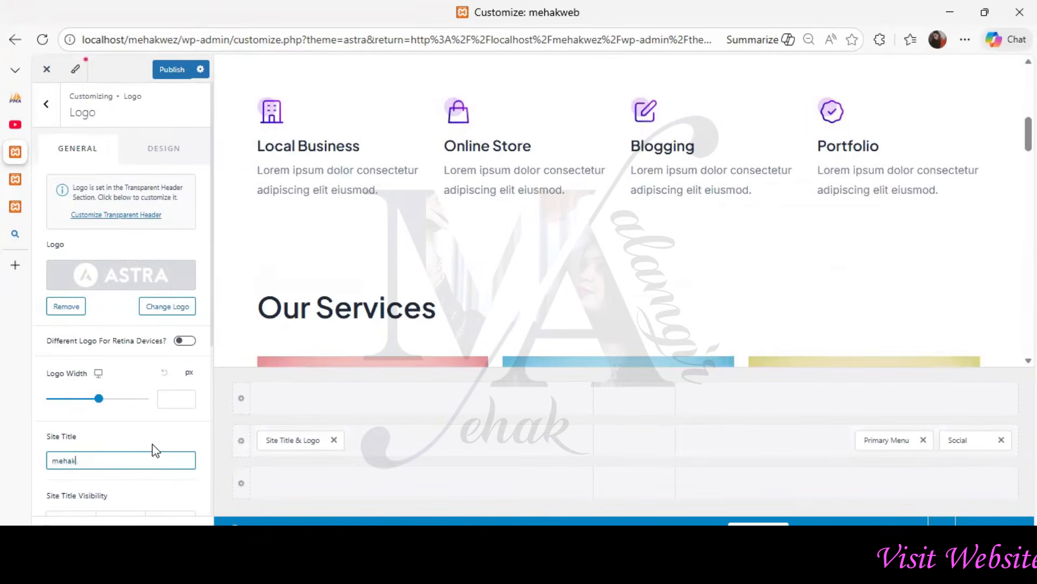
{"action": "type", "text": "mgie"}
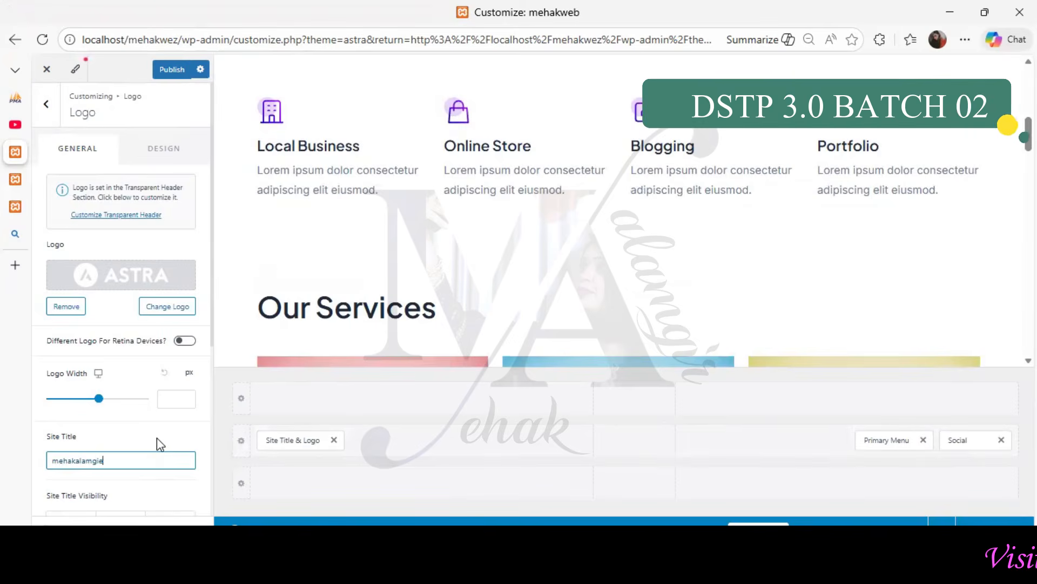
{"action": "key", "text": "BackSpace"}
{"action": "type", "text": "r"}
{"action": "scroll", "coordinate": [157, 386], "scroll_direction": "down", "scroll_amount": 5}
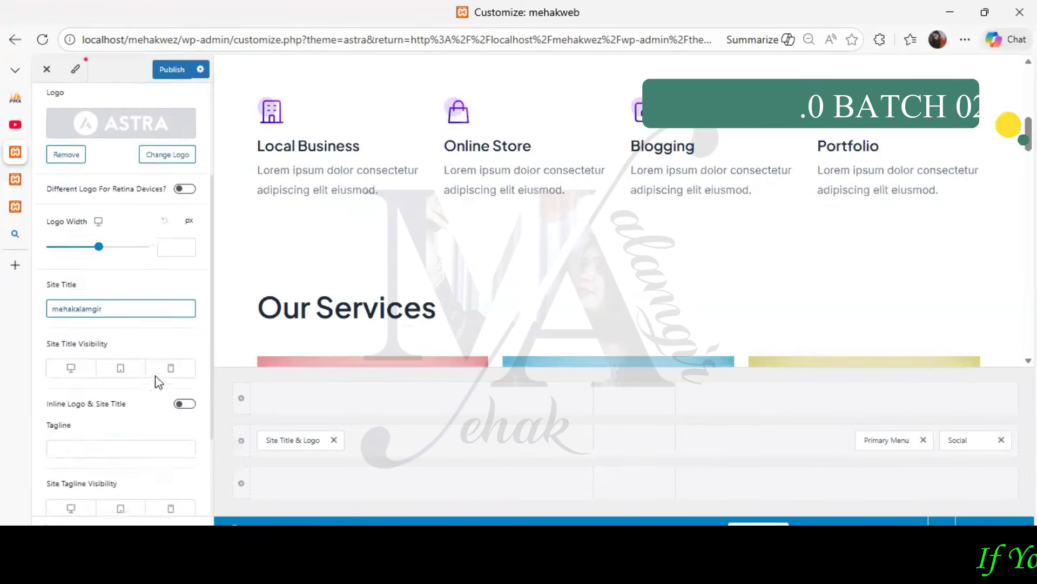
Step: Turn on Inline Logo & Site Title and set the tagline to "my first wordpress website 2026"
{"action": "left_click", "coordinate": [192, 280]}
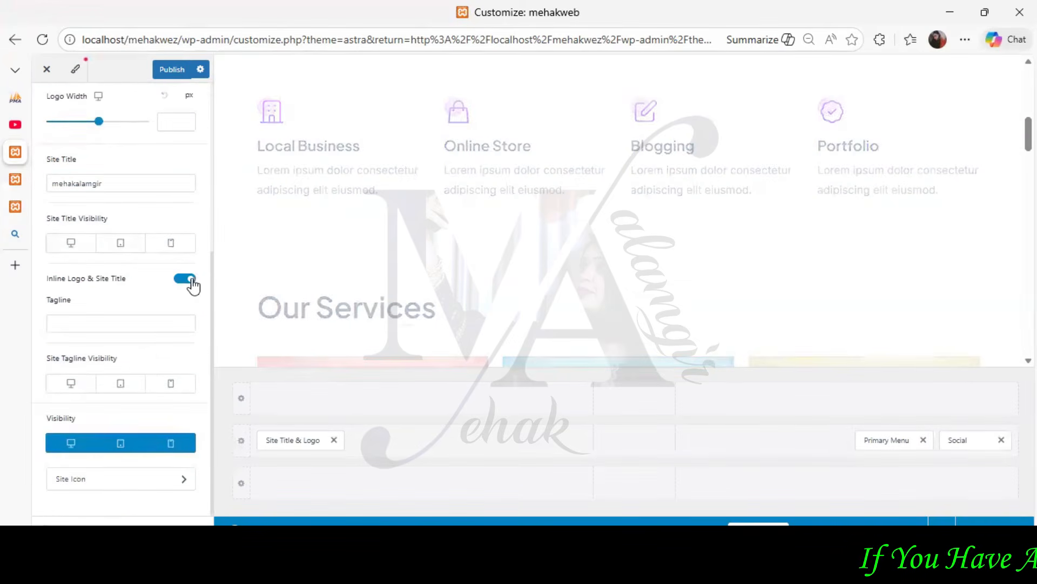
{"action": "left_click", "coordinate": [128, 324]}
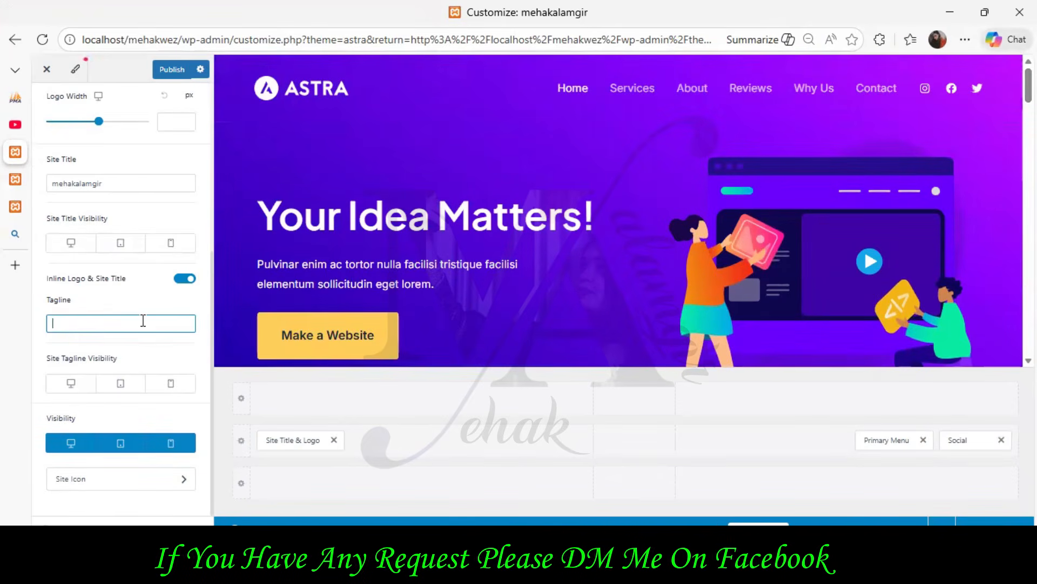
{"action": "type", "text": "m"}
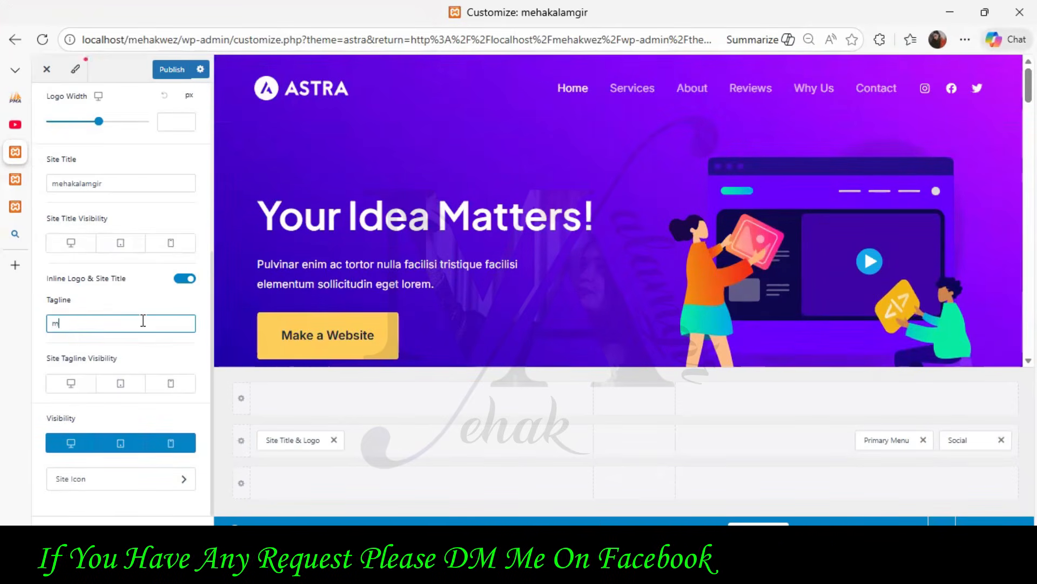
{"action": "type", "text": "y first w"}
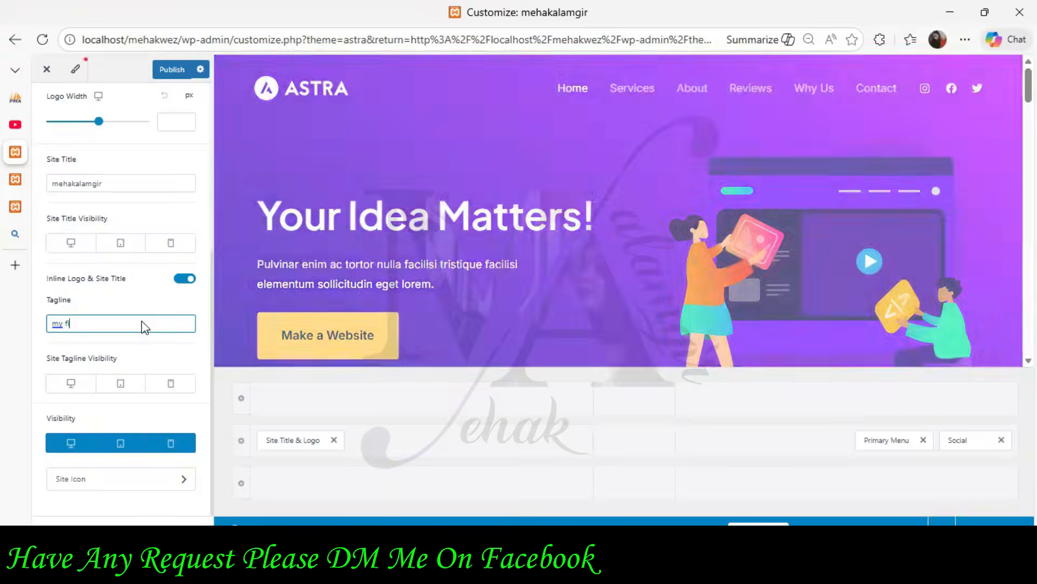
{"action": "type", "text": "ordpress w"}
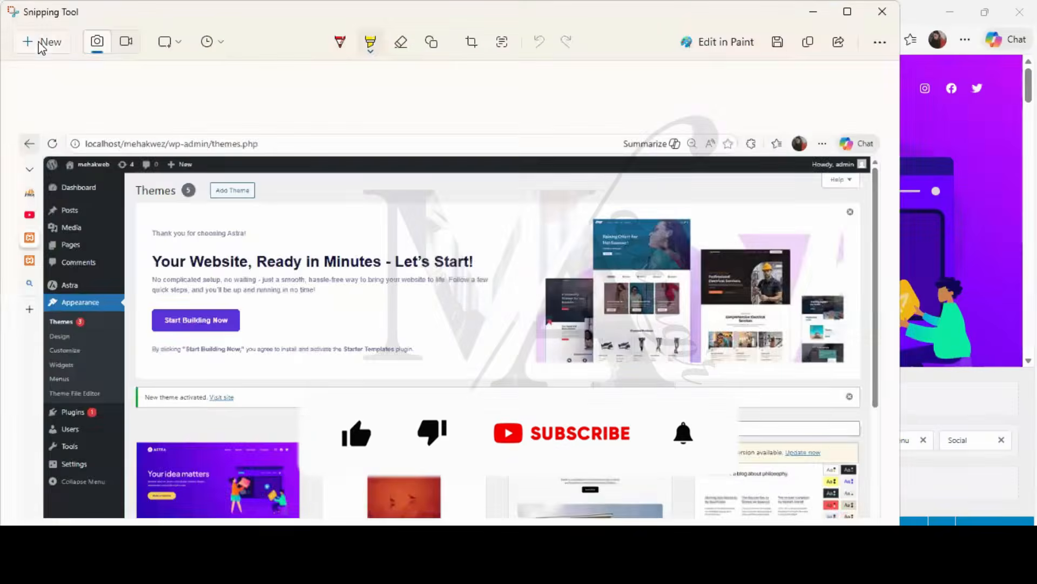
Step: Capture the Customizer's title and tagline settings with Snipping Tool and paste the screenshot into the Word document
{"action": "left_click", "coordinate": [40, 44]}
{"action": "left_click_drag", "start_coordinate": [2, 24], "coordinate": [1036, 491]}
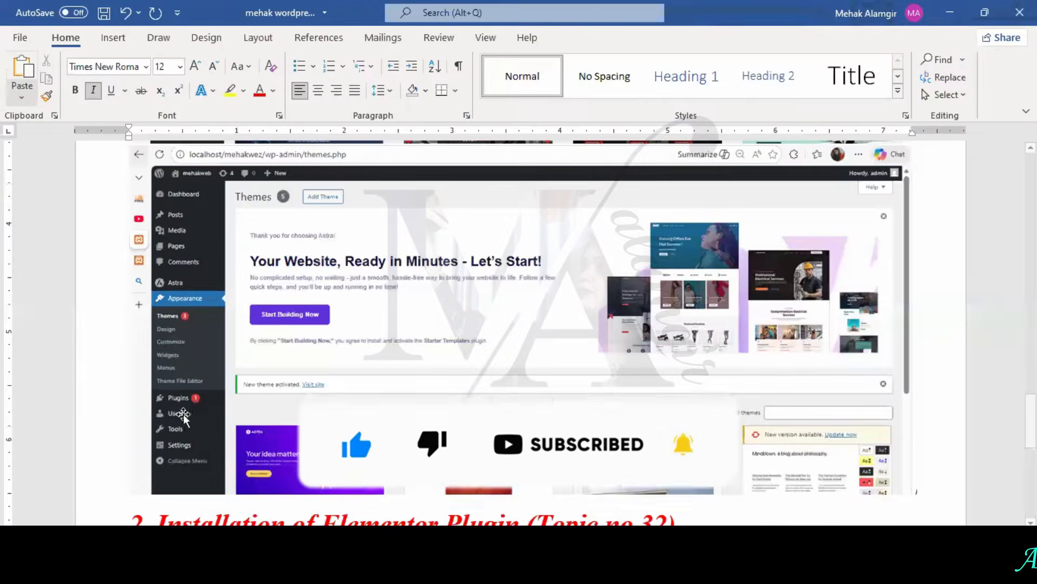
{"action": "key", "text": "ctrl+v"}
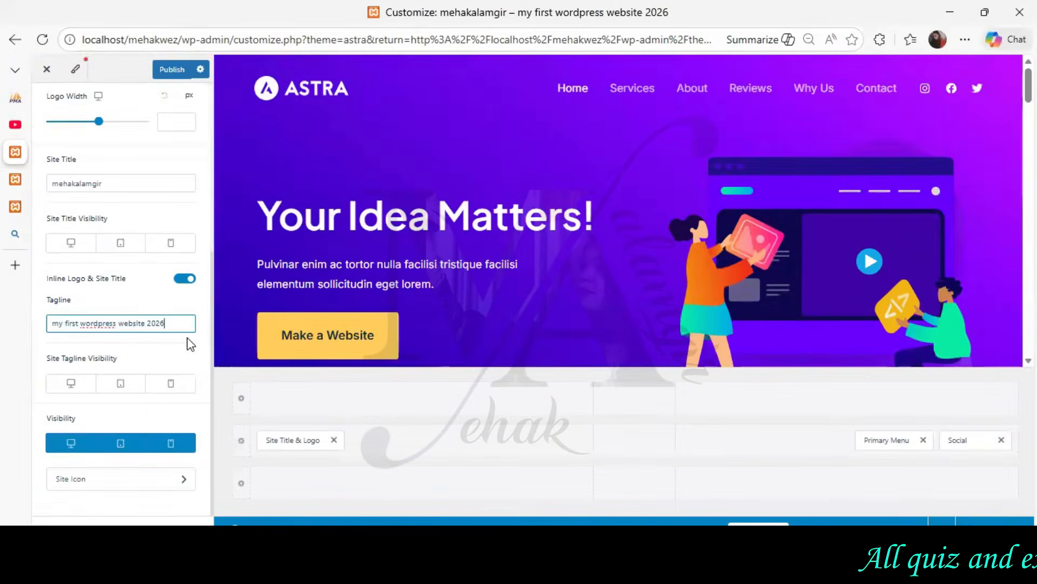
Step: Open the Site Icon settings and upload meena.jpg from the Desktop as the site icon image
{"action": "left_click", "coordinate": [179, 490]}
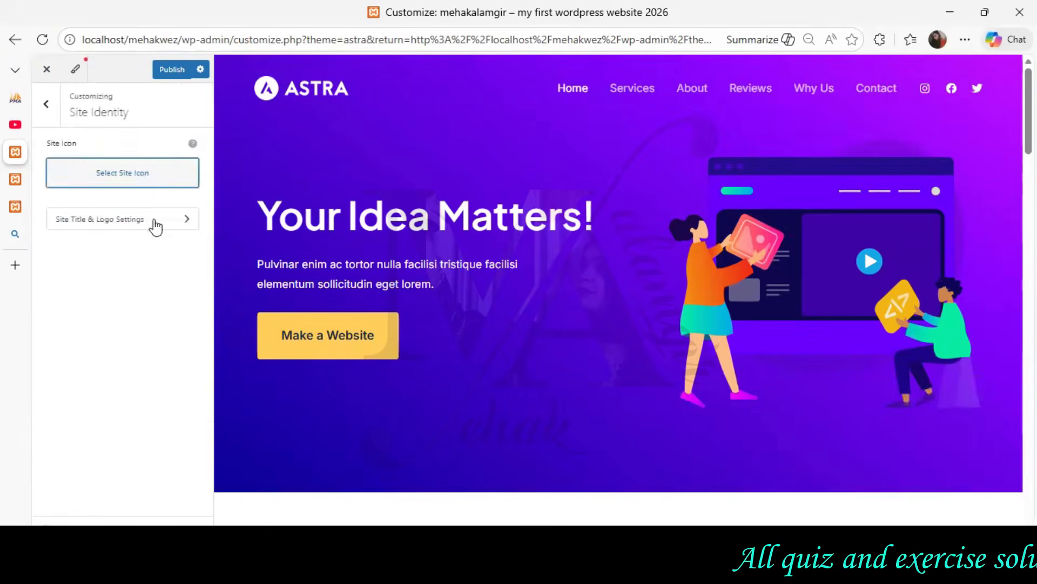
{"action": "left_click", "coordinate": [156, 184]}
{"action": "left_click", "coordinate": [142, 115]}
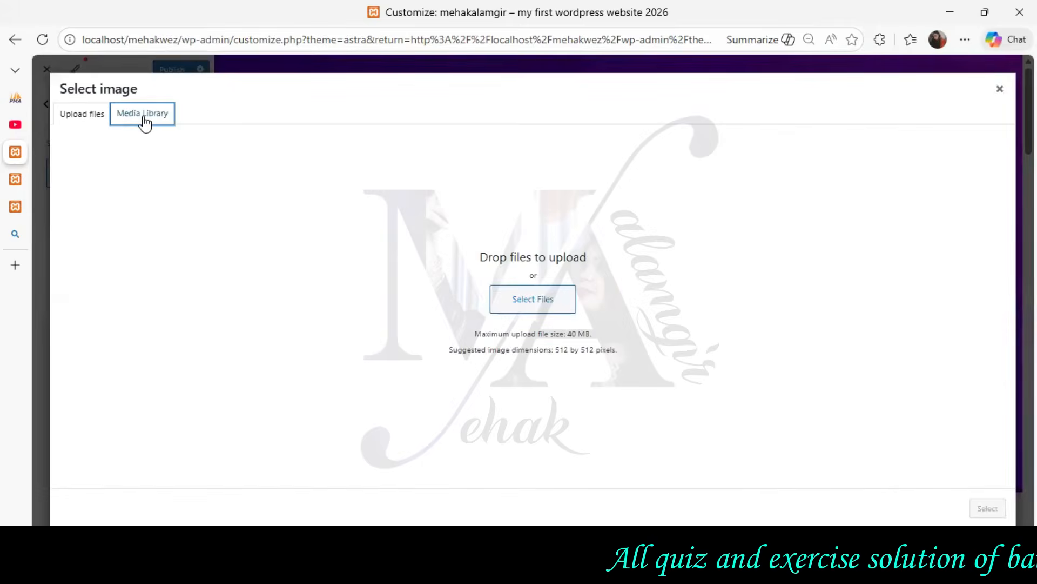
{"action": "left_click", "coordinate": [82, 115]}
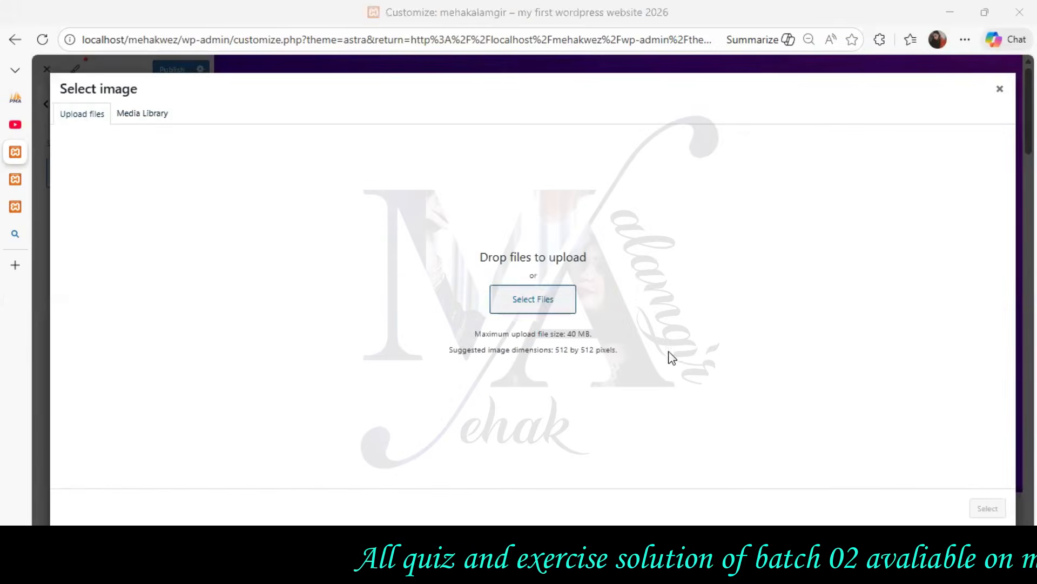
{"action": "left_click", "coordinate": [532, 299]}
{"action": "scroll", "coordinate": [575, 278], "scroll_direction": "down", "scroll_amount": 5}
{"action": "scroll", "coordinate": [582, 275], "scroll_direction": "down", "scroll_amount": 5}
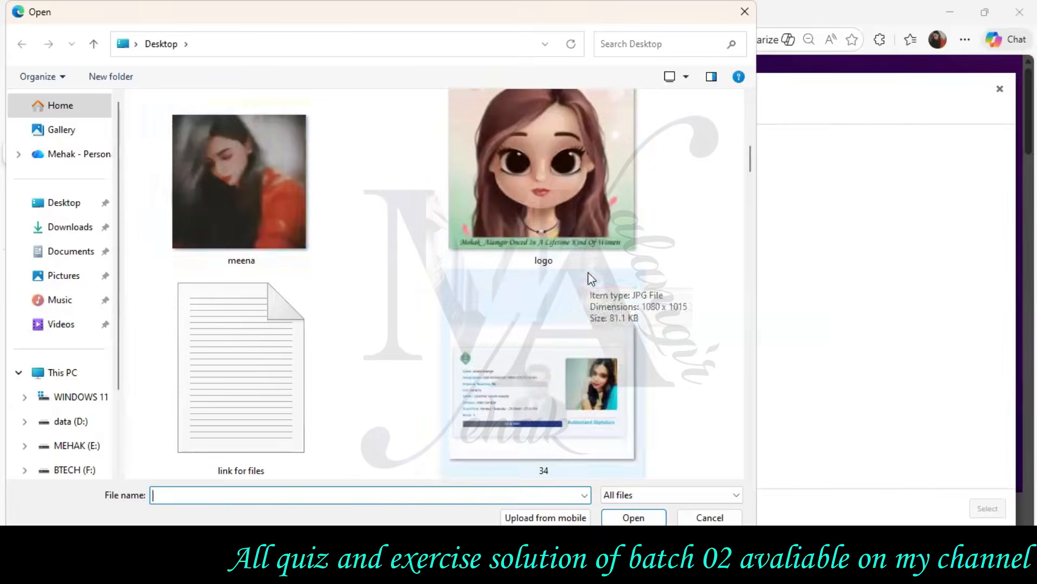
{"action": "left_click", "coordinate": [273, 220]}
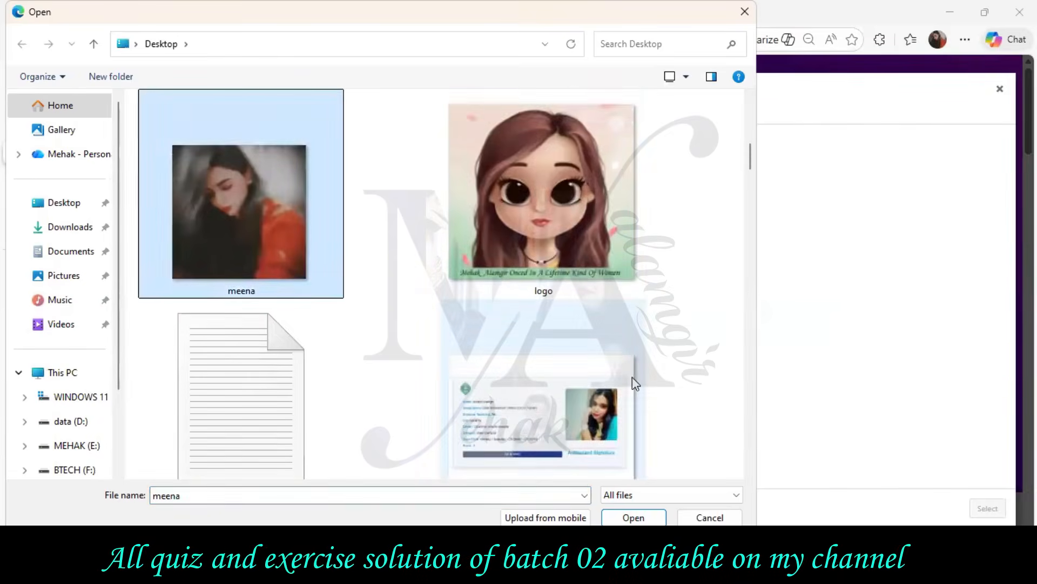
{"action": "key", "text": "Return"}
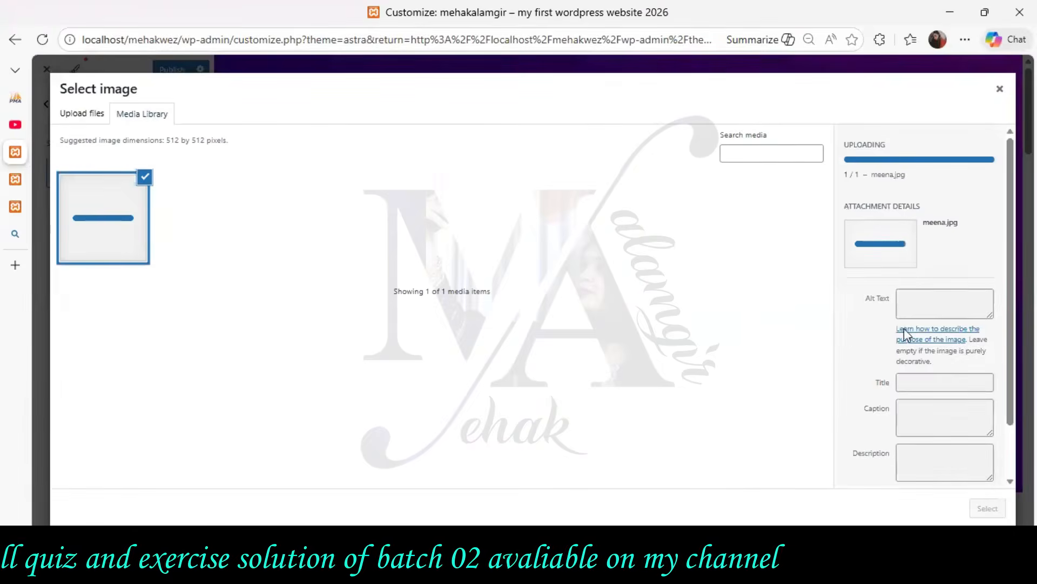
Step: Fill in the uploaded image's alt text with the owner's first name and its title with the owner's full name
{"action": "left_click", "coordinate": [946, 273]}
{"action": "type", "text": "mehak"}
{"action": "left_click_drag", "start_coordinate": [952, 346], "coordinate": [880, 347]}
{"action": "type", "text": "mehak"}
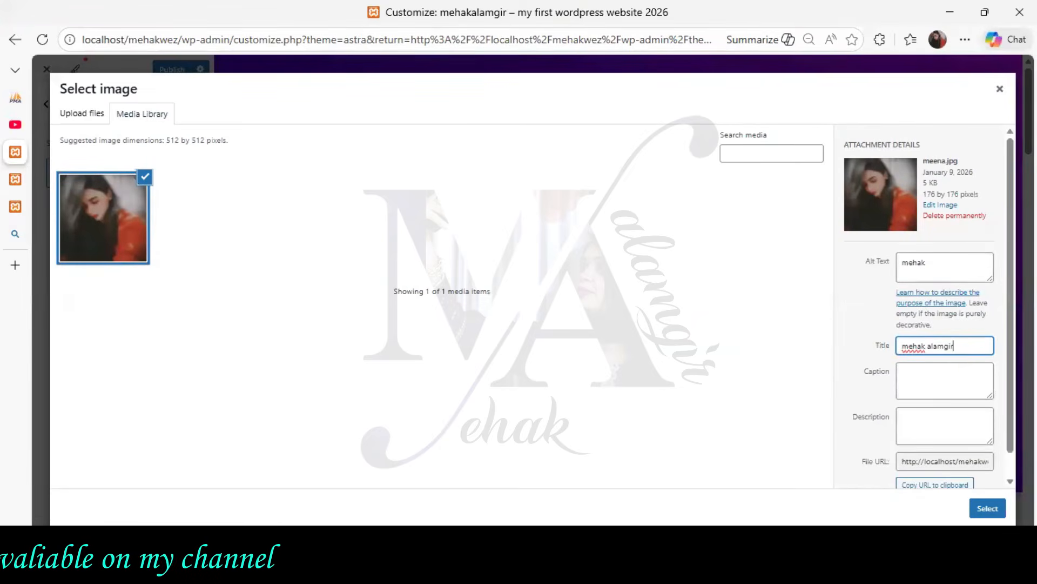
Step: Capture the image selection dialog with Snipping Tool, paste the screenshot into the Word document and return to the browser
{"action": "key", "text": "alt+Tab"}
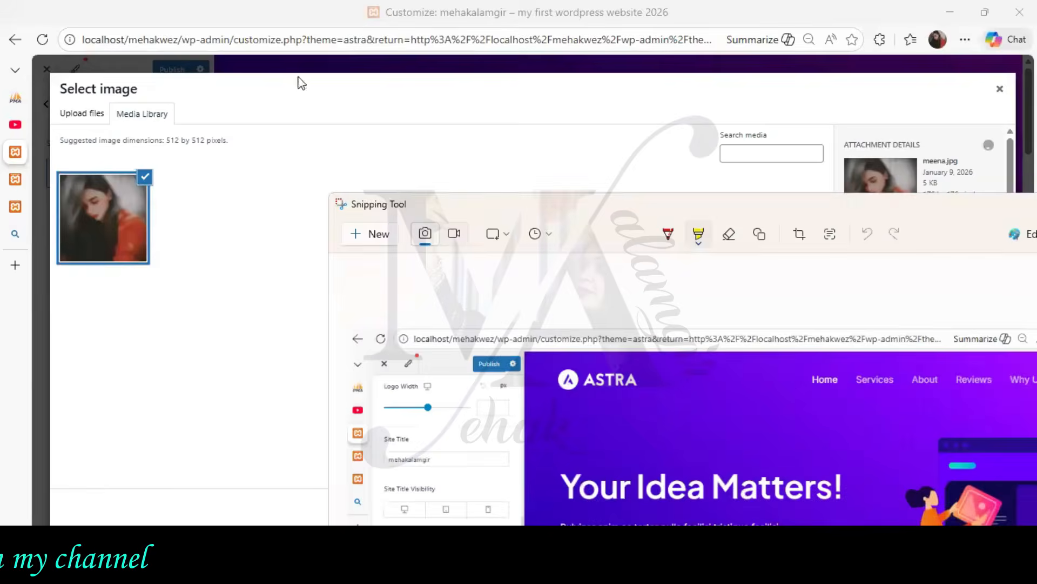
{"action": "left_click", "coordinate": [359, 237]}
{"action": "left_click_drag", "start_coordinate": [5, 24], "coordinate": [1030, 473]}
{"action": "key", "text": "alt+Tab"}
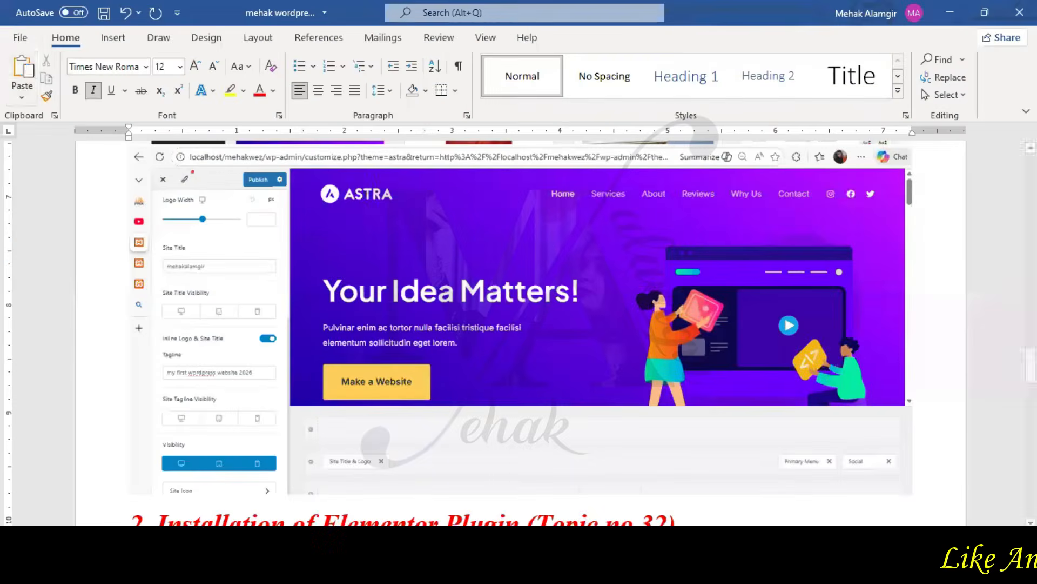
{"action": "key", "text": "ctrl+v"}
{"action": "key", "text": "alt+Tab"}
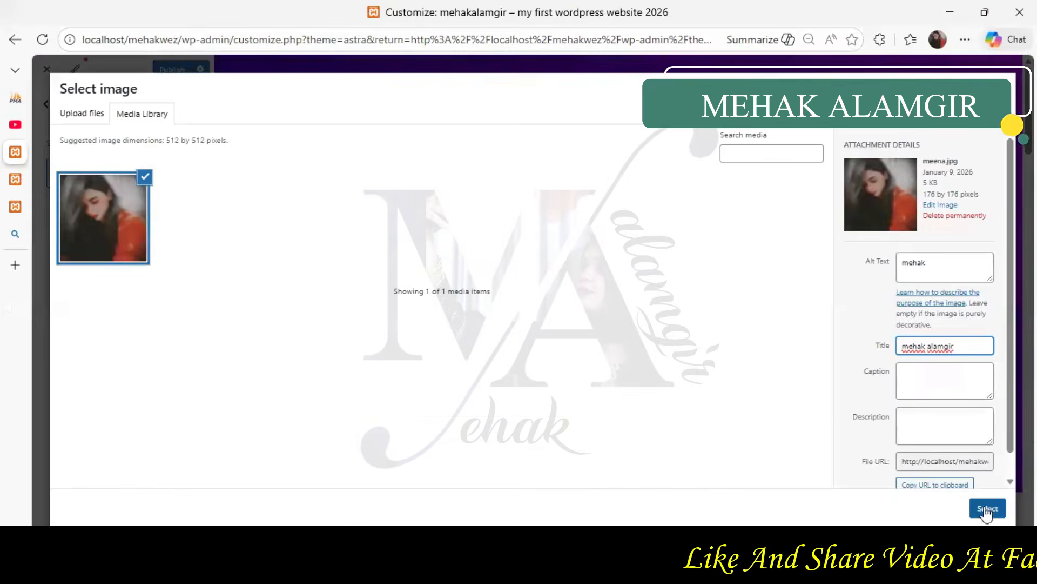
Step: Choose the uploaded image for the site icon and capture the Crop image dialog with Snipping Tool
{"action": "left_click", "coordinate": [984, 511]}
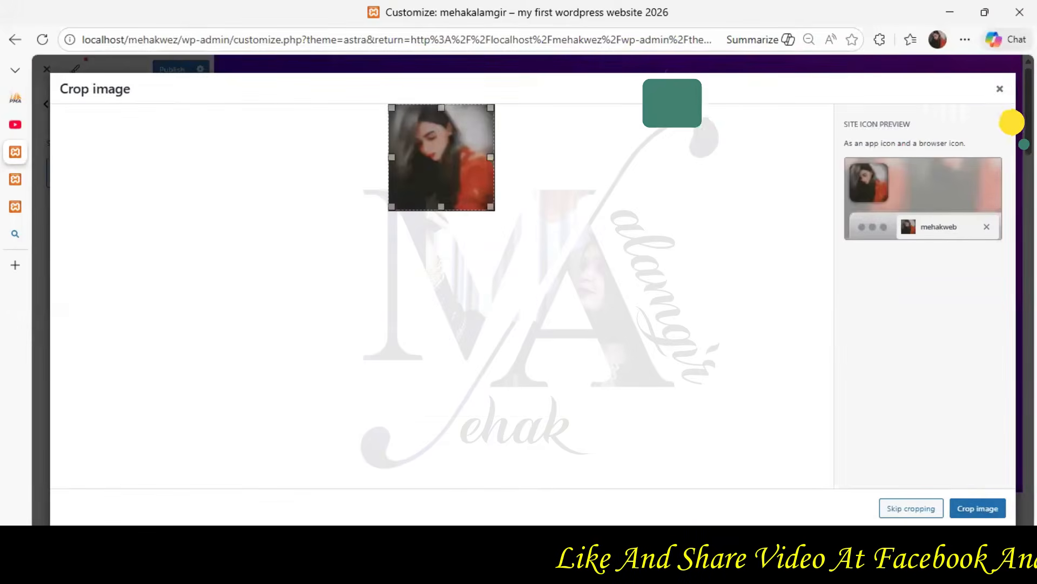
{"action": "left_click", "coordinate": [103, 564]}
{"action": "left_click", "coordinate": [363, 210]}
{"action": "left_click_drag", "start_coordinate": [5, 27], "coordinate": [1005, 399]}
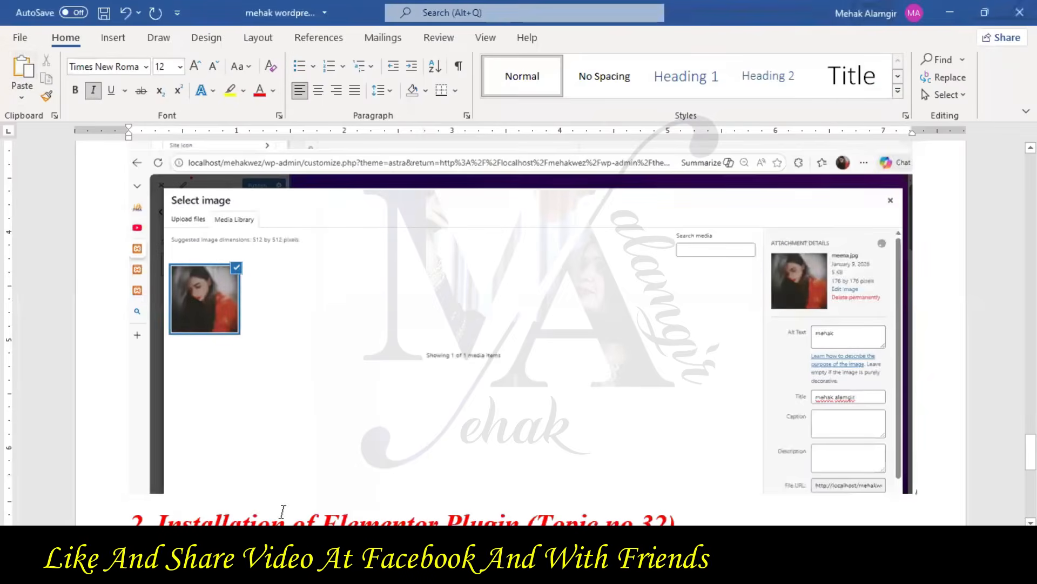
{"action": "left_click", "coordinate": [318, 481]}
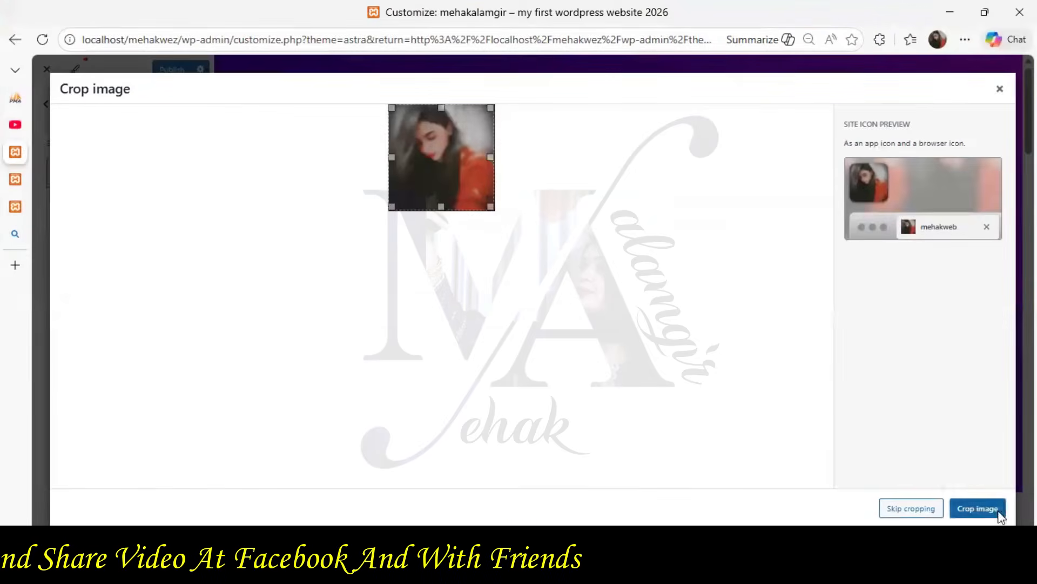
Step: Try to crop the site icon image, use it with cropping skipped instead, and publish the Customizer changes
{"action": "left_click", "coordinate": [979, 509]}
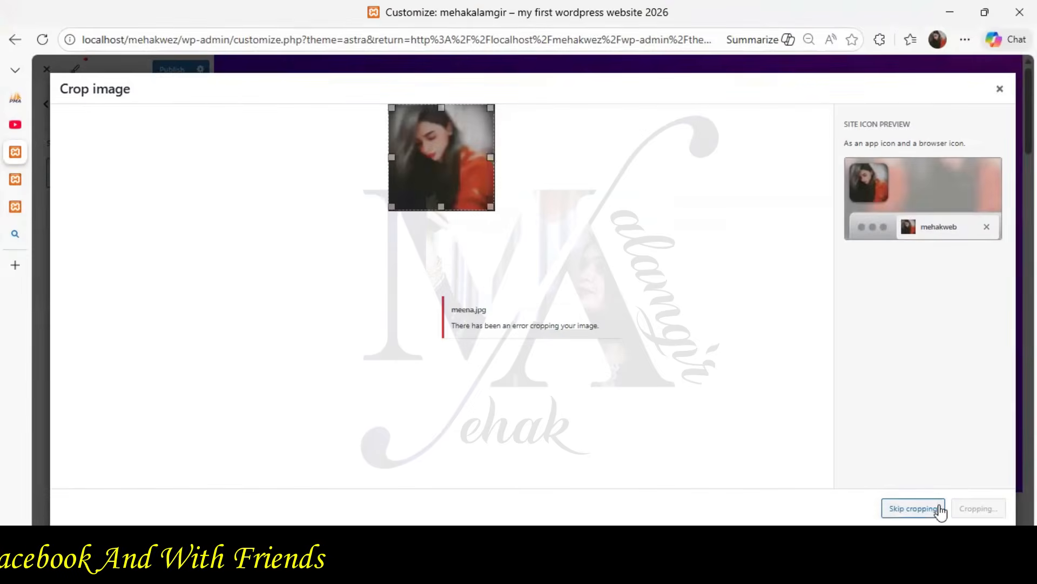
{"action": "left_click", "coordinate": [913, 509]}
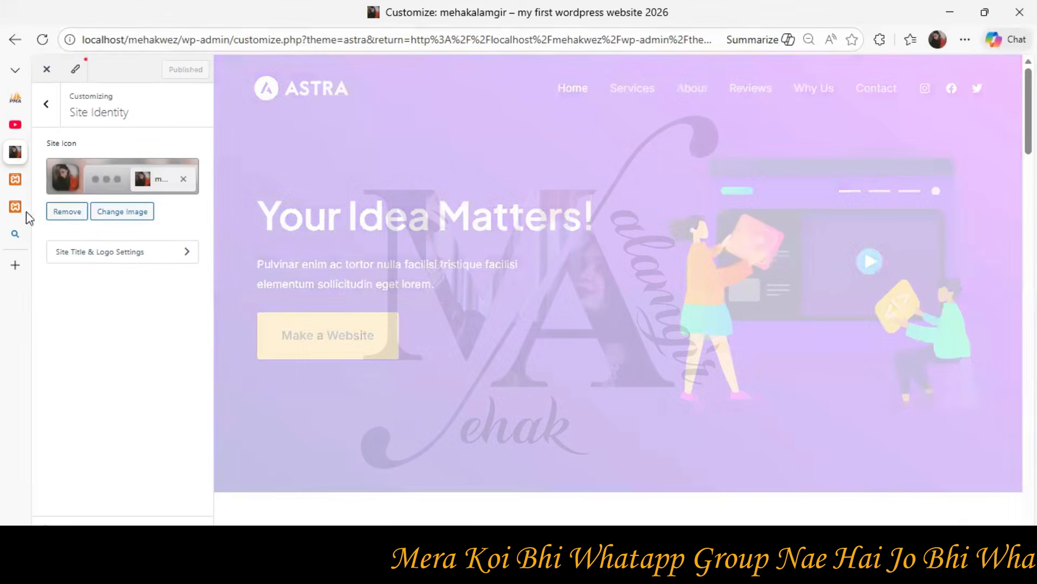
Step: Look through the site's live front page, capture its header area with Snipping Tool and paste the screenshot into the Word document
{"action": "left_click", "coordinate": [17, 215]}
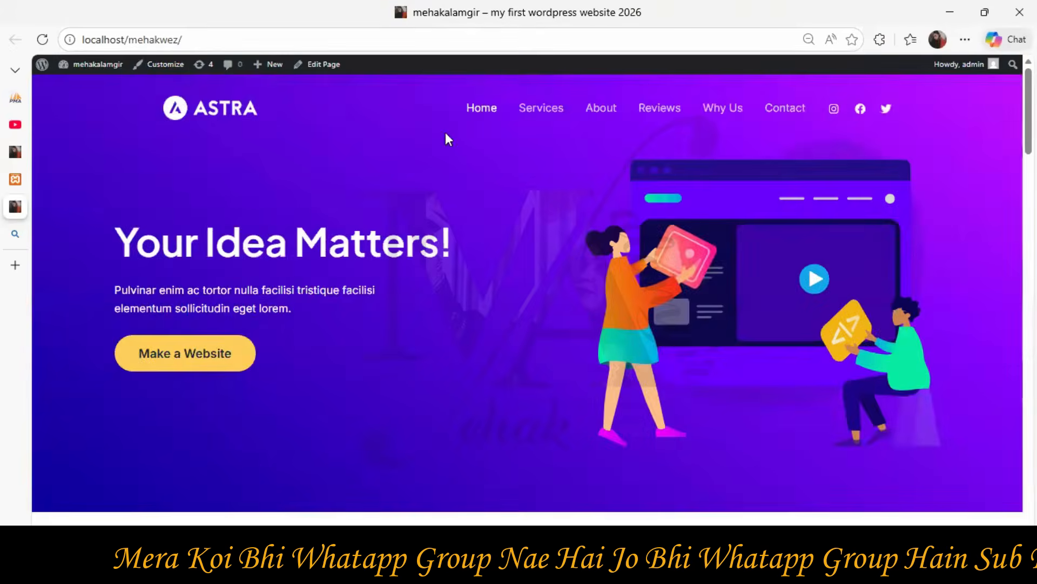
{"action": "scroll", "coordinate": [652, 188], "scroll_direction": "down", "scroll_amount": 12}
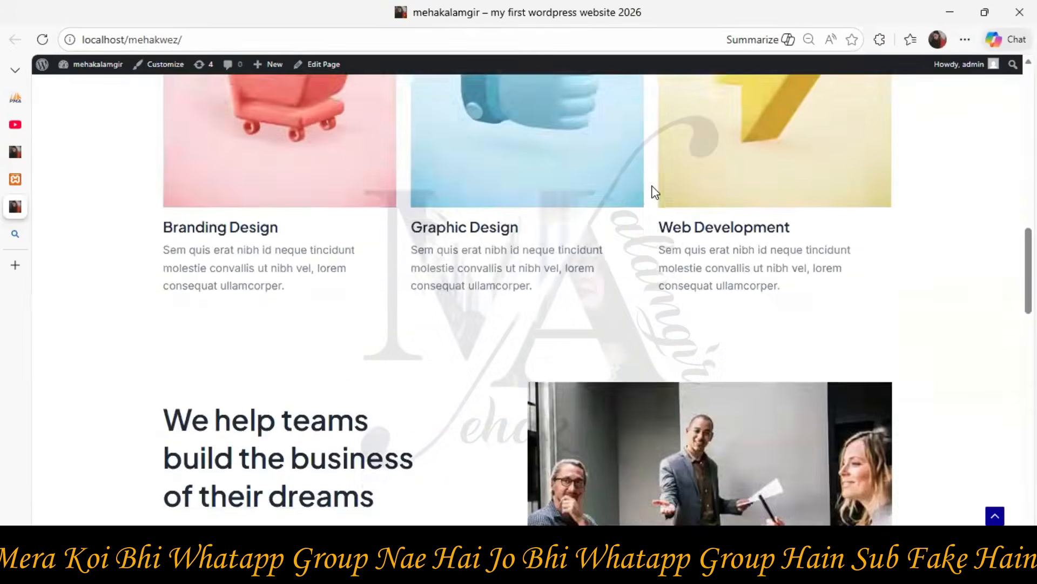
{"action": "scroll", "coordinate": [654, 192], "scroll_direction": "down", "scroll_amount": 15}
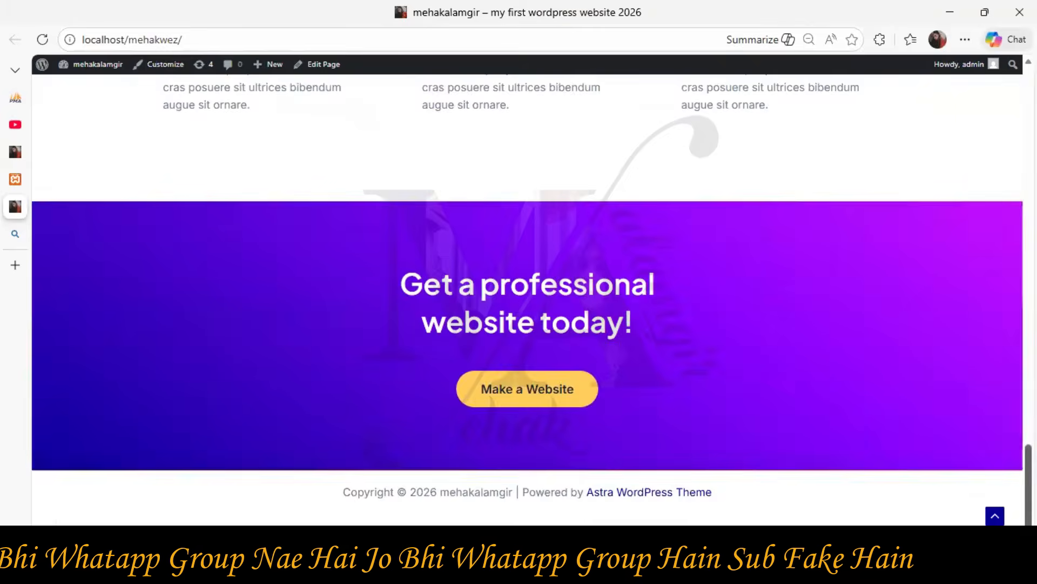
{"action": "key", "text": "Home"}
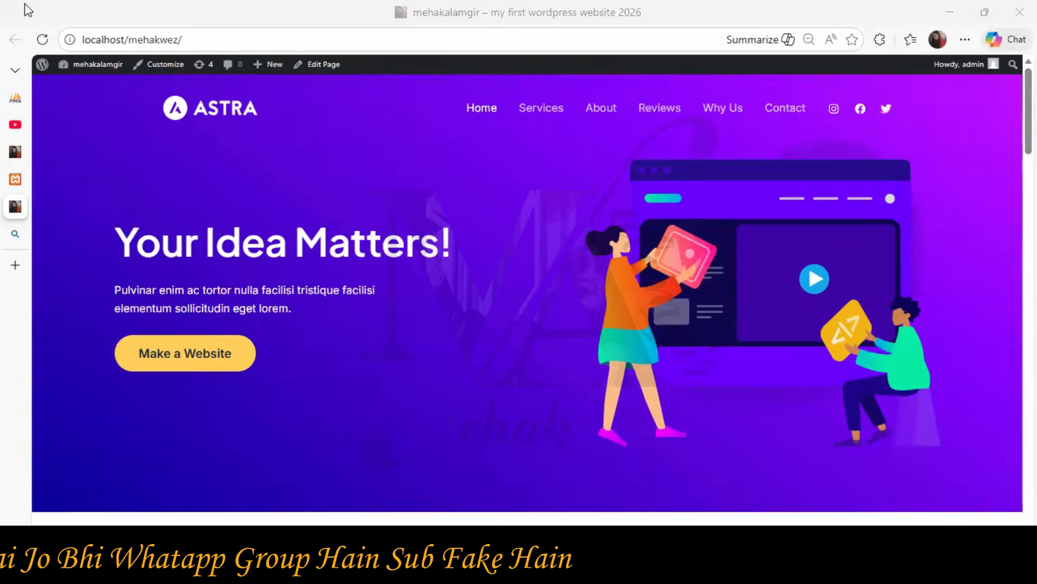
{"action": "left_click_drag", "start_coordinate": [4, 1], "coordinate": [1036, 506]}
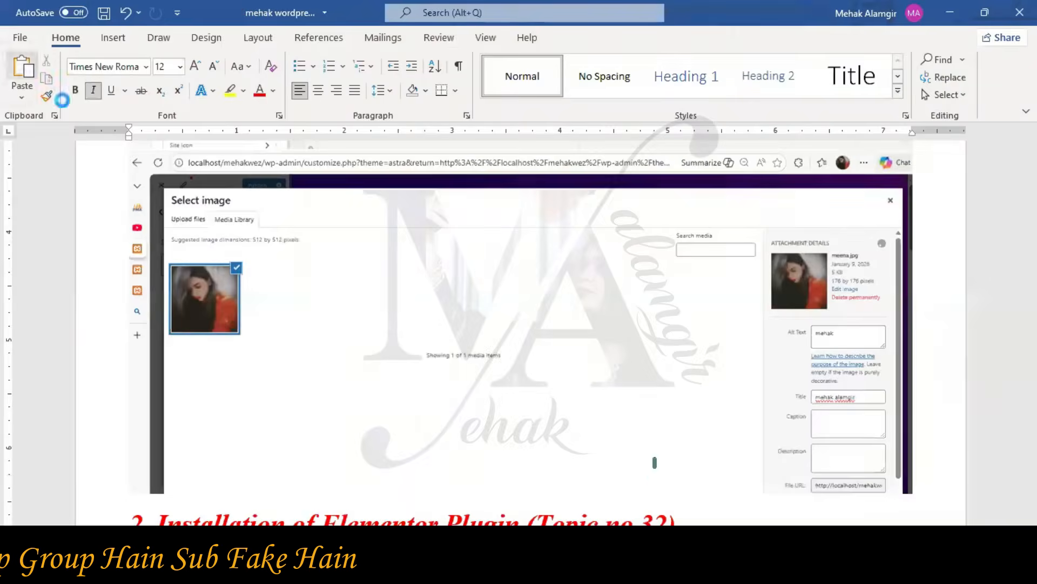
{"action": "key", "text": "ctrl+v"}
Step: Review the pasted theme, Customizer and site icon screenshots in the Word document against the task 1 instructions
{"action": "scroll", "coordinate": [959, 421], "scroll_direction": "up", "scroll_amount": 20}
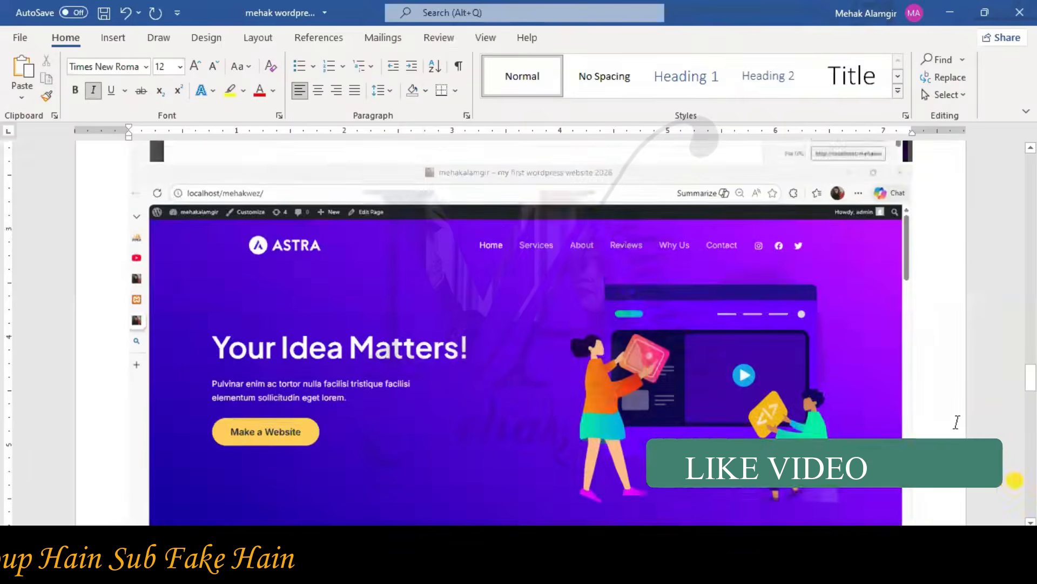
{"action": "scroll", "coordinate": [961, 421], "scroll_direction": "up", "scroll_amount": 10}
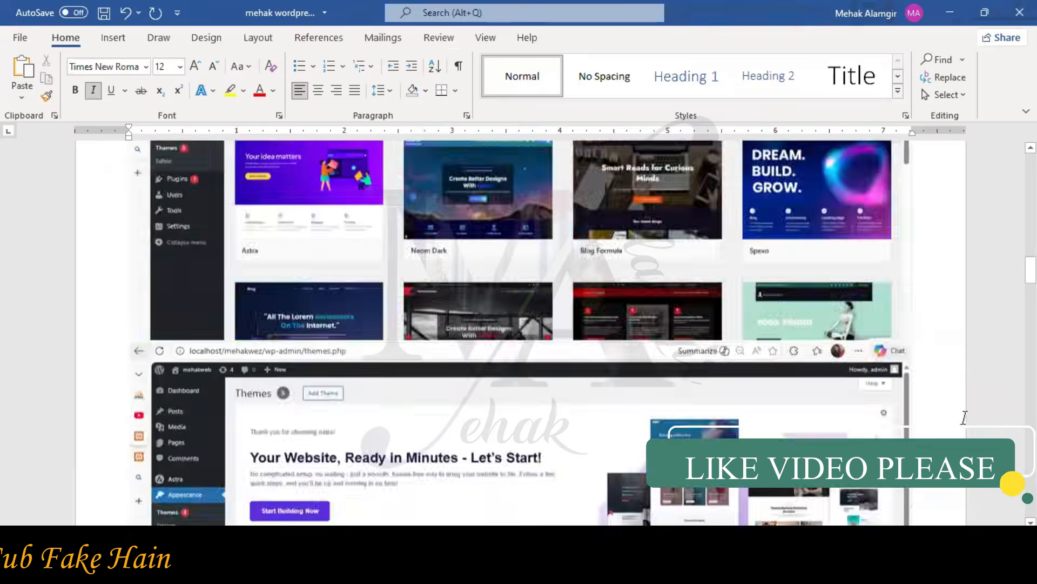
{"action": "scroll", "coordinate": [972, 414], "scroll_direction": "down", "scroll_amount": 6}
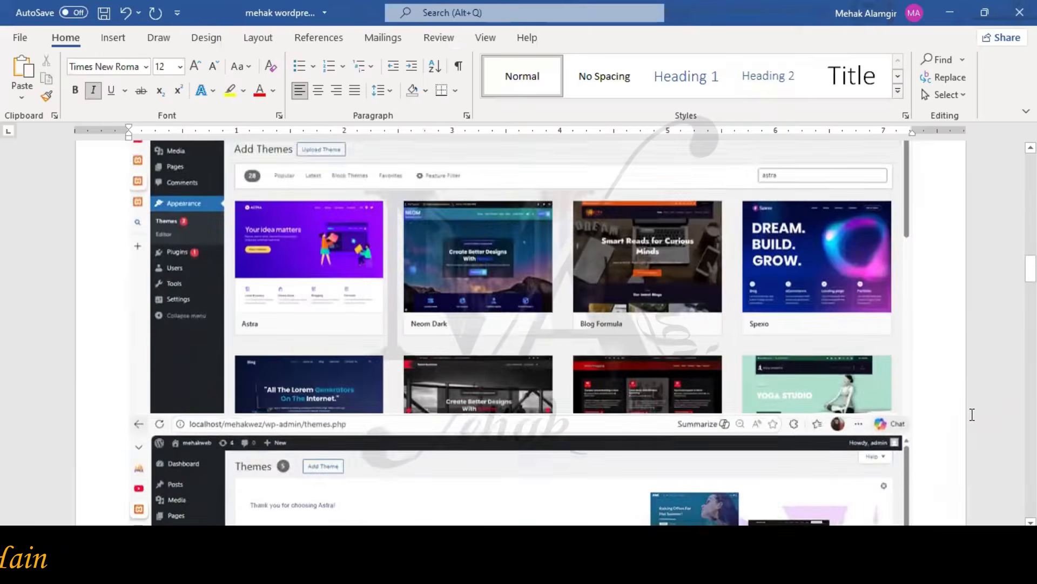
{"action": "scroll", "coordinate": [978, 408], "scroll_direction": "down", "scroll_amount": 10}
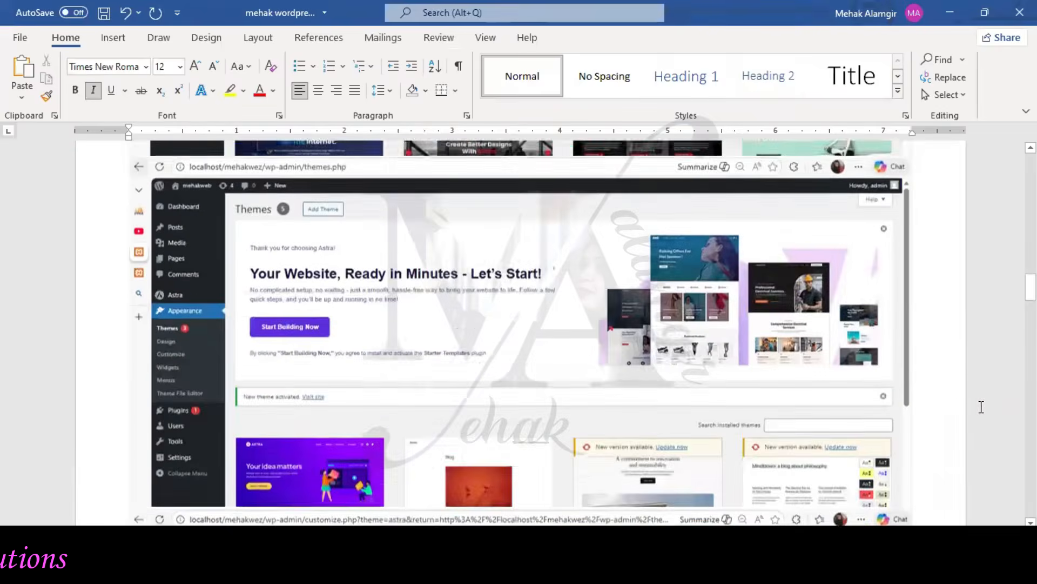
{"action": "scroll", "coordinate": [825, 369], "scroll_direction": "down", "scroll_amount": 4}
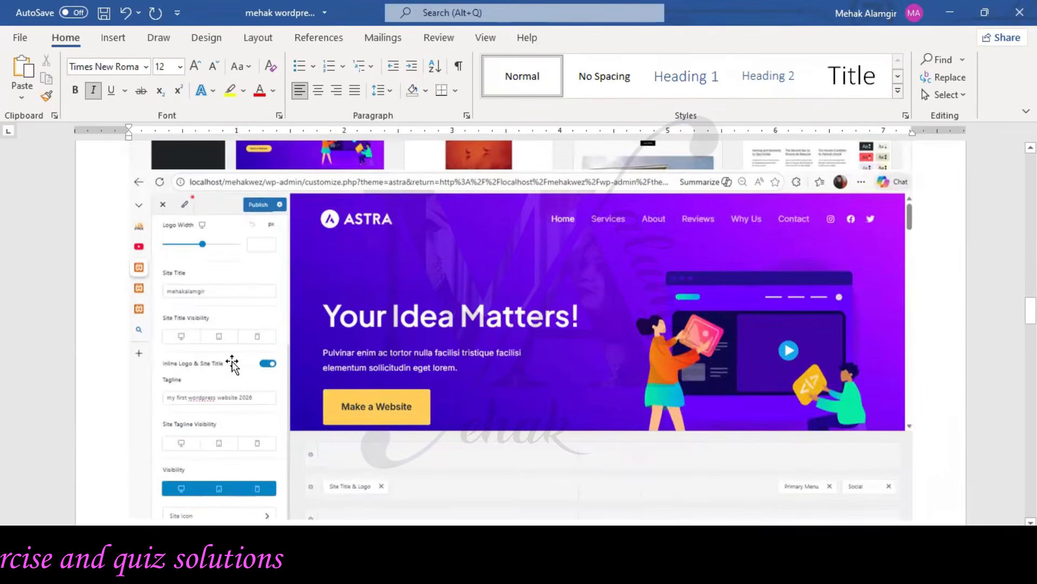
{"action": "scroll", "coordinate": [498, 398], "scroll_direction": "down", "scroll_amount": 15}
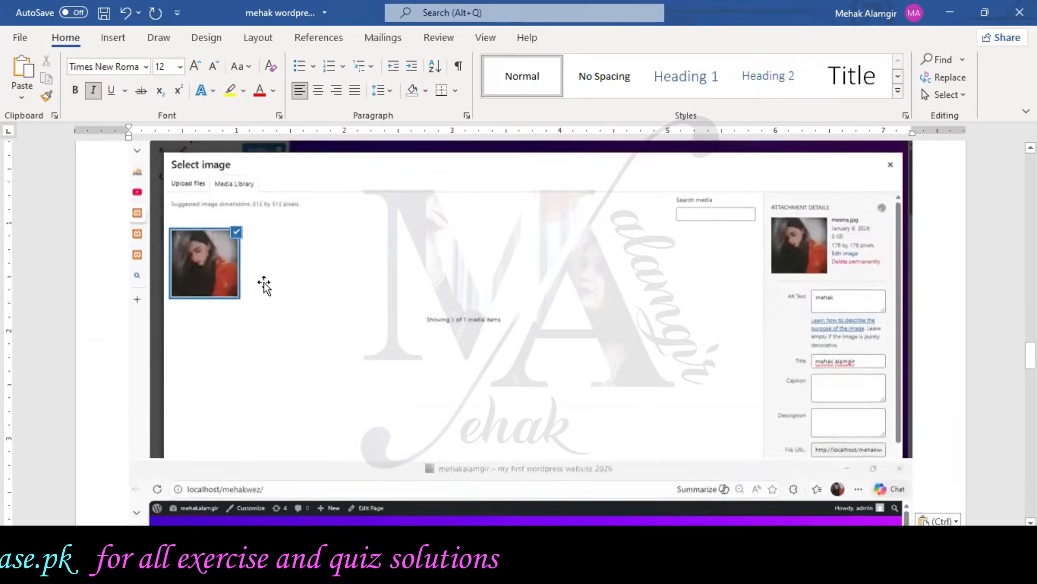
{"action": "scroll", "coordinate": [381, 315], "scroll_direction": "down", "scroll_amount": 8}
{"action": "scroll", "coordinate": [544, 355], "scroll_direction": "up", "scroll_amount": 1}
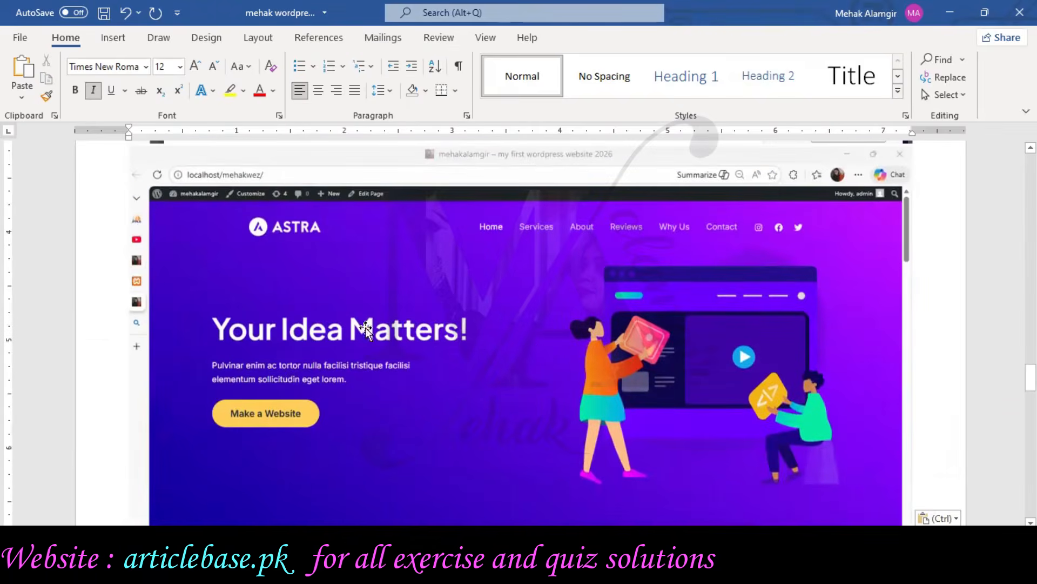
{"action": "scroll", "coordinate": [513, 255], "scroll_direction": "up", "scroll_amount": 1}
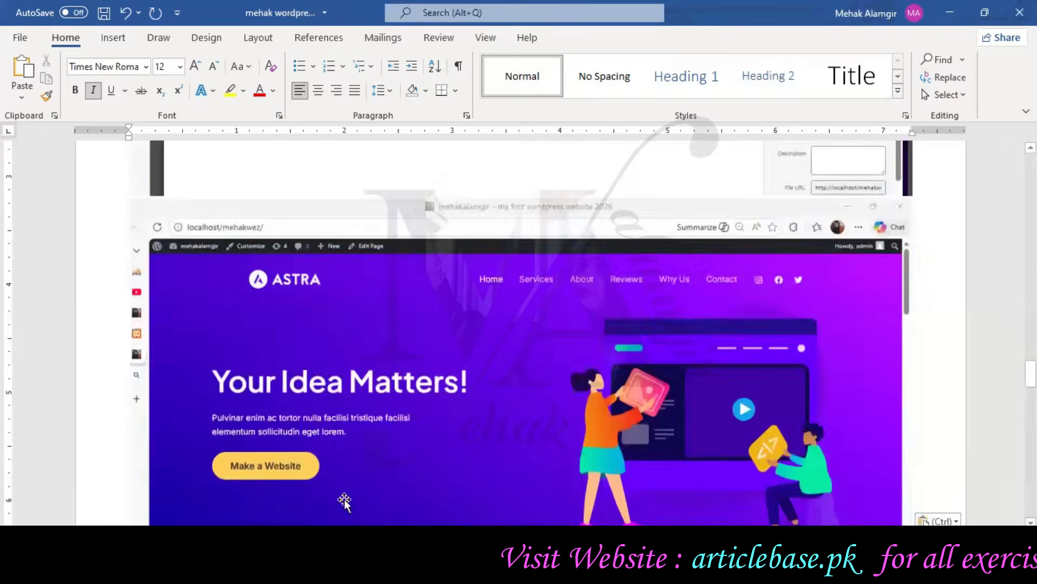
{"action": "scroll", "coordinate": [585, 354], "scroll_direction": "down", "scroll_amount": 2}
{"action": "scroll", "coordinate": [584, 353], "scroll_direction": "down", "scroll_amount": 5}
{"action": "scroll", "coordinate": [588, 354], "scroll_direction": "up", "scroll_amount": 8}
{"action": "scroll", "coordinate": [697, 443], "scroll_direction": "up", "scroll_amount": 20}
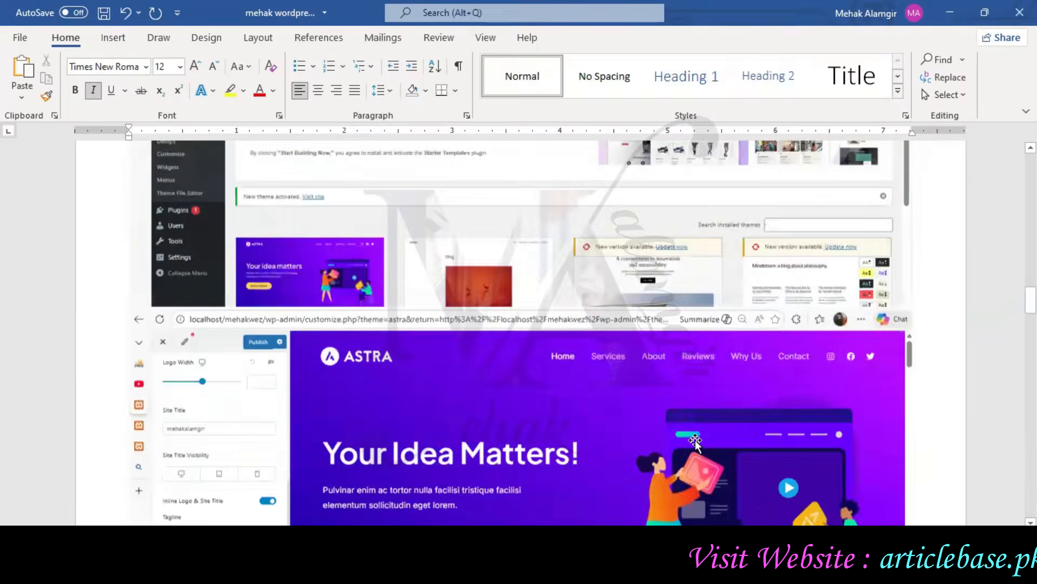
{"action": "scroll", "coordinate": [695, 438], "scroll_direction": "up", "scroll_amount": 1}
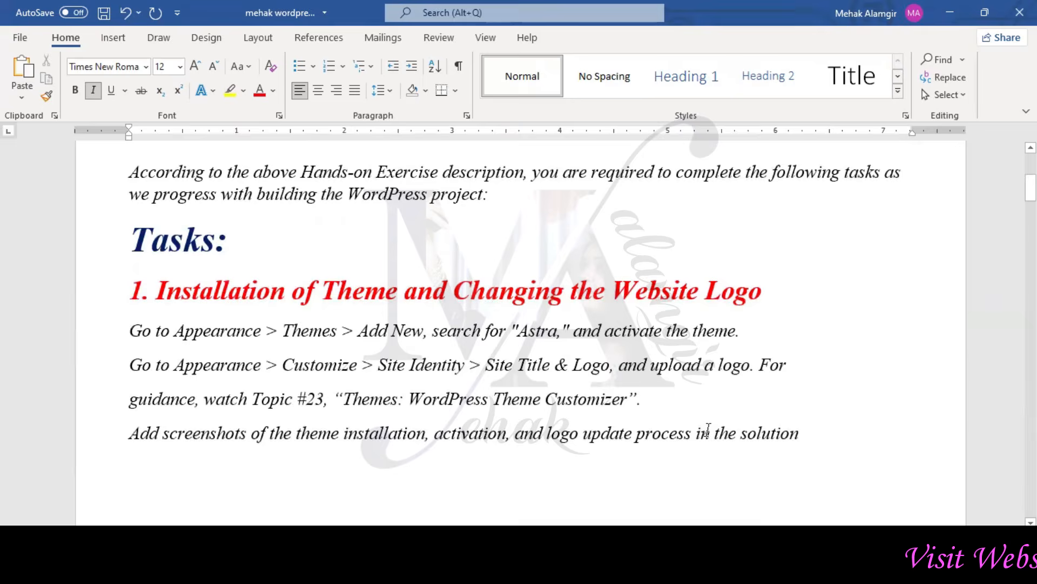
{"action": "scroll", "coordinate": [861, 419], "scroll_direction": "down", "scroll_amount": 15}
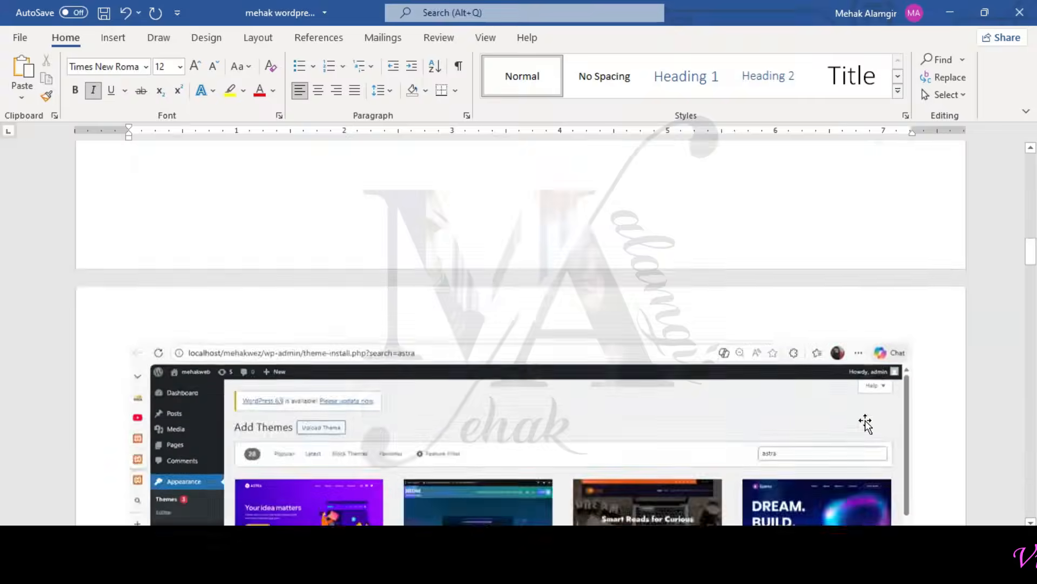
{"action": "scroll", "coordinate": [865, 424], "scroll_direction": "down", "scroll_amount": 15}
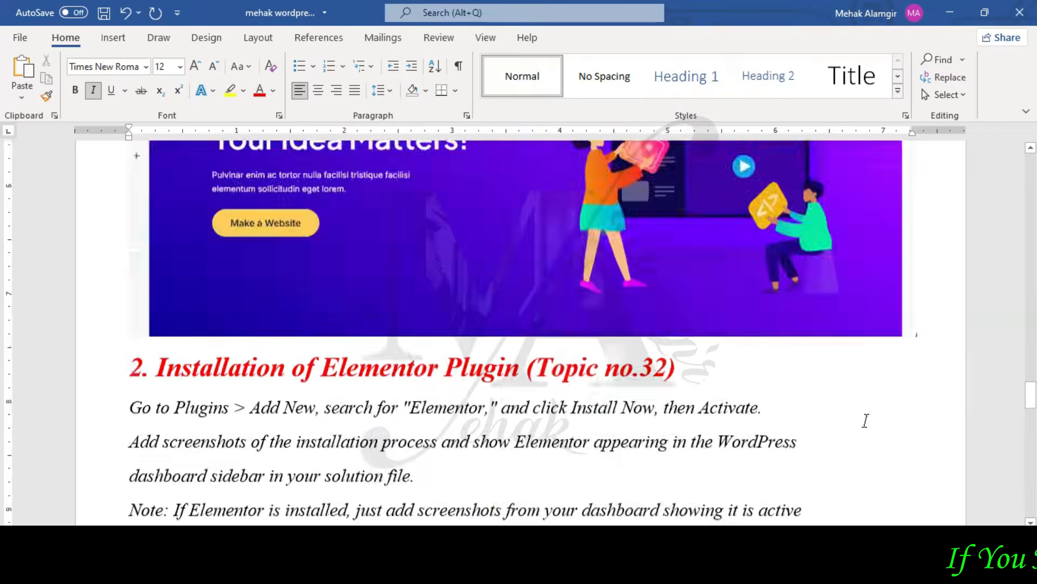
Step: Select the plugin name "Elementor" in the task 2 instructions and switch back to the browser
{"action": "key", "text": "ctrl+v"}
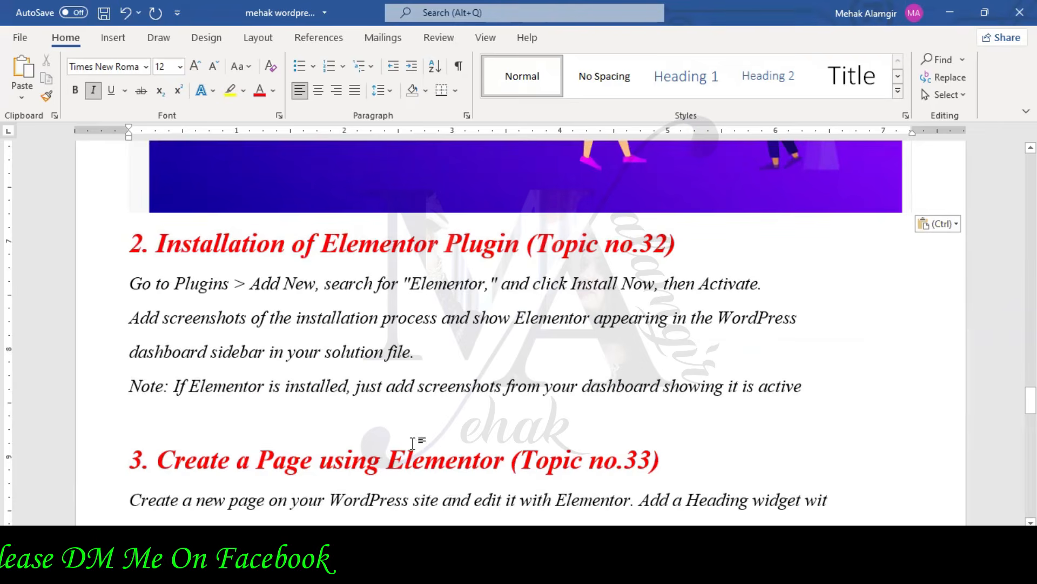
{"action": "left_click_drag", "start_coordinate": [413, 285], "coordinate": [478, 285]}
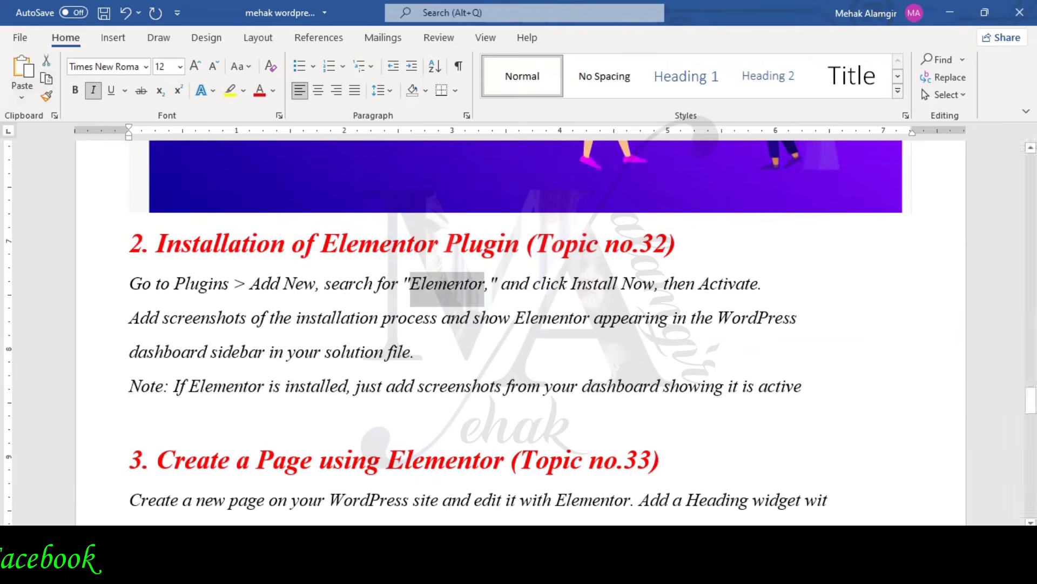
{"action": "key", "text": "alt+Tab"}
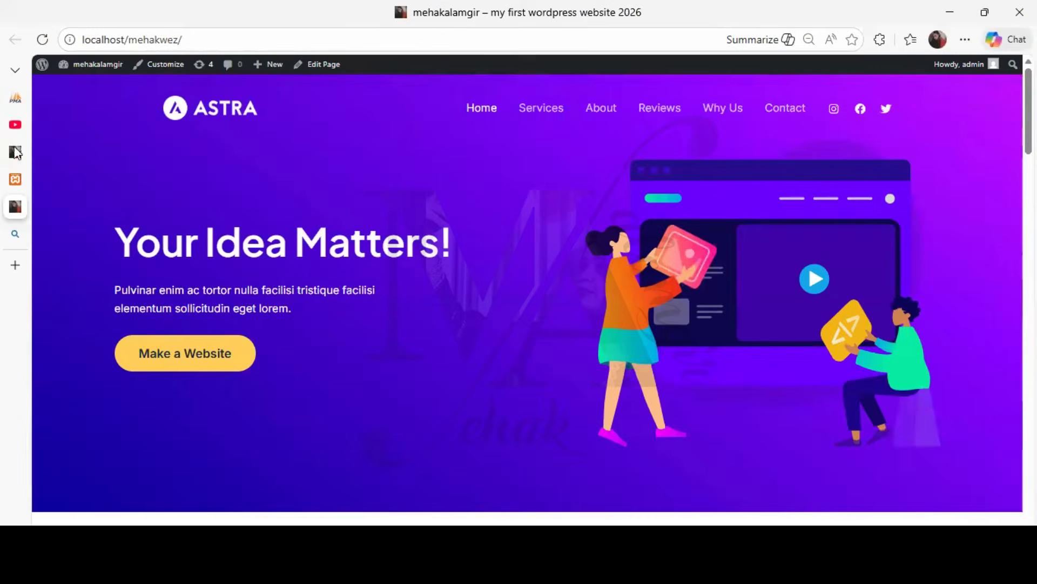
Step: Close the browser tab showing the old site front page, and leave the Customizer for the admin Themes page
{"action": "left_click", "coordinate": [15, 176]}
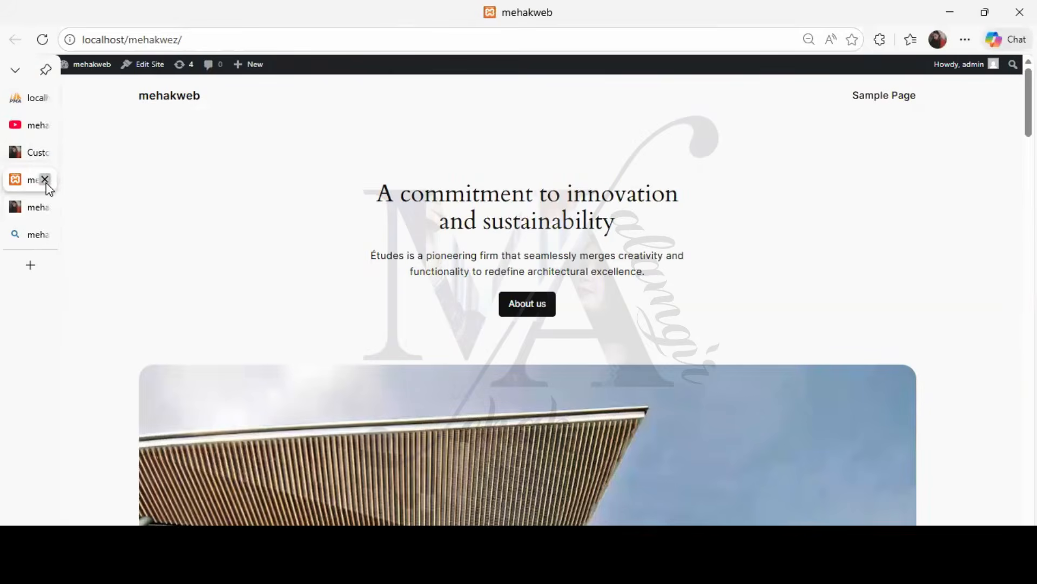
{"action": "left_click", "coordinate": [45, 179]}
{"action": "left_click", "coordinate": [28, 154]}
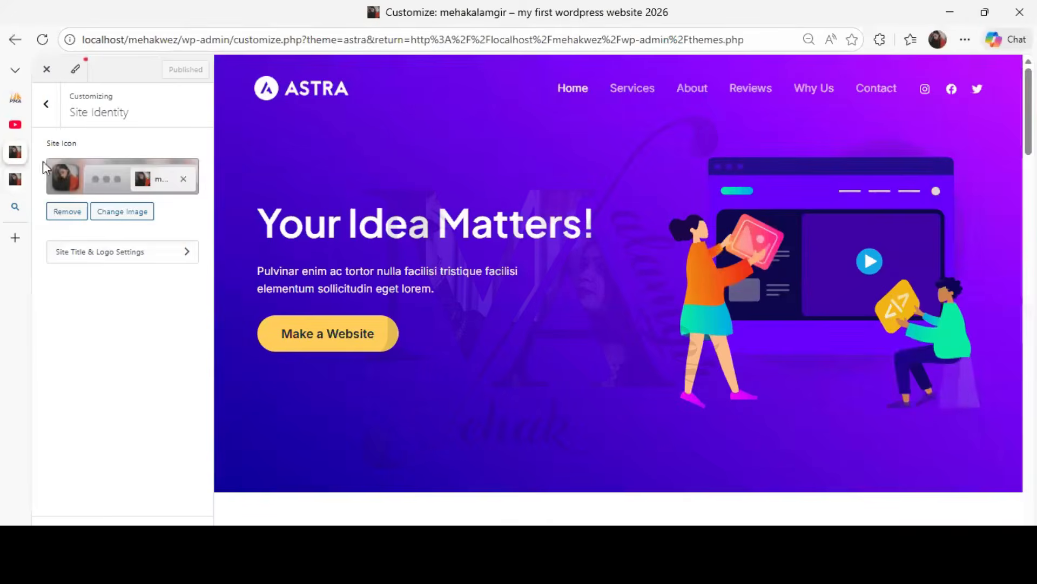
{"action": "left_click", "coordinate": [46, 104]}
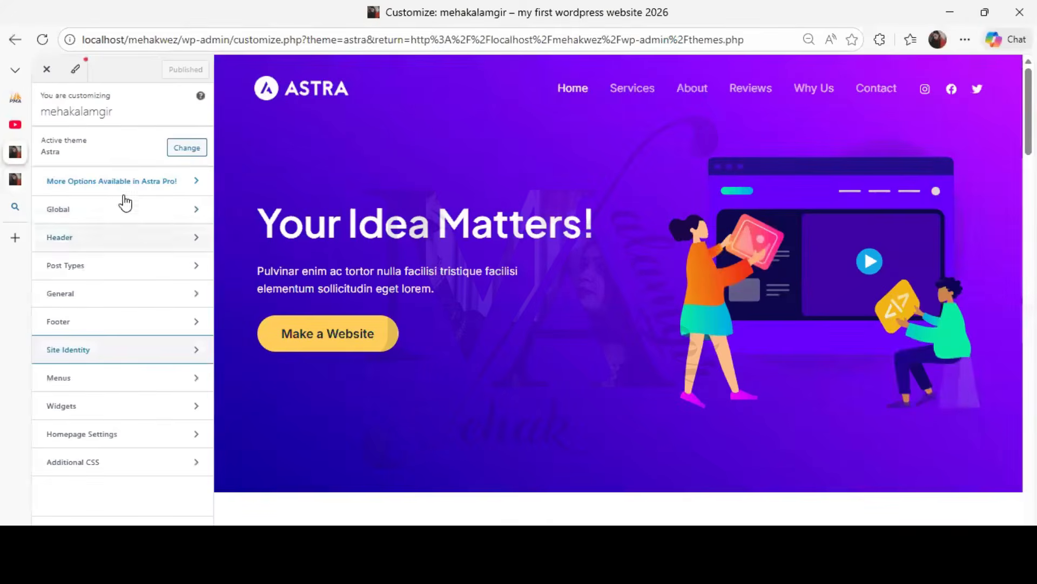
{"action": "key", "text": "F5"}
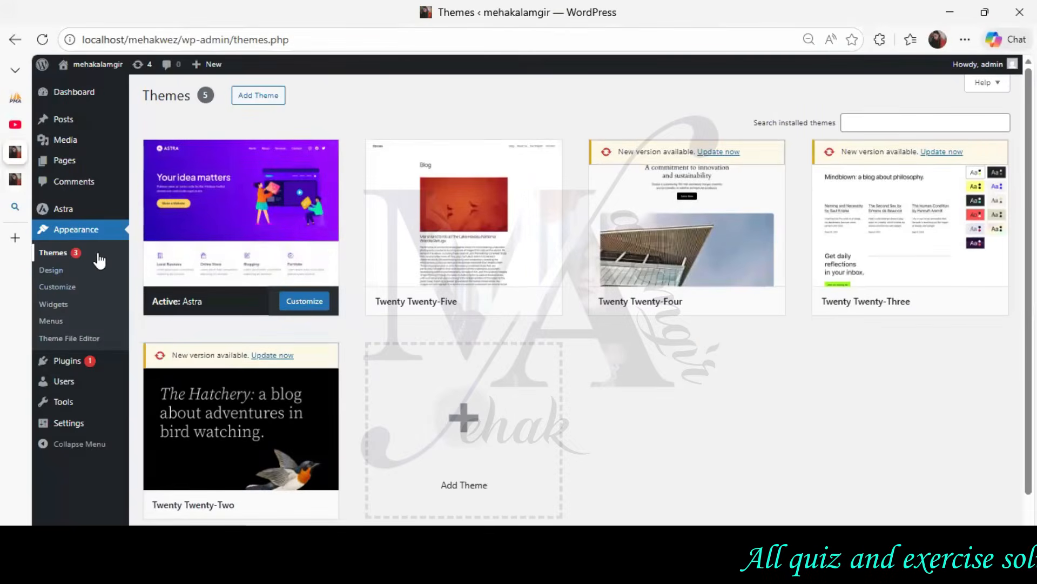
Step: Open the page for adding plugins and search for "Elementor"
{"action": "mouse_move", "coordinate": [102, 362]}
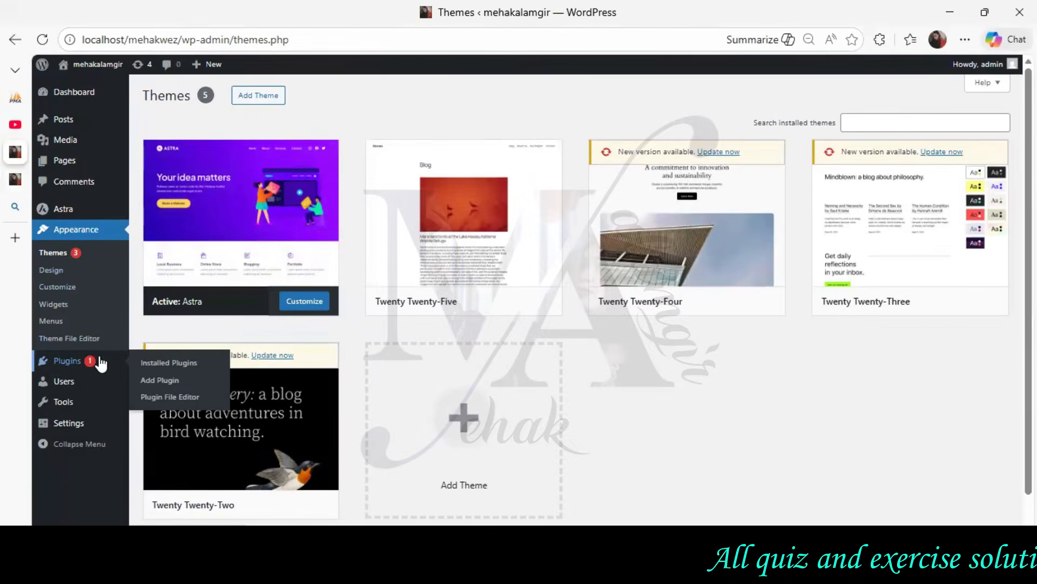
{"action": "left_click", "coordinate": [181, 381]}
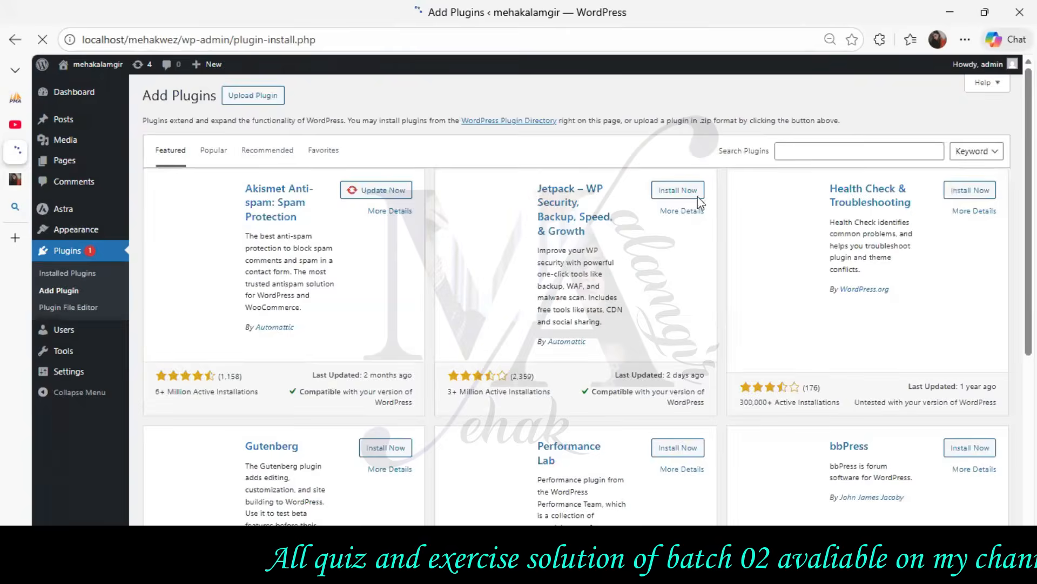
{"action": "left_click", "coordinate": [802, 152]}
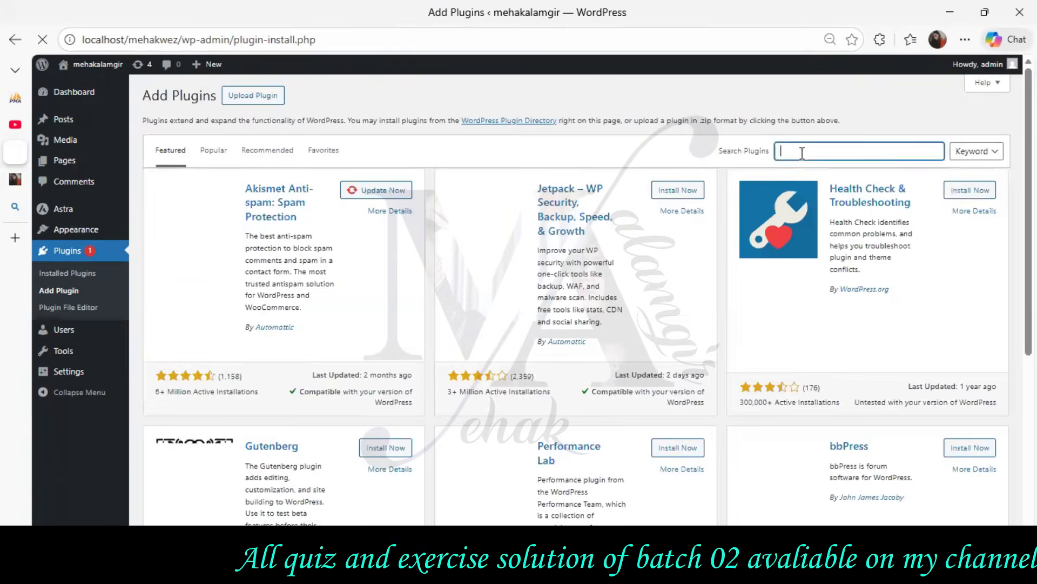
{"action": "right_click", "coordinate": [803, 153]}
{"action": "left_click", "coordinate": [822, 340]}
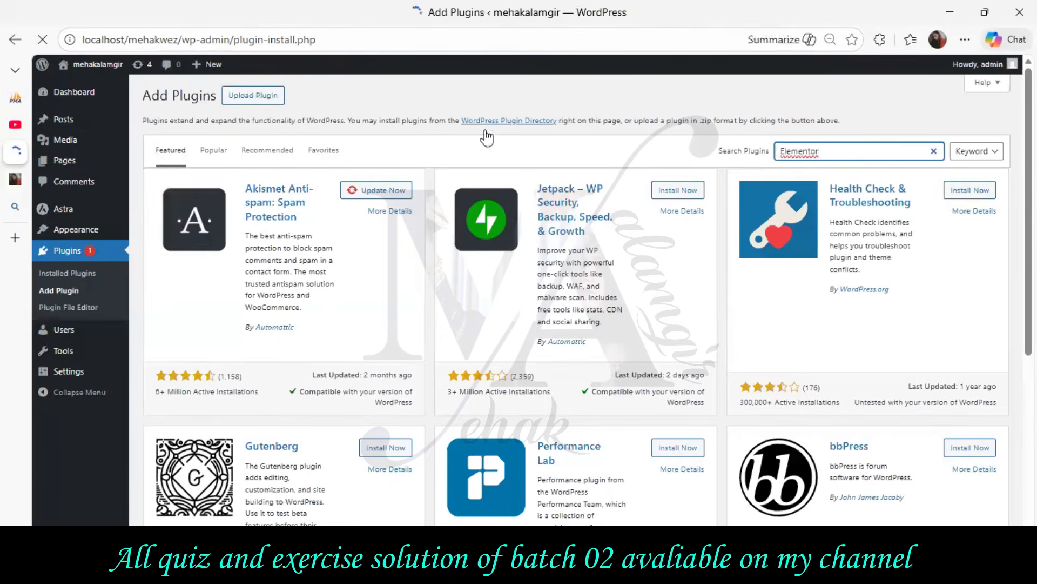
{"action": "left_click", "coordinate": [907, 149]}
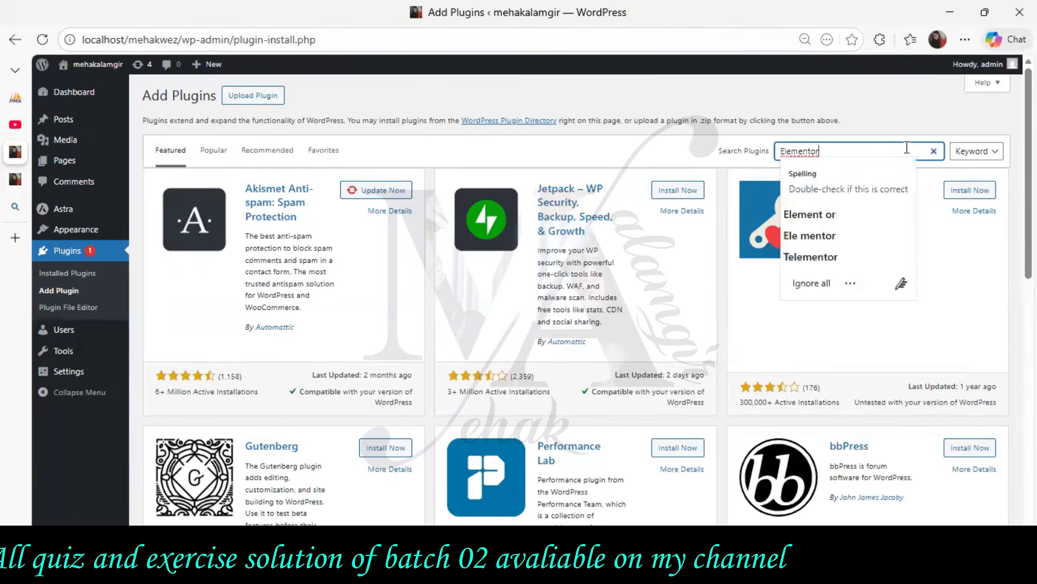
{"action": "key", "text": "Return"}
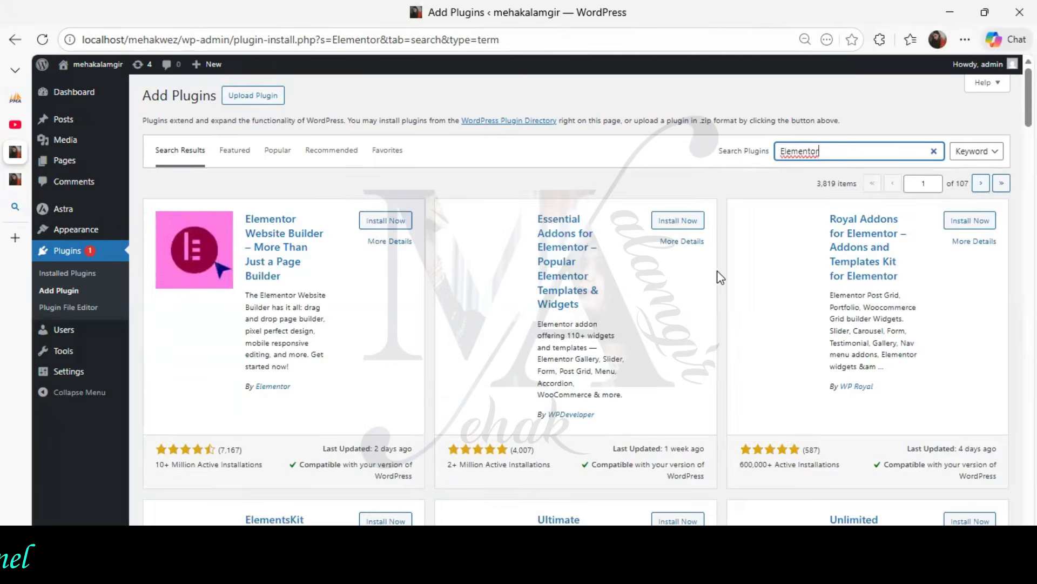
Step: Capture the Elementor plugin search results with Snipping Tool and paste the screenshot below the task 2 instructions in Word
{"action": "key", "text": "alt+Tab"}
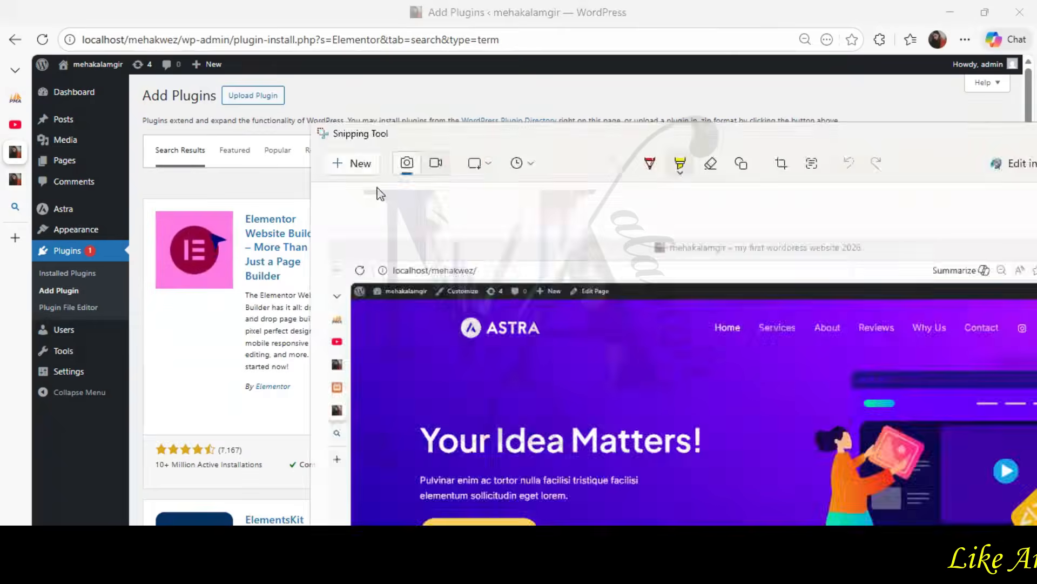
{"action": "left_click", "coordinate": [361, 162]}
{"action": "left_click_drag", "start_coordinate": [2, 24], "coordinate": [1035, 512]}
{"action": "key", "text": "alt+Tab"}
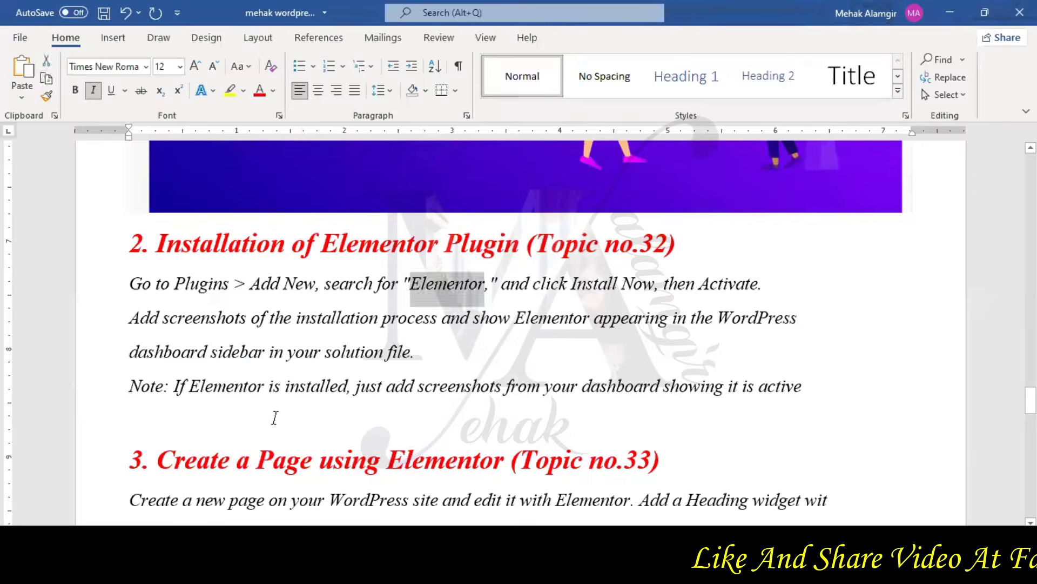
{"action": "key", "text": "ctrl+v"}
{"action": "key", "text": "alt+Tab"}
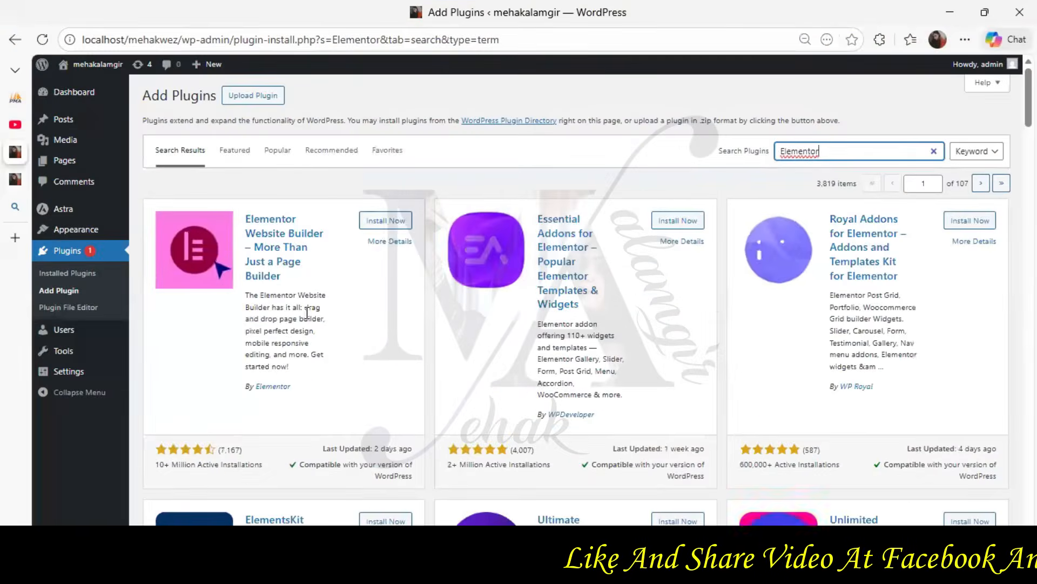
Step: Install and activate the Elementor Website Builder plugin, and paste a screenshot of the installed plugins list into the Word document
{"action": "left_click", "coordinate": [385, 221]}
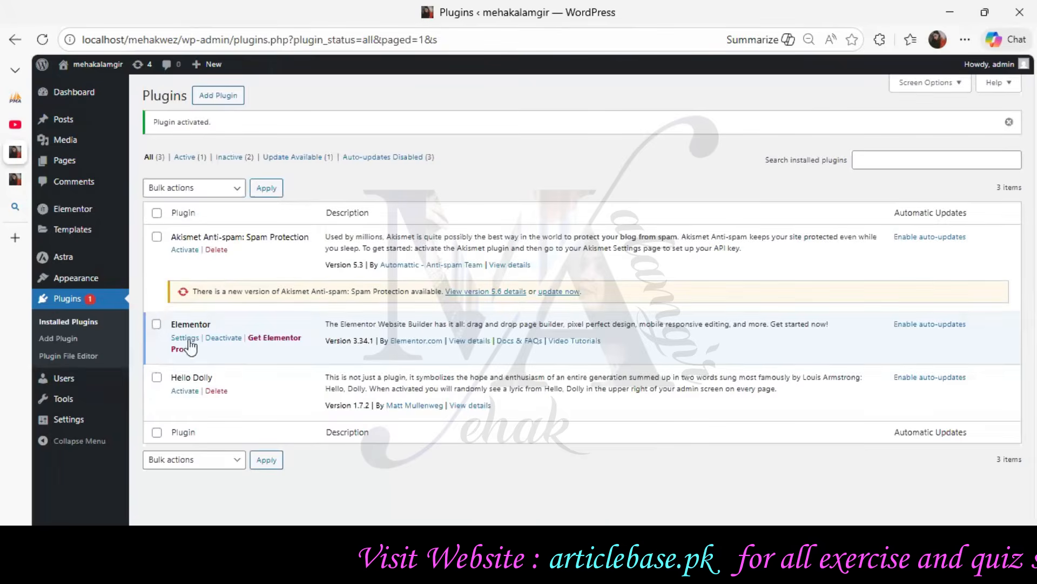
{"action": "left_click", "coordinate": [540, 570]}
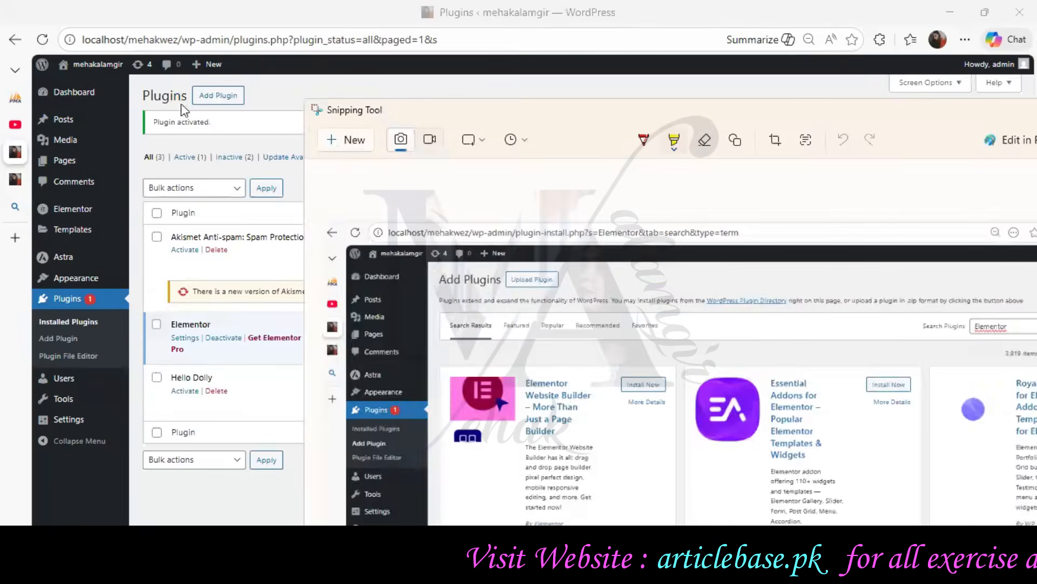
{"action": "left_click_drag", "start_coordinate": [1, 1], "coordinate": [1035, 505]}
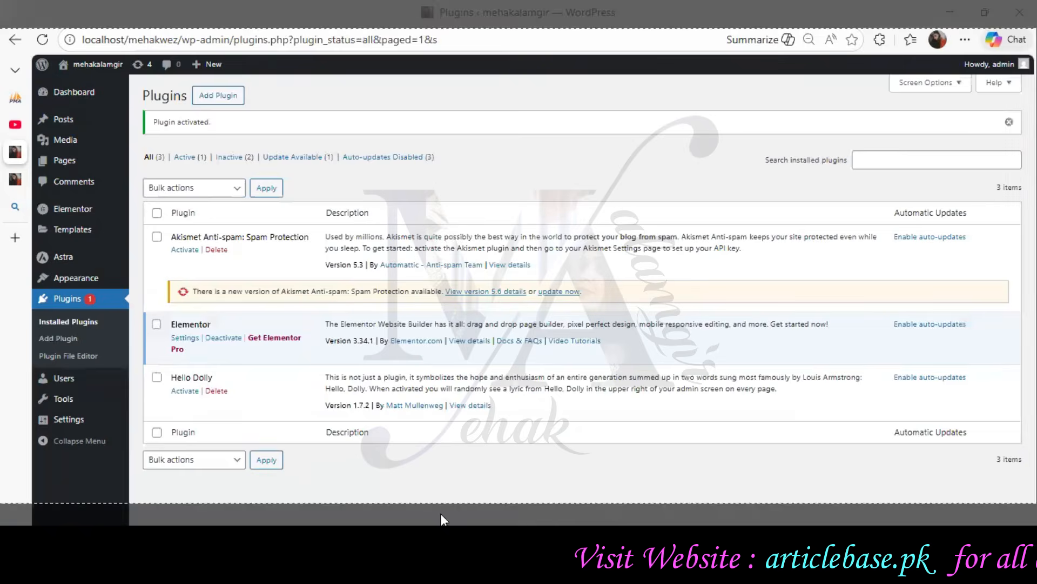
{"action": "left_click", "coordinate": [442, 532]}
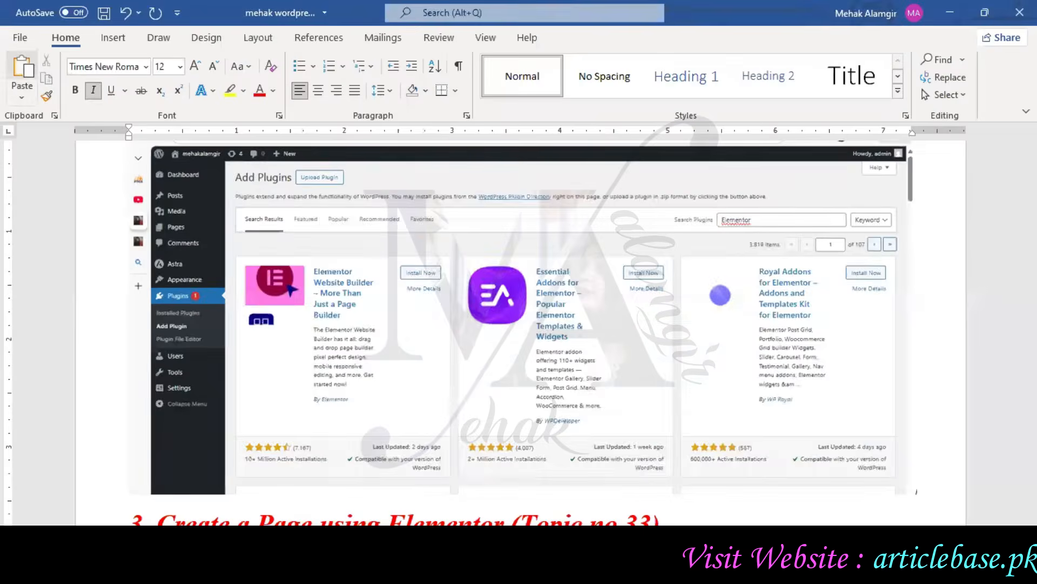
{"action": "key", "text": "ctrl+v"}
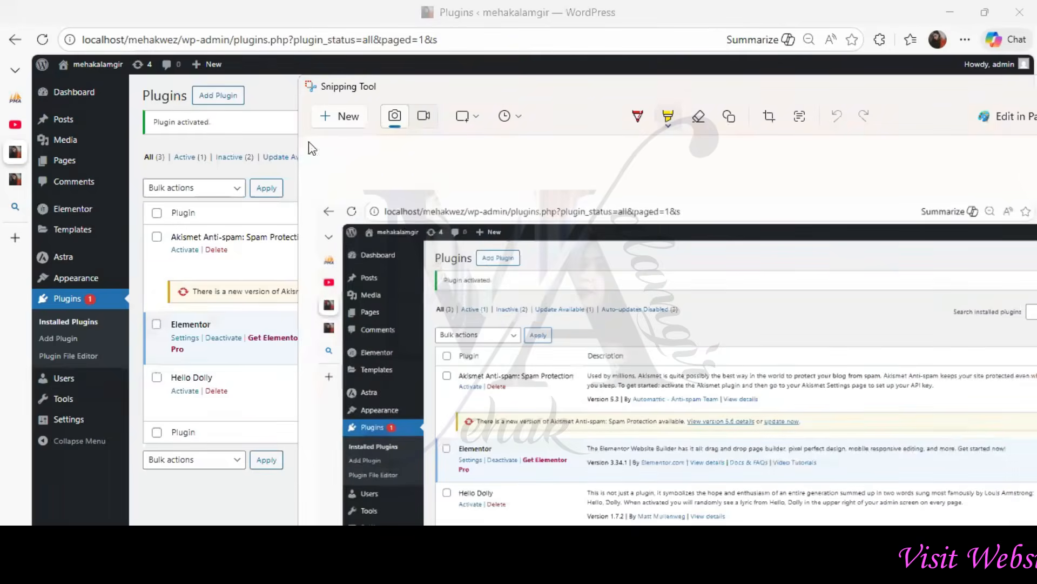
Step: Capture the upper part of the installed Plugins page and paste the snip after the plugins list screenshot in Word
{"action": "key", "text": "super+shift+s"}
{"action": "left_click_drag", "start_coordinate": [5, 23], "coordinate": [1035, 234]}
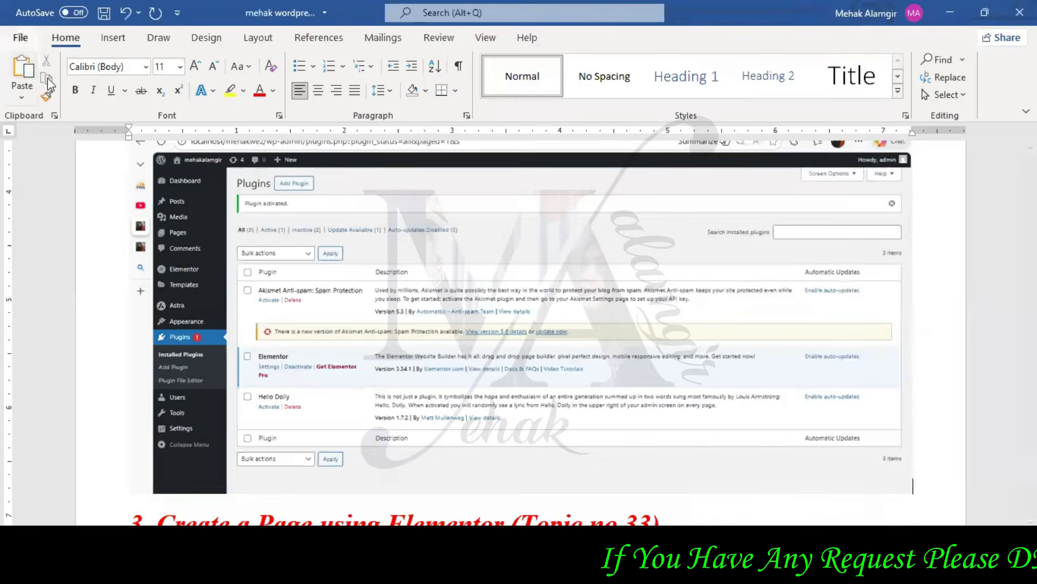
{"action": "left_click", "coordinate": [22, 69]}
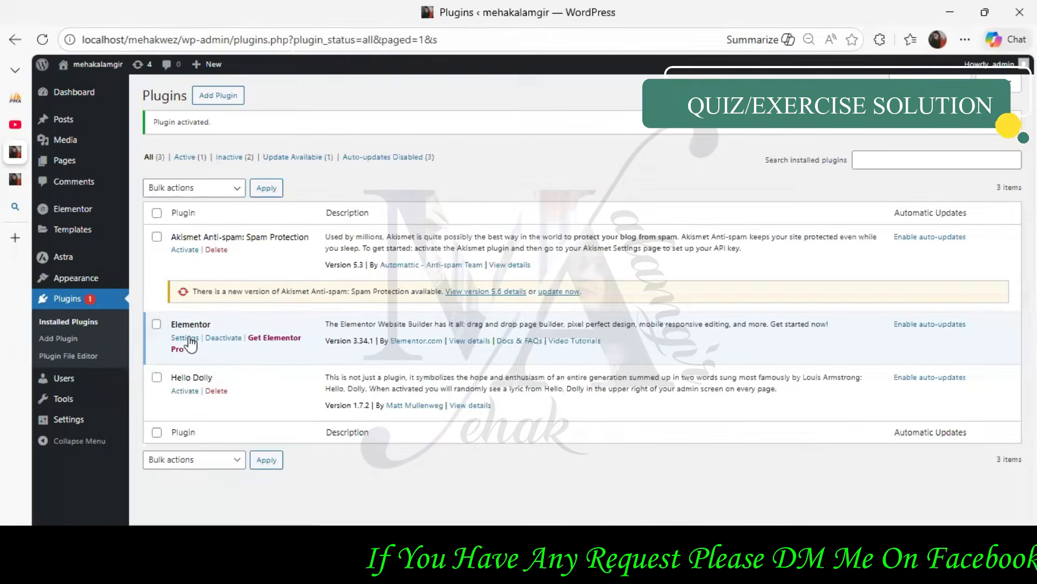
Step: Open Elementor's settings from the installed plugins list and look through its home page, including the quick actions and add-ons
{"action": "left_click", "coordinate": [185, 338]}
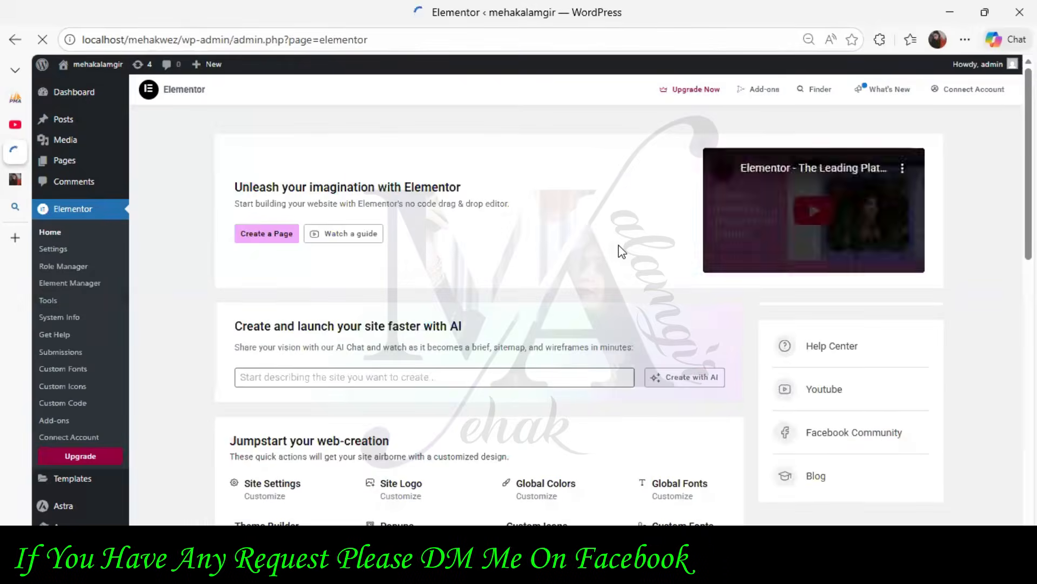
{"action": "scroll", "coordinate": [498, 262], "scroll_direction": "down", "scroll_amount": 2}
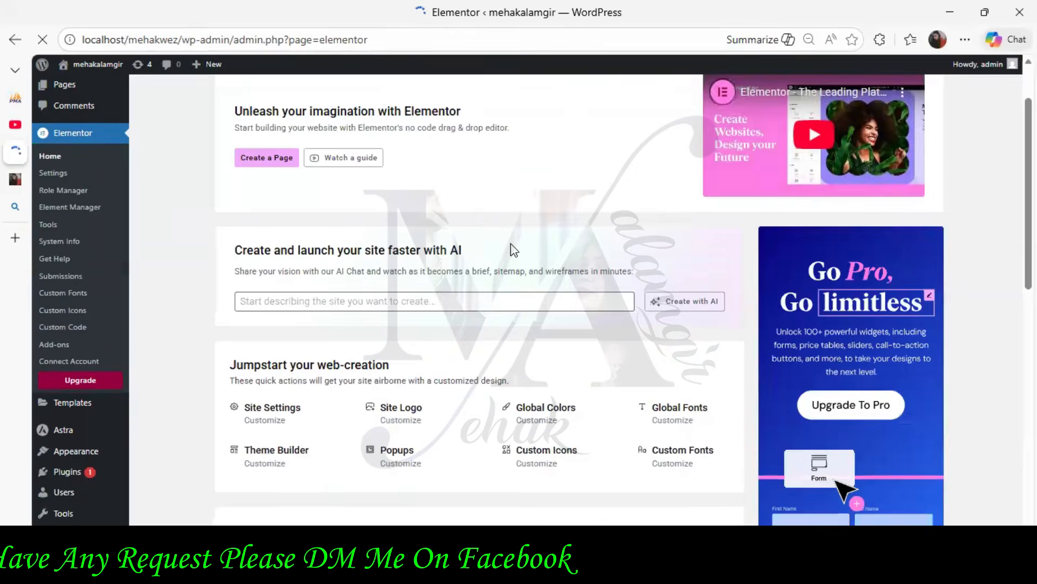
{"action": "scroll", "coordinate": [513, 250], "scroll_direction": "down", "scroll_amount": 2}
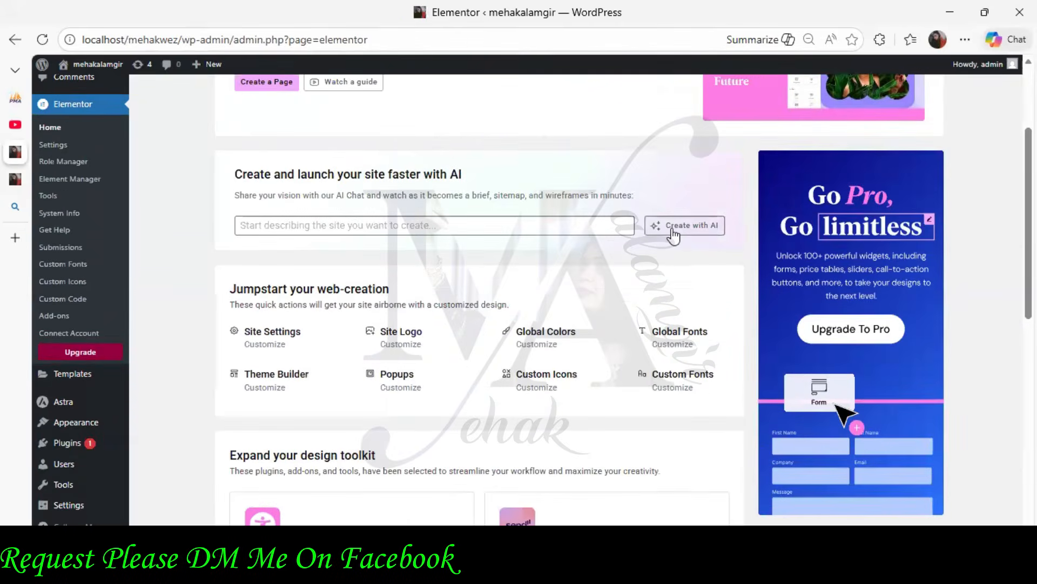
{"action": "scroll", "coordinate": [672, 236], "scroll_direction": "down", "scroll_amount": 2}
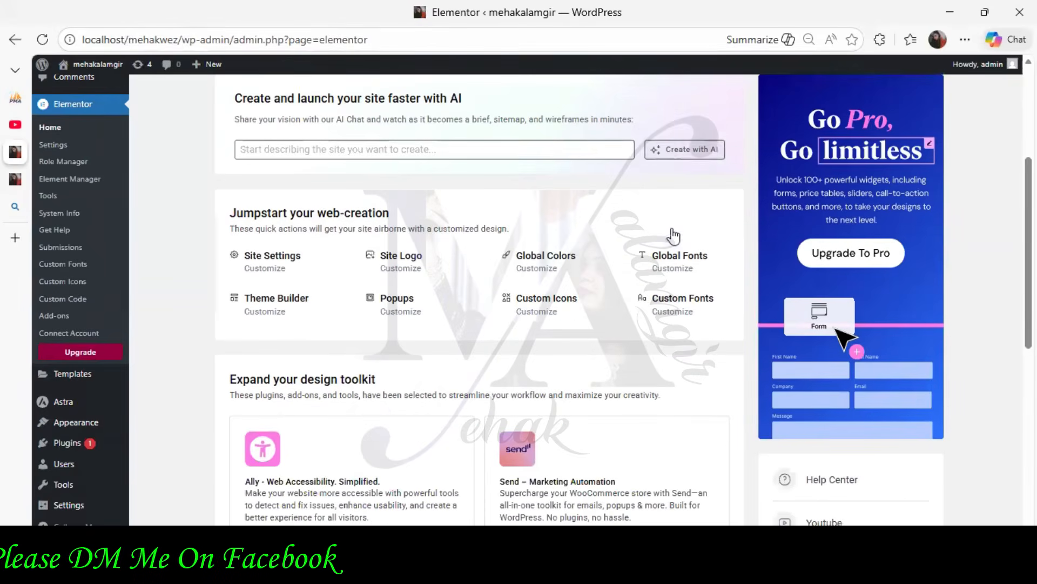
{"action": "scroll", "coordinate": [673, 235], "scroll_direction": "down", "scroll_amount": 2}
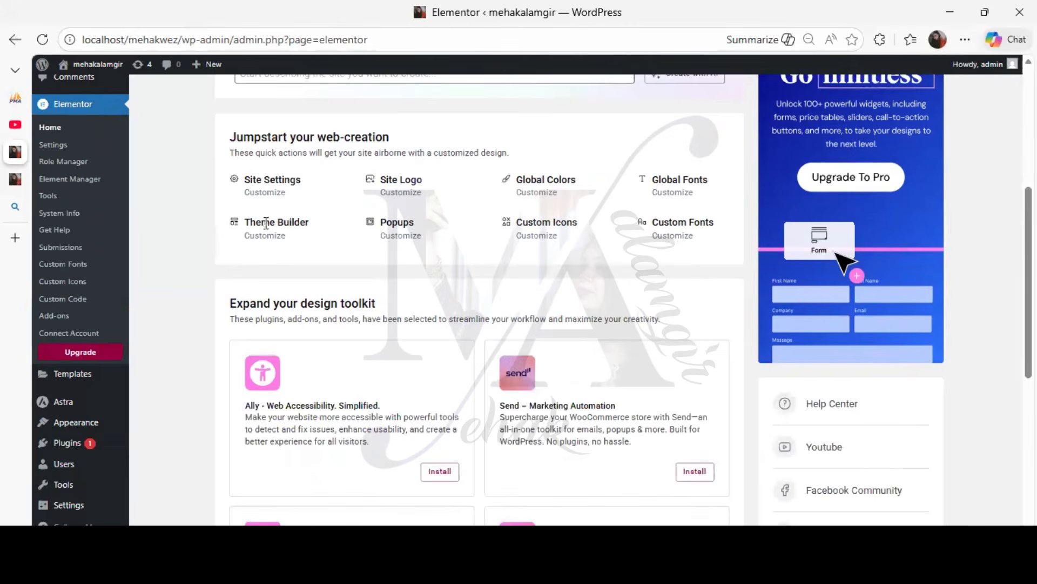
{"action": "scroll", "coordinate": [577, 250], "scroll_direction": "down", "scroll_amount": 10}
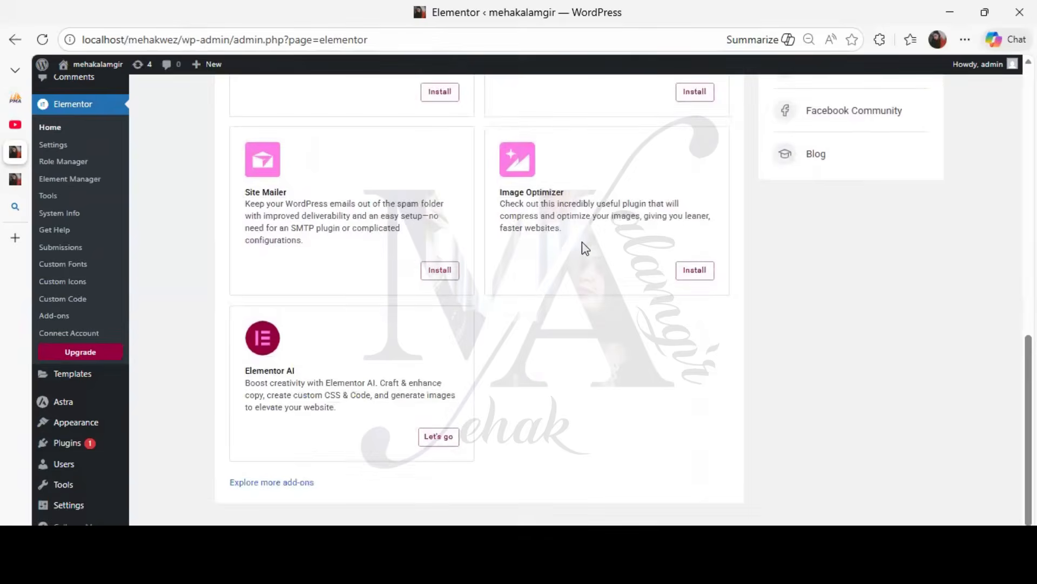
{"action": "scroll", "coordinate": [594, 254], "scroll_direction": "up", "scroll_amount": 2}
{"action": "scroll", "coordinate": [601, 250], "scroll_direction": "up", "scroll_amount": 10}
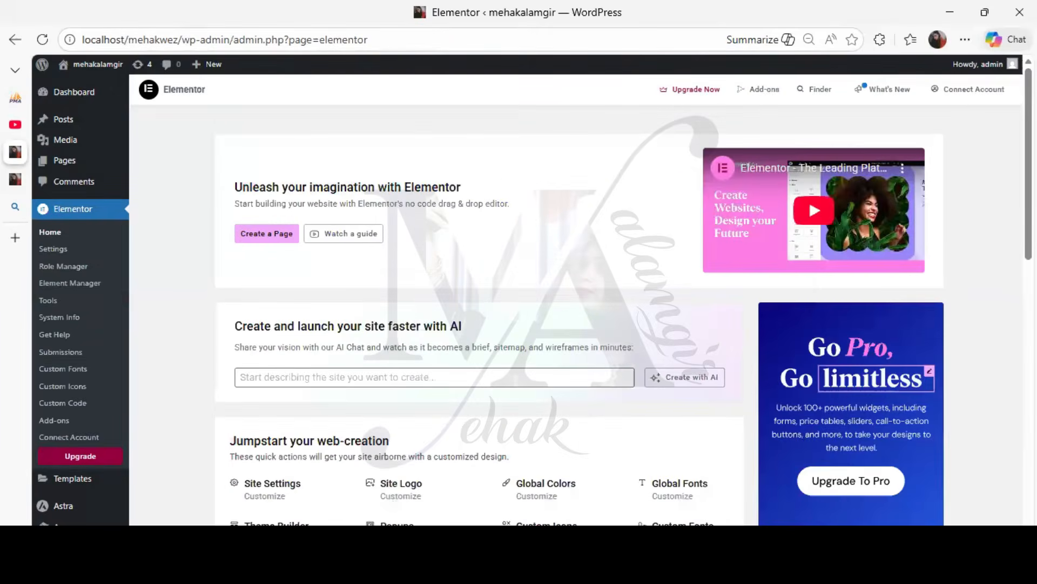
Step: Capture the Elementor home page with its dashboard sidebar entry in Snipping Tool and paste the screenshot into Word
{"action": "key", "text": "alt+Tab"}
{"action": "left_click", "coordinate": [327, 100]}
{"action": "left_click_drag", "start_coordinate": [3, 26], "coordinate": [1036, 512]}
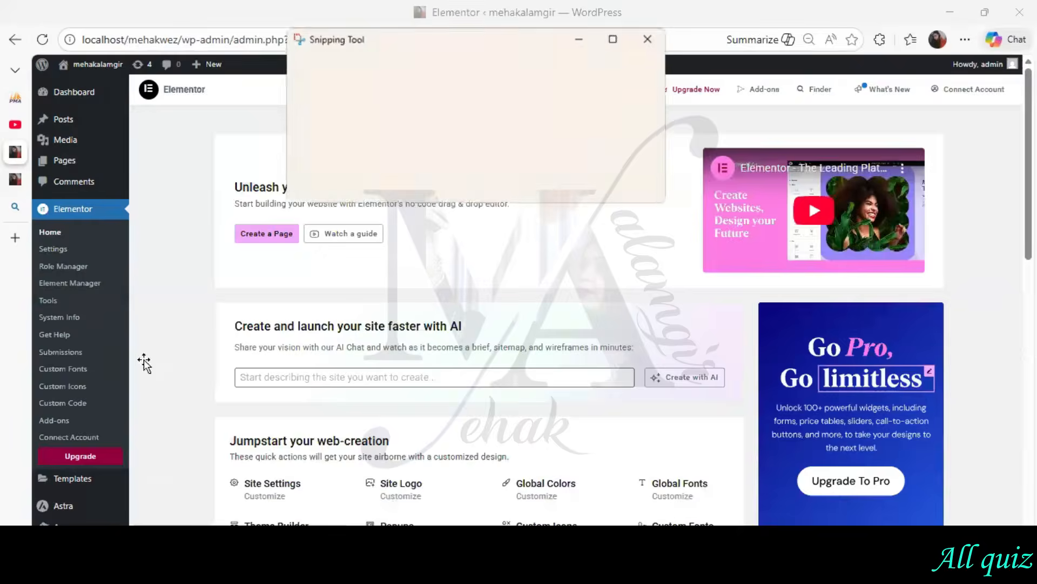
{"action": "key", "text": "alt+Tab"}
{"action": "key", "text": "ctrl+v"}
Step: Go to the task 3 instructions in Word, and start a new page from the WordPress Pages list
{"action": "scroll", "coordinate": [894, 370], "scroll_direction": "down", "scroll_amount": 10}
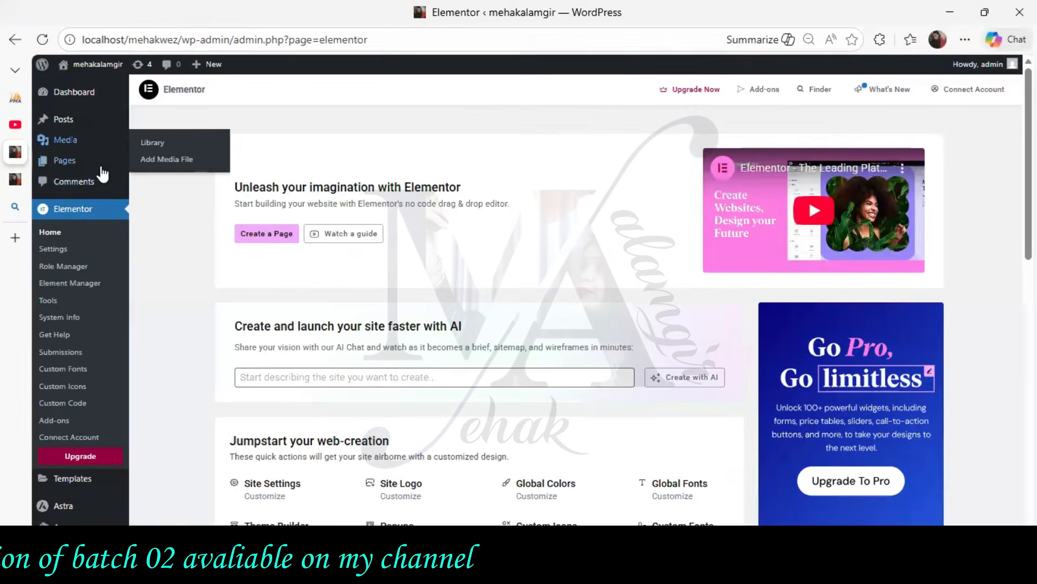
{"action": "mouse_move", "coordinate": [119, 161]}
{"action": "left_click", "coordinate": [157, 163]}
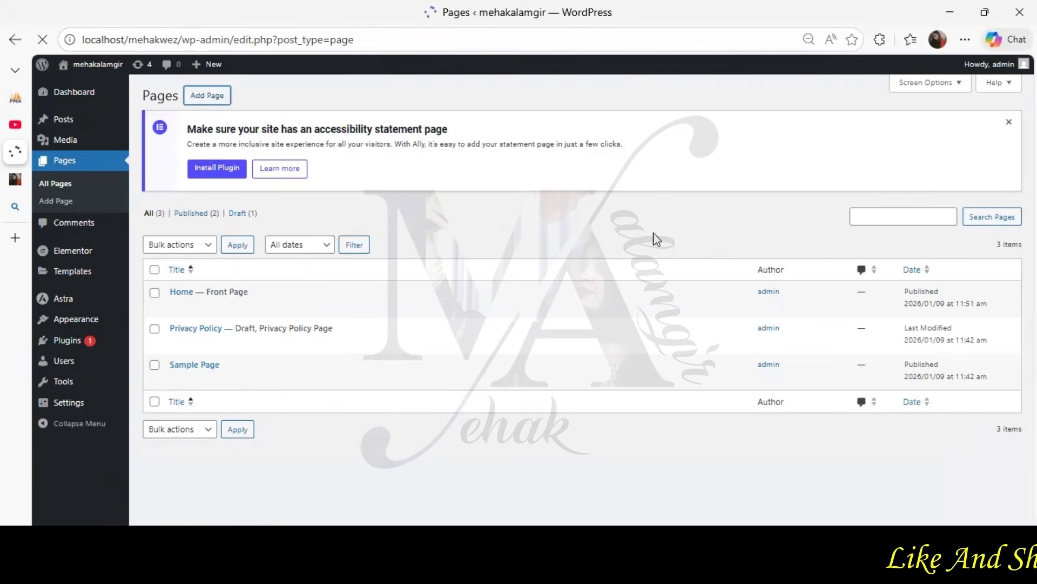
{"action": "left_click", "coordinate": [228, 103]}
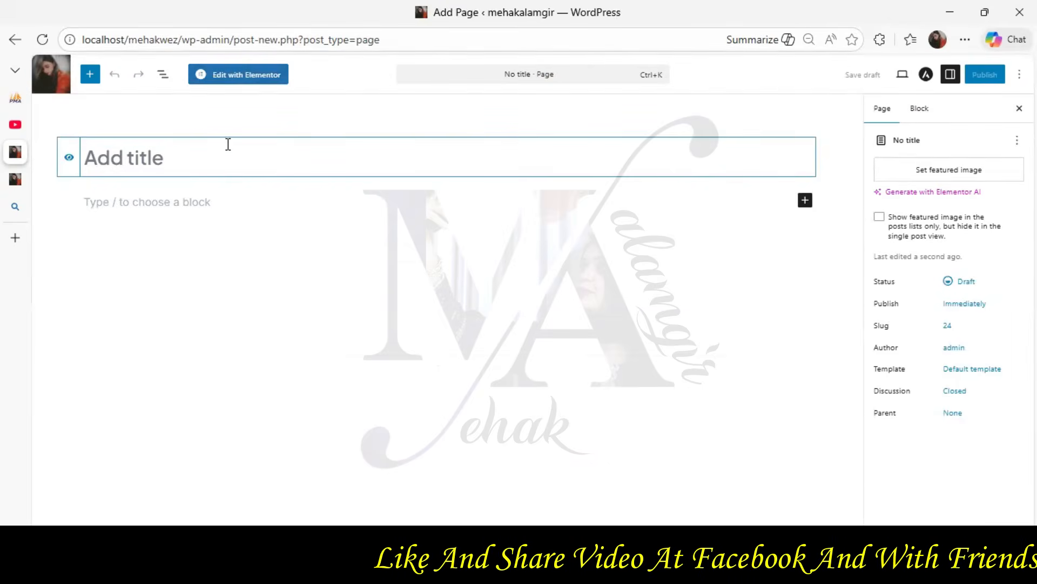
Step: Capture the blank new page editor with Snipping Tool and paste the screenshot under task 3 in the Word document
{"action": "left_click", "coordinate": [221, 567]}
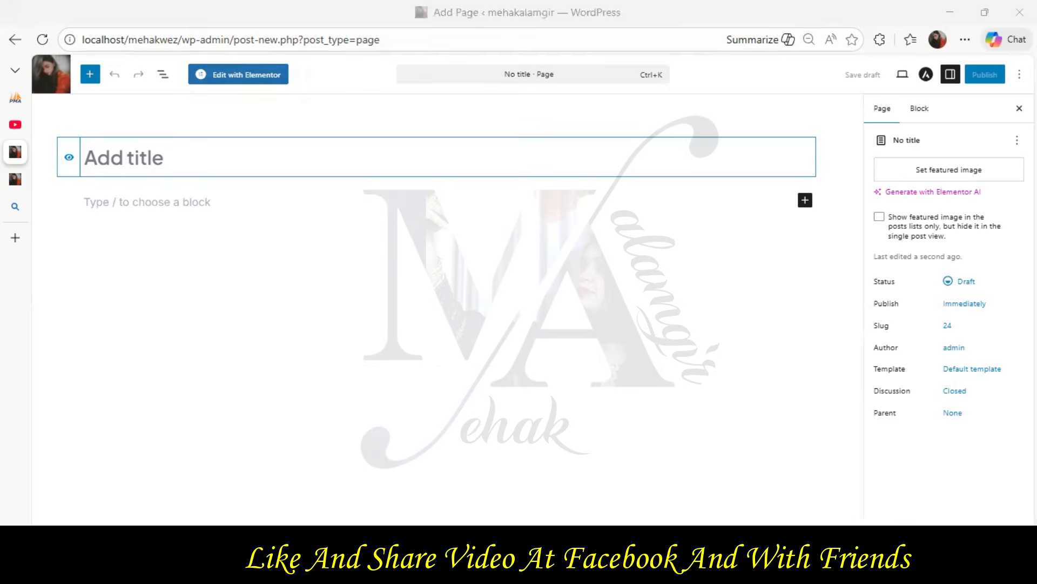
{"action": "left_click", "coordinate": [331, 73]}
{"action": "left_click_drag", "start_coordinate": [5, 24], "coordinate": [1036, 487]}
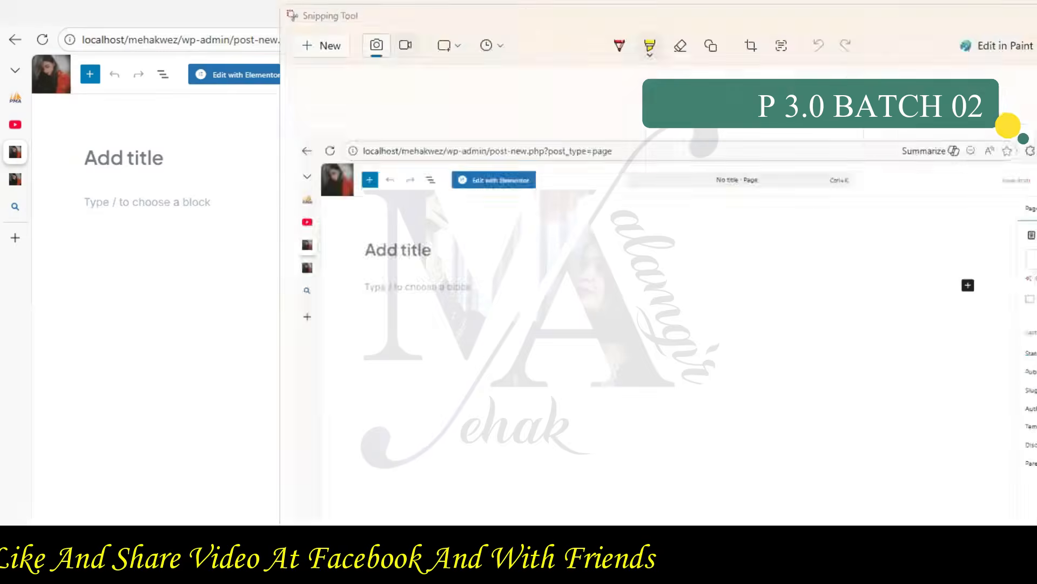
{"action": "left_click", "coordinate": [246, 567]}
{"action": "left_click", "coordinate": [240, 443]}
{"action": "left_click", "coordinate": [23, 67]}
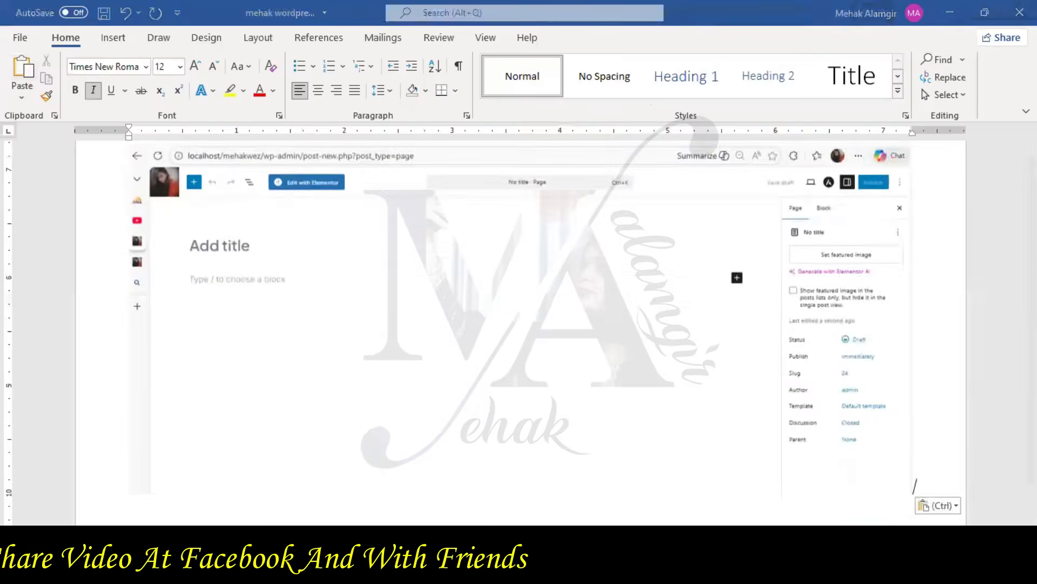
Step: Switch back to the browser and open the new untitled page for editing with Elementor
{"action": "left_click", "coordinate": [271, 568]}
{"action": "left_click", "coordinate": [244, 81]}
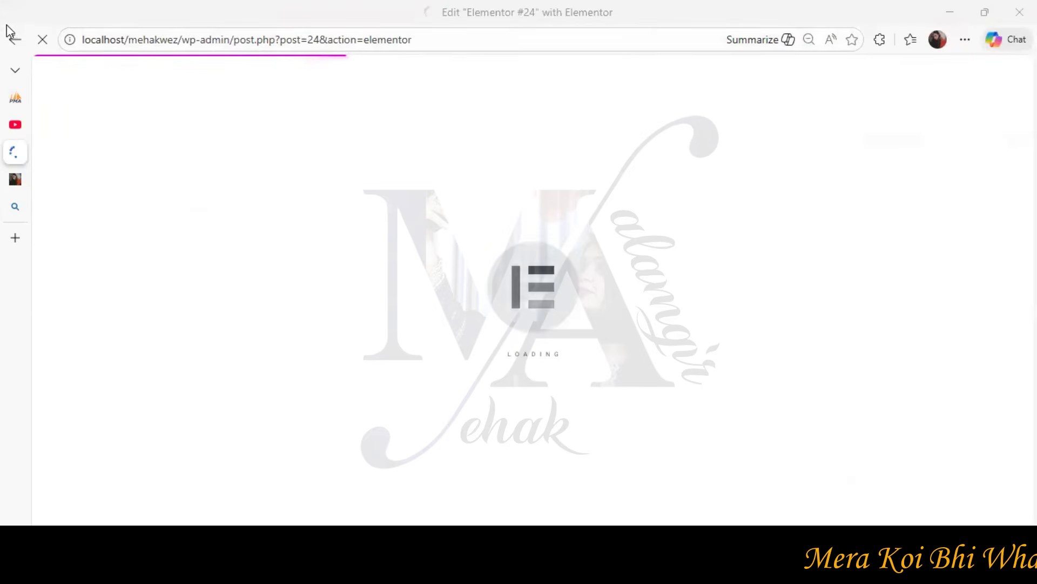
Step: Capture the Elementor editor's loading screen with Snipping Tool and paste the screenshot into the Word document
{"action": "key", "text": "super+shift+s"}
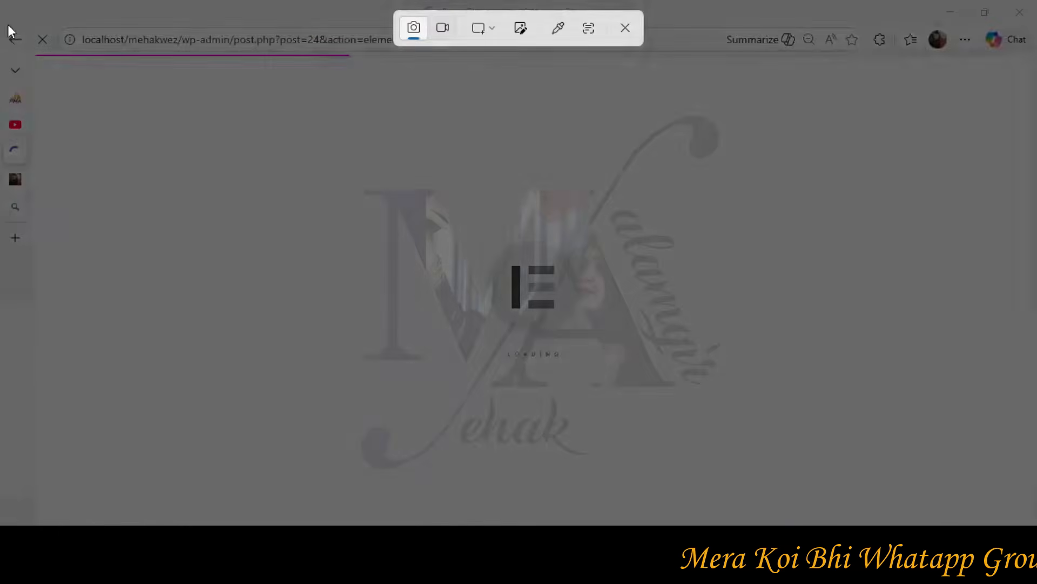
{"action": "key", "text": "Escape"}
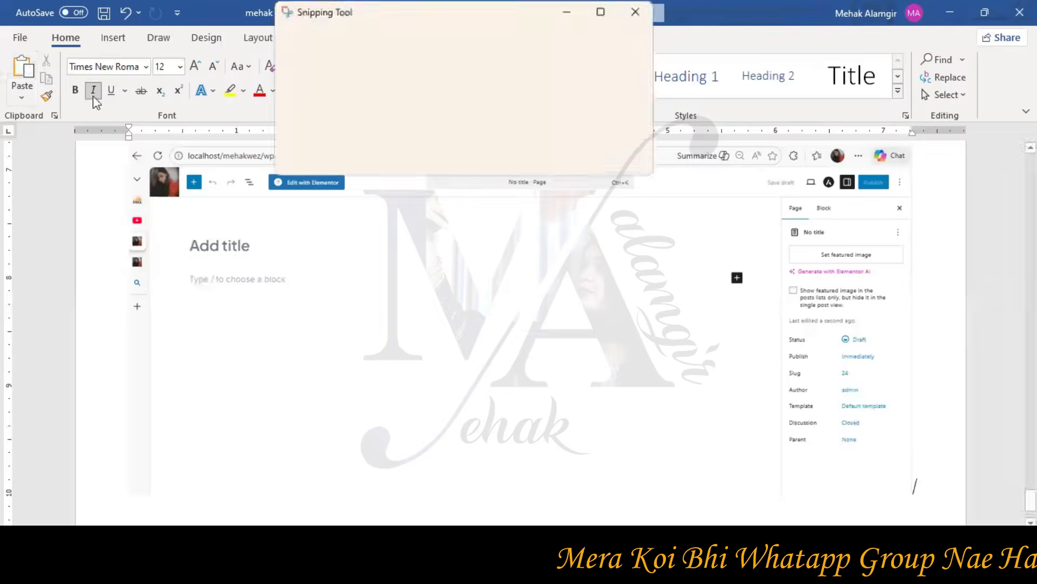
{"action": "key", "text": "ctrl+v"}
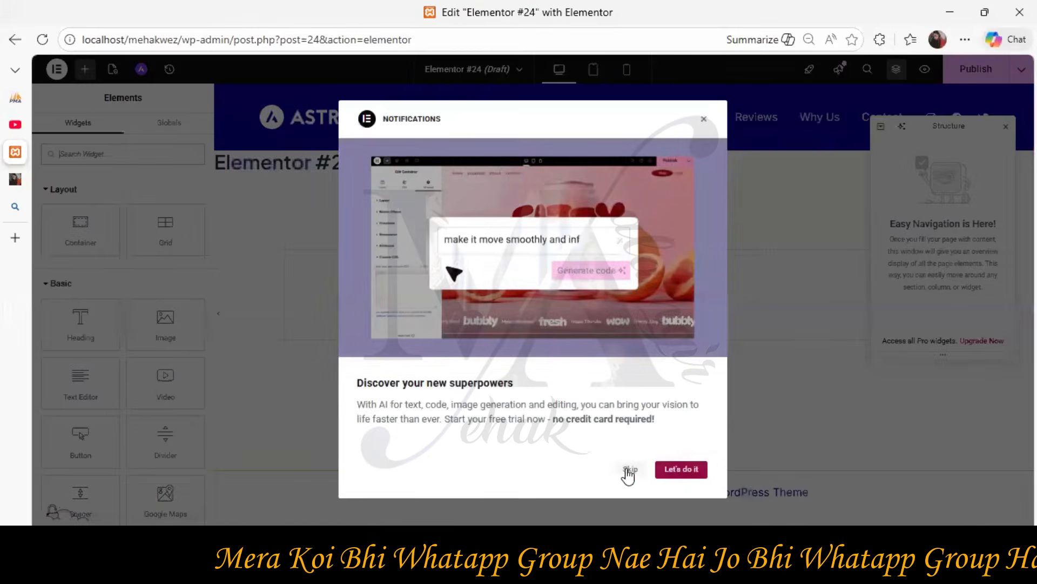
Step: Skip the AI notification and try to edit the page title "Elementor #24" directly on the Elementor canvas
{"action": "left_click", "coordinate": [629, 469]}
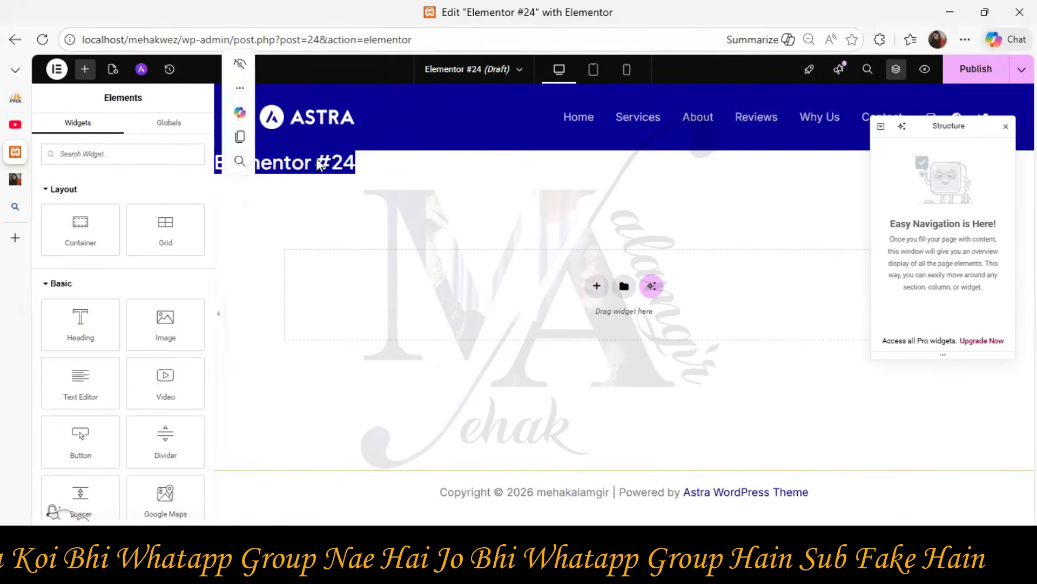
{"action": "left_click", "coordinate": [321, 165]}
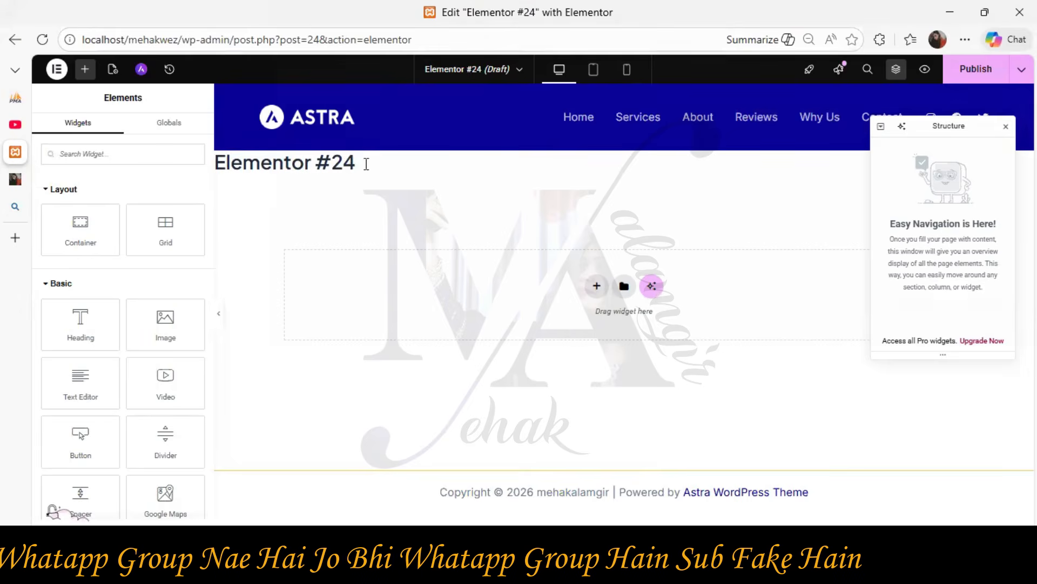
{"action": "triple_click", "coordinate": [366, 164]}
{"action": "left_click", "coordinate": [281, 163]}
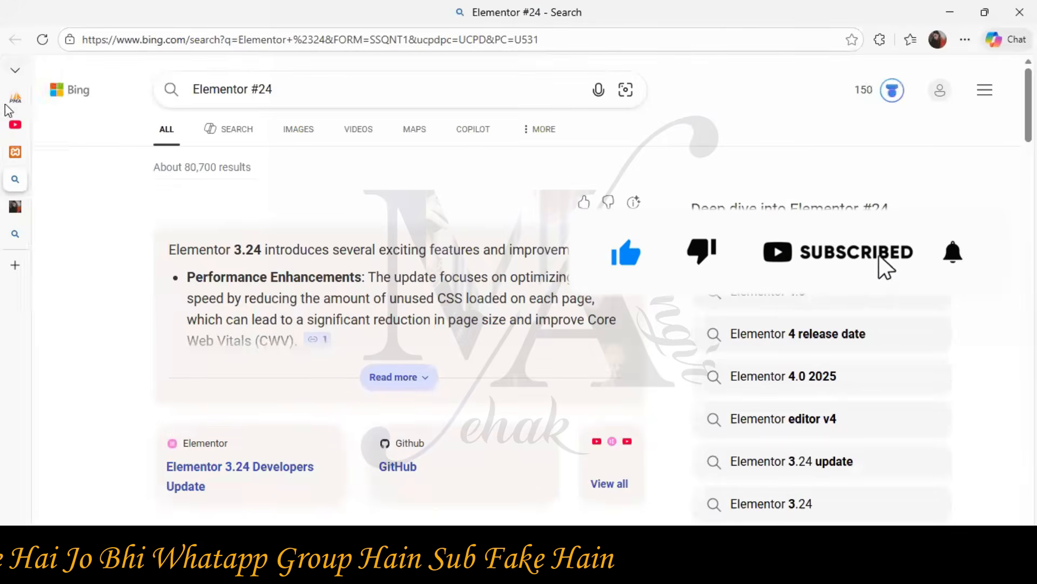
Step: Go from the site's front page to the WordPress Pages list, and close the stray Bing search for "Elementor #24"
{"action": "left_click", "coordinate": [14, 207]}
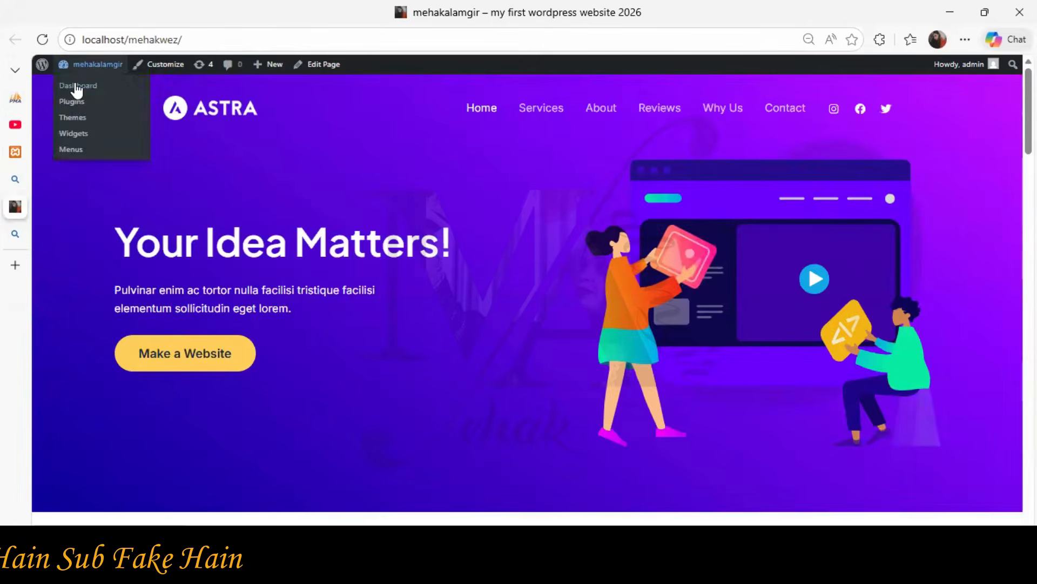
{"action": "left_click", "coordinate": [14, 181]}
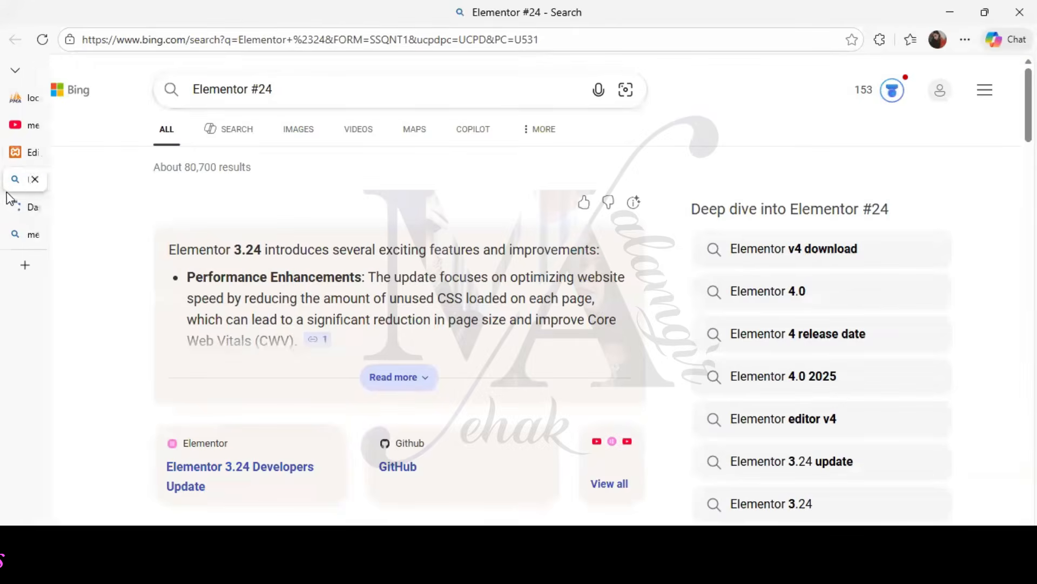
{"action": "left_click", "coordinate": [45, 179]}
{"action": "mouse_move", "coordinate": [83, 165]}
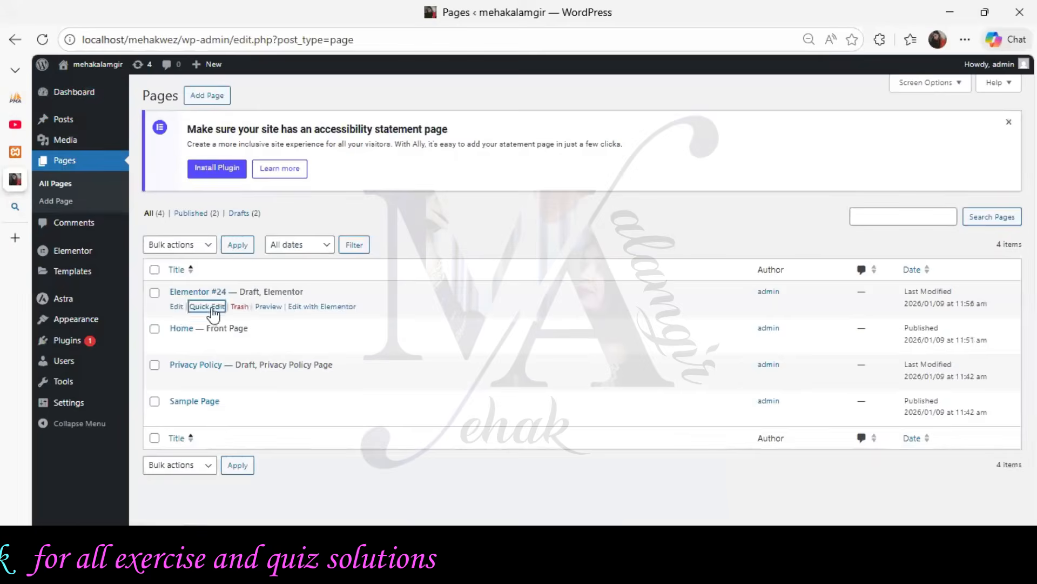
Step: Rename the "Elementor #24" page with Quick Edit to "Page with Elementor By" plus the author's full name, taking the phrase from Word's task 3
{"action": "left_click", "coordinate": [213, 308]}
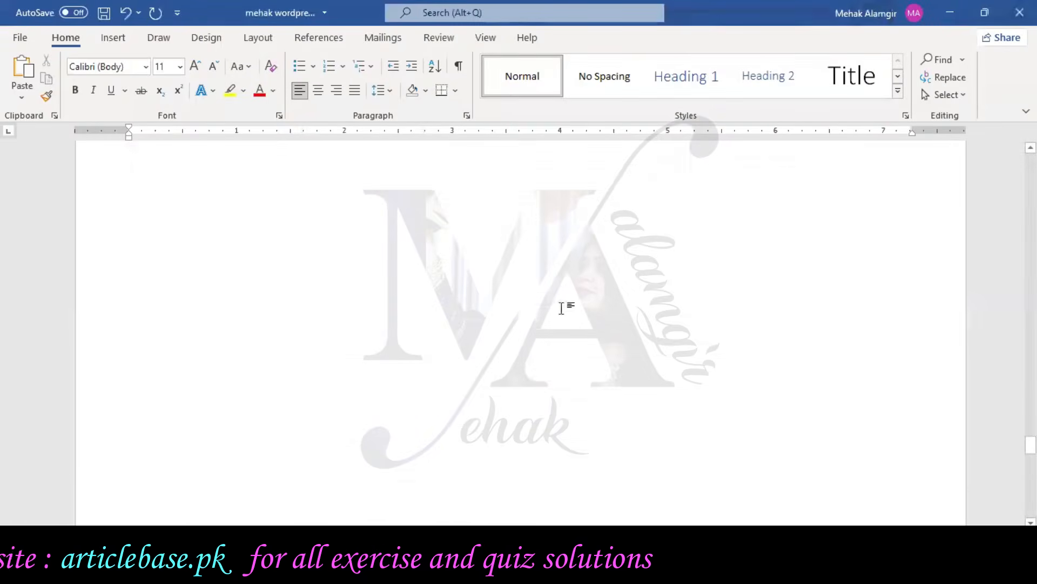
{"action": "scroll", "coordinate": [561, 308], "scroll_direction": "up", "scroll_amount": 10}
{"action": "scroll", "coordinate": [252, 323], "scroll_direction": "down", "scroll_amount": 1}
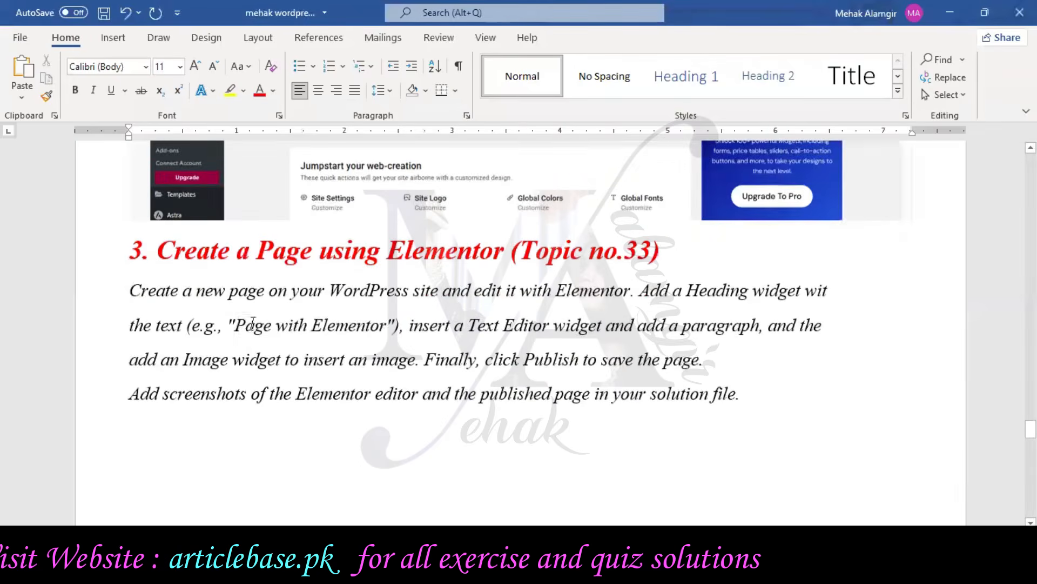
{"action": "left_click_drag", "start_coordinate": [252, 323], "coordinate": [387, 325]}
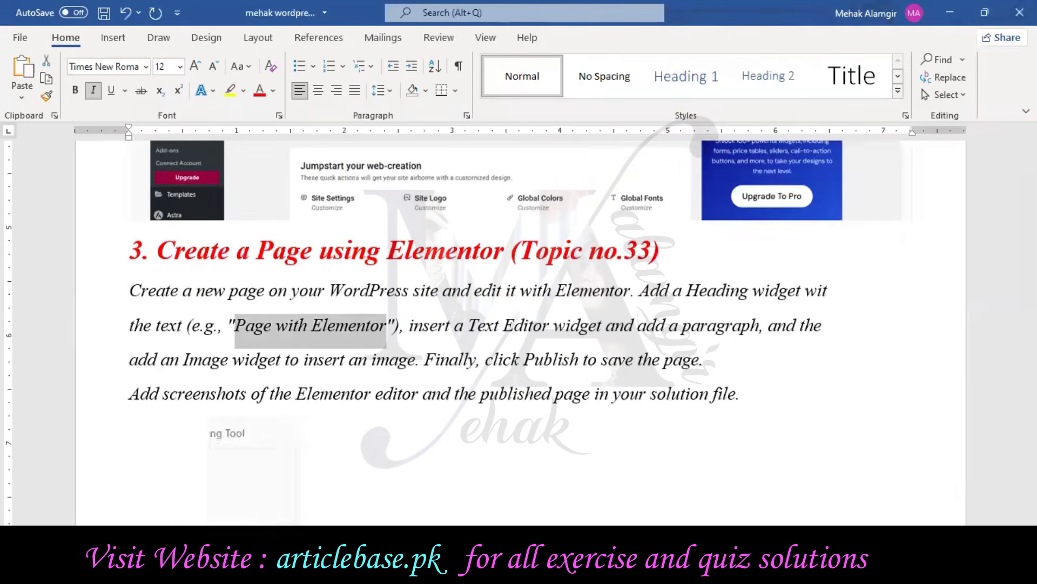
{"action": "left_click", "coordinate": [293, 567]}
{"action": "left_click_drag", "start_coordinate": [263, 315], "coordinate": [125, 312]}
{"action": "type", "text": "Page with Elementor"}
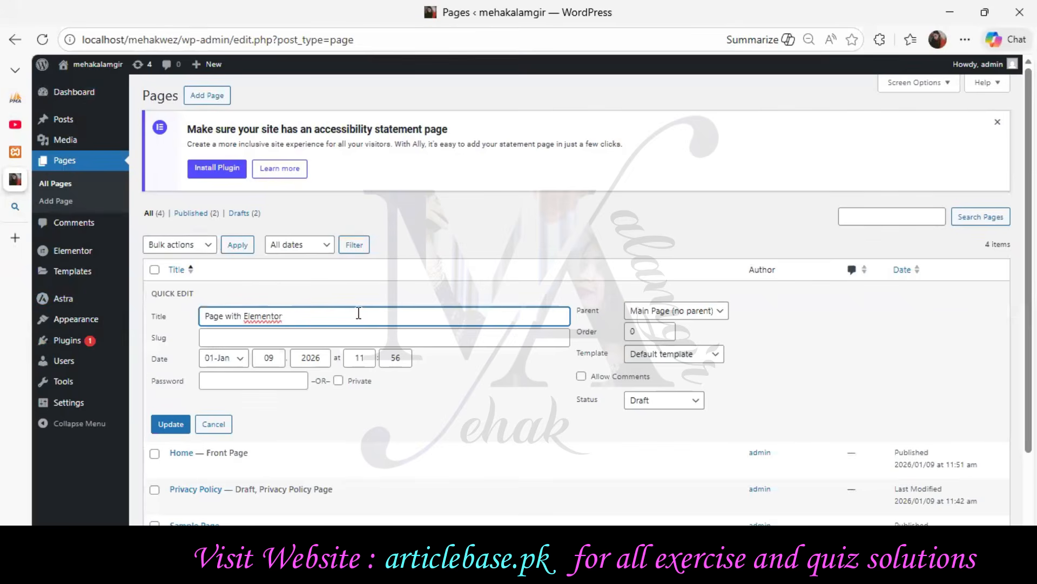
{"action": "type", "text": "By Mehak"}
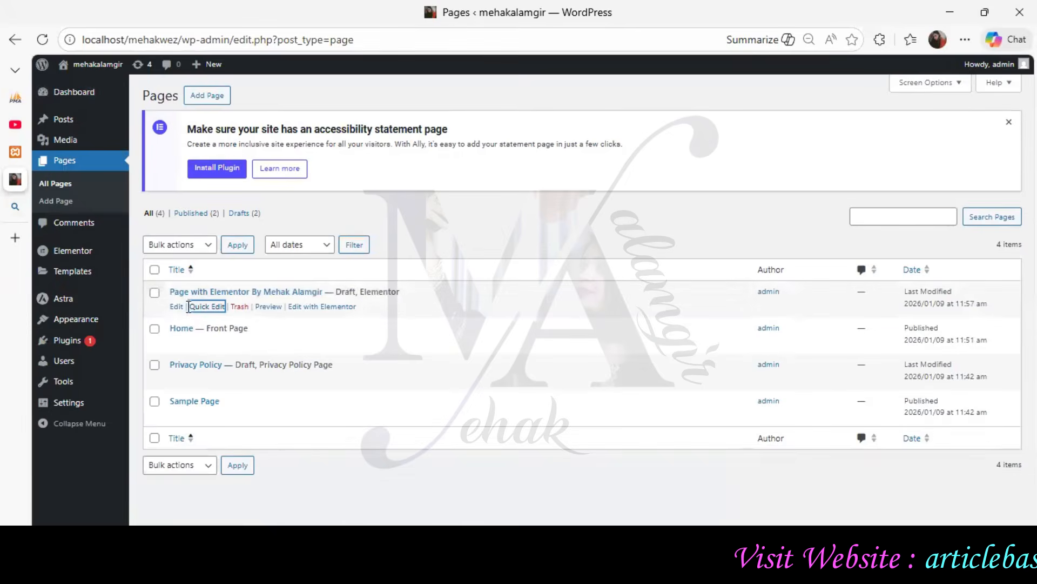
Step: Open the renamed page in Elementor and add a Heading widget to the empty canvas
{"action": "left_click", "coordinate": [177, 307]}
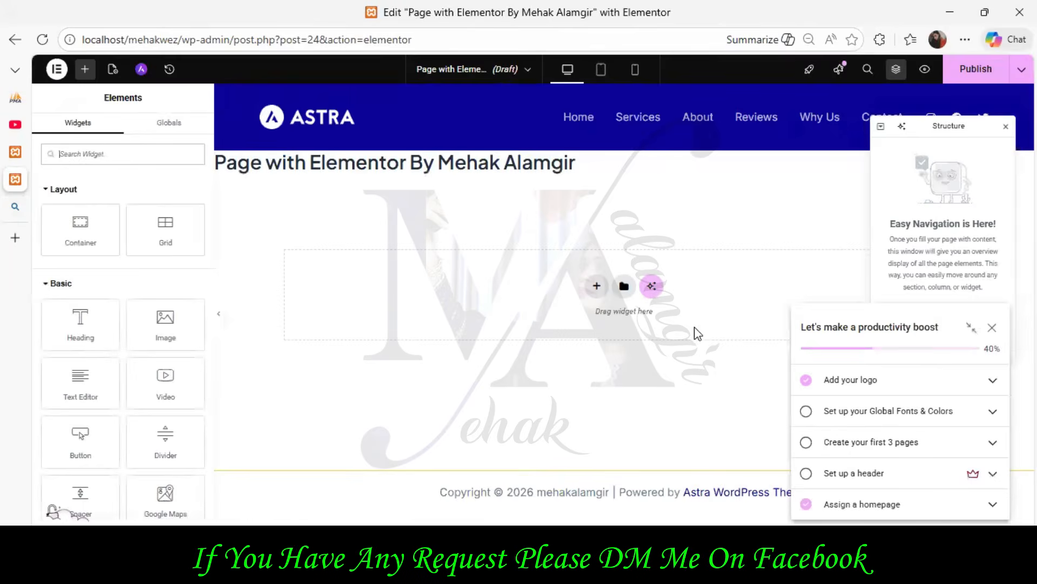
{"action": "left_click_drag", "start_coordinate": [83, 319], "coordinate": [601, 294]}
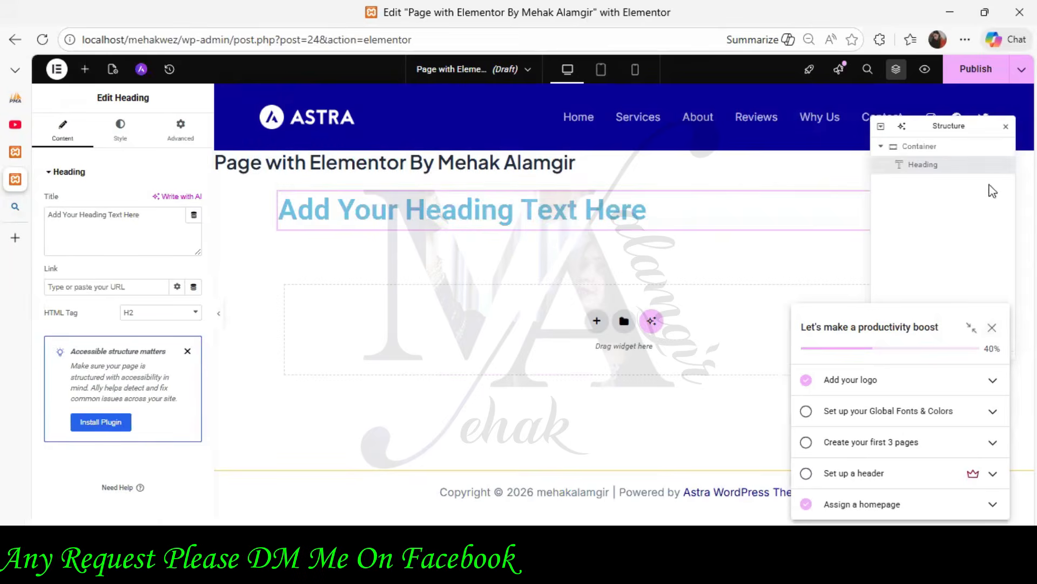
{"action": "left_click", "coordinate": [992, 327]}
{"action": "left_click", "coordinate": [963, 172]}
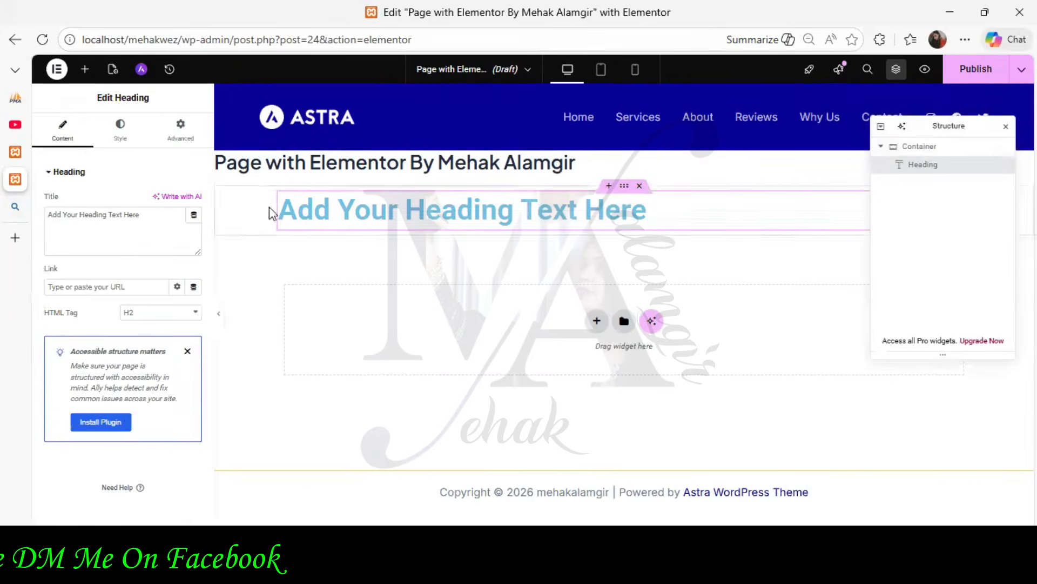
Step: Search Bing for "elementor what is" in the existing search tab
{"action": "left_click", "coordinate": [15, 206]}
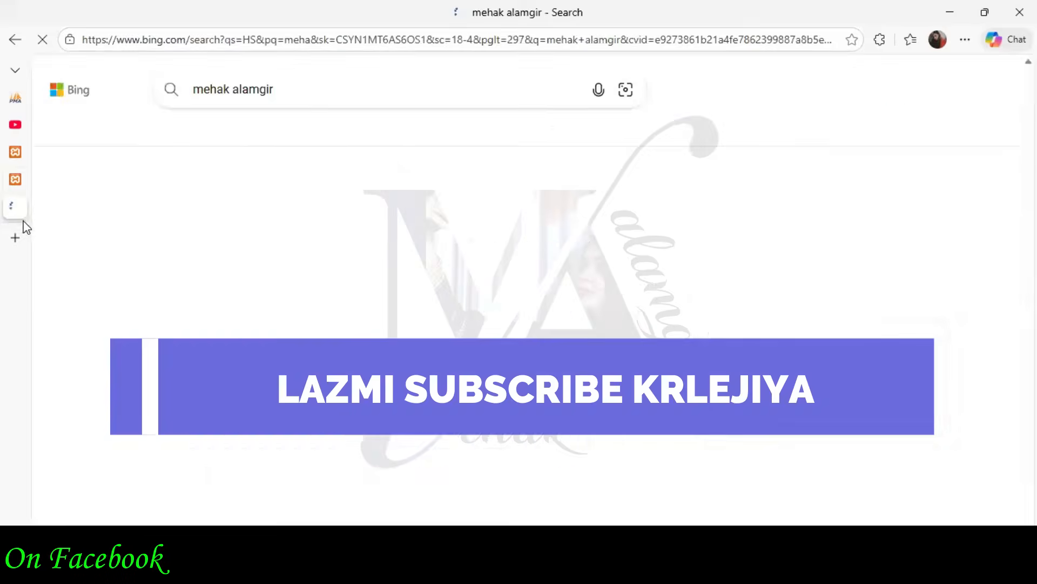
{"action": "left_click", "coordinate": [230, 230]}
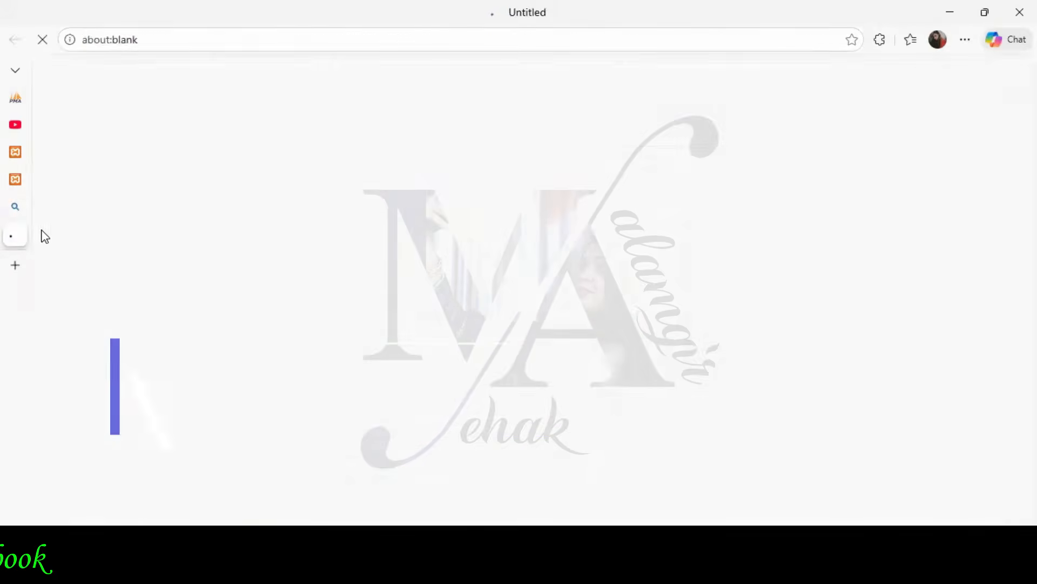
{"action": "left_click", "coordinate": [21, 212]}
{"action": "left_click", "coordinate": [180, 85]}
{"action": "type", "text": "elementor"}
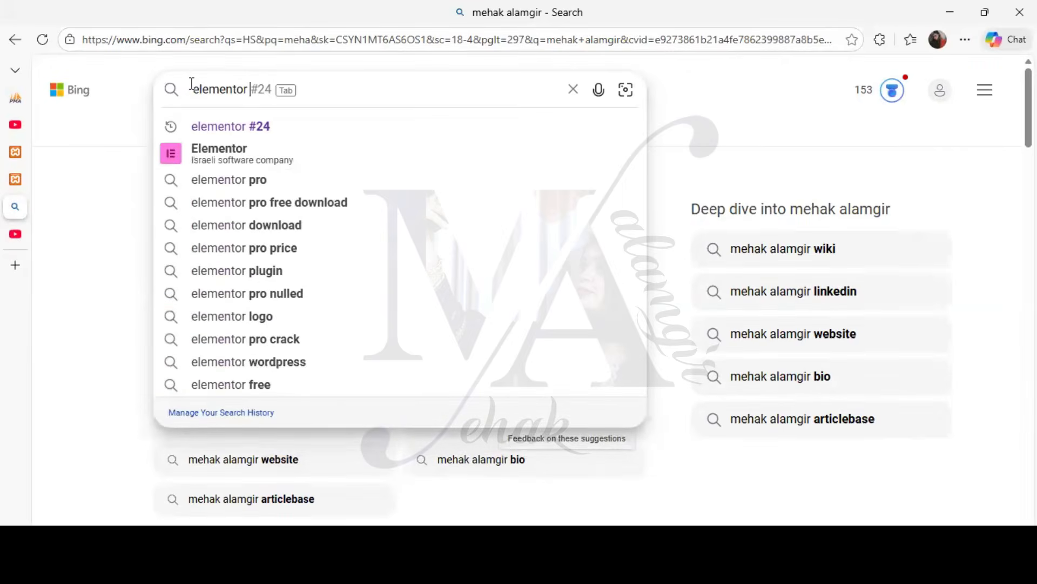
{"action": "type", "text": " what is"}
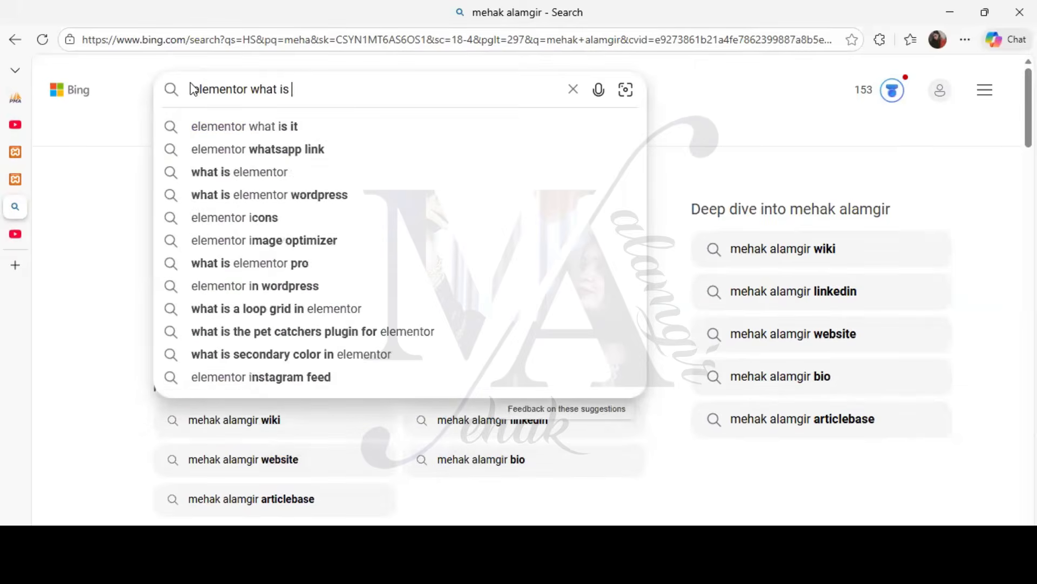
{"action": "key", "text": "Return"}
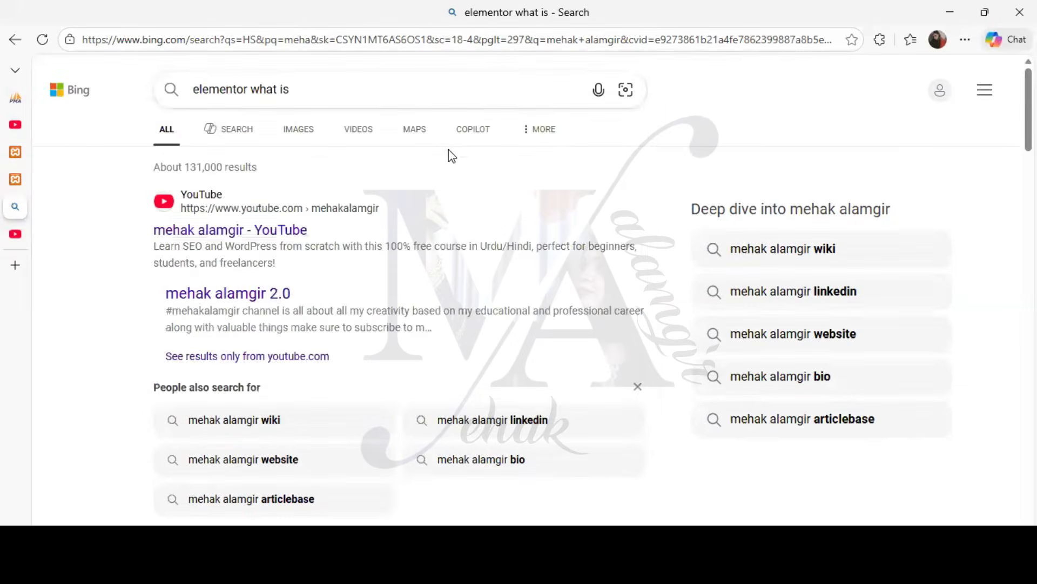
Step: Expand the "What is Elementor website builder?" question in the search results and try to select its answer text
{"action": "scroll", "coordinate": [478, 226], "scroll_direction": "down", "scroll_amount": 10}
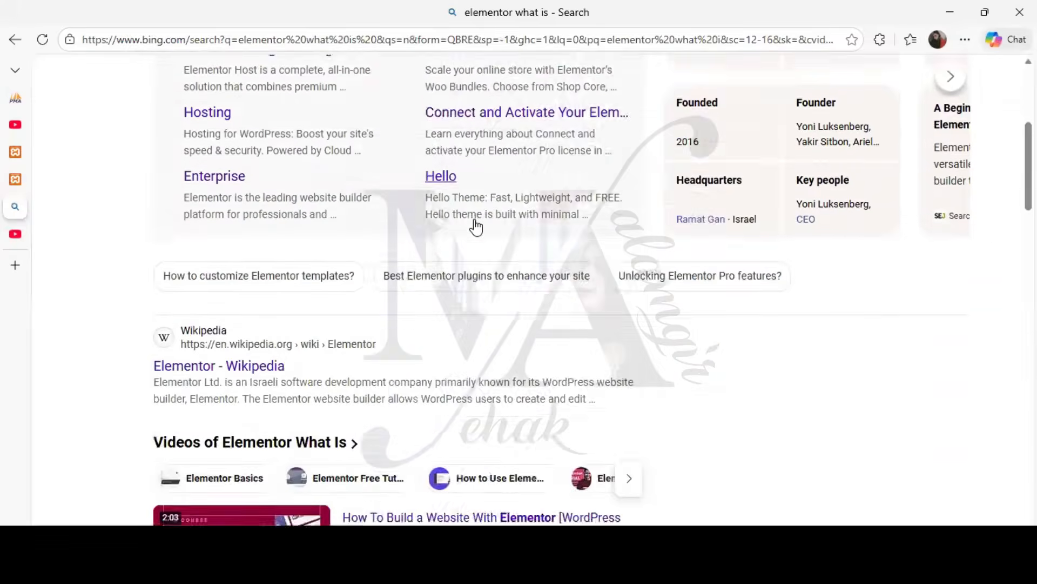
{"action": "scroll", "coordinate": [477, 226], "scroll_direction": "down", "scroll_amount": 7}
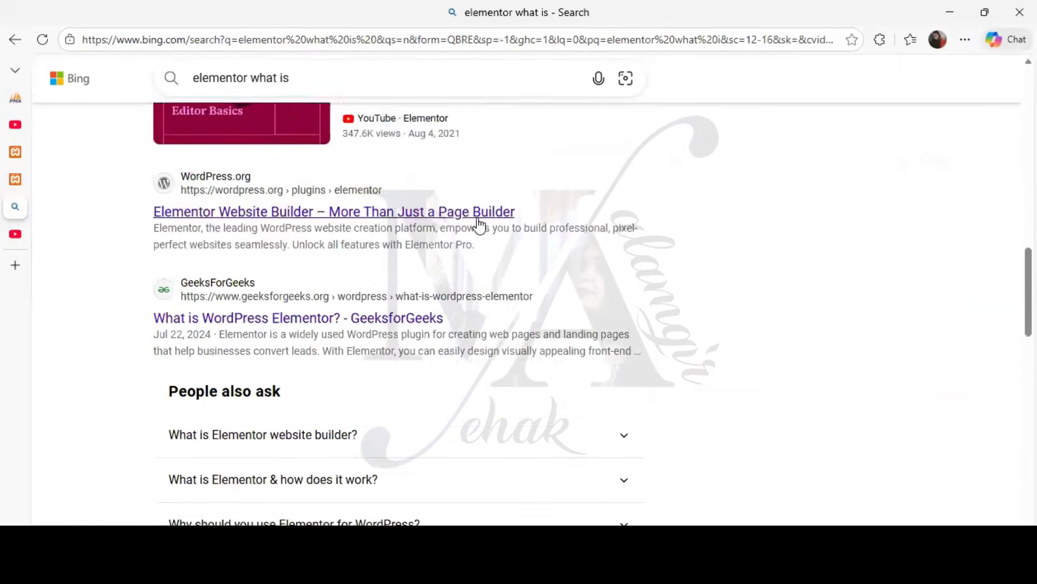
{"action": "scroll", "coordinate": [478, 215], "scroll_direction": "down", "scroll_amount": 3}
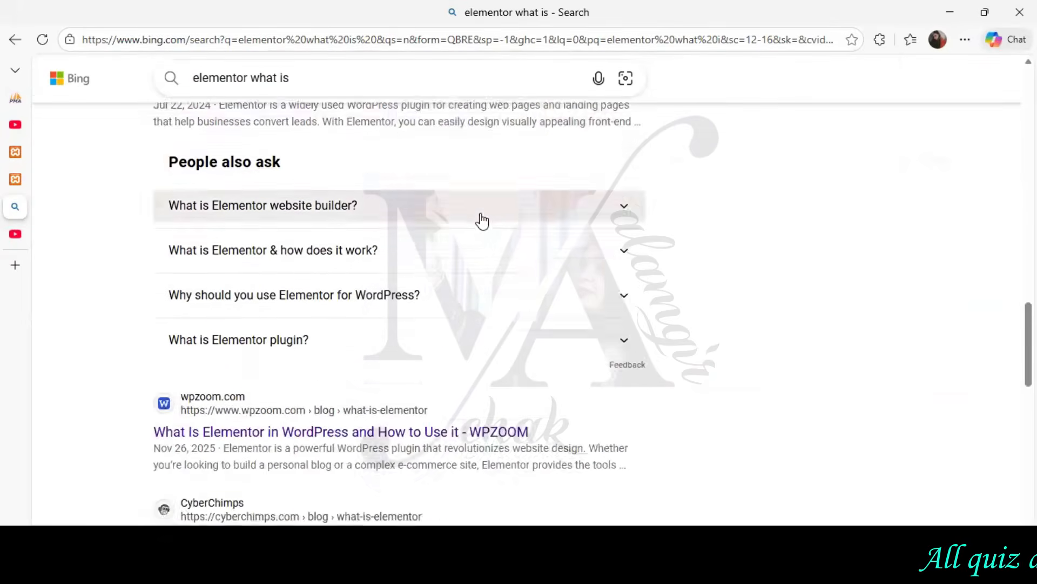
{"action": "left_click", "coordinate": [488, 213]}
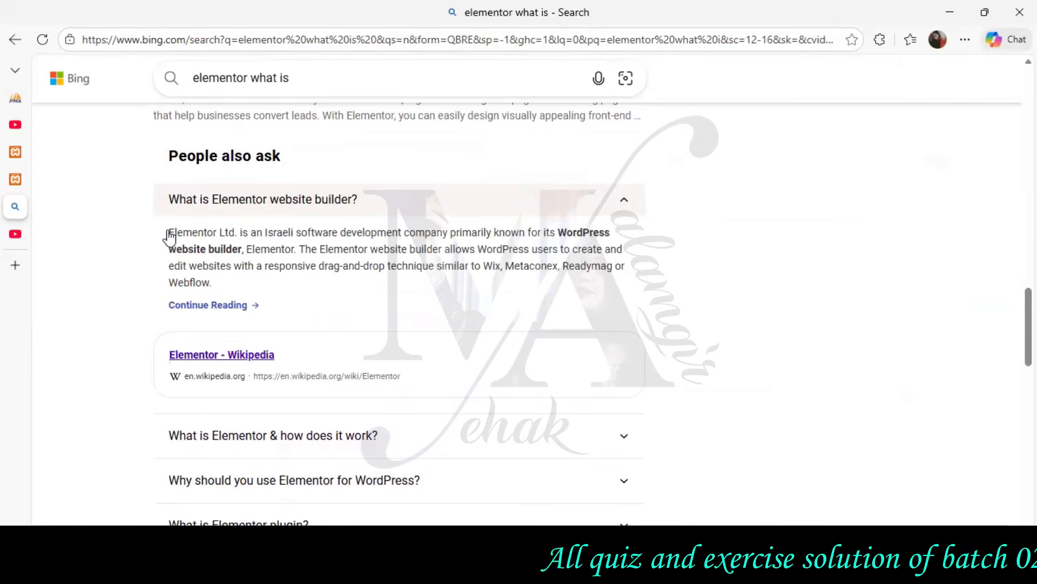
{"action": "left_click_drag", "start_coordinate": [172, 234], "coordinate": [232, 247]}
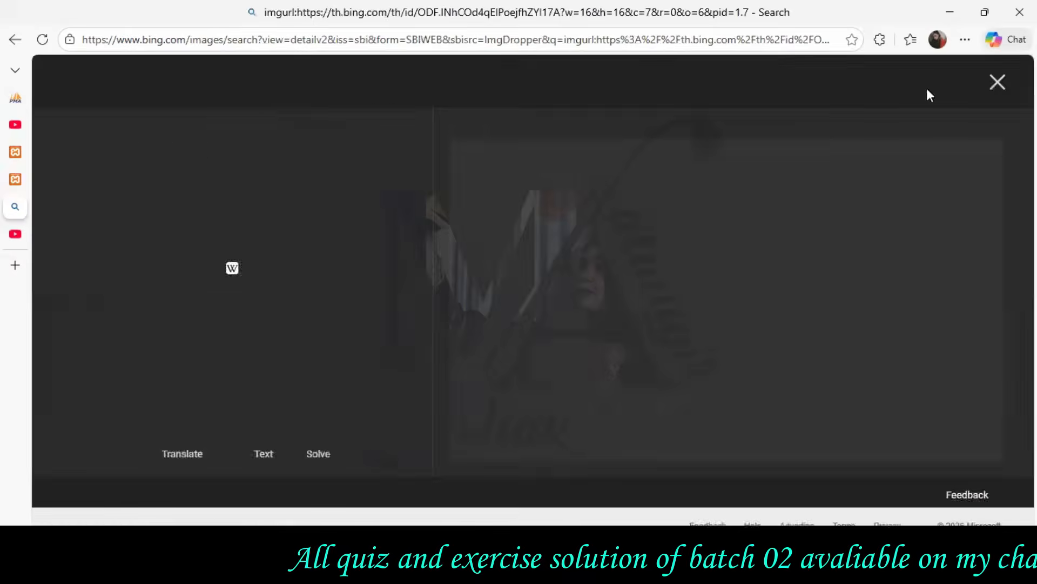
{"action": "left_click", "coordinate": [997, 81]}
{"action": "left_click_drag", "start_coordinate": [157, 231], "coordinate": [682, 156]}
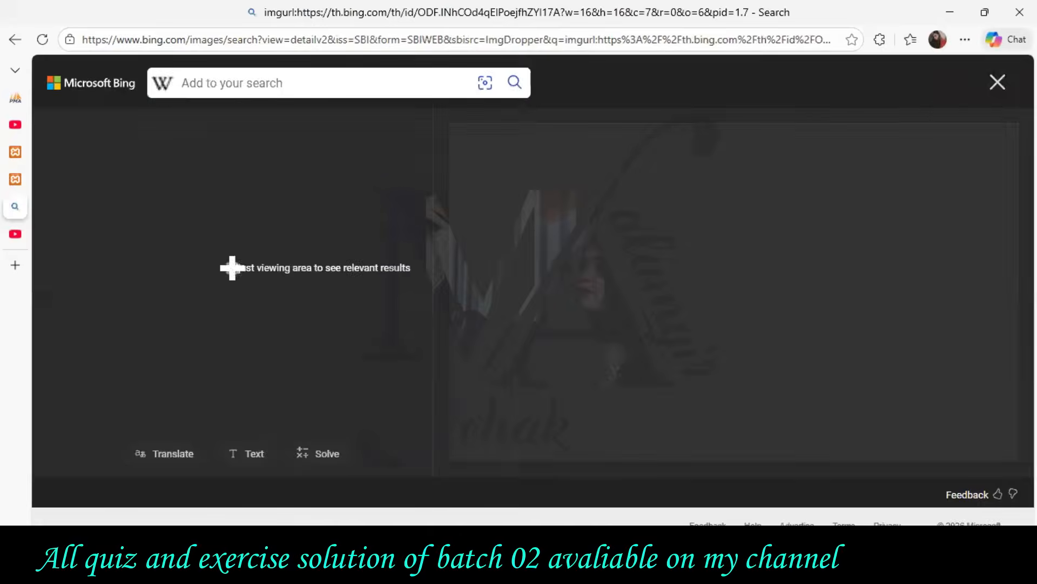
{"action": "left_click", "coordinate": [997, 82]}
Step: Open WPZOOM's article from the results, copy its title "What Is Elementor in WordPress and How to Use it", and dismiss the cookie consent
{"action": "scroll", "coordinate": [243, 290], "scroll_direction": "down", "scroll_amount": 5}
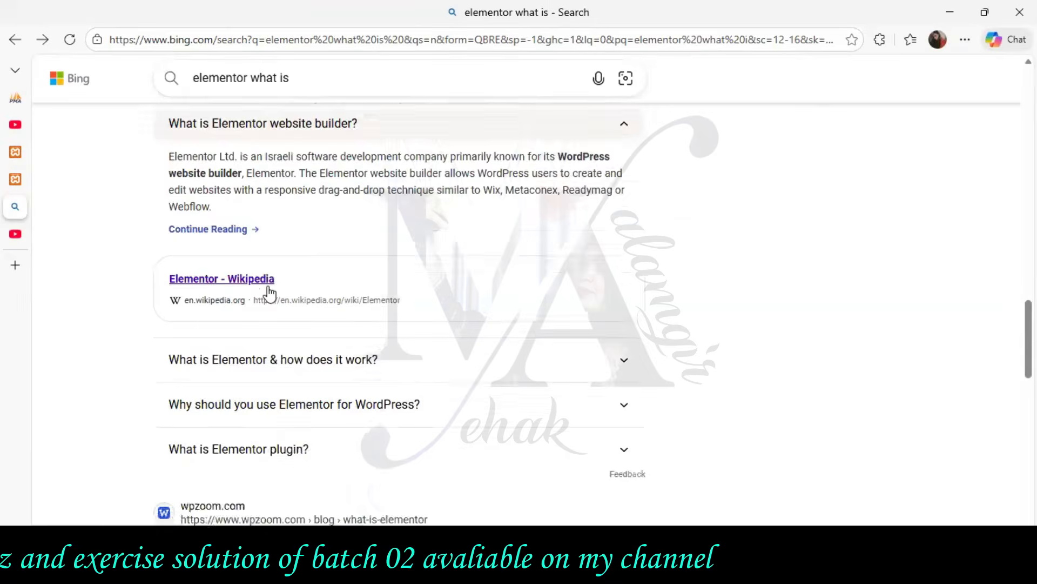
{"action": "scroll", "coordinate": [292, 280], "scroll_direction": "down", "scroll_amount": 1}
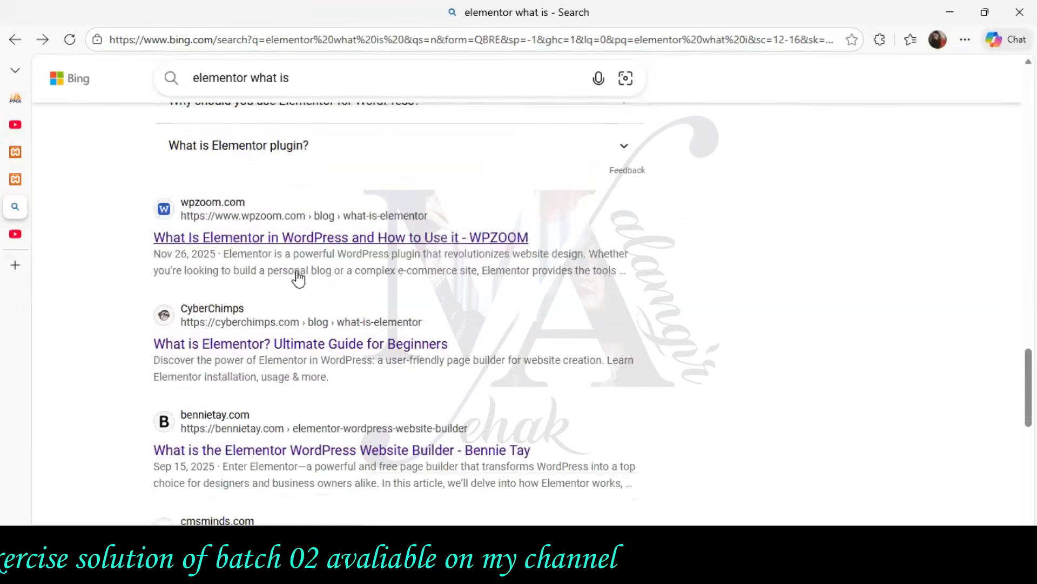
{"action": "left_click", "coordinate": [332, 240]}
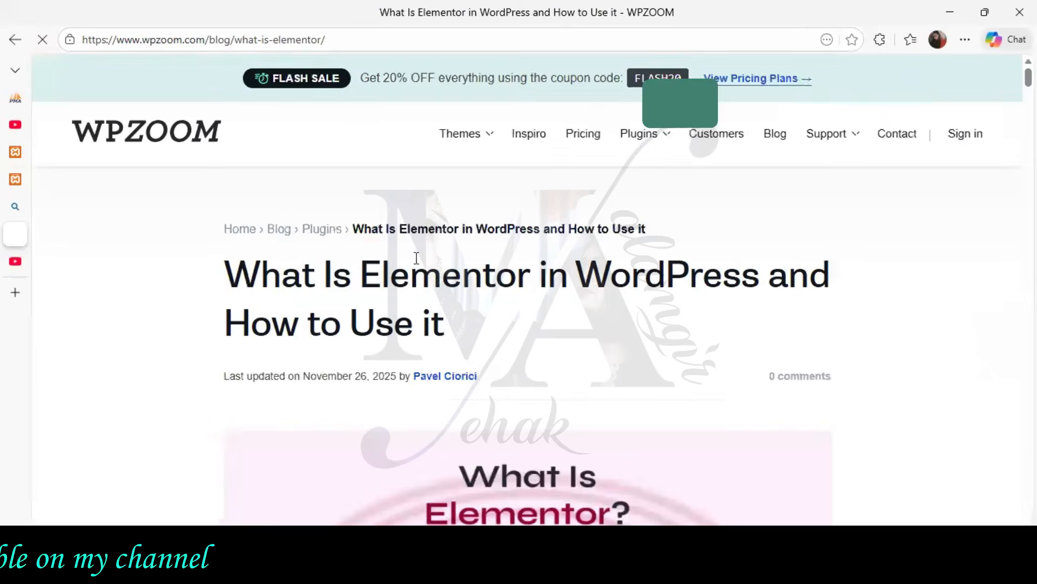
{"action": "left_click_drag", "start_coordinate": [225, 273], "coordinate": [458, 327]}
{"action": "key", "text": "ctrl+c"}
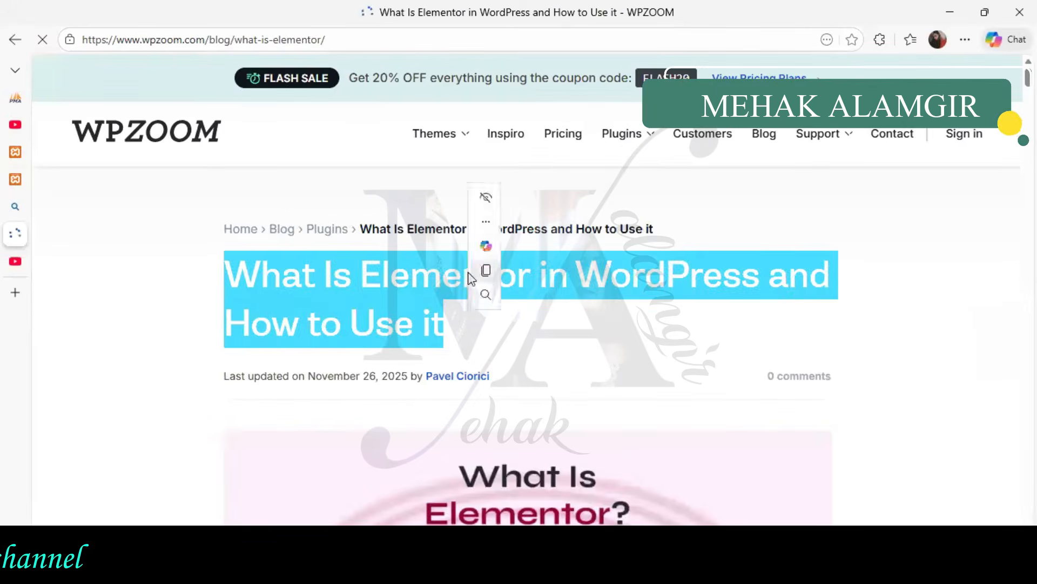
{"action": "right_click", "coordinate": [533, 281]}
{"action": "left_click", "coordinate": [416, 365]}
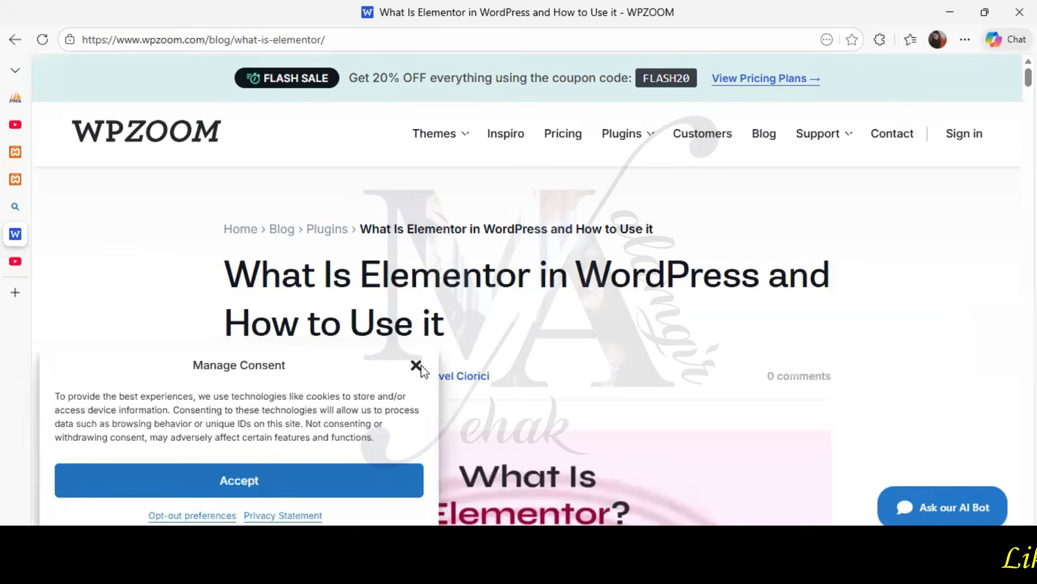
Step: Return to the Elementor editor and replace the Heading widget's placeholder text with the copied article title
{"action": "left_click", "coordinate": [12, 183]}
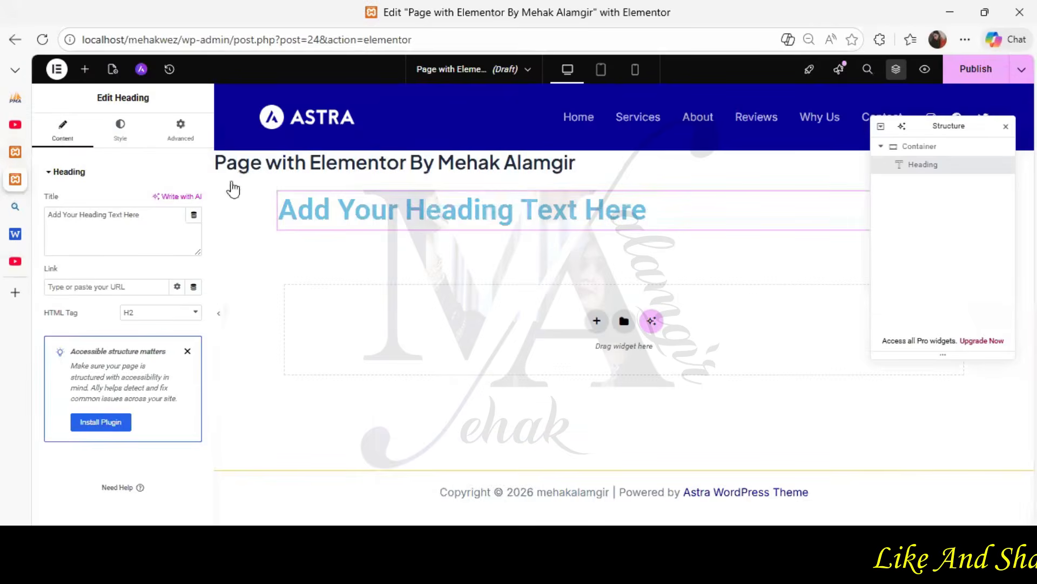
{"action": "right_click", "coordinate": [381, 202]}
{"action": "right_click", "coordinate": [352, 212]}
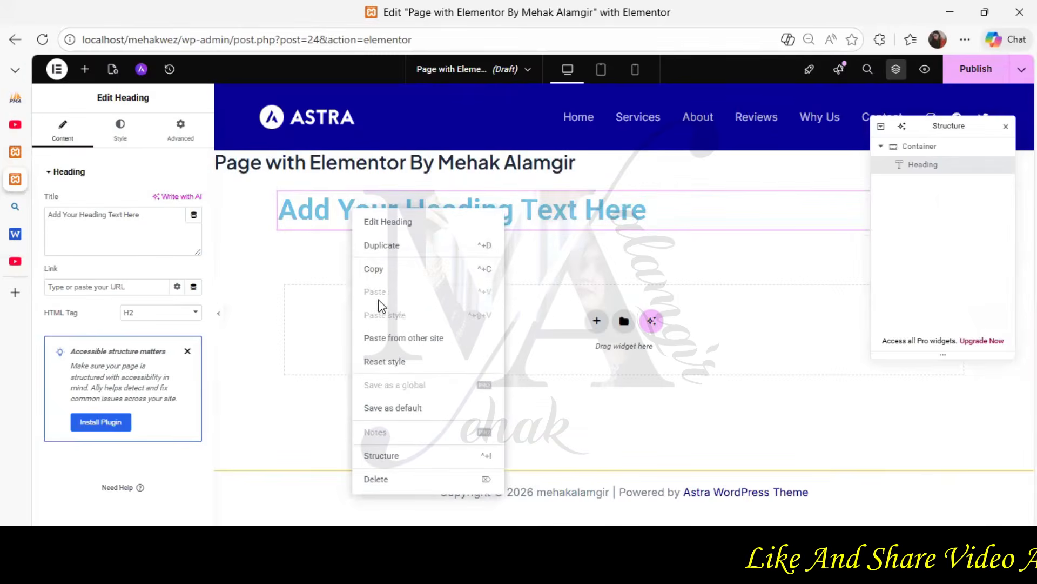
{"action": "left_click", "coordinate": [396, 337]}
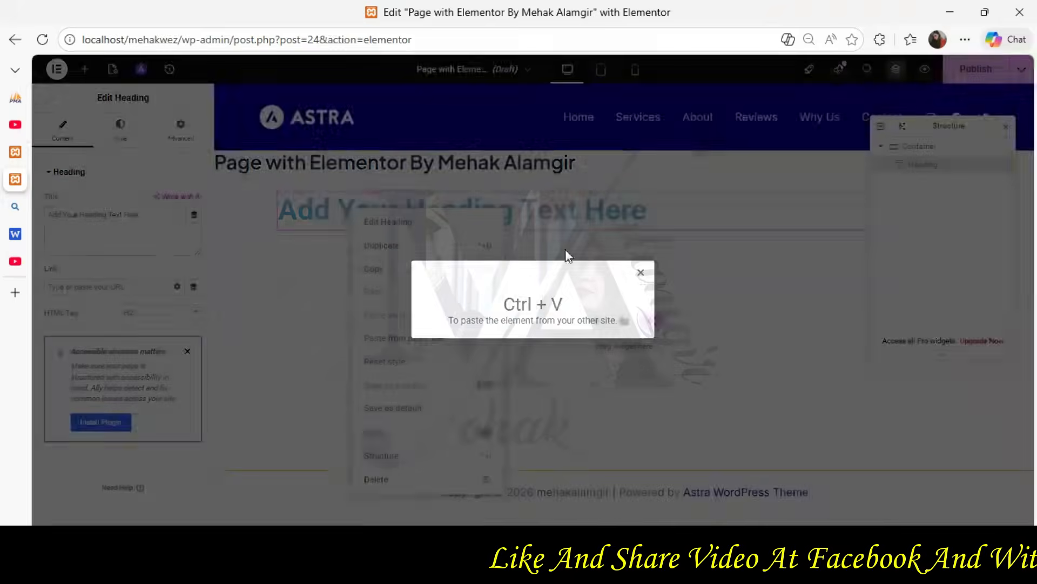
{"action": "triple_click", "coordinate": [559, 211]}
{"action": "key", "text": "ctrl+v"}
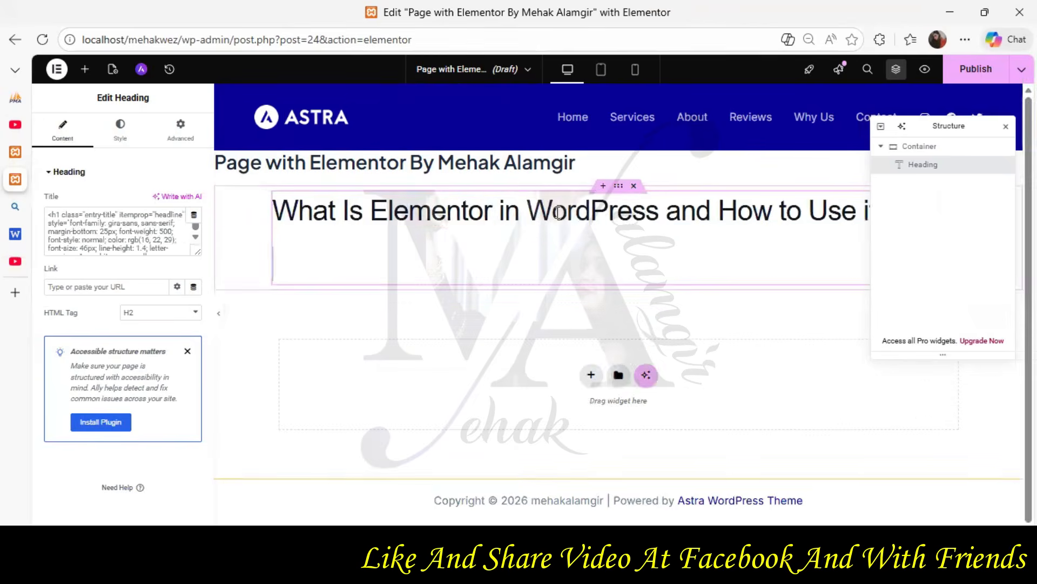
{"action": "right_click", "coordinate": [468, 212]}
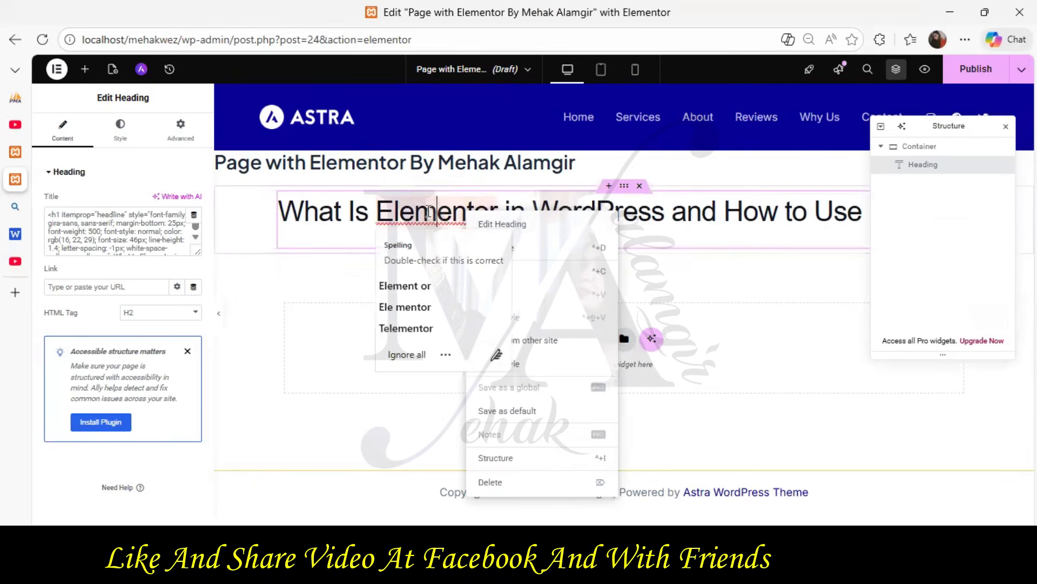
Step: Center the heading, try the Risque font family, and set the family back to Roboto
{"action": "left_click", "coordinate": [120, 136]}
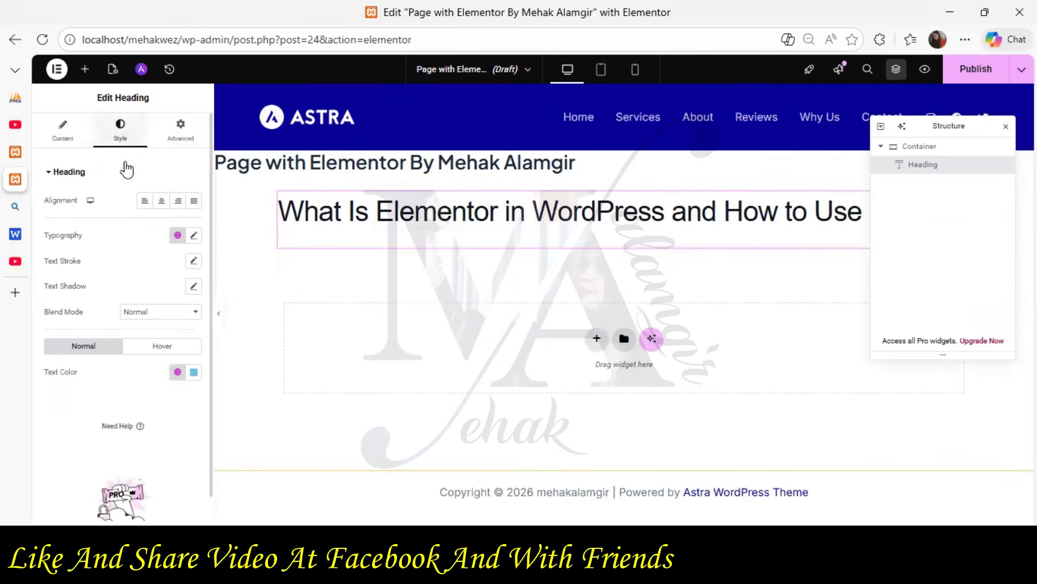
{"action": "left_click", "coordinate": [162, 202]}
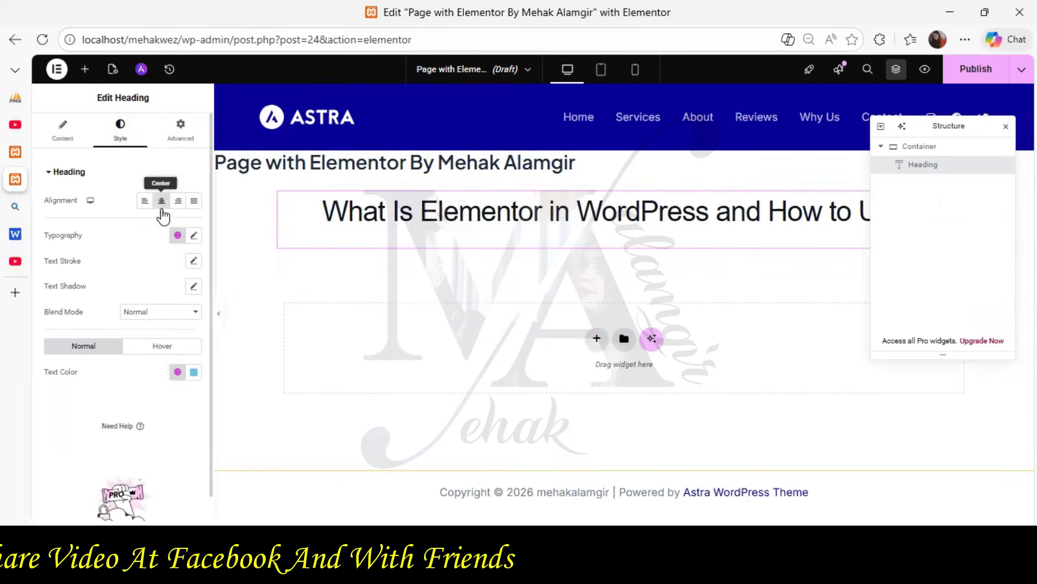
{"action": "left_click", "coordinate": [193, 236]}
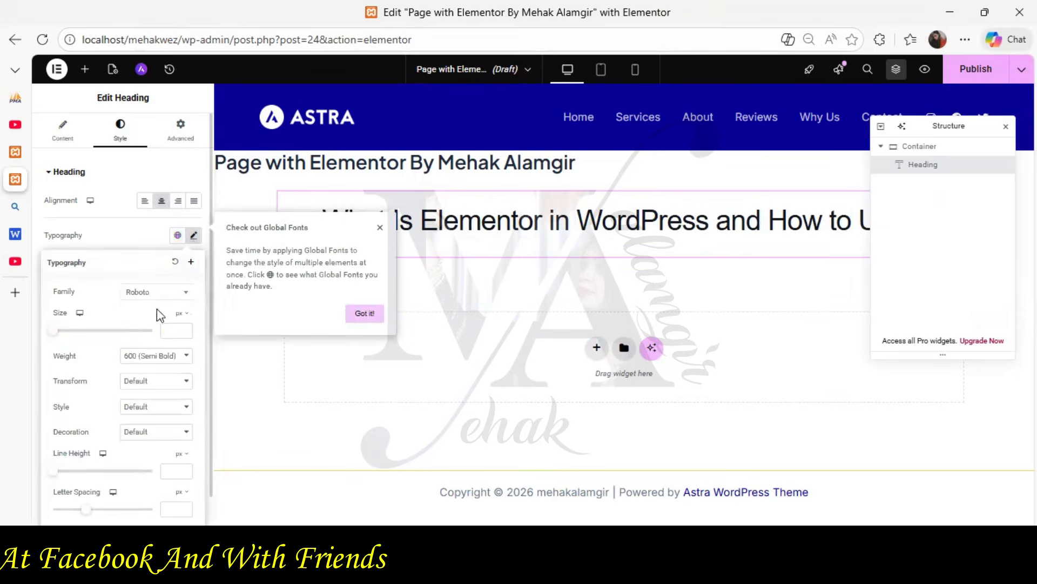
{"action": "left_click", "coordinate": [173, 294]}
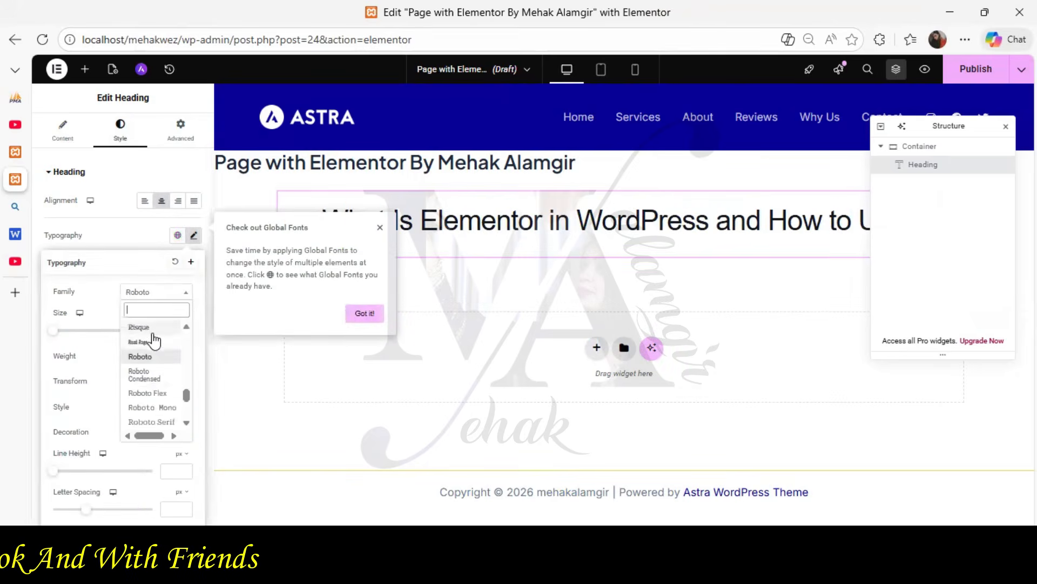
{"action": "left_click", "coordinate": [139, 328]}
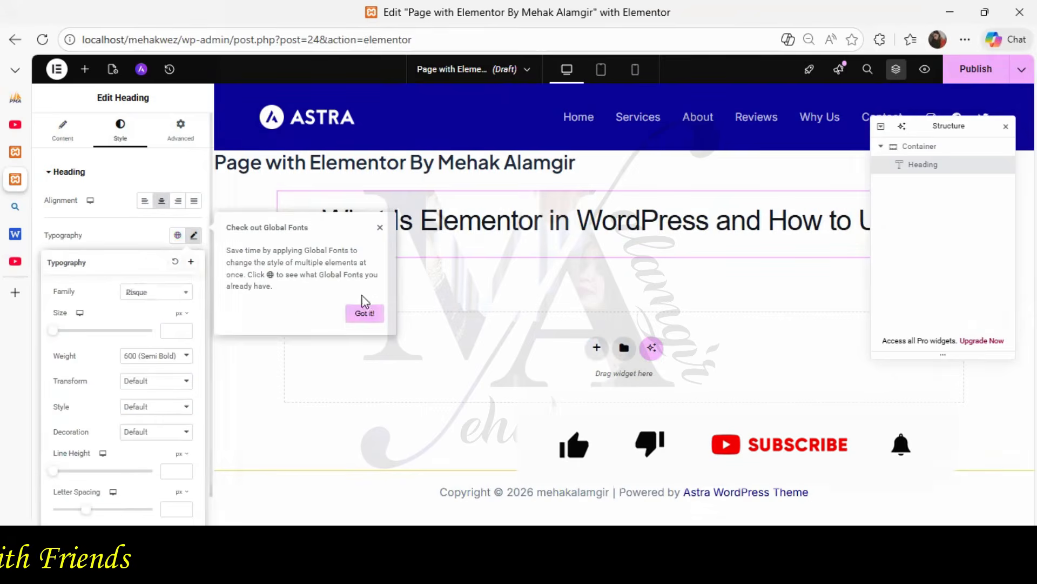
{"action": "left_click", "coordinate": [364, 314]}
{"action": "left_click", "coordinate": [174, 294]}
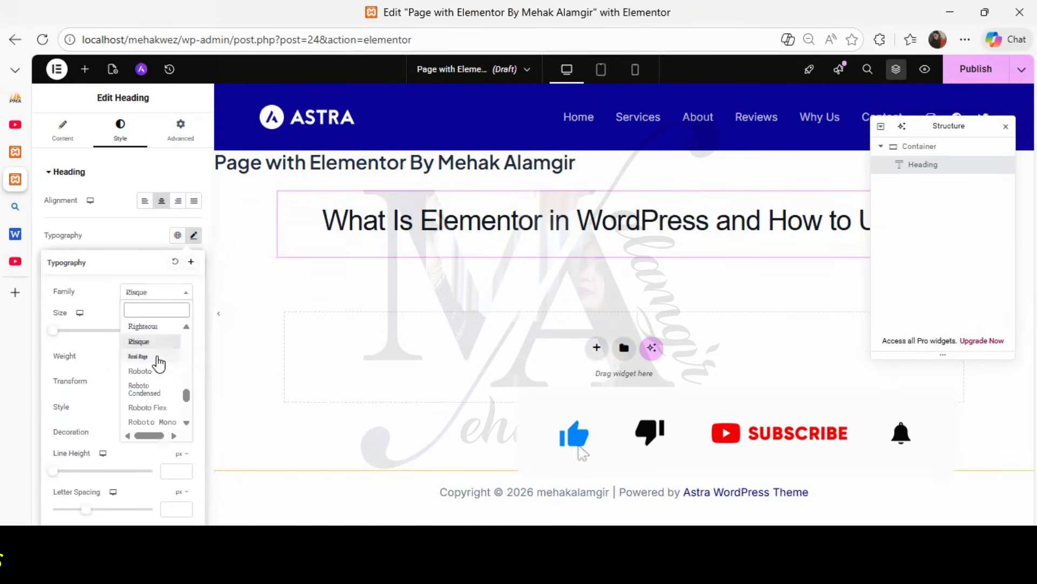
{"action": "left_click", "coordinate": [140, 372]}
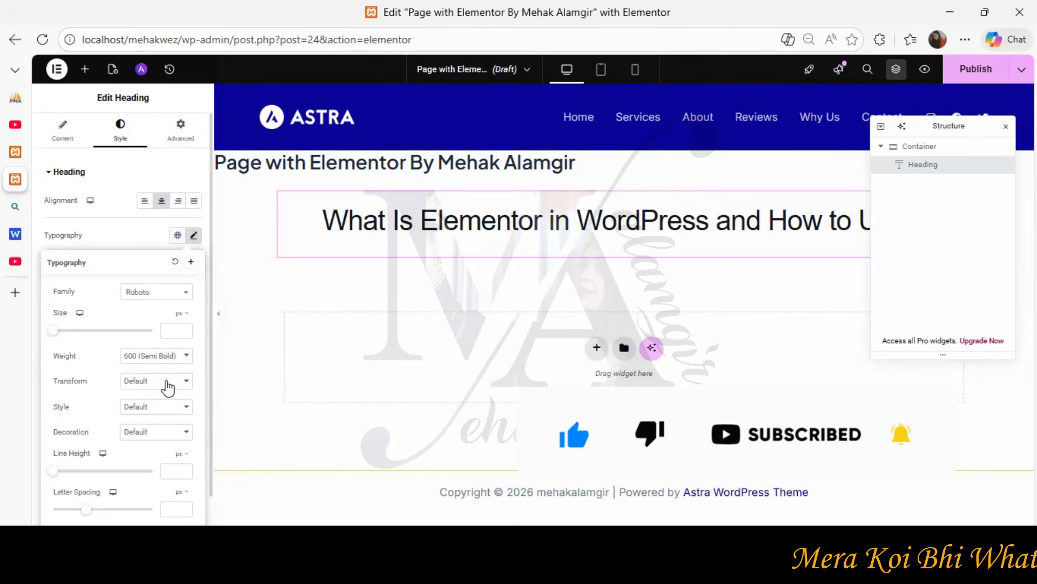
Step: Set the heading's typography style to Italic and its decoration to Underline
{"action": "left_click", "coordinate": [170, 409]}
{"action": "left_click", "coordinate": [152, 465]}
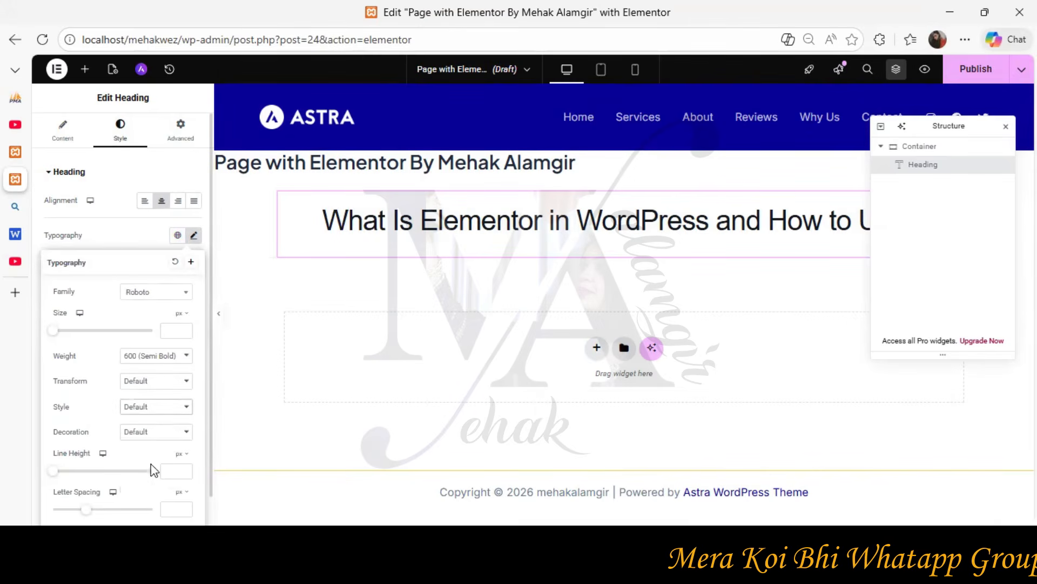
{"action": "scroll", "coordinate": [182, 435], "scroll_direction": "down", "scroll_amount": 1}
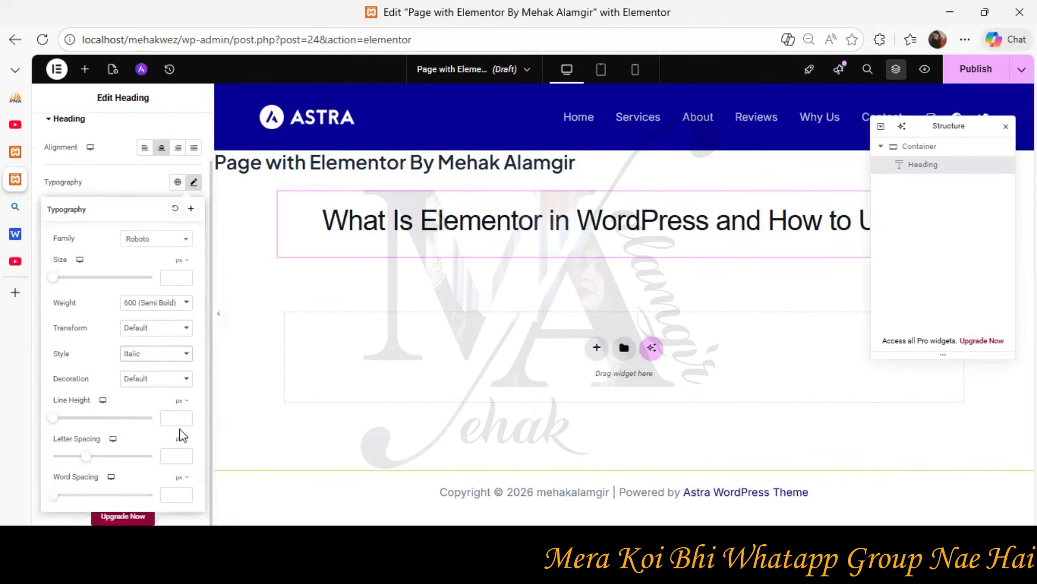
{"action": "left_click", "coordinate": [181, 387]}
{"action": "left_click", "coordinate": [182, 417]}
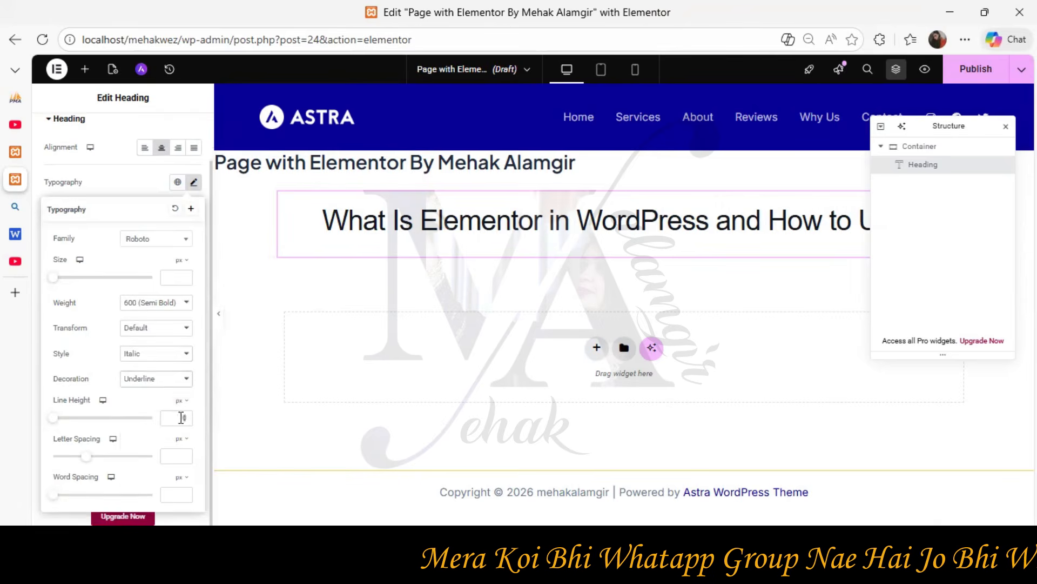
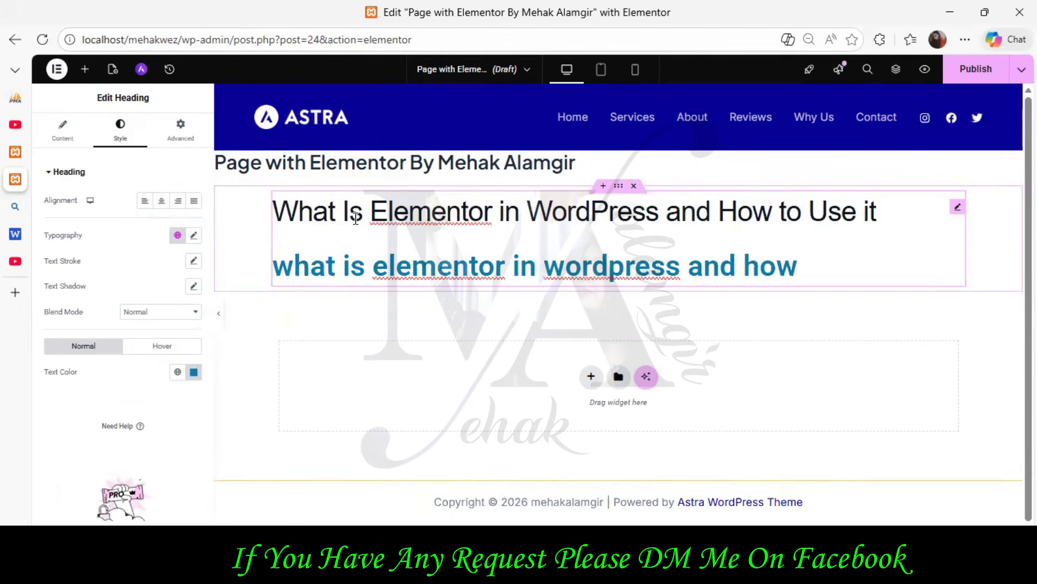
Step: Finish the manually entered heading line as "What is Elementor in Wordpress and how to use it?" with What, Elementor and Wordpress capitalized
{"action": "type", "text": "it?"}
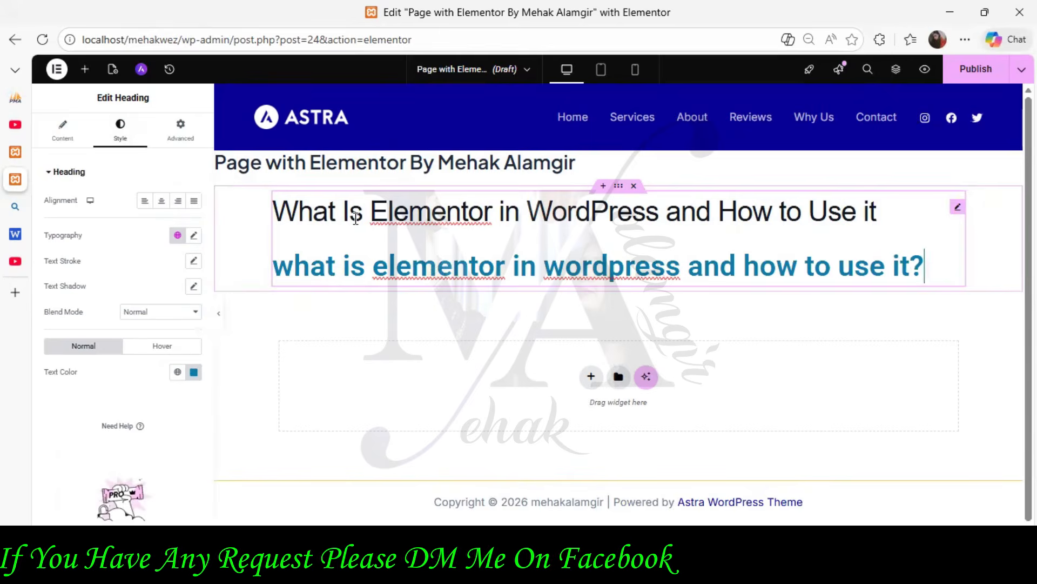
{"action": "left_click_drag", "start_coordinate": [389, 272], "coordinate": [377, 273]}
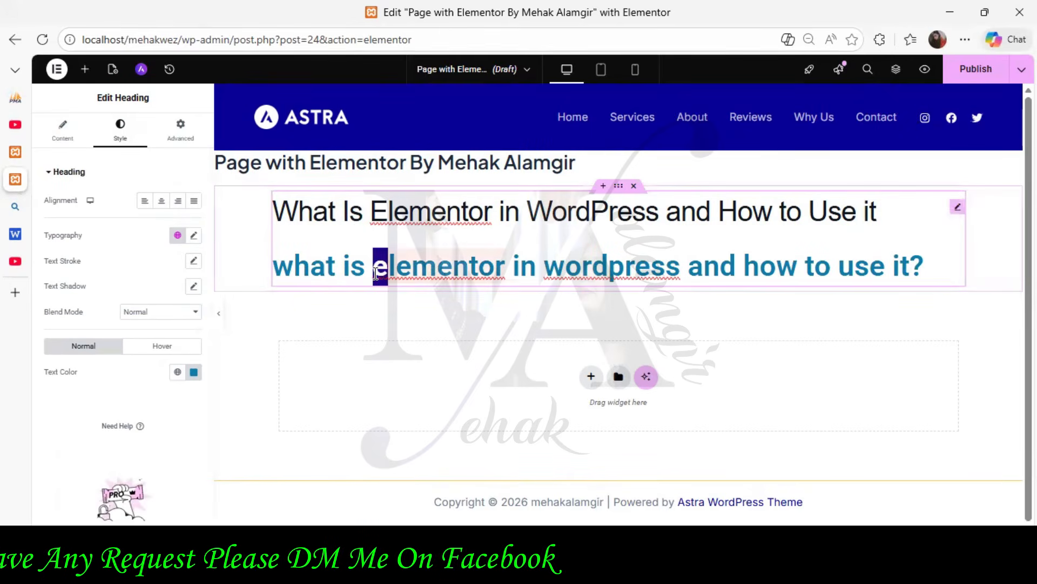
{"action": "type", "text": "E"}
{"action": "left_click_drag", "start_coordinate": [568, 272], "coordinate": [545, 272]}
{"action": "type", "text": "W"}
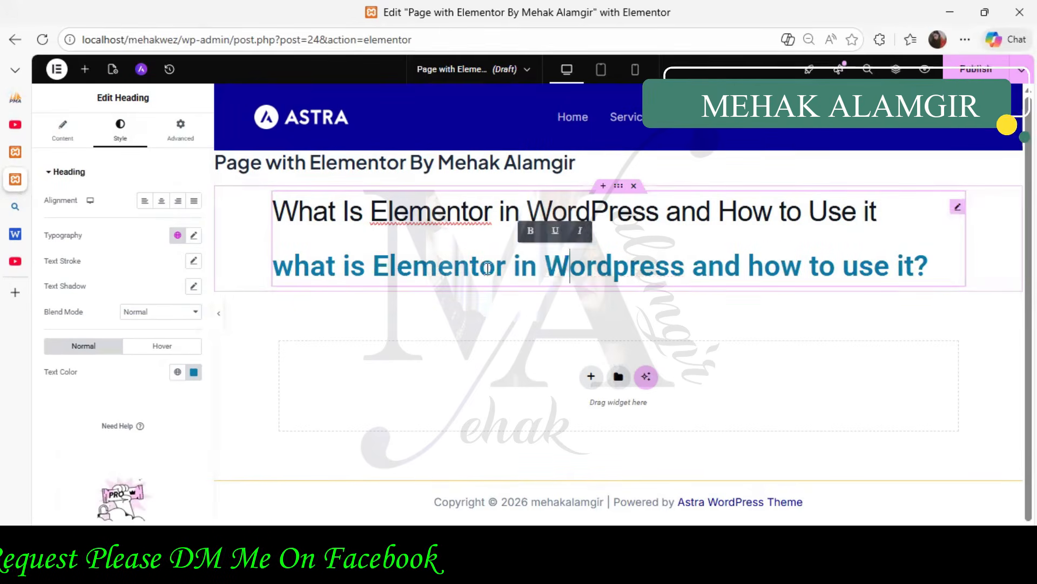
{"action": "type", "text": "W"}
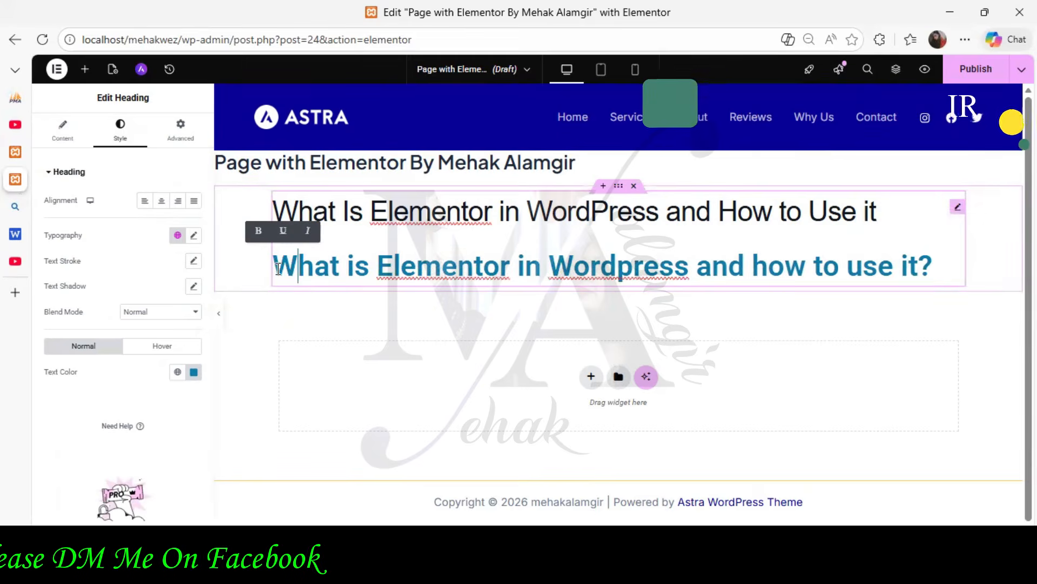
Step: Delete the pasted article title above the manually entered heading line
{"action": "key", "text": "BackSpace"}
{"action": "key", "text": "BackSpace"}
{"action": "key", "text": "BackSpace"}
{"action": "key", "text": "BackSpace"}
{"action": "key", "text": "BackSpace"}
{"action": "key", "text": "BackSpace"}
{"action": "key", "text": "BackSpace"}
{"action": "key", "text": "BackSpace"}
{"action": "key", "text": "BackSpace"}
{"action": "key", "text": "BackSpace"}
{"action": "key", "text": "BackSpace"}
{"action": "key", "text": "BackSpace"}
{"action": "key", "text": "BackSpace"}
{"action": "key", "text": "BackSpace"}
{"action": "key", "text": "BackSpace"}
{"action": "key", "text": "BackSpace"}
{"action": "key", "text": "BackSpace"}
{"action": "key", "text": "BackSpace"}
{"action": "key", "text": "BackSpace"}
{"action": "key", "text": "BackSpace"}
{"action": "key", "text": "BackSpace"}
{"action": "key", "text": "BackSpace"}
{"action": "key", "text": "BackSpace"}
{"action": "key", "text": "BackSpace"}
{"action": "key", "text": "BackSpace"}
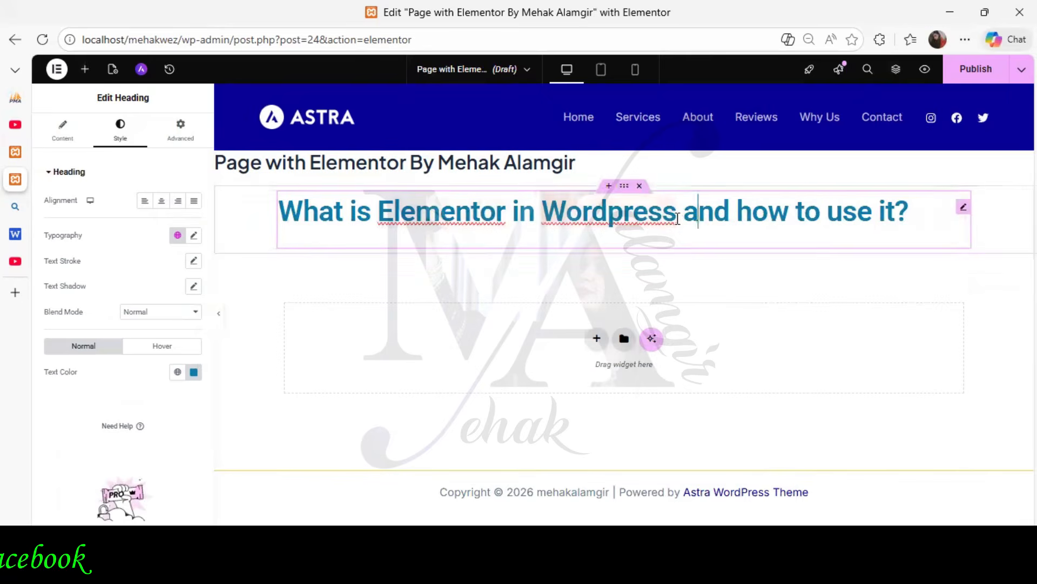
Step: Center the heading and set its typography to the Road Rage family with a size of 4 px
{"action": "right_click", "coordinate": [645, 224]}
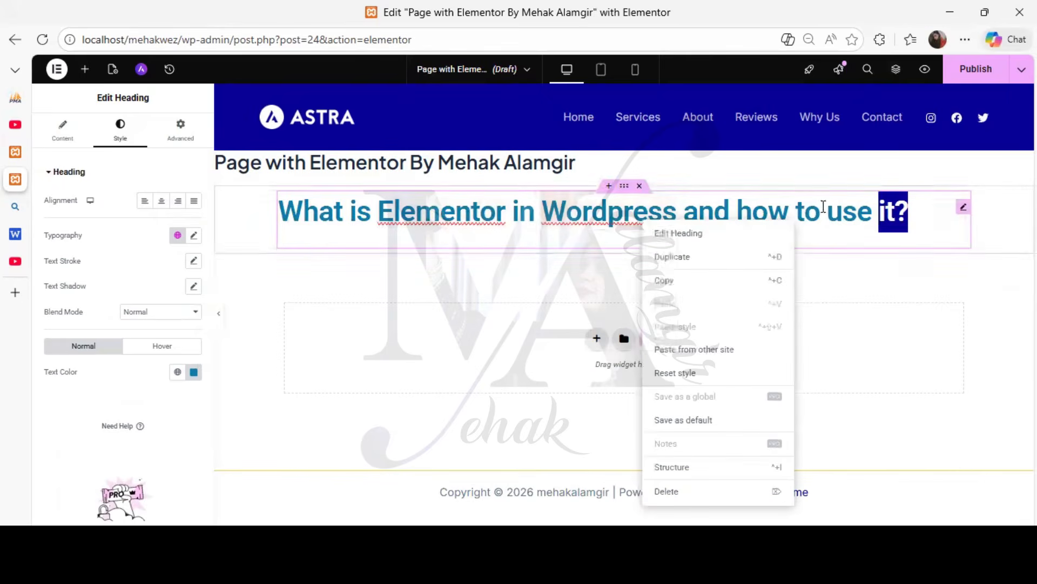
{"action": "key", "text": "ctrl+a"}
{"action": "left_click", "coordinate": [161, 200]}
{"action": "left_click", "coordinate": [194, 235]}
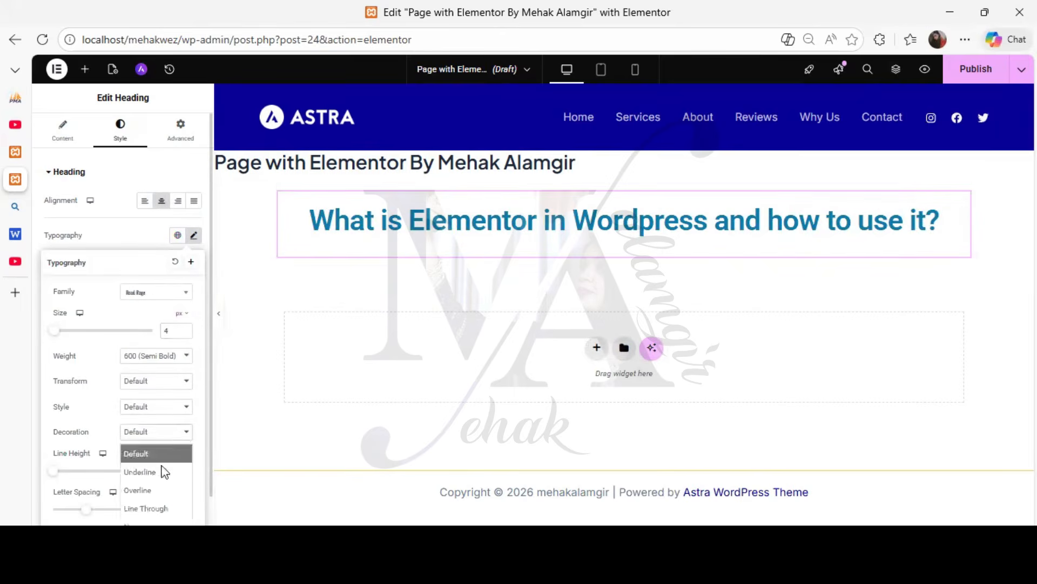
{"action": "left_click", "coordinate": [236, 317]}
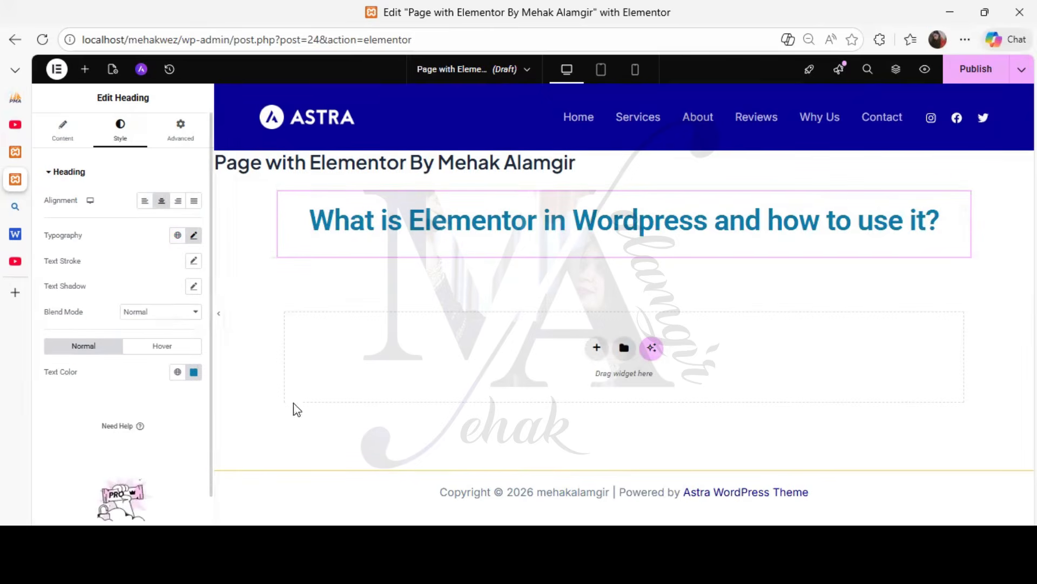
Step: Capture a screenshot of the Elementor editor with the heading and paste it below the last screenshot in the Word solution document
{"action": "key", "text": "alt+Tab"}
{"action": "left_click", "coordinate": [318, 52]}
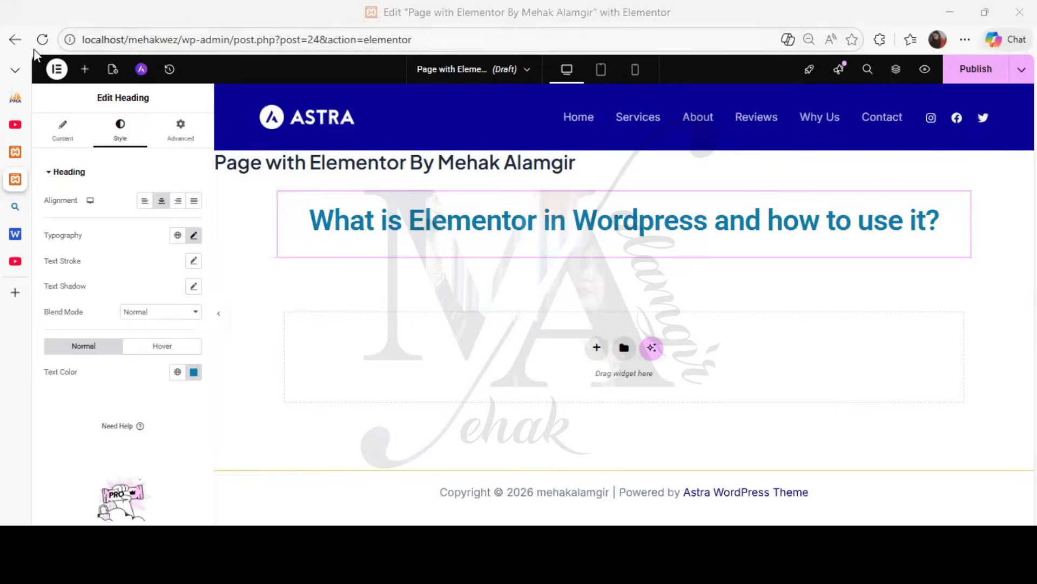
{"action": "left_click_drag", "start_coordinate": [2, 20], "coordinate": [1036, 514]}
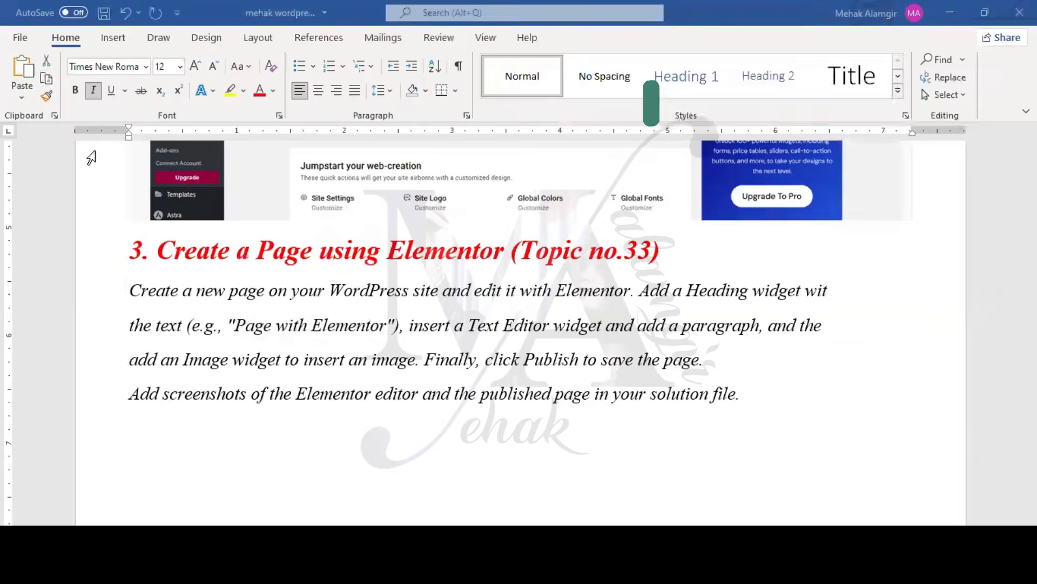
{"action": "scroll", "coordinate": [718, 463], "scroll_direction": "down", "scroll_amount": 10}
{"action": "scroll", "coordinate": [718, 462], "scroll_direction": "down", "scroll_amount": 10}
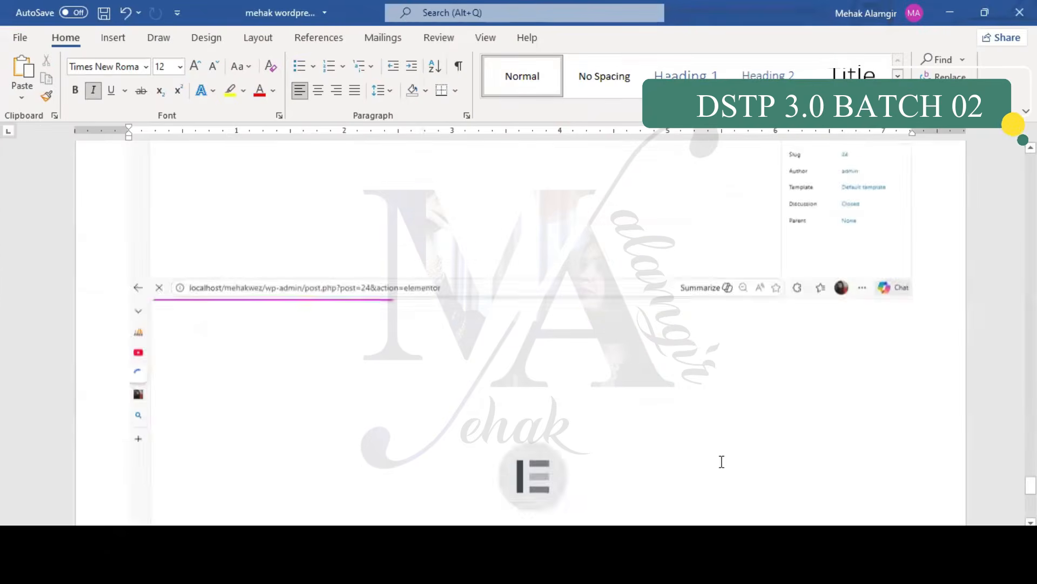
{"action": "key", "text": "ctrl+v"}
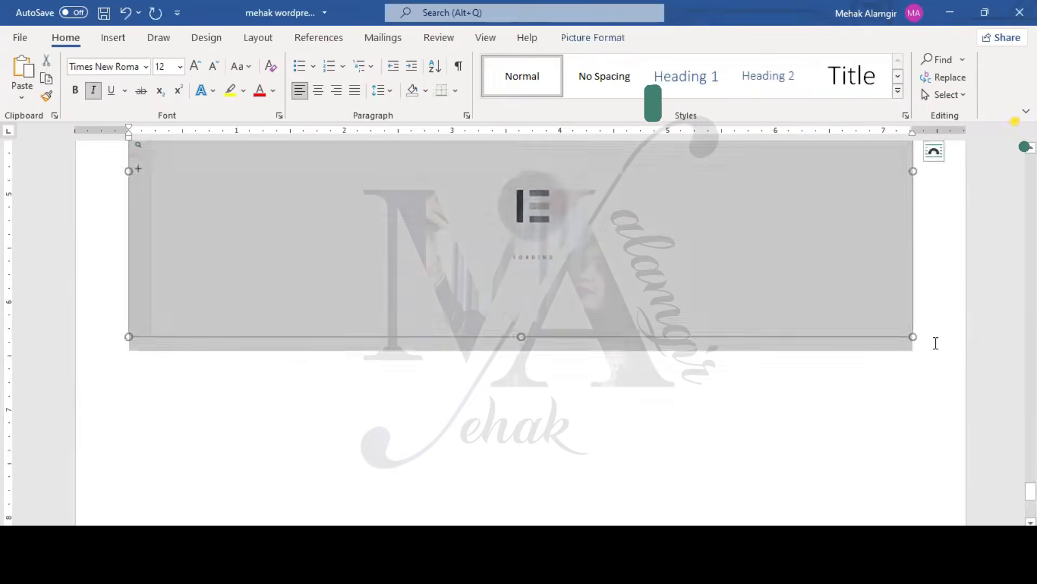
{"action": "left_click", "coordinate": [936, 343]}
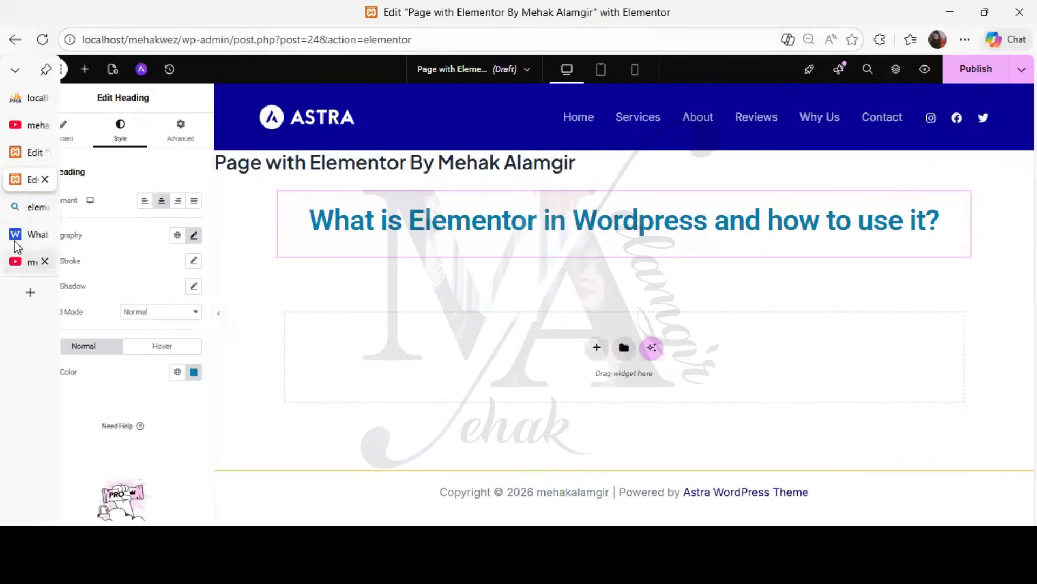
Step: Copy the two introductory paragraphs about Elementor from the WPZOOM article
{"action": "left_click", "coordinate": [16, 240]}
{"action": "scroll", "coordinate": [378, 339], "scroll_direction": "down", "scroll_amount": 10}
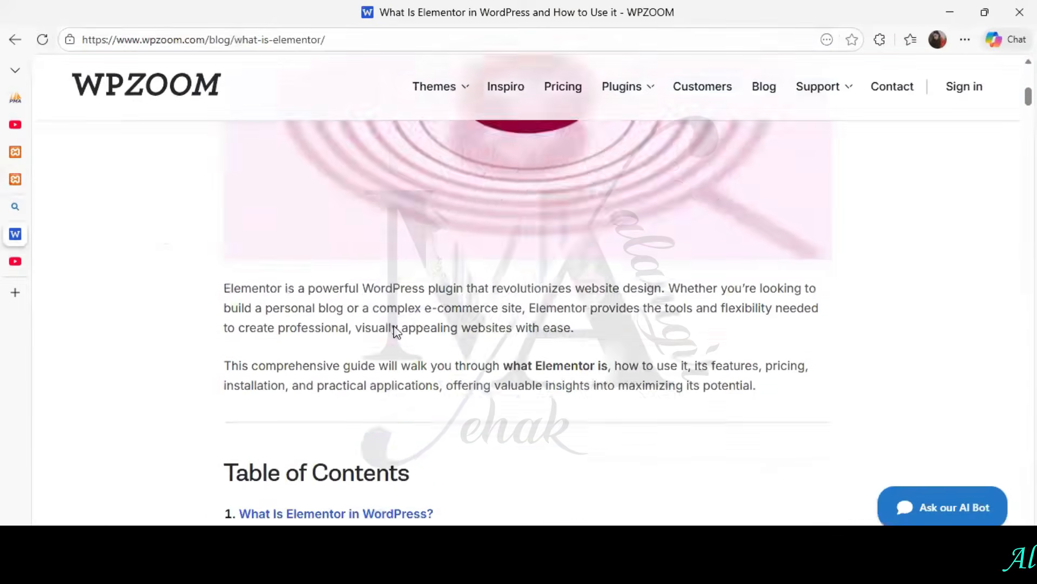
{"action": "scroll", "coordinate": [397, 330], "scroll_direction": "down", "scroll_amount": 1}
{"action": "left_click_drag", "start_coordinate": [226, 201], "coordinate": [767, 312]}
{"action": "key", "text": "ctrl+c"}
Step: Add a Text Editor widget below the heading in Elementor and replace its placeholder text with the copied paragraphs
{"action": "left_click", "coordinate": [16, 181]}
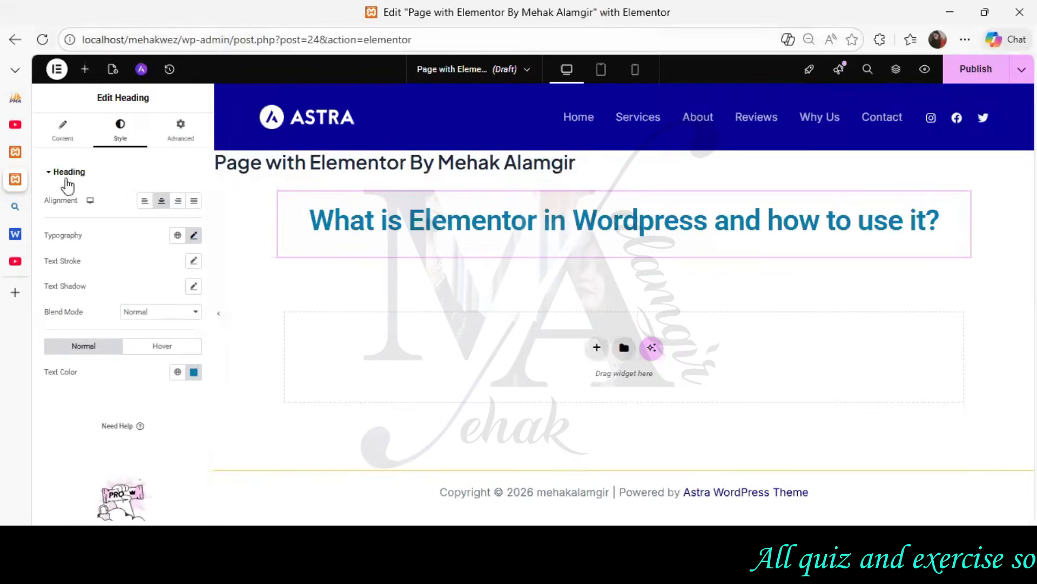
{"action": "left_click", "coordinate": [85, 70]}
{"action": "scroll", "coordinate": [167, 286], "scroll_direction": "down", "scroll_amount": 2}
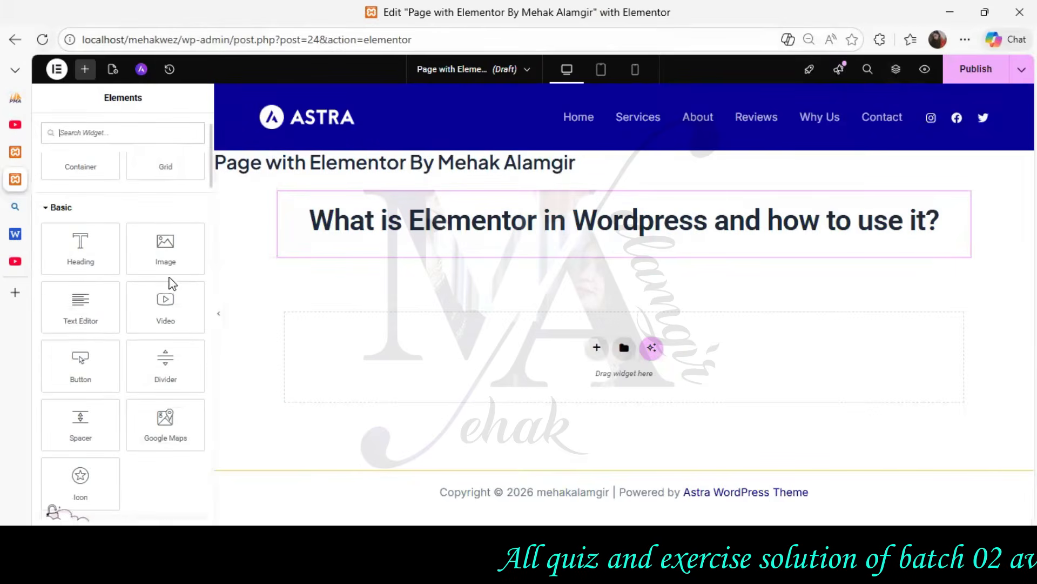
{"action": "left_click_drag", "start_coordinate": [76, 301], "coordinate": [598, 358]}
{"action": "left_click", "coordinate": [128, 352]}
{"action": "key", "text": "ctrl+a"}
{"action": "key", "text": "ctrl+v"}
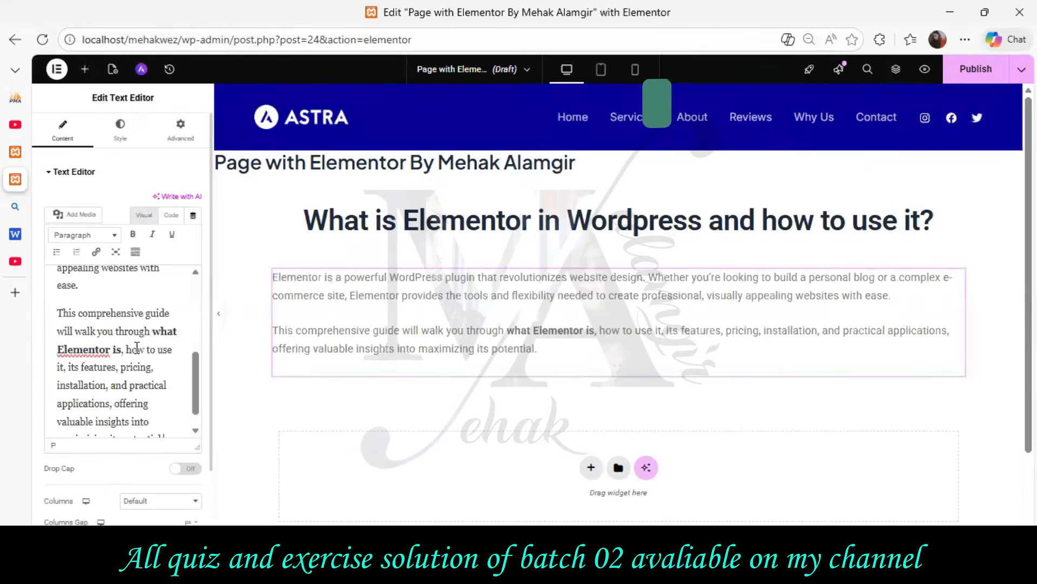
Step: Remove the bold formatting from "what Elementor is," in the second paragraph of the Text Editor widget
{"action": "left_click_drag", "start_coordinate": [153, 331], "coordinate": [120, 350]}
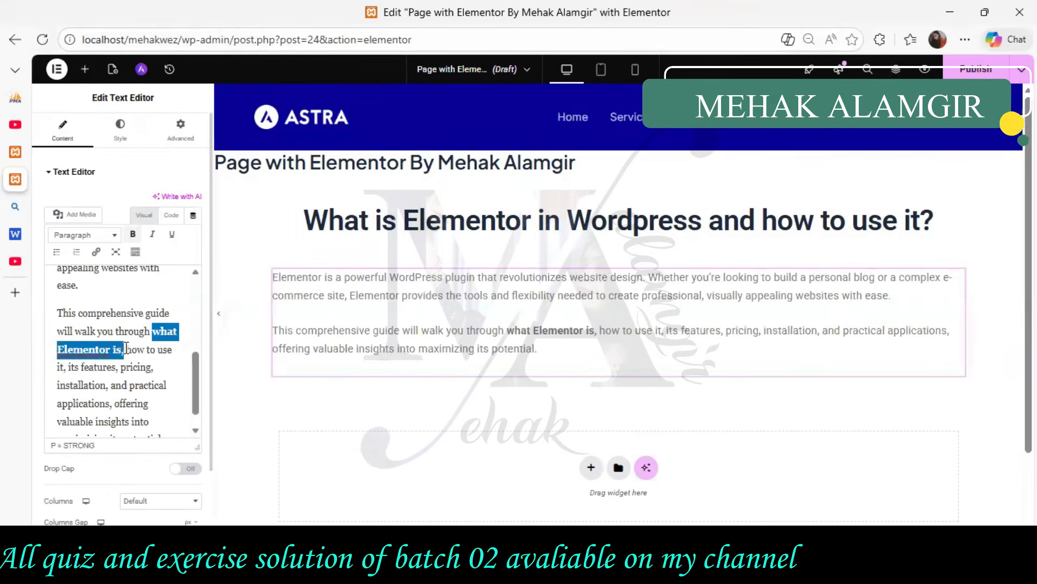
{"action": "left_click", "coordinate": [133, 235]}
{"action": "left_click", "coordinate": [158, 346]}
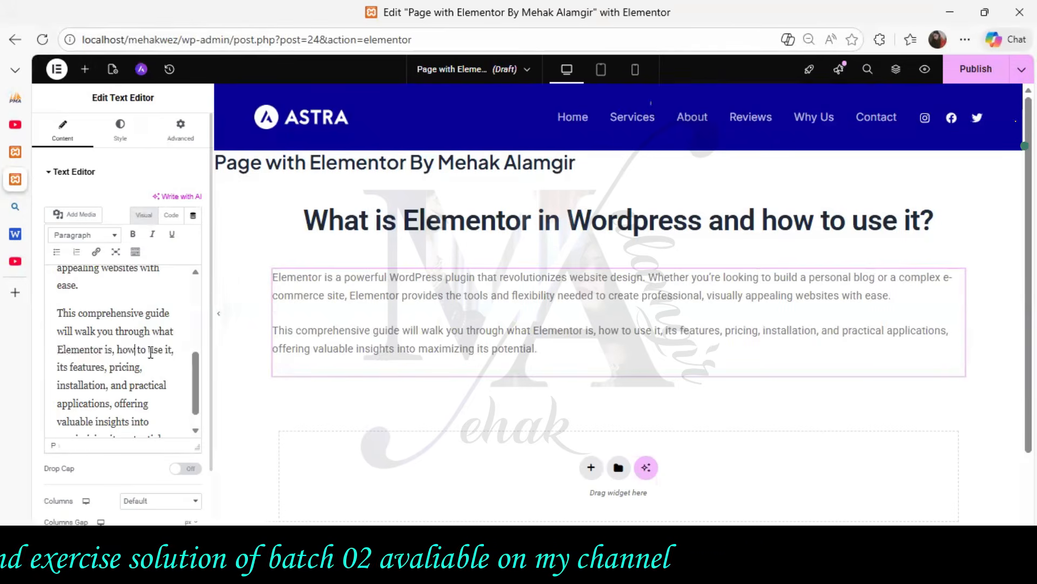
Step: Italicize all the text in the Text Editor widget
{"action": "key", "text": "ctrl+a"}
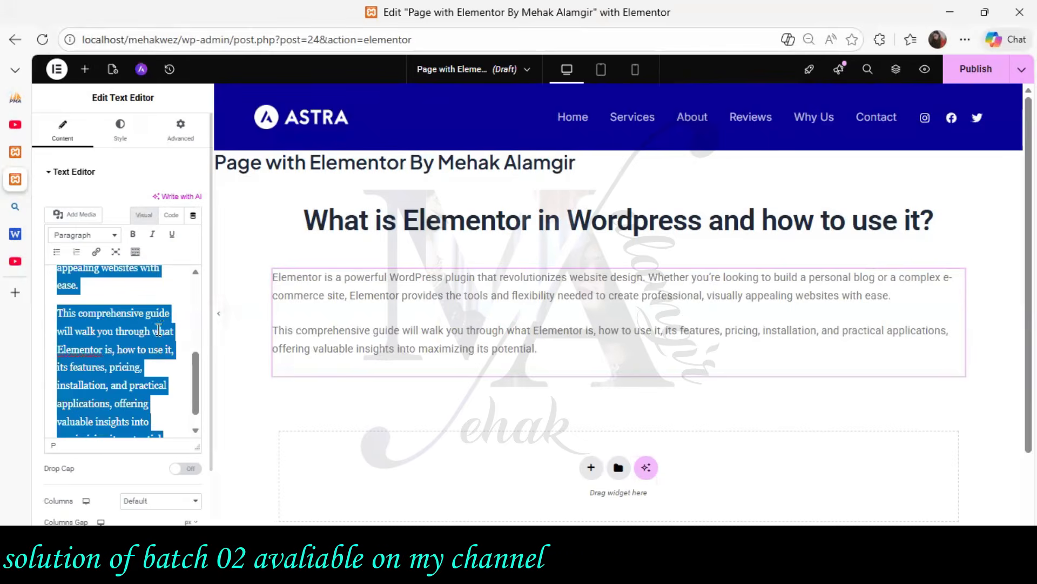
{"action": "left_click", "coordinate": [153, 234]}
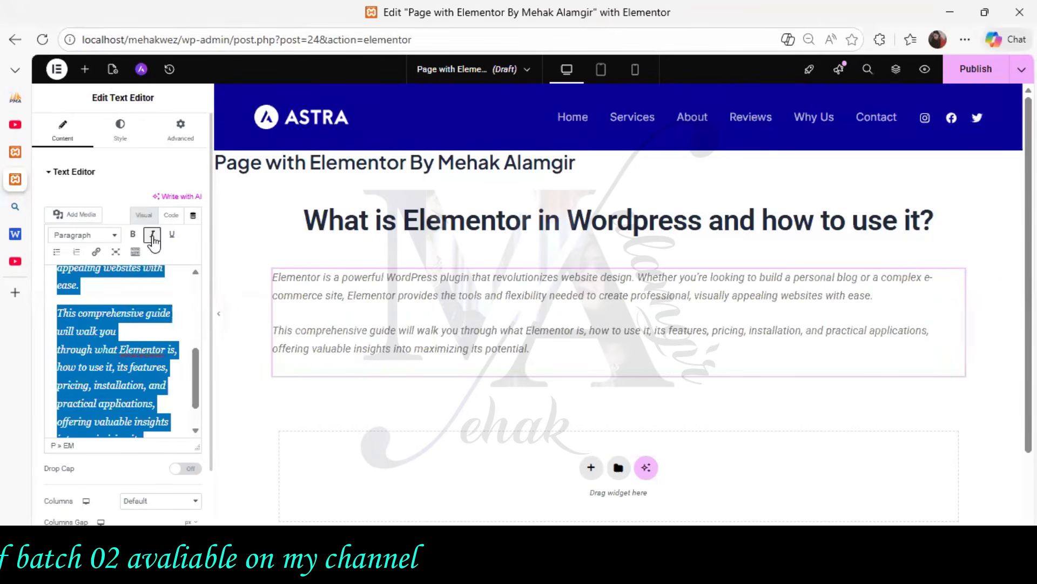
Step: Set the Text Editor widget's text color to the near-black #0F0000
{"action": "left_click", "coordinate": [118, 131]}
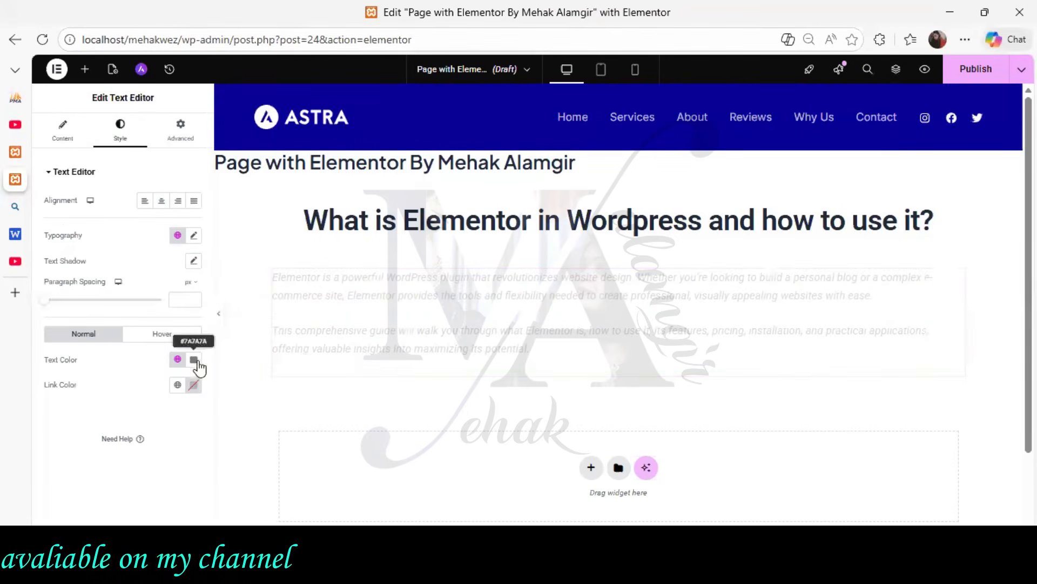
{"action": "left_click", "coordinate": [194, 360]}
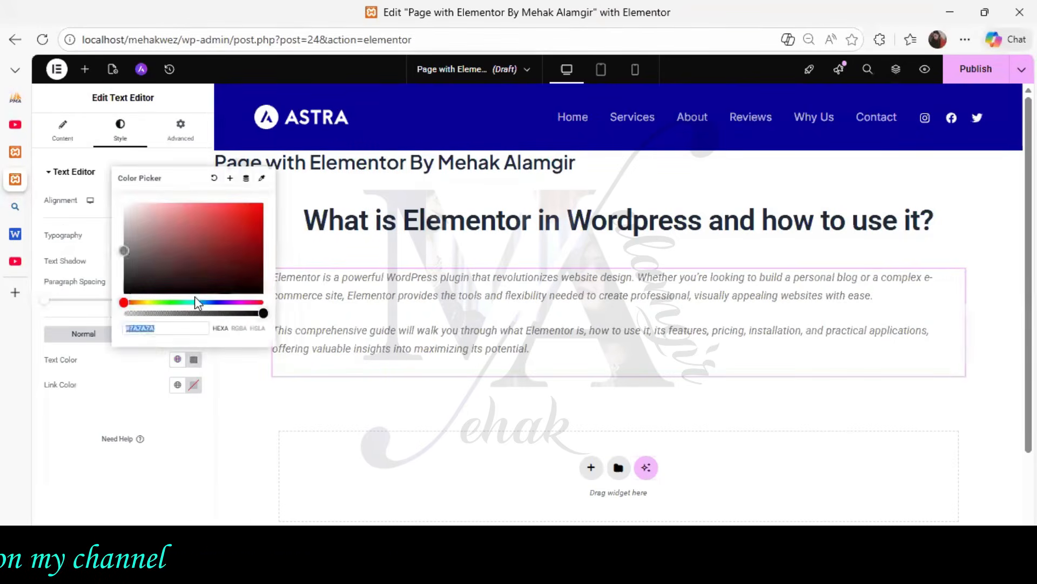
{"action": "left_click", "coordinate": [260, 288]}
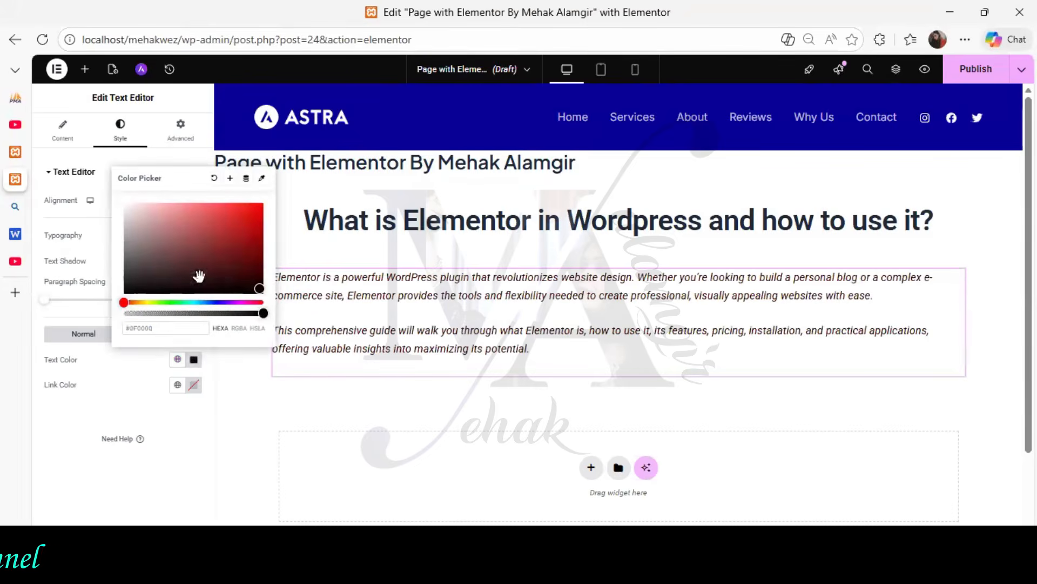
{"action": "left_click", "coordinate": [98, 325]}
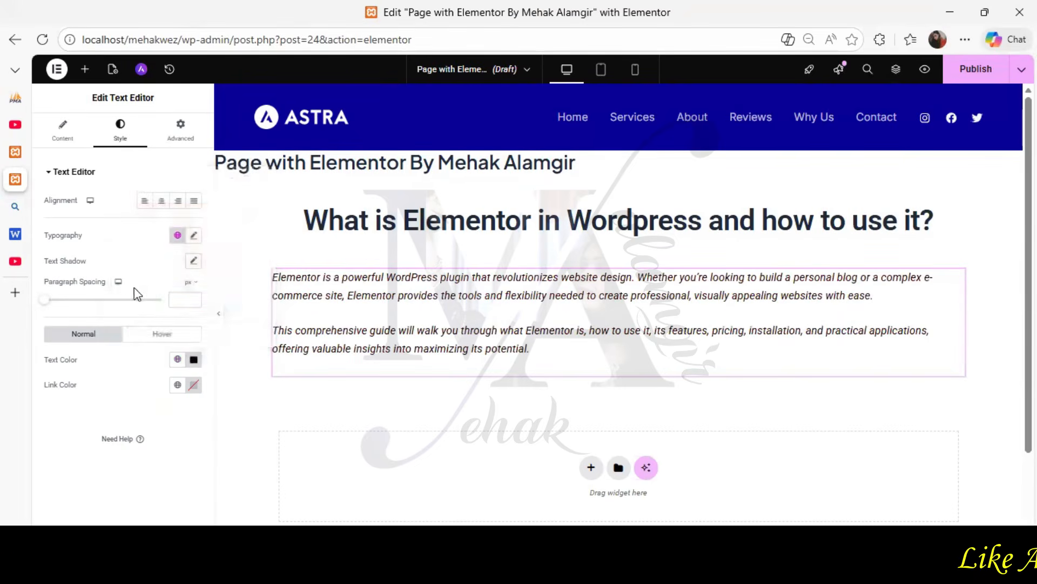
Step: Change the Text Editor widget's typography font family to Roboto Condensed
{"action": "left_click", "coordinate": [194, 236]}
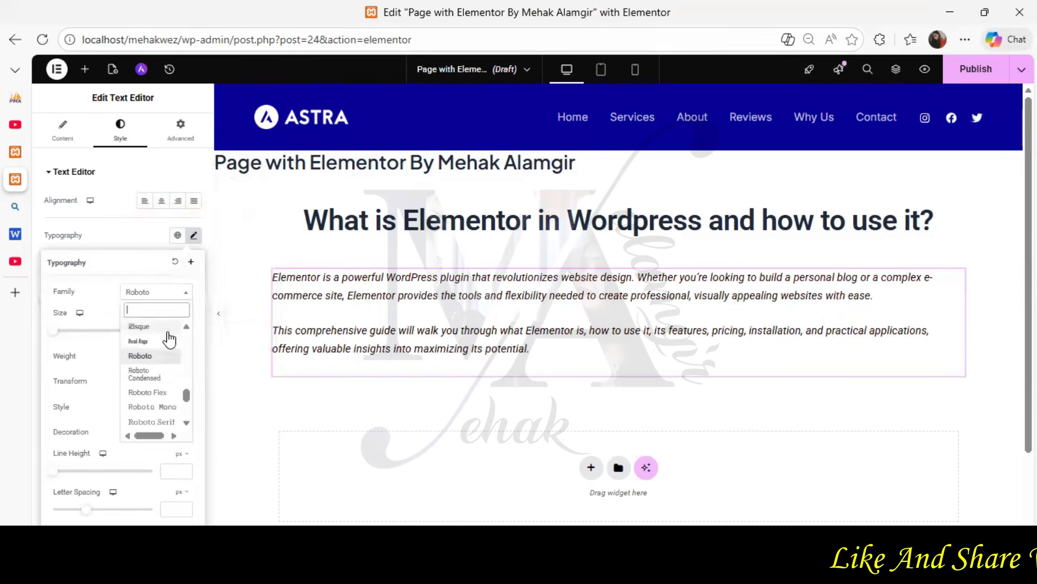
{"action": "left_click", "coordinate": [157, 327]}
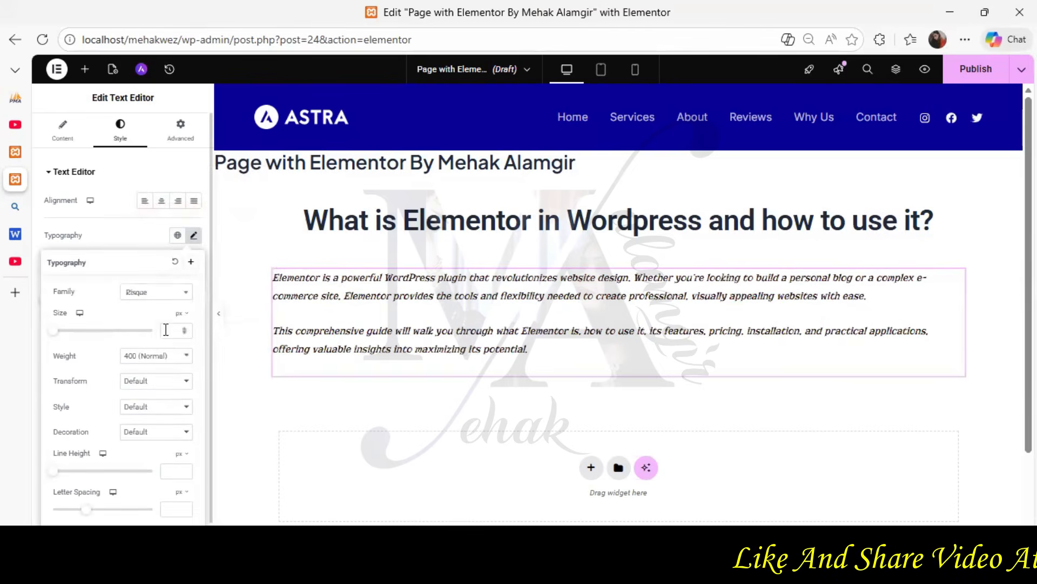
{"action": "left_click", "coordinate": [191, 295]}
{"action": "left_click", "coordinate": [166, 393]}
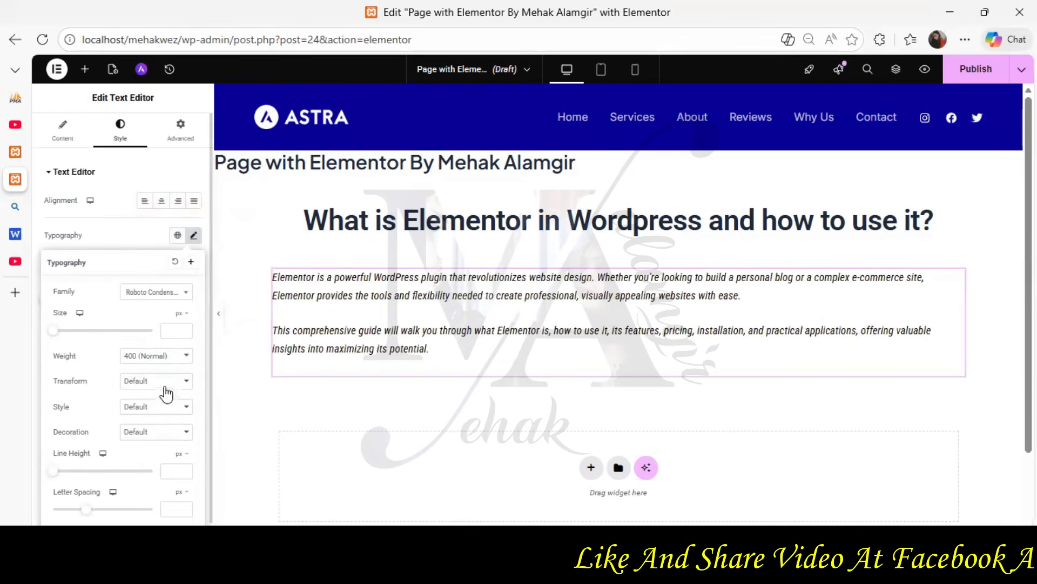
Step: Remove the italic formatting from all the text in the Text Editor widget
{"action": "left_click", "coordinate": [81, 135]}
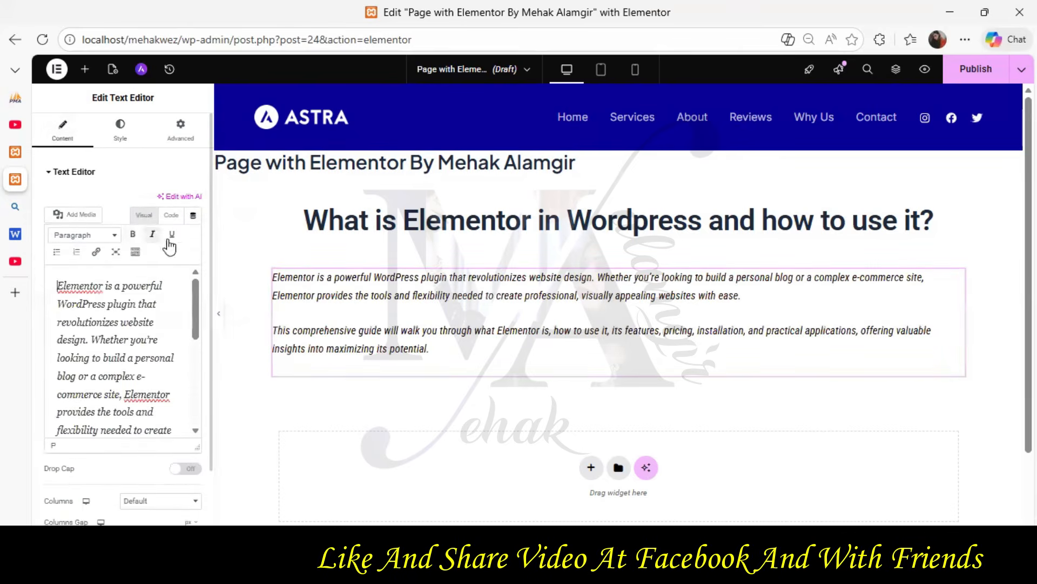
{"action": "key", "text": "ctrl+a"}
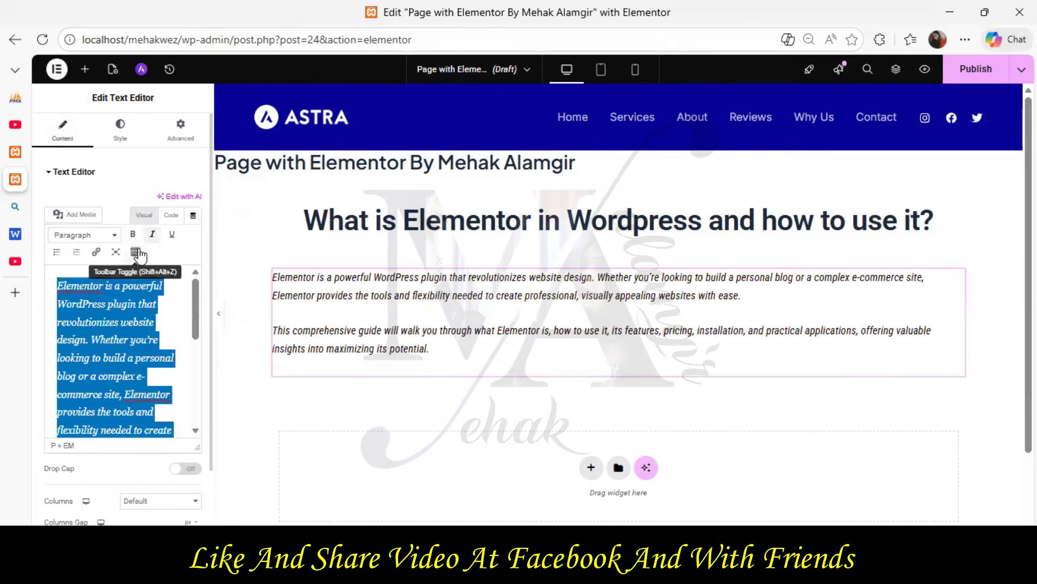
{"action": "left_click", "coordinate": [153, 235]}
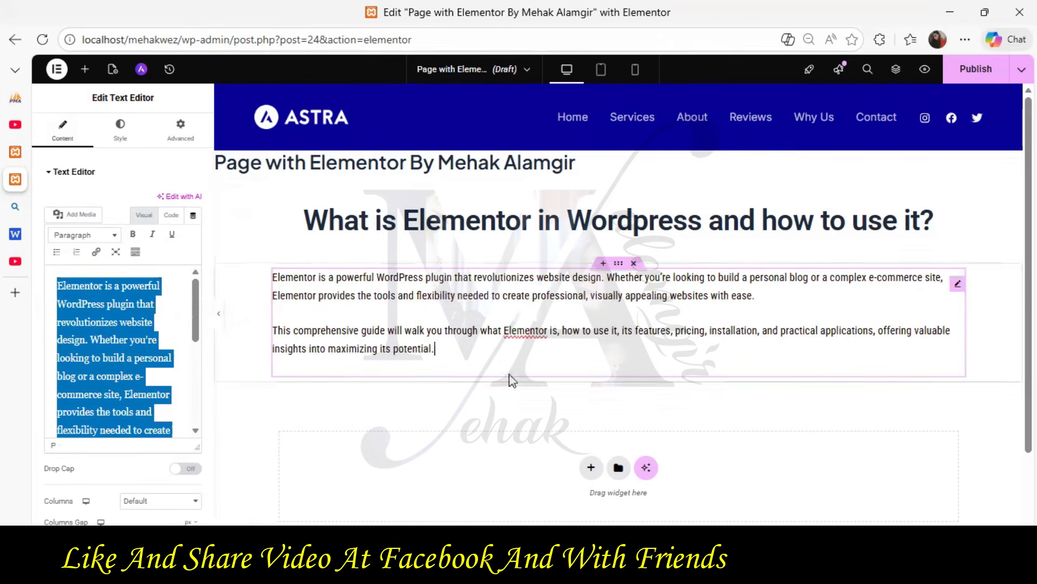
{"action": "left_click", "coordinate": [447, 247]}
{"action": "left_click", "coordinate": [437, 350]}
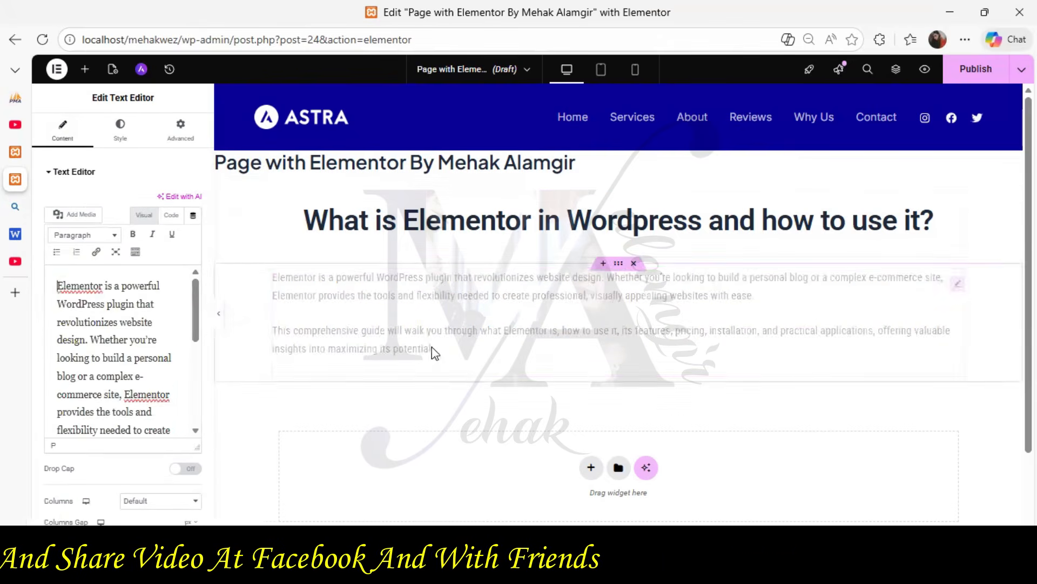
Step: Capture a screenshot of the Elementor editor with the two text paragraphs and paste it after the heading screenshot in the Word solution document
{"action": "left_click", "coordinate": [92, 565]}
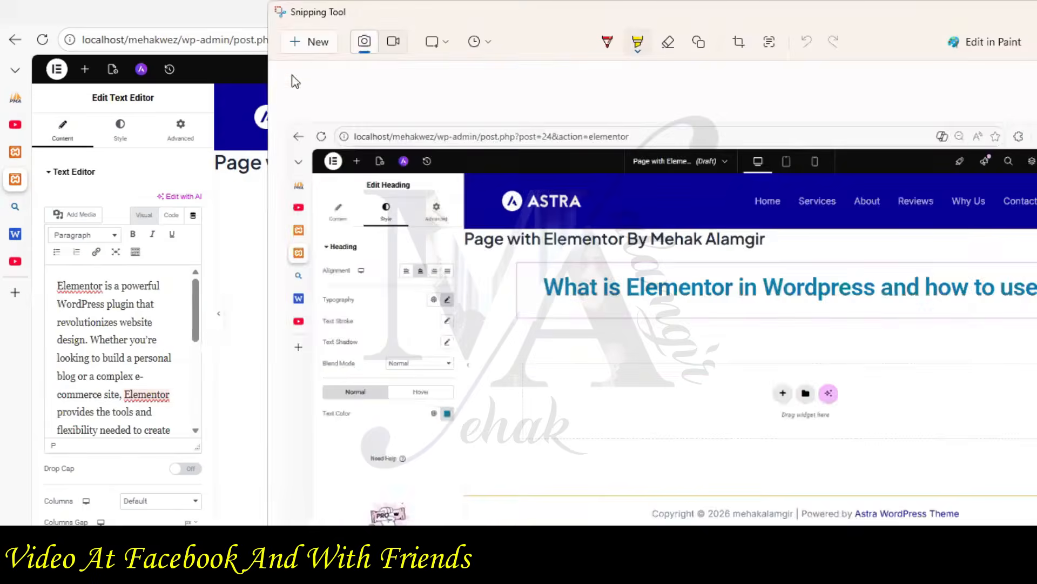
{"action": "left_click", "coordinate": [309, 41]}
{"action": "left_click_drag", "start_coordinate": [3, 25], "coordinate": [1036, 509]}
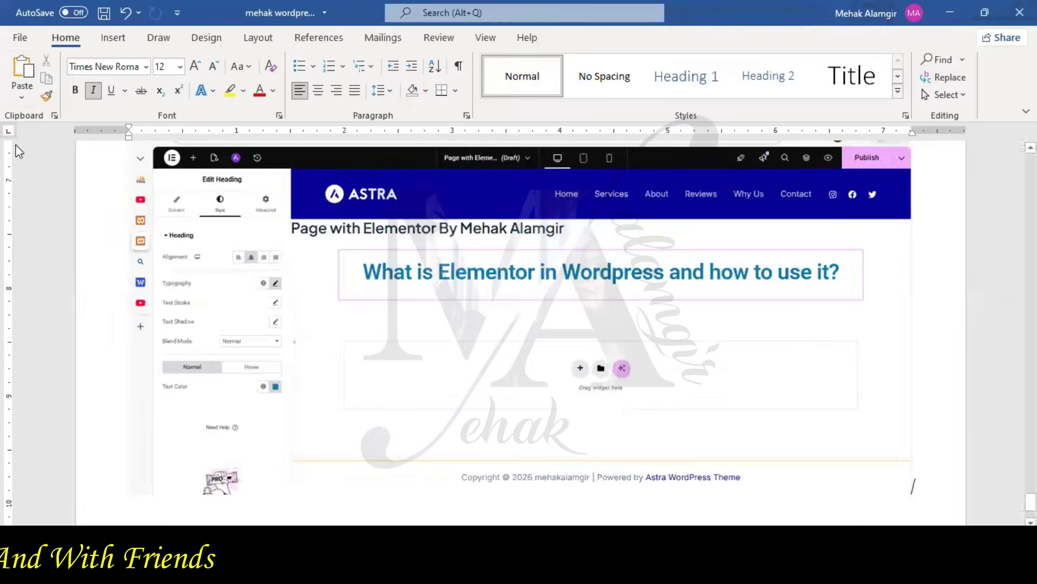
{"action": "left_click", "coordinate": [26, 72]}
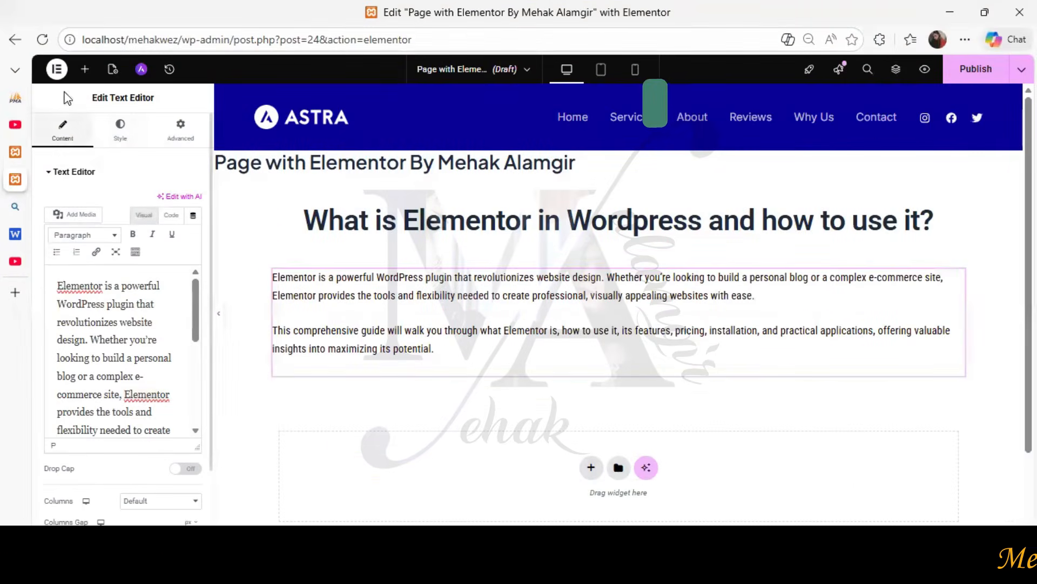
Step: Add an Image widget below the text paragraphs on the Elementor page
{"action": "left_click", "coordinate": [85, 68]}
{"action": "scroll", "coordinate": [157, 260], "scroll_direction": "down", "scroll_amount": 2}
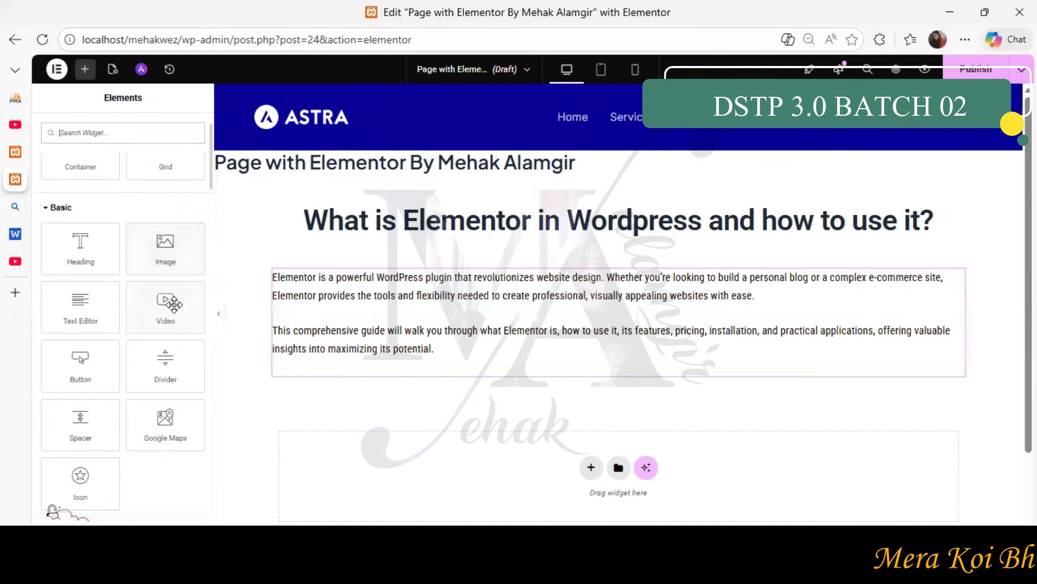
{"action": "left_click_drag", "start_coordinate": [665, 489], "coordinate": [646, 468]}
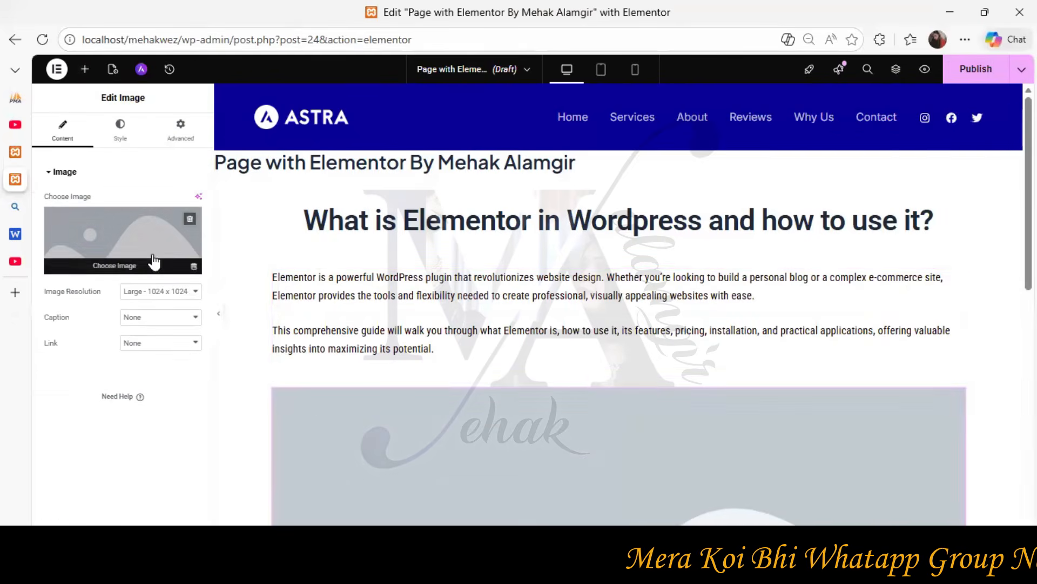
{"action": "left_click", "coordinate": [15, 234]}
{"action": "scroll", "coordinate": [465, 402], "scroll_direction": "down", "scroll_amount": 10}
{"action": "scroll", "coordinate": [475, 414], "scroll_direction": "down", "scroll_amount": 5}
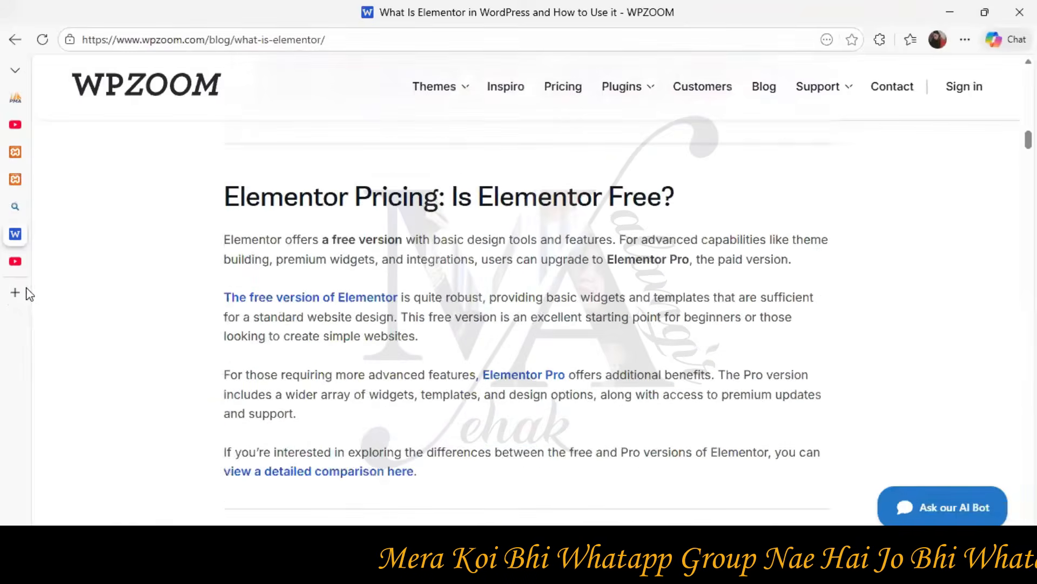
Step: Search Bing for "elementor" in a new browser tab and show the image results
{"action": "key", "text": "ctrl+t"}
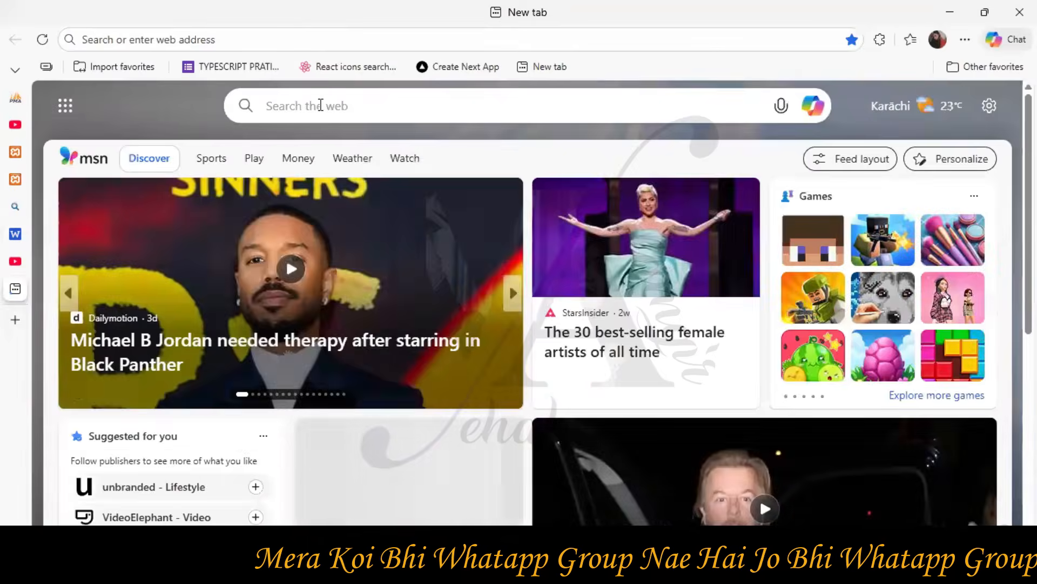
{"action": "left_click", "coordinate": [321, 106]}
{"action": "type", "text": "elementor"}
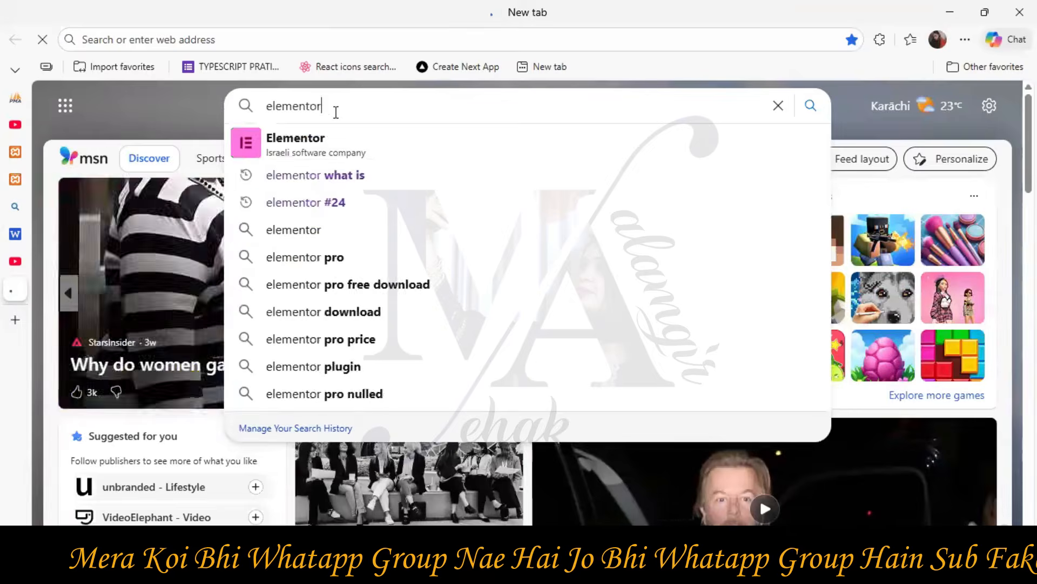
{"action": "key", "text": "Return"}
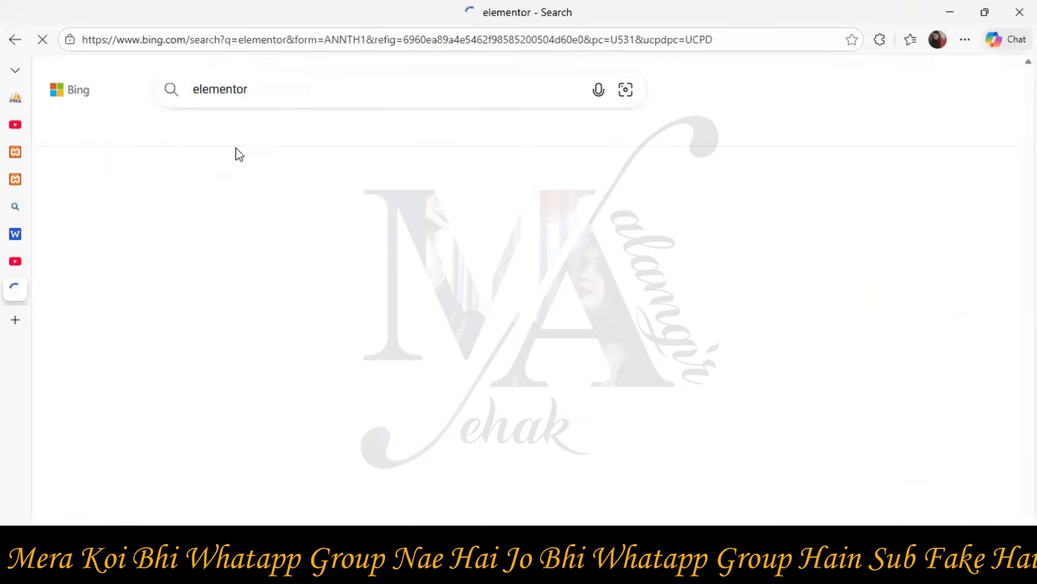
{"action": "left_click", "coordinate": [346, 128]}
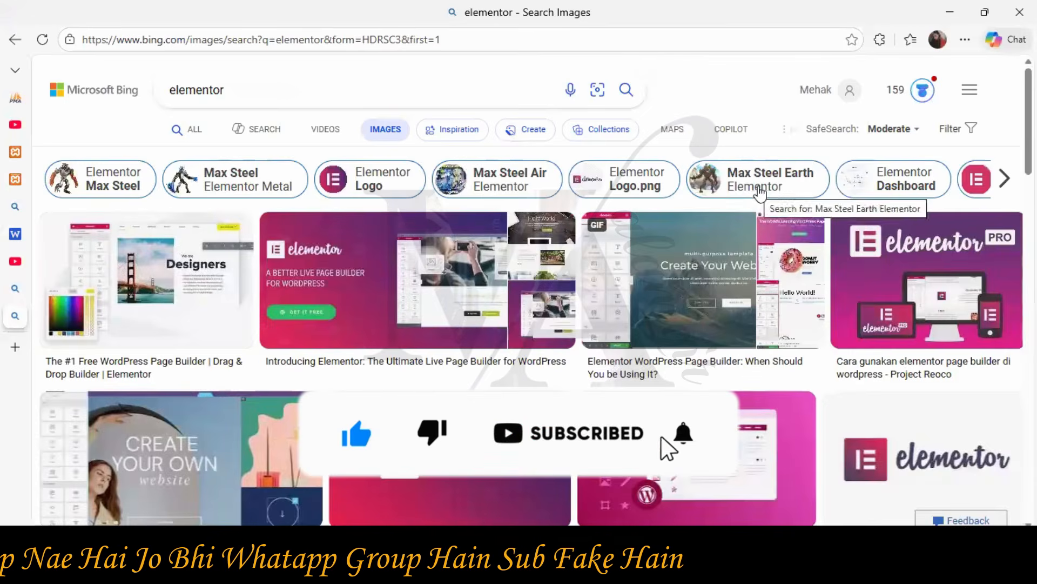
{"action": "scroll", "coordinate": [662, 381], "scroll_direction": "down", "scroll_amount": 2}
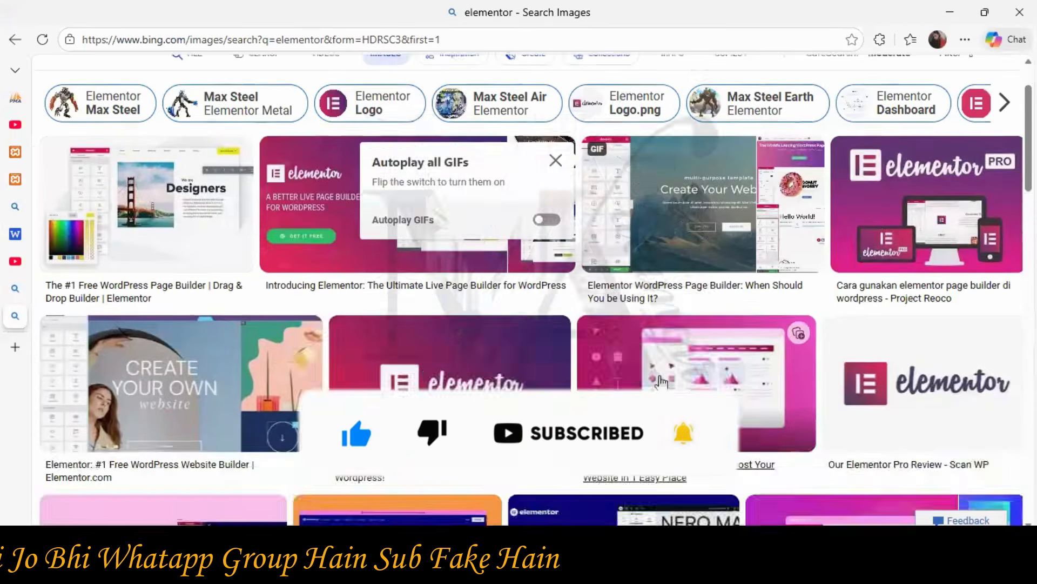
{"action": "left_click", "coordinate": [662, 381]}
{"action": "right_click", "coordinate": [340, 184]}
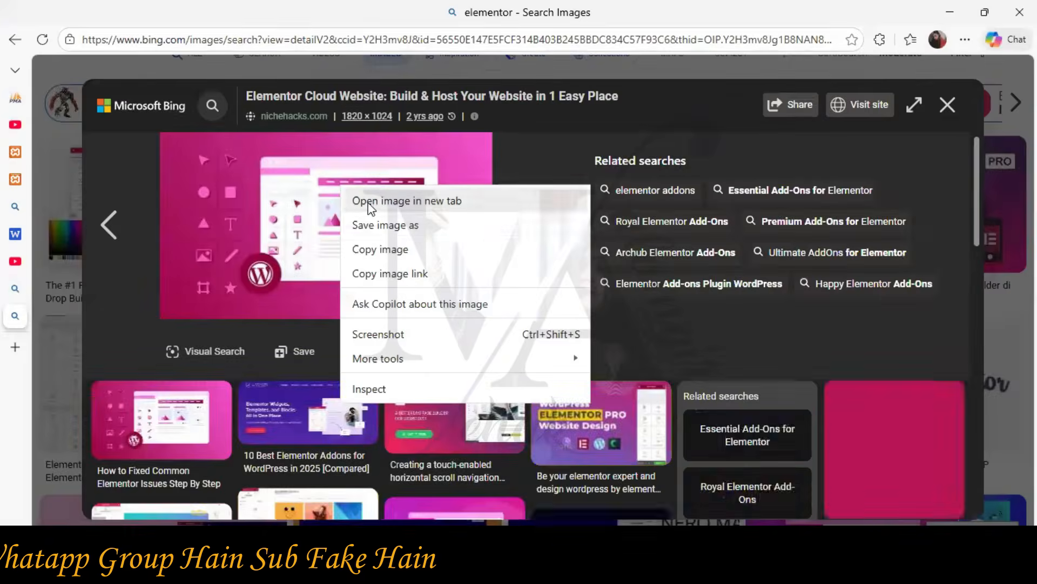
{"action": "left_click", "coordinate": [399, 226]}
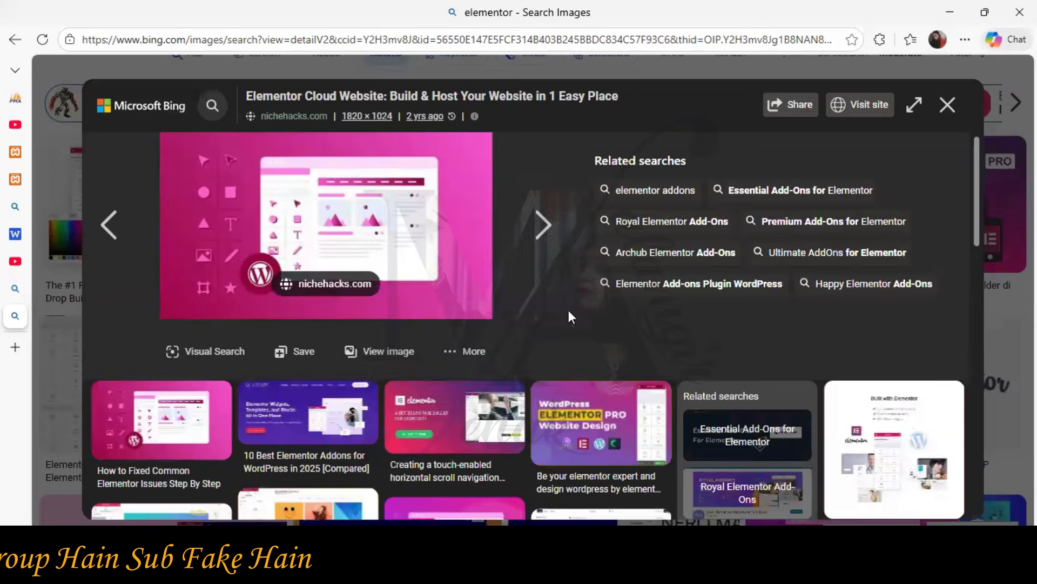
{"action": "left_click", "coordinate": [714, 515]}
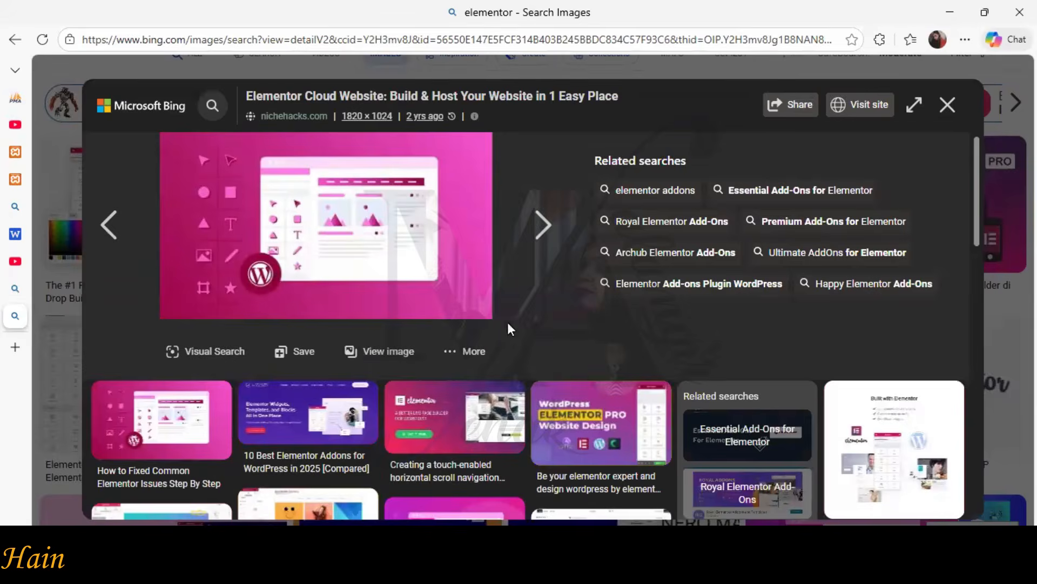
{"action": "right_click", "coordinate": [387, 187]}
{"action": "key", "text": "Escape"}
{"action": "scroll", "coordinate": [898, 103], "scroll_direction": "down", "scroll_amount": 1}
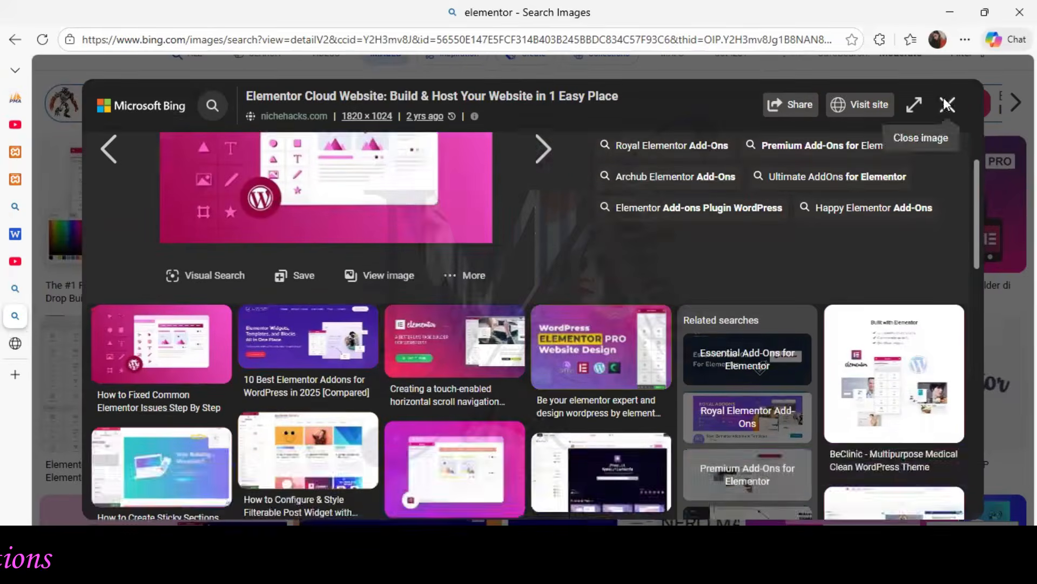
{"action": "left_click", "coordinate": [948, 104]}
{"action": "scroll", "coordinate": [487, 216], "scroll_direction": "up", "scroll_amount": 1}
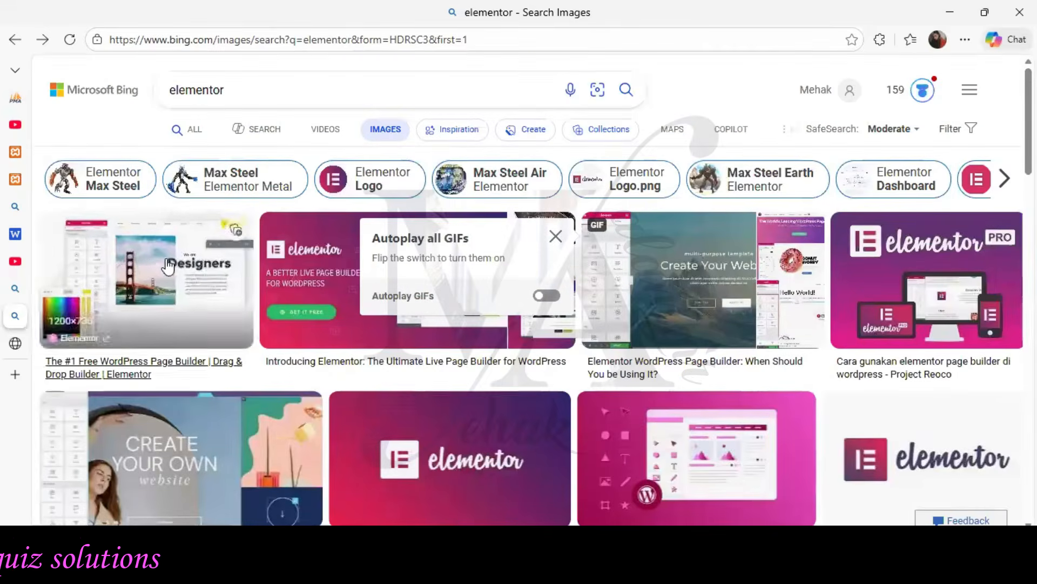
Step: Save the white Elementor logo image on the pink-purple gradient to the Desktop as the PNG file elementor-page-builder
{"action": "scroll", "coordinate": [462, 260], "scroll_direction": "down", "scroll_amount": 4}
{"action": "left_click", "coordinate": [440, 254]}
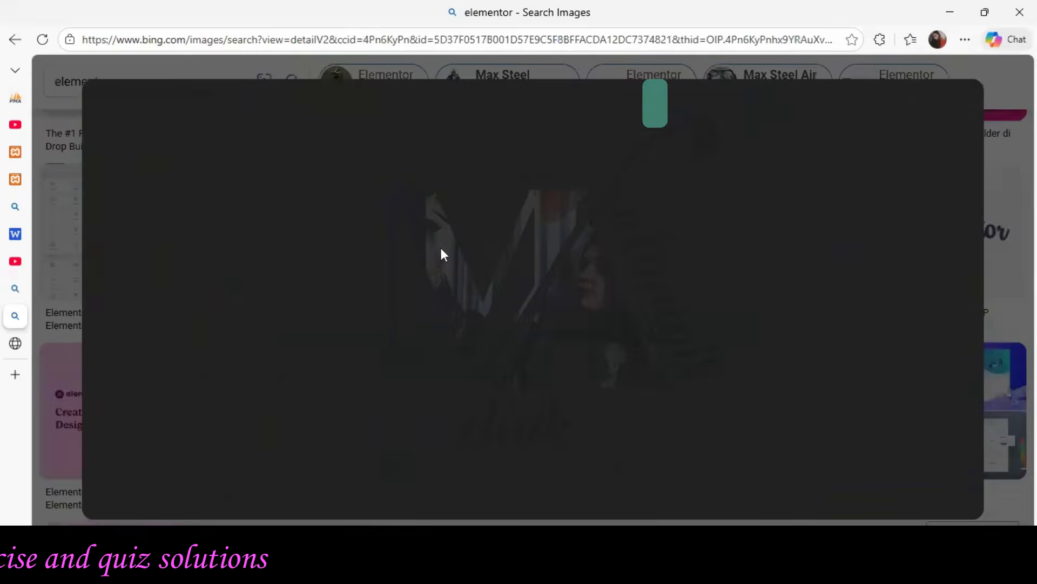
{"action": "right_click", "coordinate": [338, 207]}
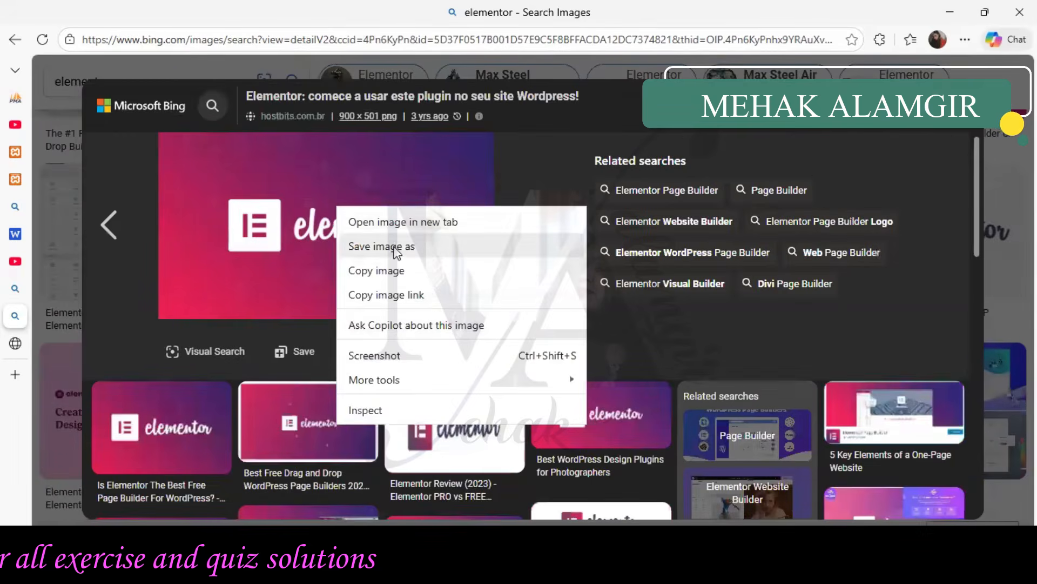
{"action": "left_click", "coordinate": [394, 248]}
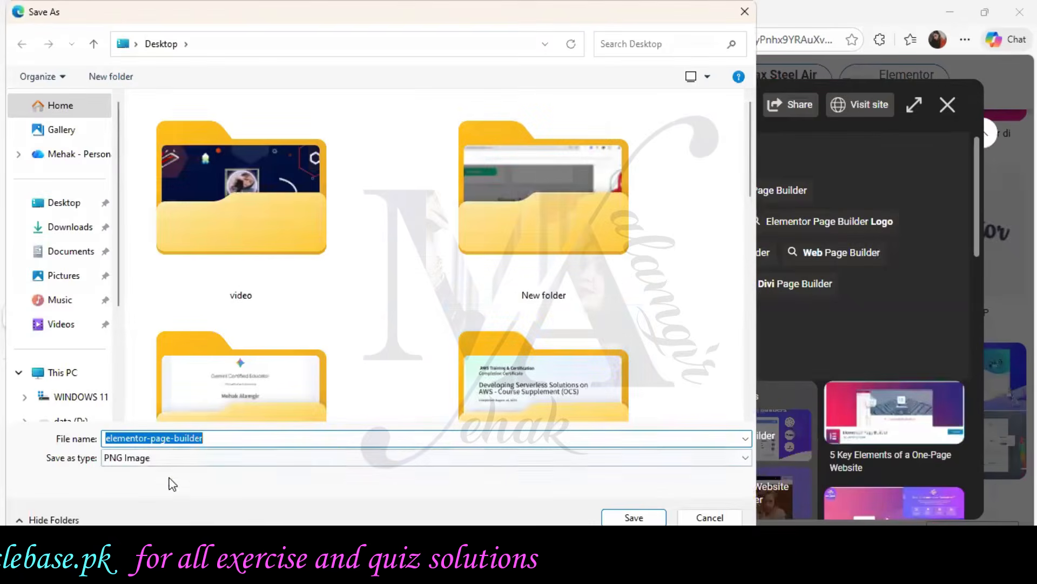
{"action": "left_click", "coordinate": [634, 517]}
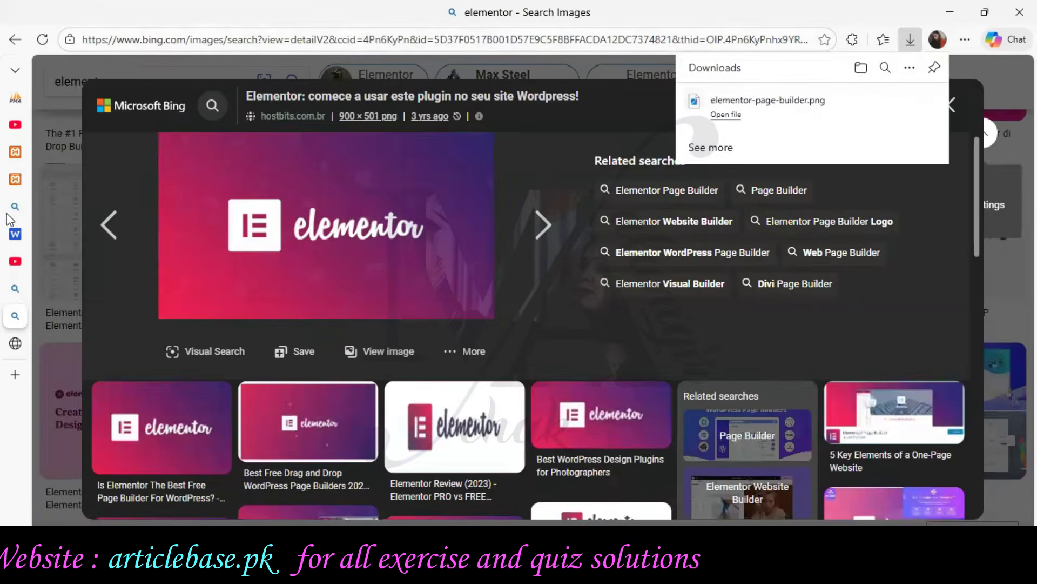
Step: Upload elementor-page-builder from the Desktop and use it as the image of the empty Image widget on the Elementor page
{"action": "left_click", "coordinate": [13, 181]}
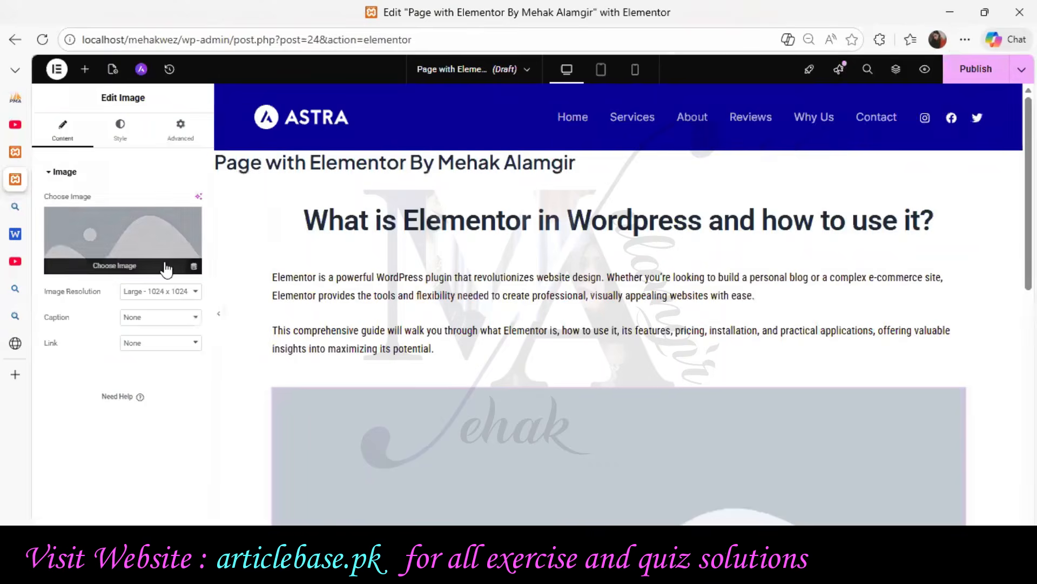
{"action": "left_click", "coordinate": [123, 243]}
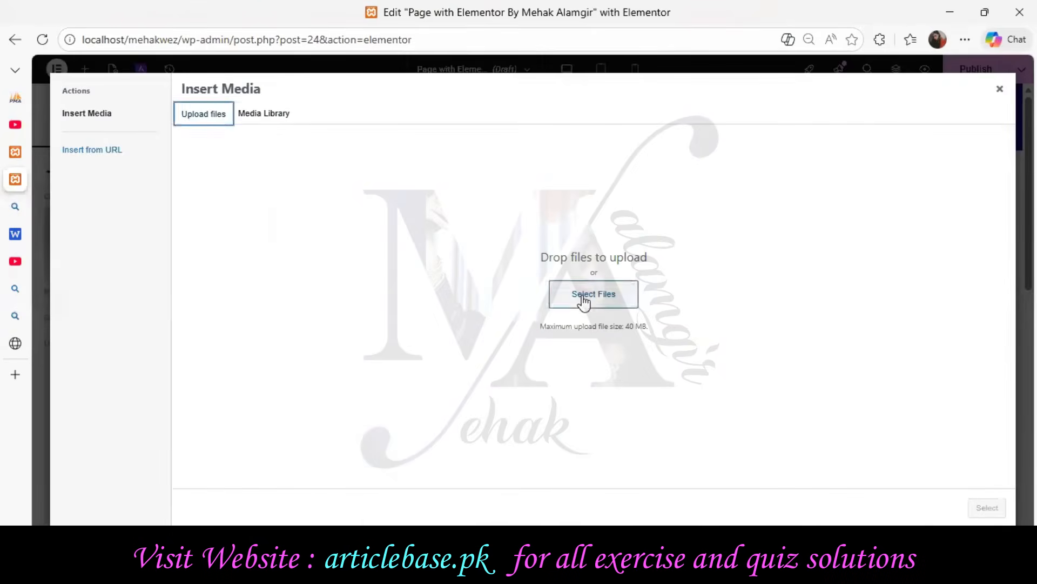
{"action": "left_click", "coordinate": [76, 154]}
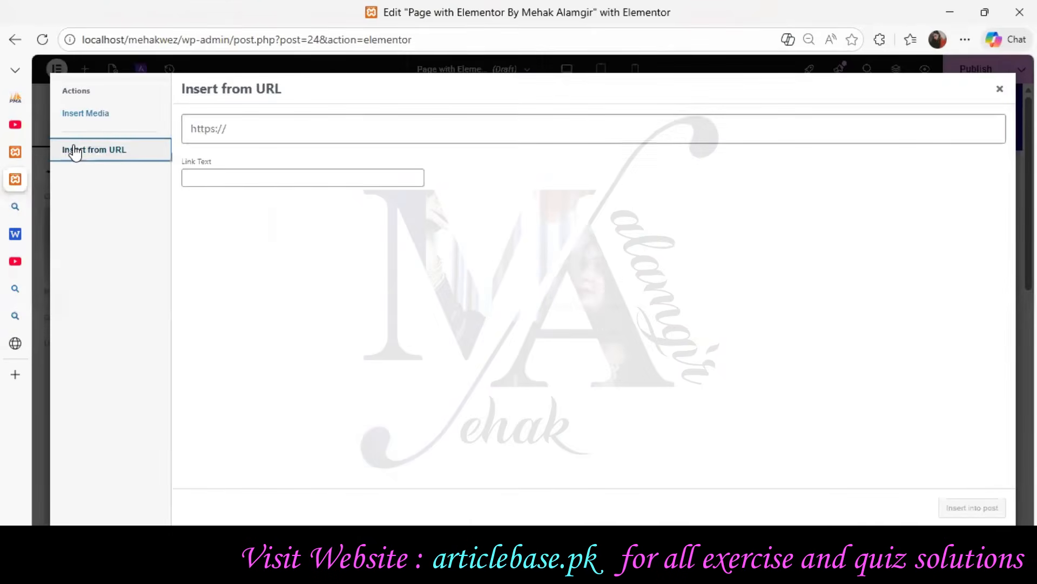
{"action": "left_click", "coordinate": [103, 114]}
{"action": "left_click", "coordinate": [631, 302]}
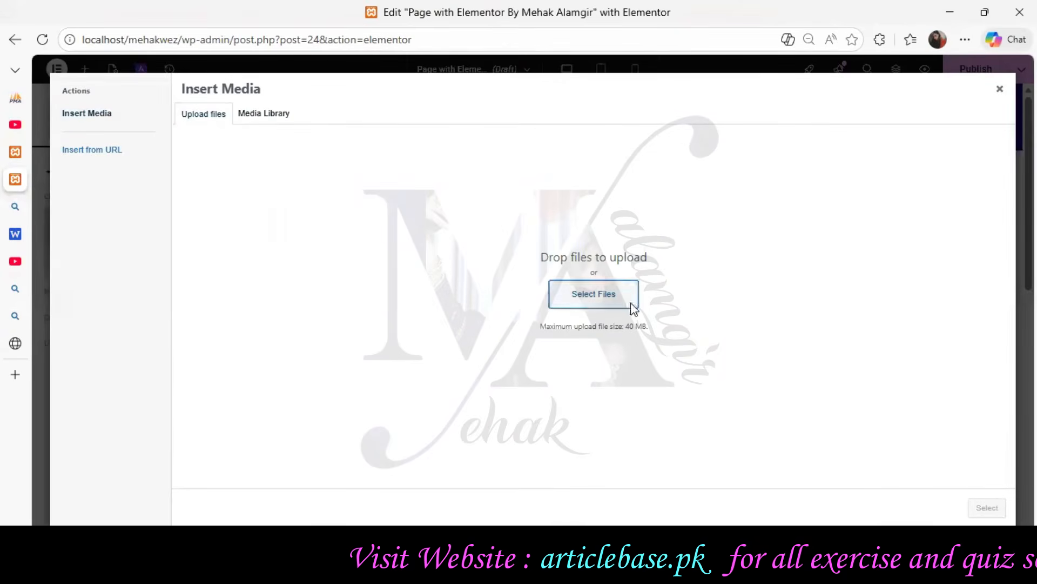
{"action": "scroll", "coordinate": [465, 303], "scroll_direction": "down", "scroll_amount": 10}
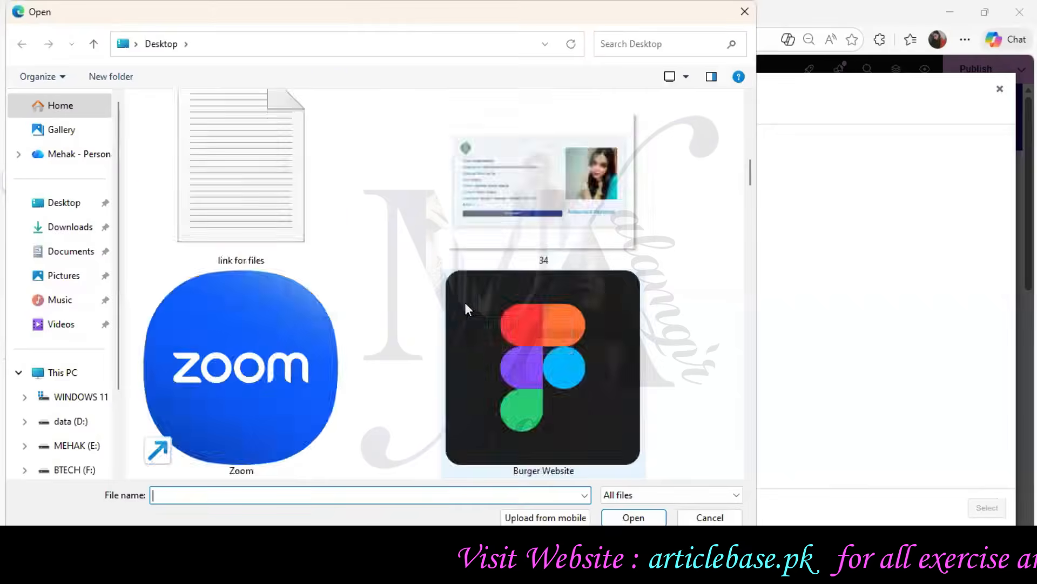
{"action": "scroll", "coordinate": [468, 310], "scroll_direction": "down", "scroll_amount": 5}
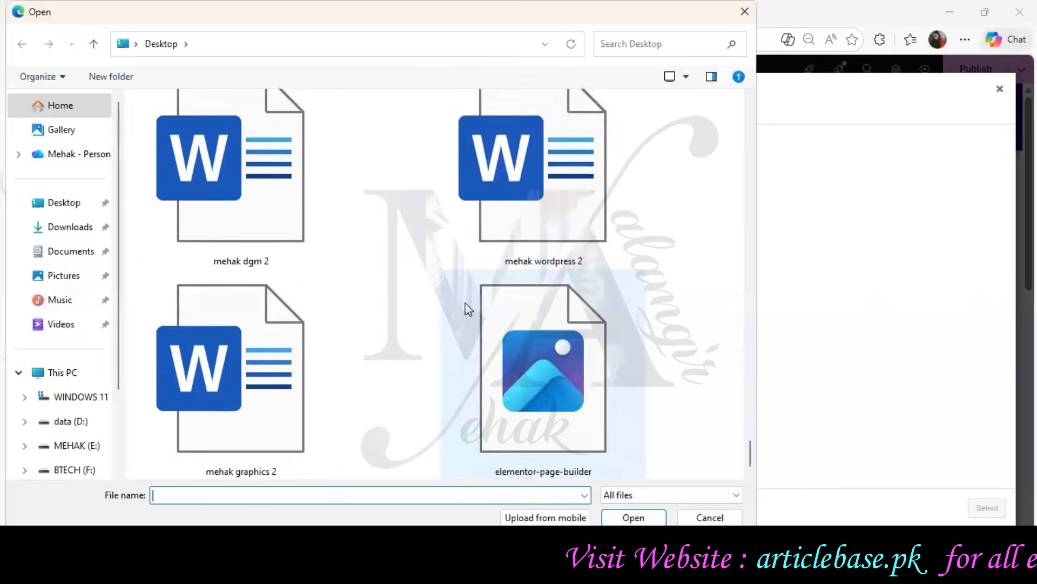
{"action": "double_click", "coordinate": [509, 413]}
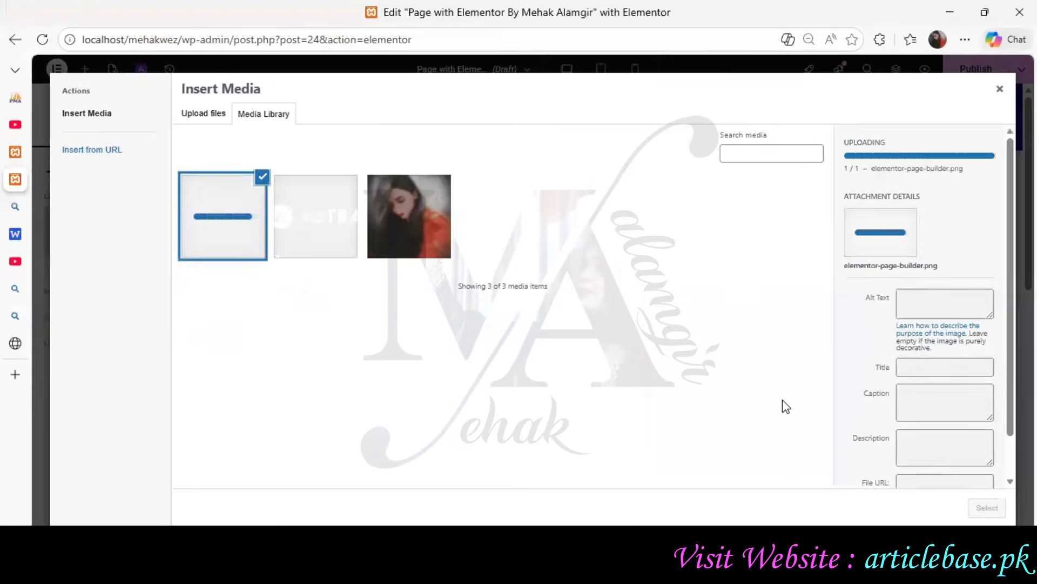
{"action": "left_click", "coordinate": [987, 508]}
Step: Add a Text Editor widget below the Elementor logo image on the page
{"action": "scroll", "coordinate": [744, 377], "scroll_direction": "down", "scroll_amount": 5}
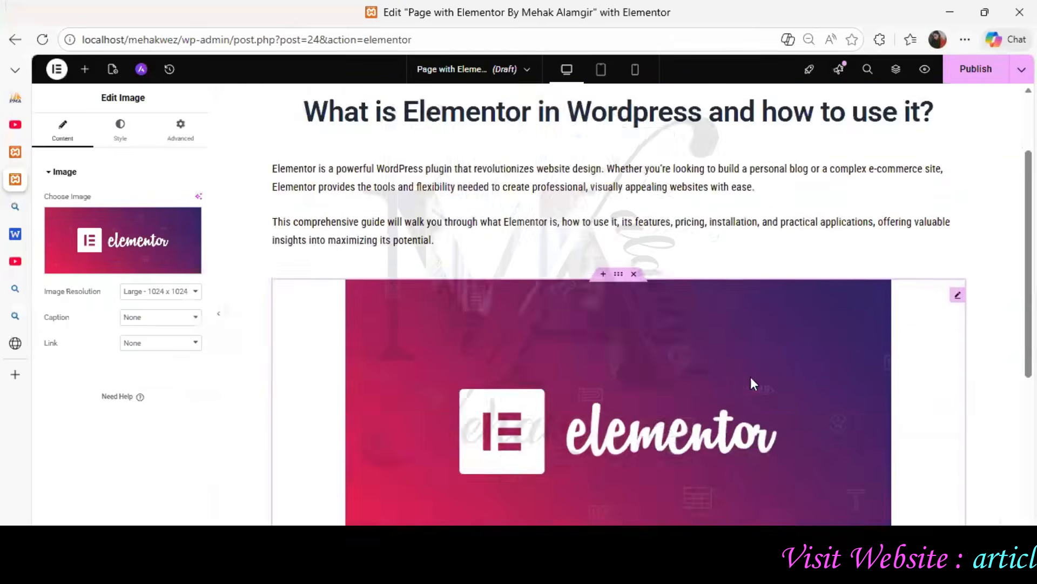
{"action": "scroll", "coordinate": [627, 465], "scroll_direction": "down", "scroll_amount": 2}
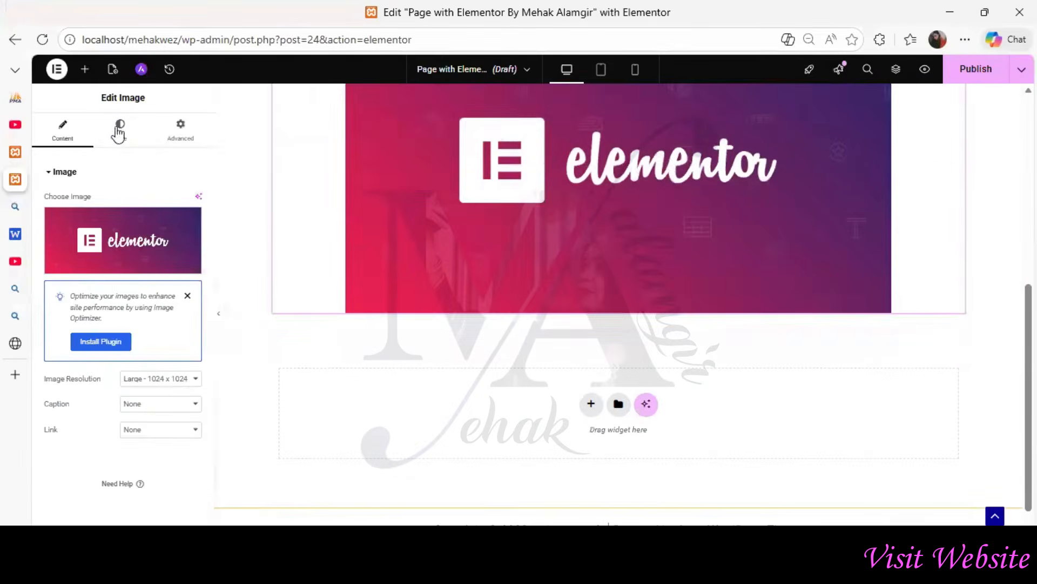
{"action": "left_click", "coordinate": [81, 75]}
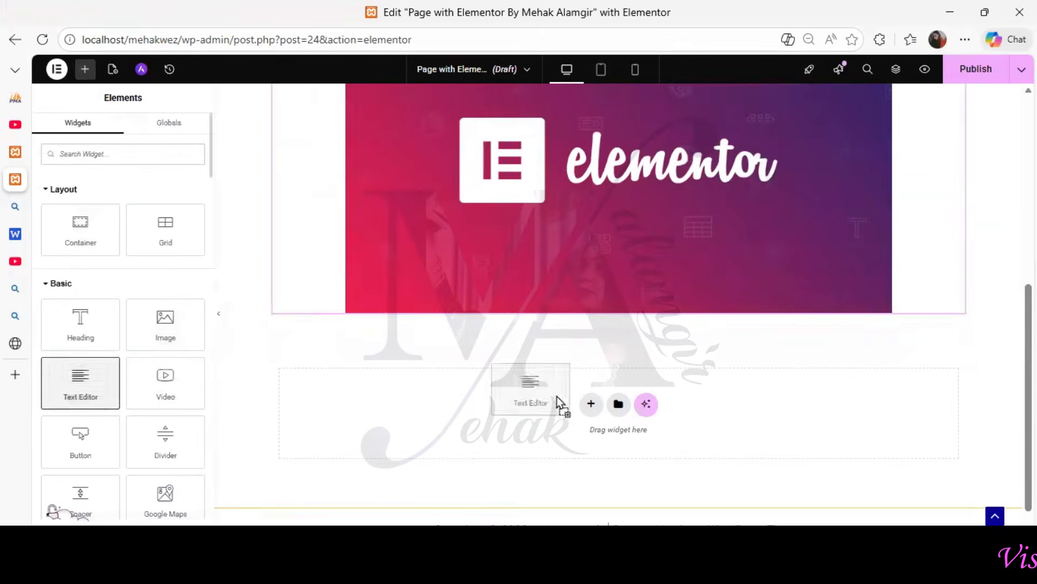
{"action": "left_click_drag", "start_coordinate": [600, 405], "coordinate": [400, 346]}
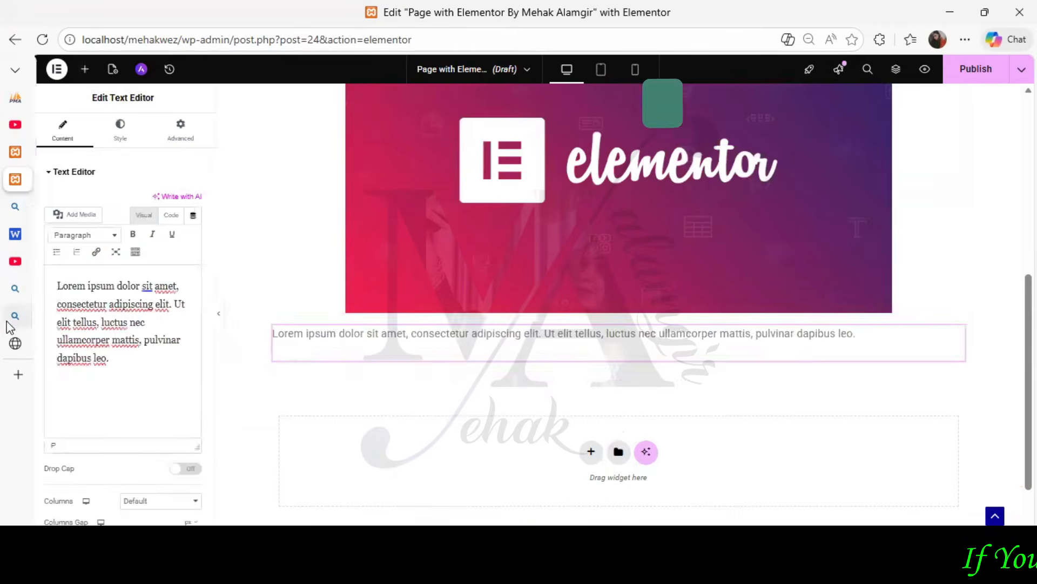
Step: Close the two Bing "elementor" search tabs that follow the WPZOOM article and the video tab in the browser
{"action": "left_click", "coordinate": [24, 317]}
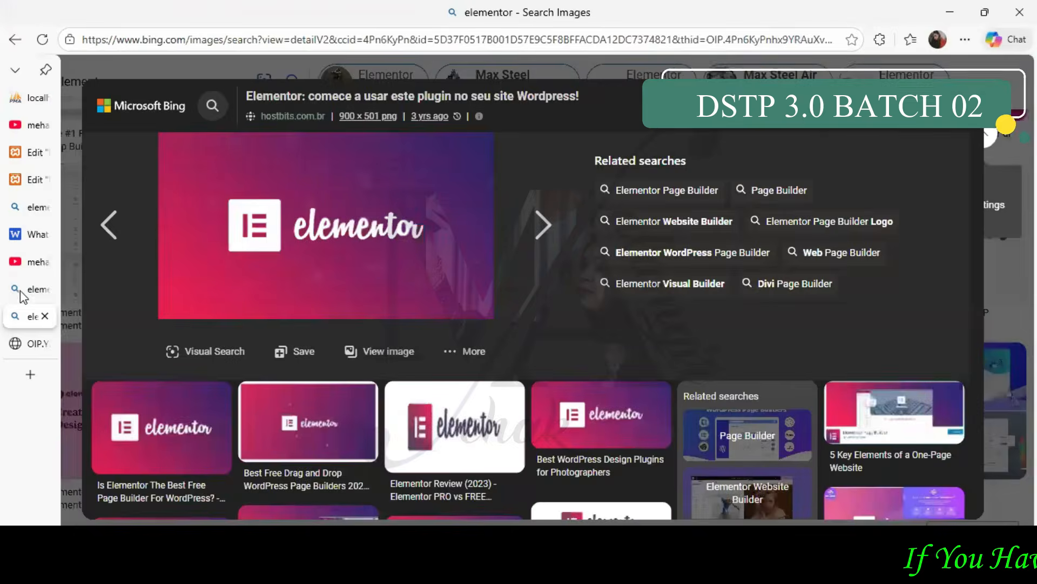
{"action": "left_click", "coordinate": [45, 316]}
{"action": "left_click", "coordinate": [32, 291]}
{"action": "left_click", "coordinate": [45, 289]}
Step: Copy the "How Much Does Elementor Cost?" section of the WPZOOM article, including its pricing list and the closing paragraph
{"action": "left_click", "coordinate": [32, 238]}
{"action": "scroll", "coordinate": [386, 297], "scroll_direction": "down", "scroll_amount": 1}
{"action": "scroll", "coordinate": [378, 297], "scroll_direction": "up", "scroll_amount": 1}
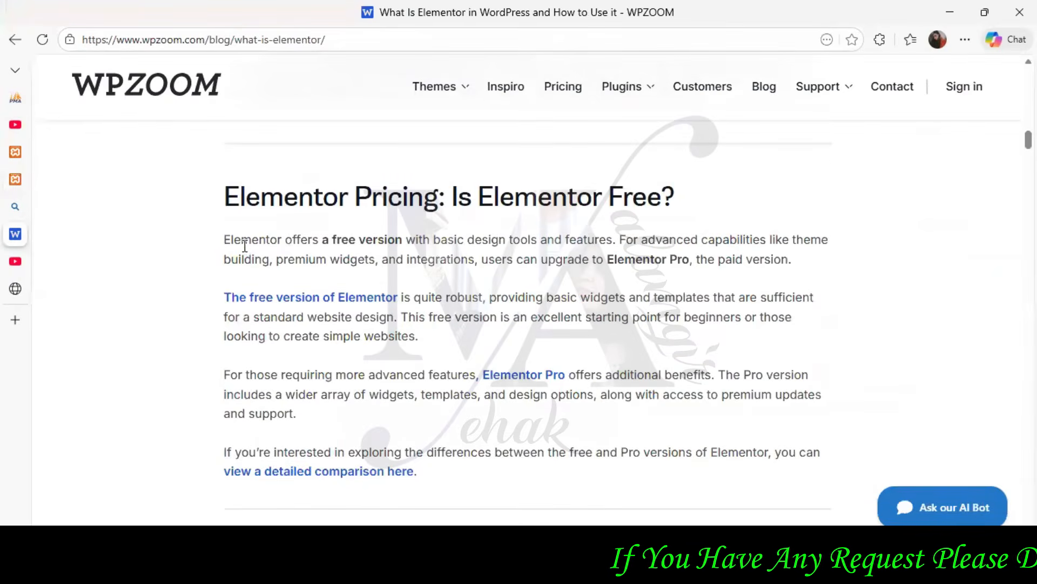
{"action": "scroll", "coordinate": [353, 346], "scroll_direction": "down", "scroll_amount": 5}
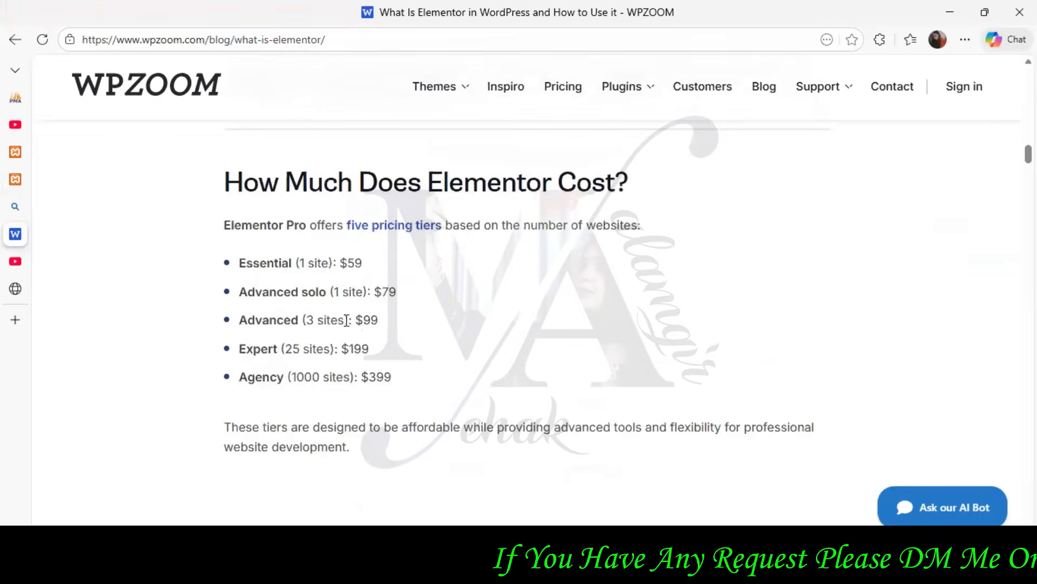
{"action": "left_click_drag", "start_coordinate": [230, 186], "coordinate": [367, 432]}
{"action": "right_click", "coordinate": [377, 197]}
{"action": "left_click", "coordinate": [385, 205]}
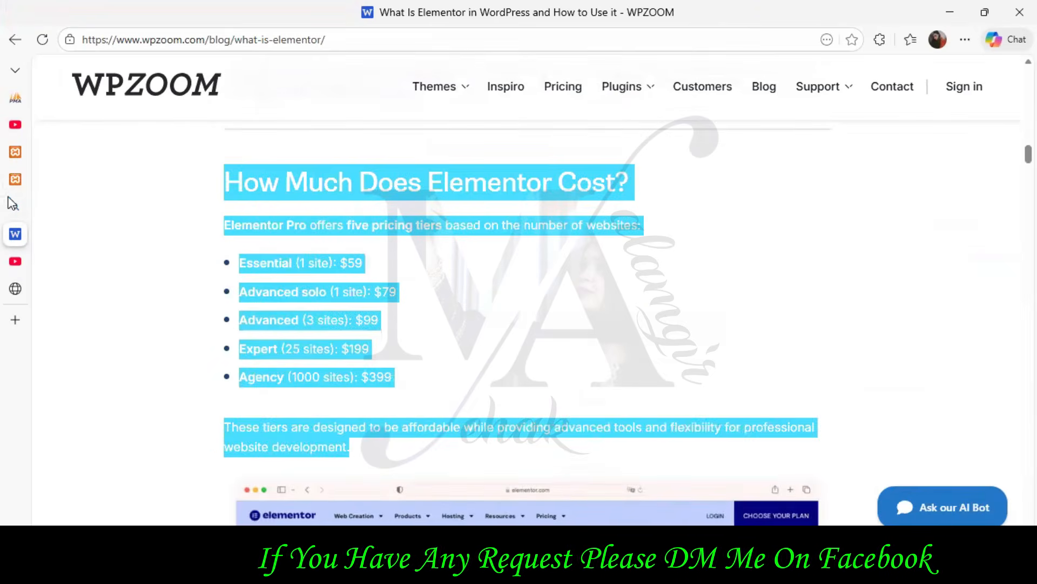
Step: Replace the placeholder text of the new Text Editor widget with the copied "How Much Does Elementor Cost?" section
{"action": "left_click", "coordinate": [15, 179]}
{"action": "right_click", "coordinate": [312, 341]}
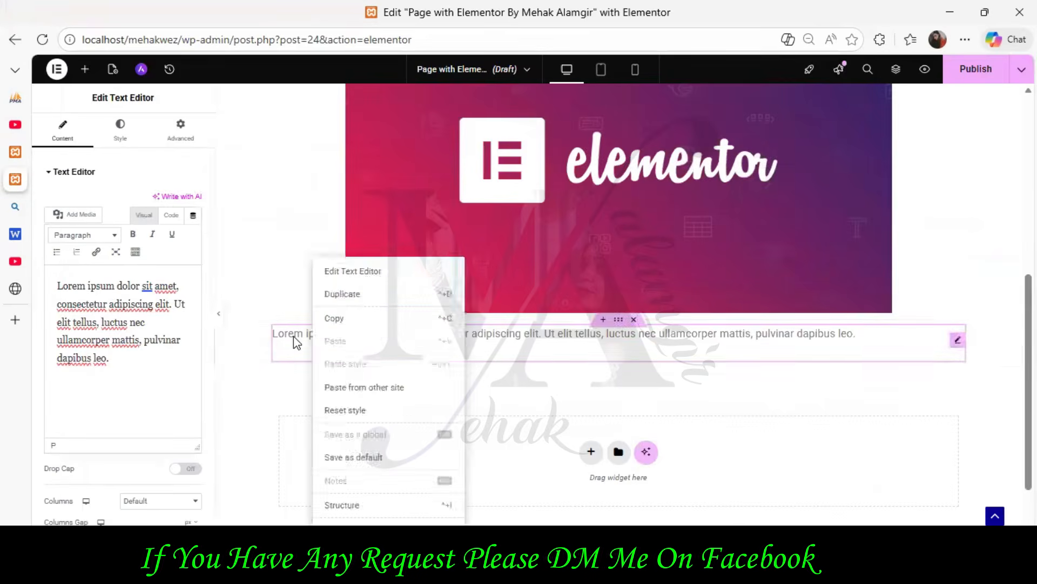
{"action": "left_click", "coordinate": [294, 336]}
{"action": "left_click", "coordinate": [160, 338]}
{"action": "key", "text": "ctrl+a"}
{"action": "key", "text": "ctrl+v"}
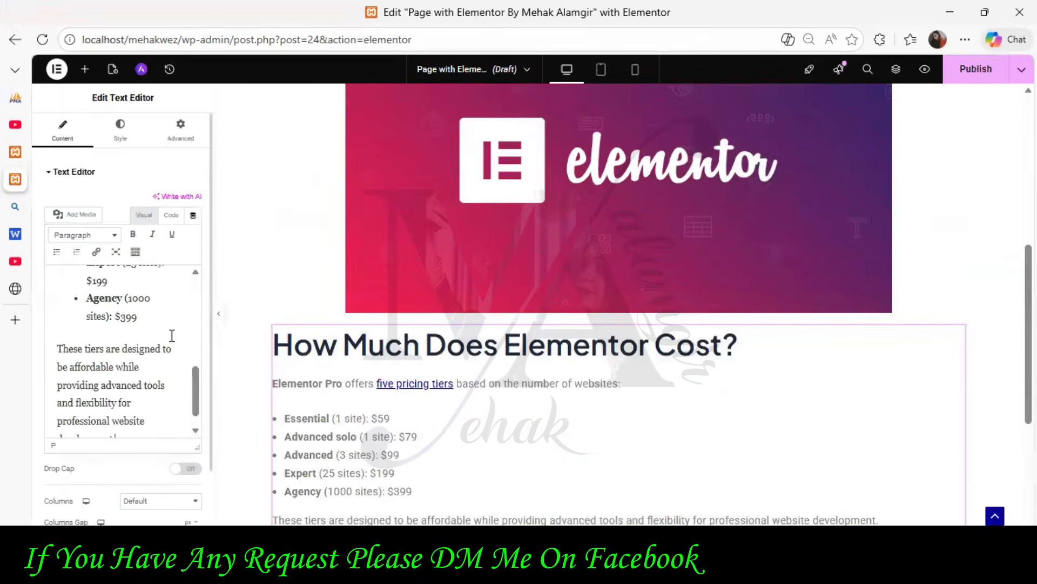
Step: Format the title "How Much Does Elementor Cost?" as Heading 3 and remove the link from "five pricing tiers"
{"action": "scroll", "coordinate": [125, 355], "scroll_direction": "up", "scroll_amount": 2}
{"action": "scroll", "coordinate": [125, 355], "scroll_direction": "up", "scroll_amount": 5}
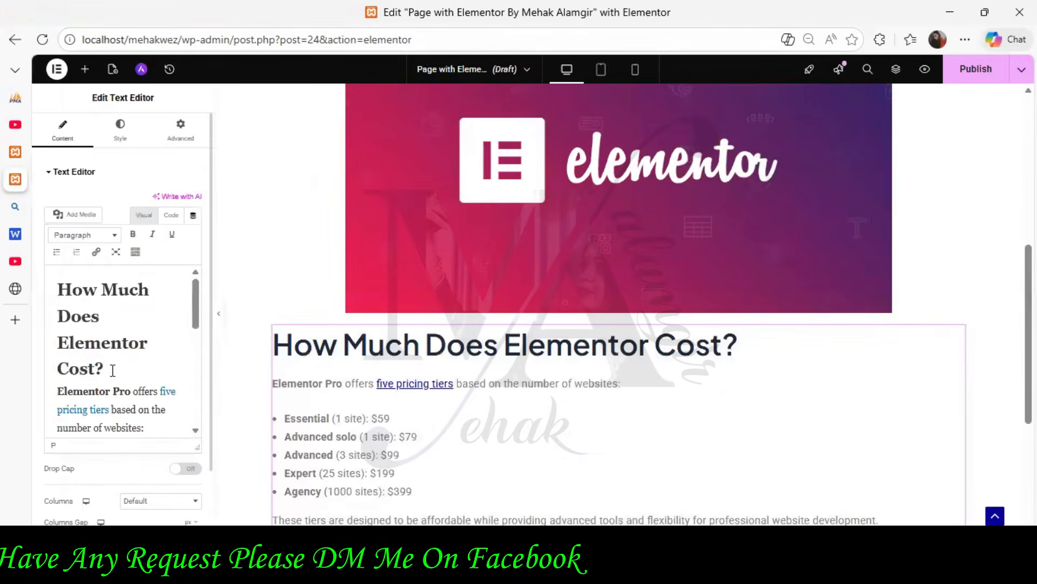
{"action": "left_click_drag", "start_coordinate": [112, 370], "coordinate": [58, 292]}
{"action": "left_click", "coordinate": [102, 235]}
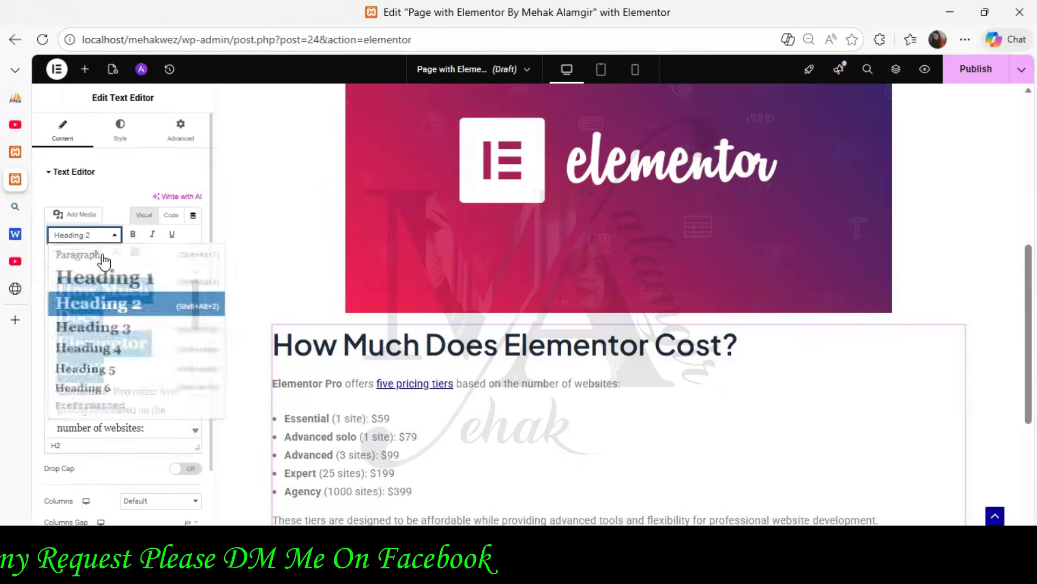
{"action": "left_click", "coordinate": [115, 329]}
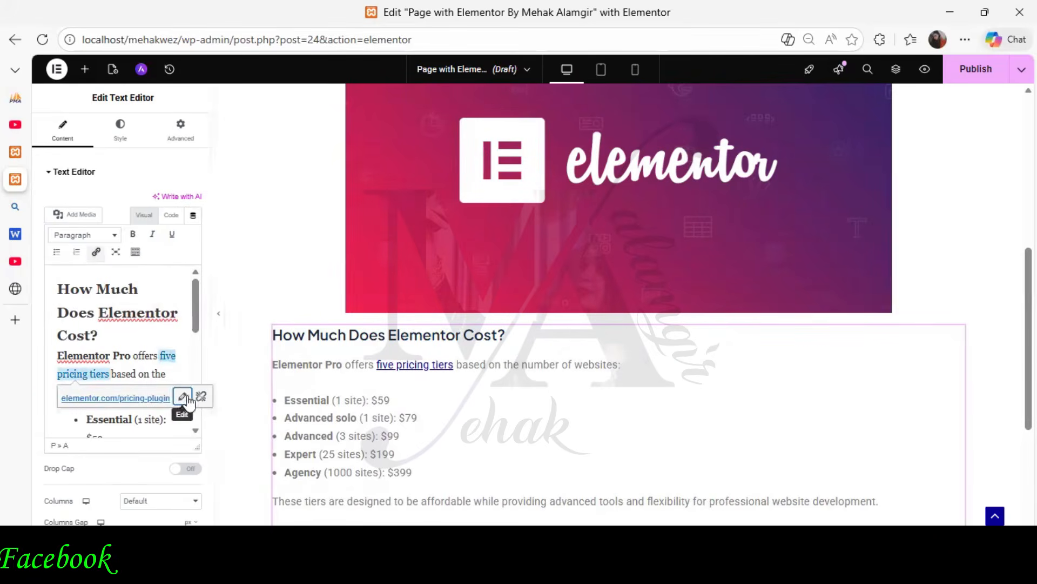
{"action": "left_click", "coordinate": [201, 397]}
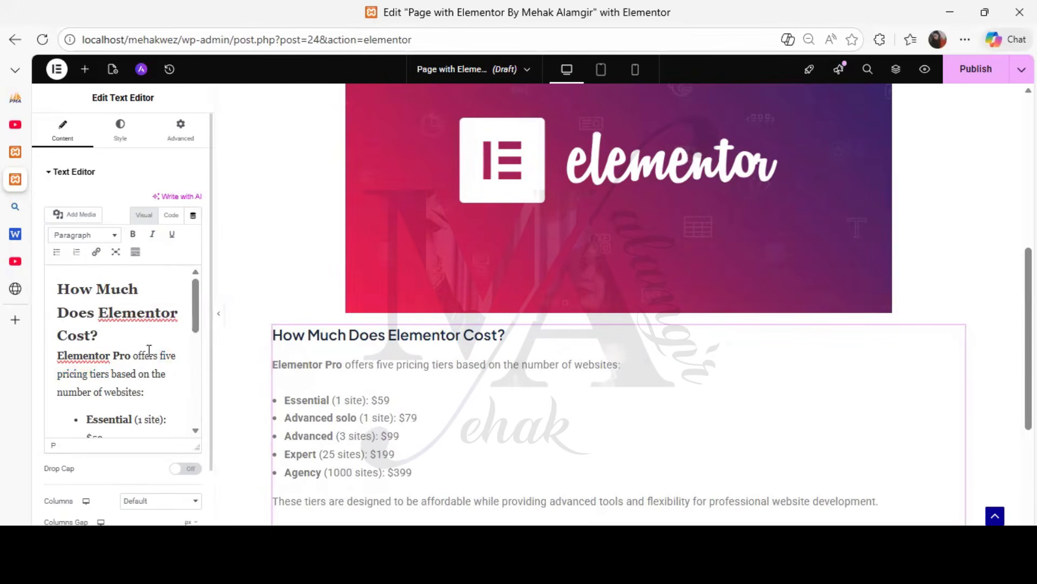
Step: Set the text color of the pricing Text Editor widget to near-black
{"action": "scroll", "coordinate": [149, 350], "scroll_direction": "down", "scroll_amount": 3}
{"action": "key", "text": "ctrl+a"}
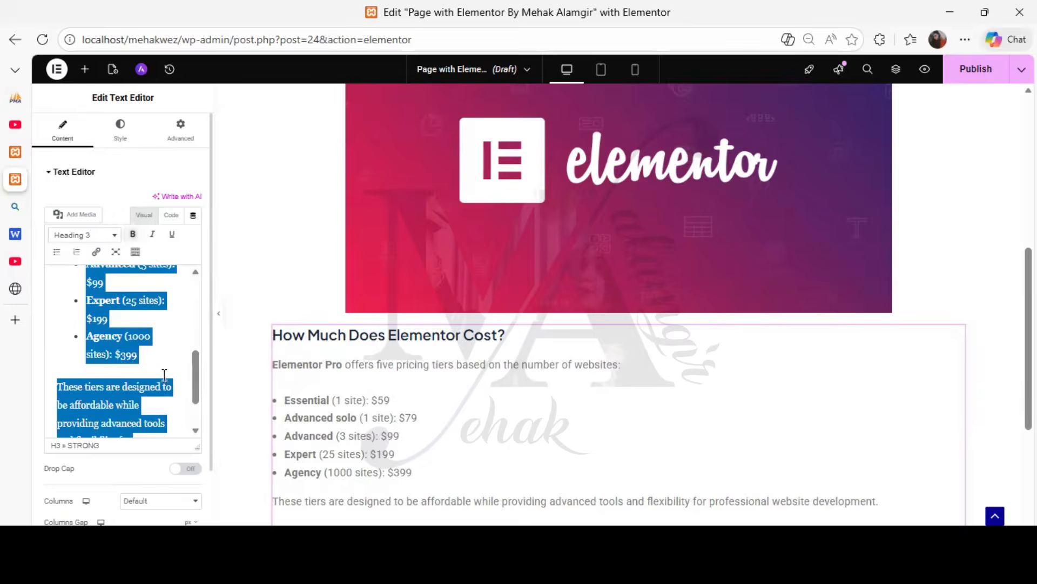
{"action": "left_click", "coordinate": [122, 141]}
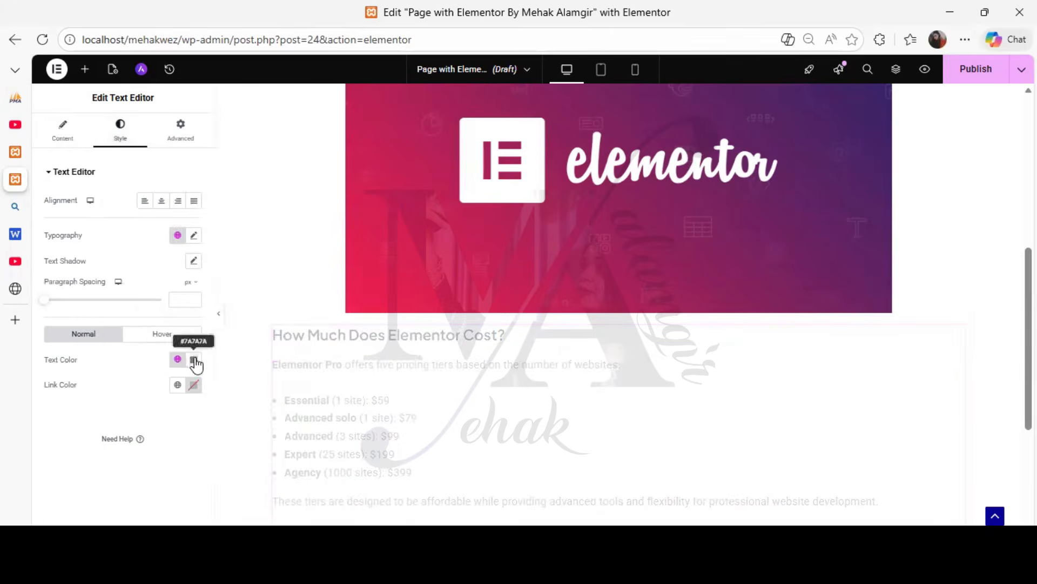
{"action": "left_click", "coordinate": [194, 360]}
{"action": "left_click_drag", "start_coordinate": [125, 254], "coordinate": [130, 291]}
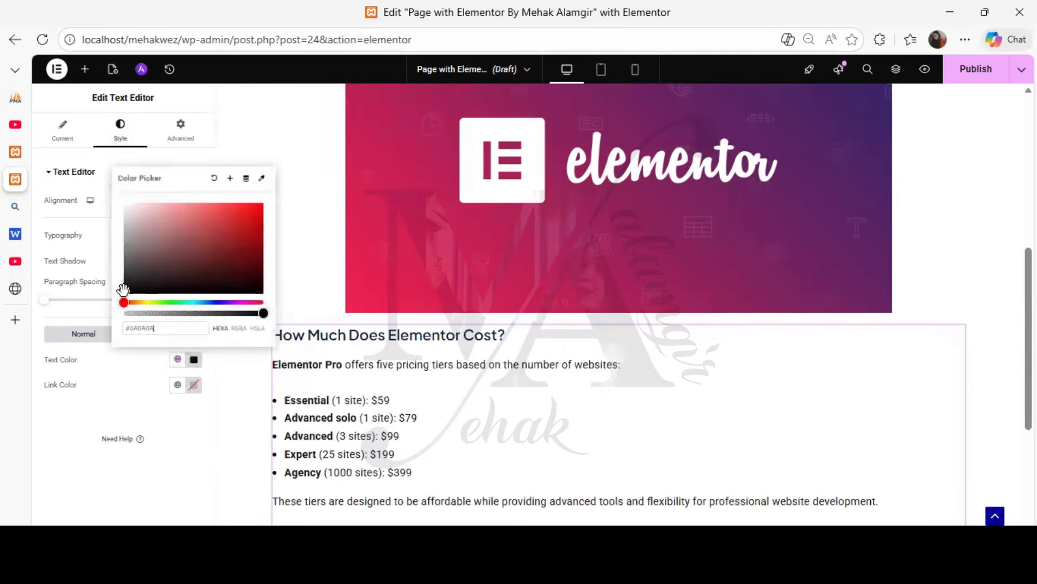
{"action": "left_click", "coordinate": [569, 463]}
Step: Add an Image widget below the Elementor pricing text
{"action": "scroll", "coordinate": [562, 398], "scroll_direction": "down", "scroll_amount": 3}
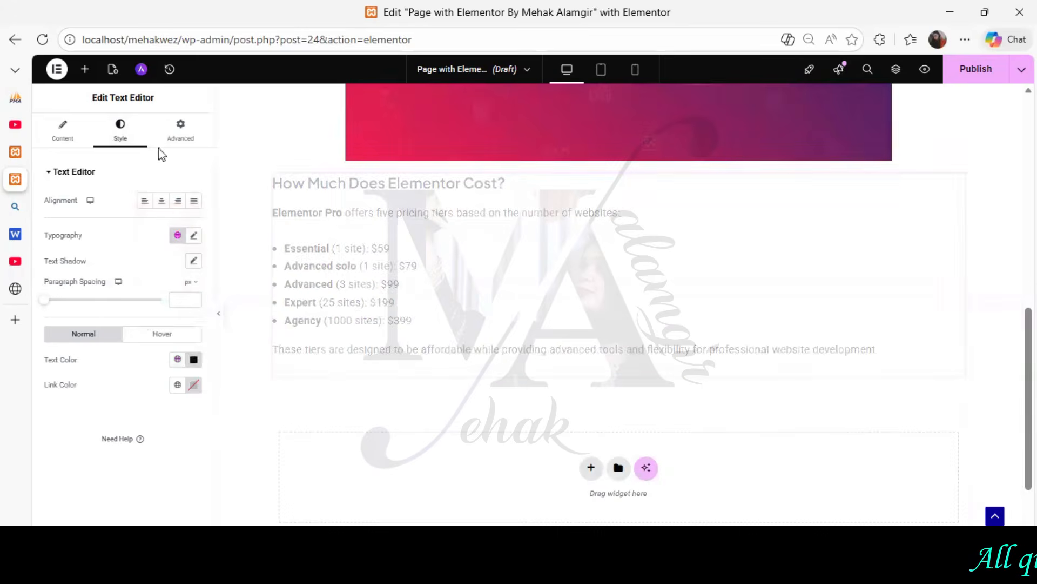
{"action": "left_click", "coordinate": [85, 70]}
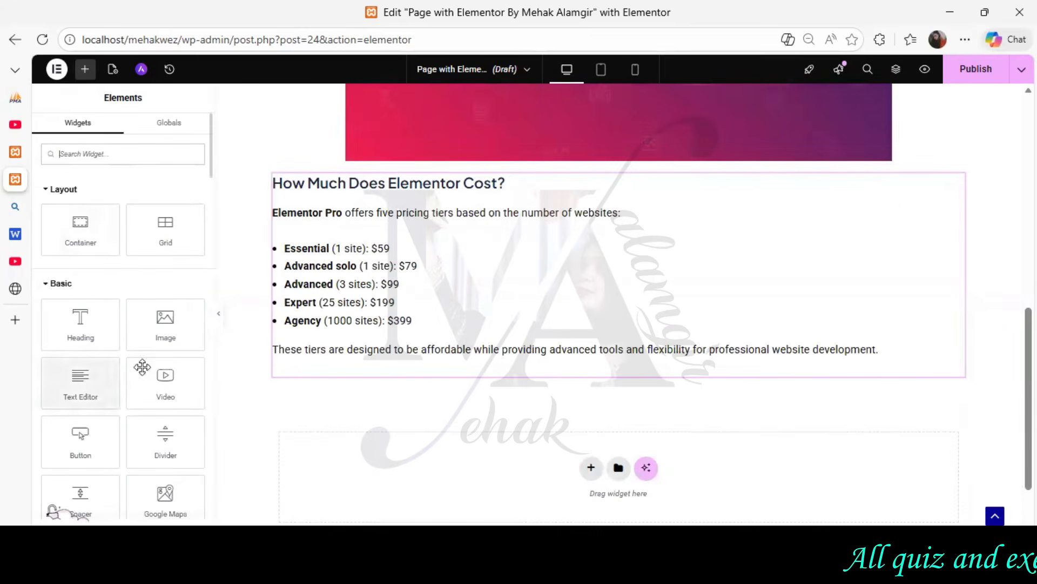
{"action": "scroll", "coordinate": [142, 367], "scroll_direction": "down", "scroll_amount": 1}
{"action": "left_click_drag", "start_coordinate": [166, 254], "coordinate": [551, 452]}
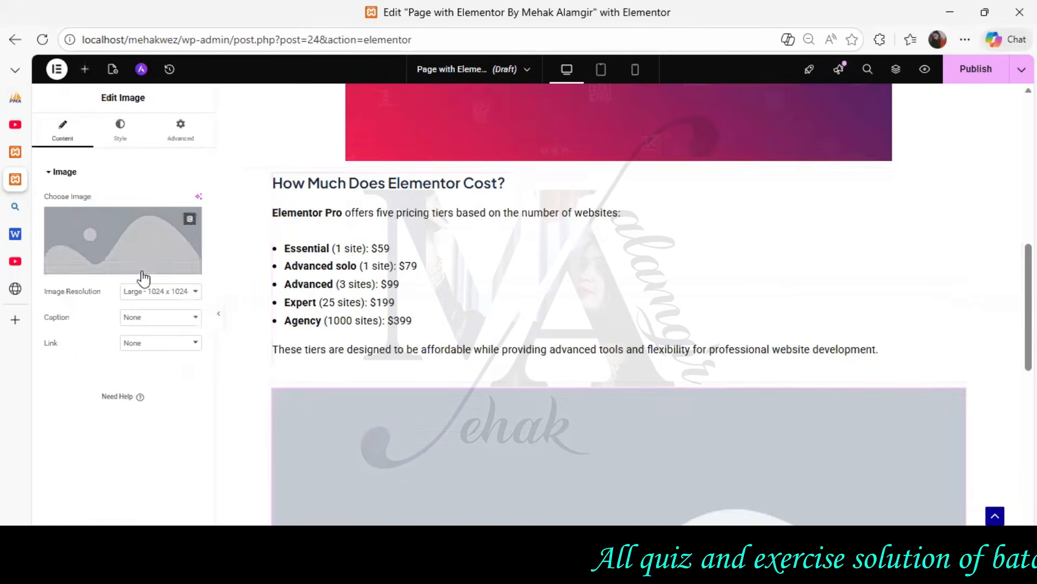
Step: Open inserting from a URL for the new Image widget and copy the address of the pink WordPress image from its browser tab
{"action": "left_click", "coordinate": [144, 273]}
{"action": "left_click", "coordinate": [101, 149]}
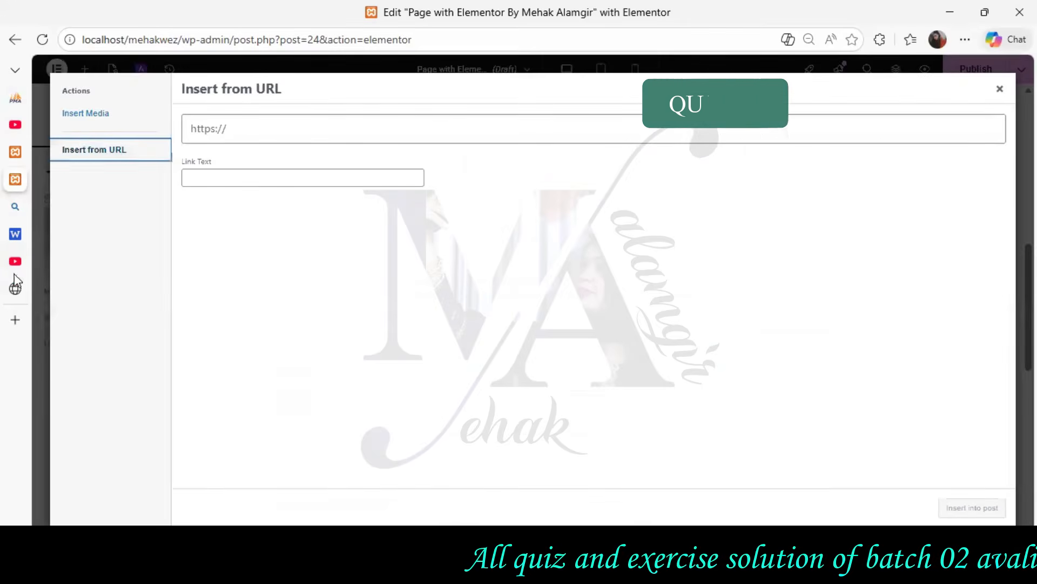
{"action": "mouse_move", "coordinate": [17, 270]}
{"action": "left_click", "coordinate": [23, 236]}
{"action": "left_click", "coordinate": [24, 288]}
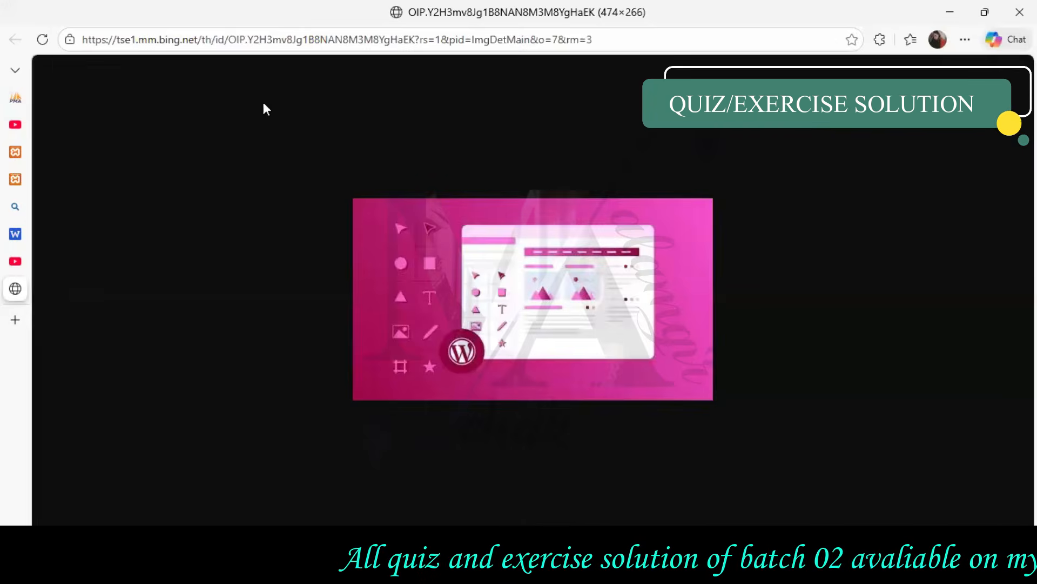
{"action": "right_click", "coordinate": [302, 41]}
{"action": "left_click", "coordinate": [348, 221]}
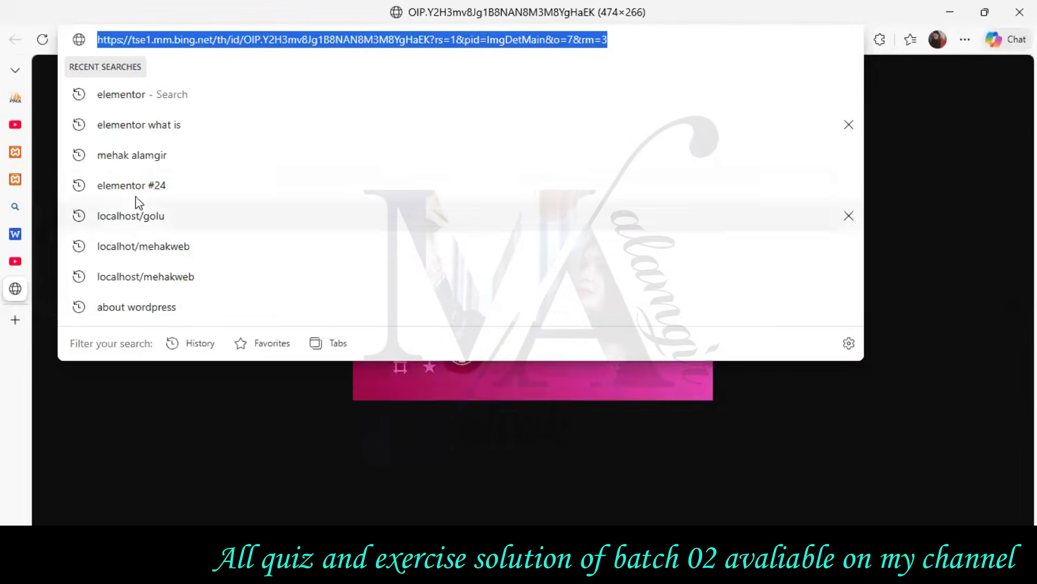
Step: Insert the pink WordPress image into the Image widget from the copied URL, with Center alignment
{"action": "left_click", "coordinate": [16, 179]}
{"action": "left_click", "coordinate": [229, 130]}
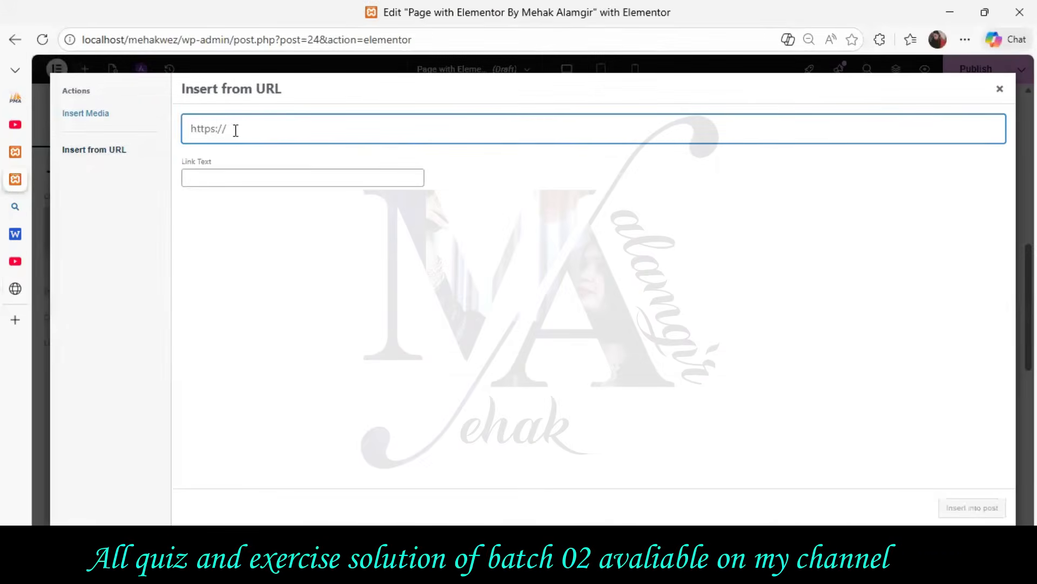
{"action": "key", "text": "ctrl+v"}
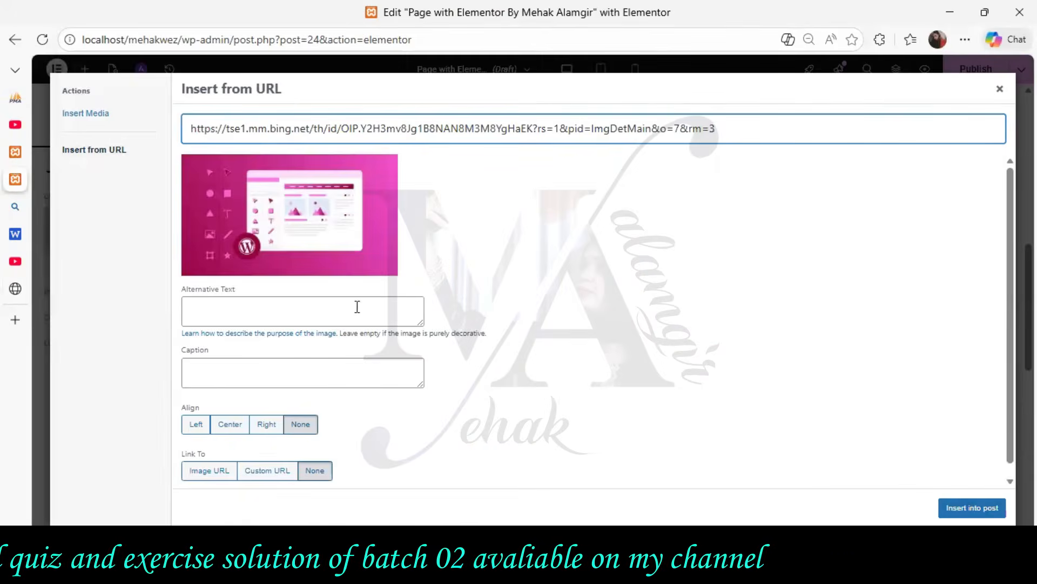
{"action": "left_click", "coordinate": [241, 424]}
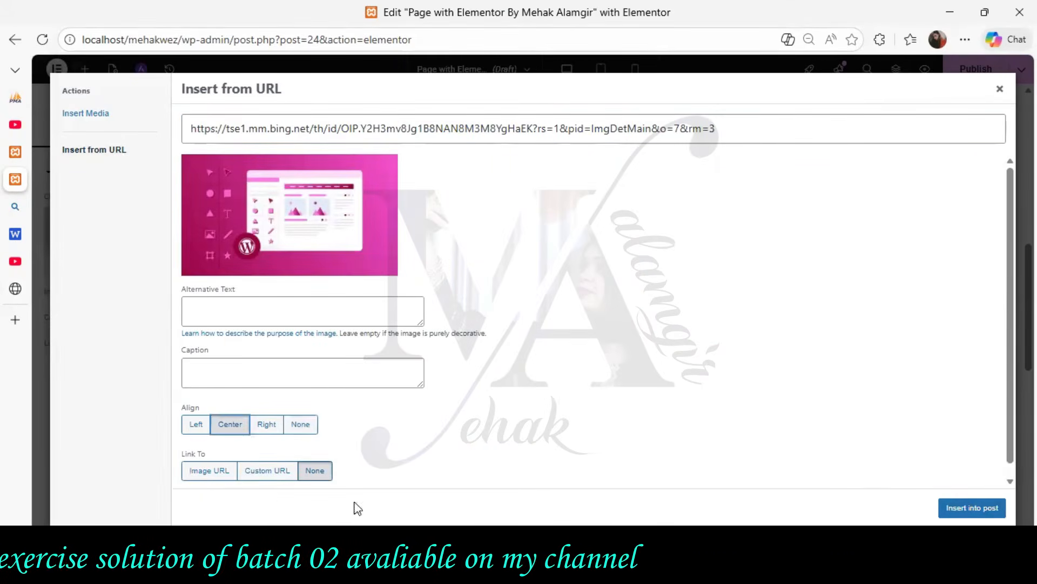
{"action": "left_click", "coordinate": [972, 507]}
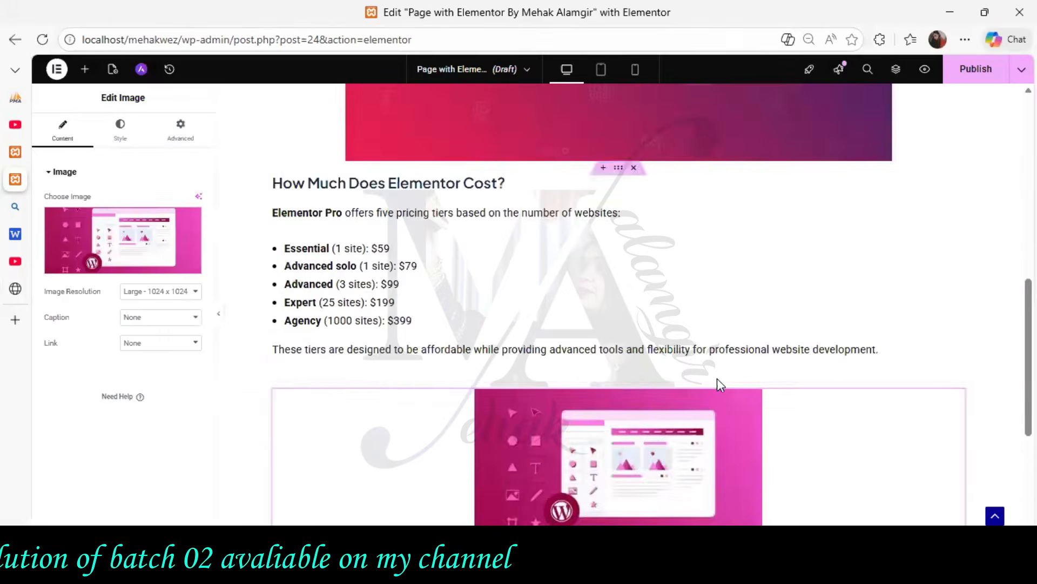
{"action": "scroll", "coordinate": [718, 378], "scroll_direction": "down", "scroll_amount": 3}
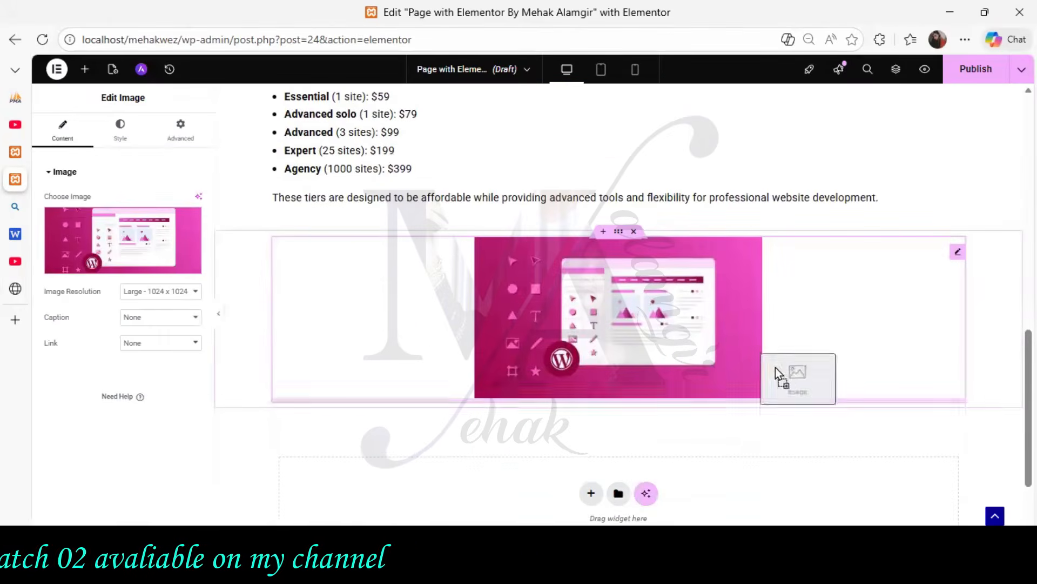
Step: Try other image resolutions for the pink WordPress image and set it back to Large - 1024 x 1024
{"action": "left_click", "coordinate": [180, 294]}
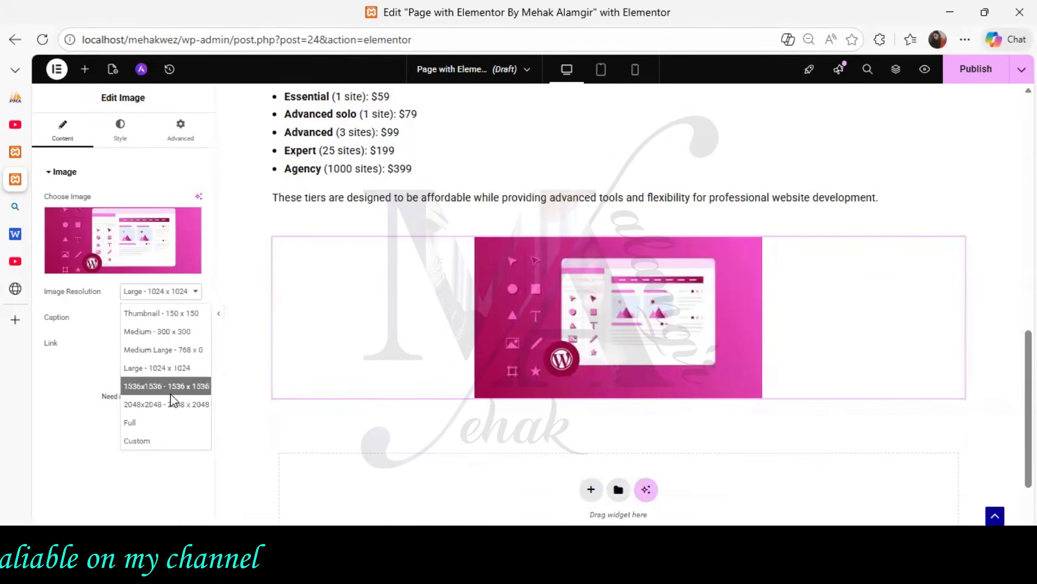
{"action": "left_click", "coordinate": [178, 403]}
{"action": "left_click", "coordinate": [173, 291]}
{"action": "left_click", "coordinate": [176, 424]}
{"action": "left_click", "coordinate": [163, 291]}
{"action": "left_click", "coordinate": [162, 441]}
{"action": "left_click", "coordinate": [184, 296]}
{"action": "left_click", "coordinate": [180, 307]}
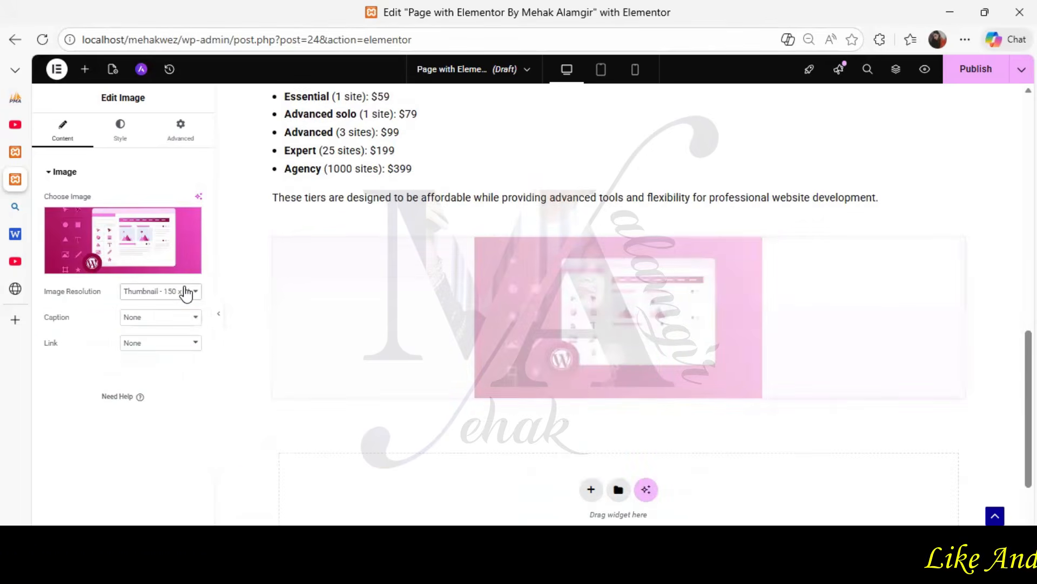
{"action": "left_click", "coordinate": [171, 370]}
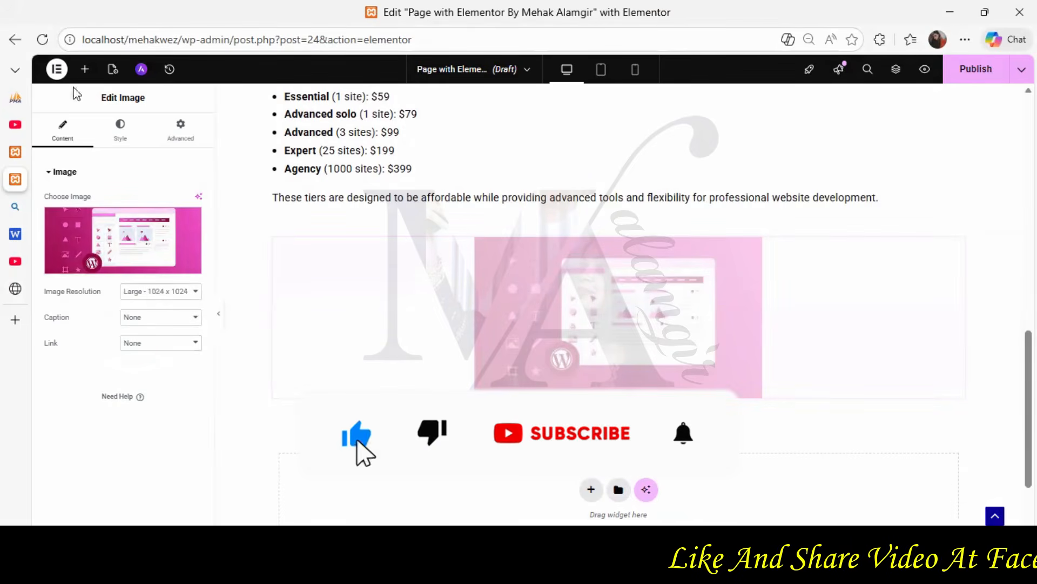
Step: Add a Progress Bar widget directly below the pink WordPress image
{"action": "left_click", "coordinate": [85, 69]}
{"action": "scroll", "coordinate": [146, 224], "scroll_direction": "down", "scroll_amount": 3}
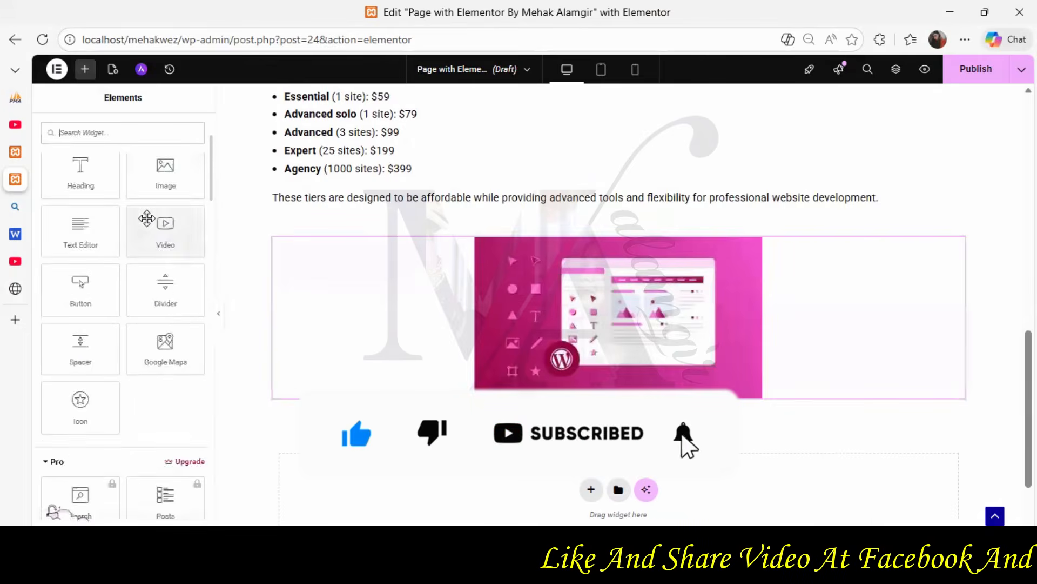
{"action": "scroll", "coordinate": [149, 218], "scroll_direction": "down", "scroll_amount": 4}
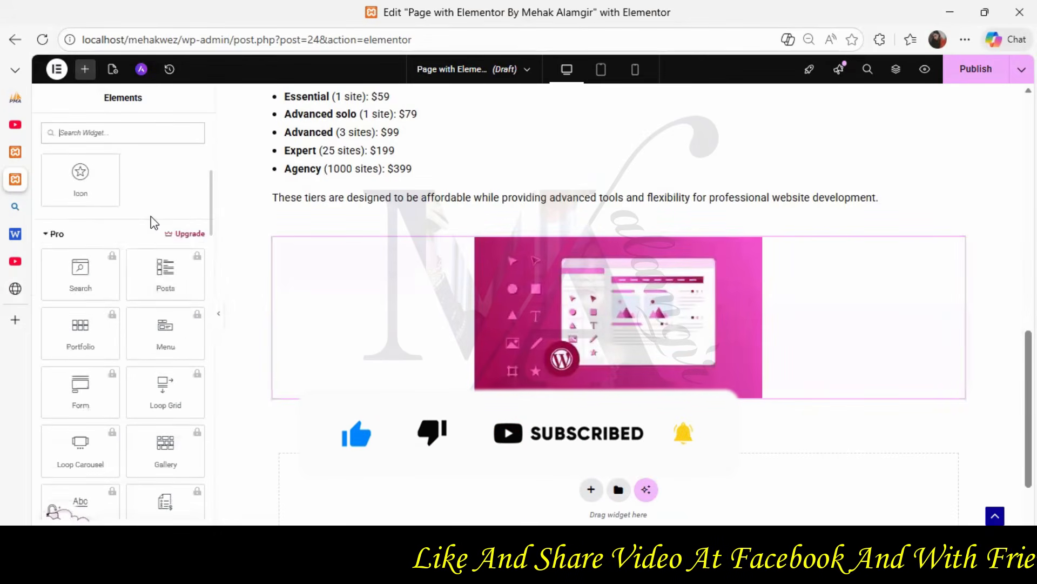
{"action": "scroll", "coordinate": [153, 219], "scroll_direction": "down", "scroll_amount": 3}
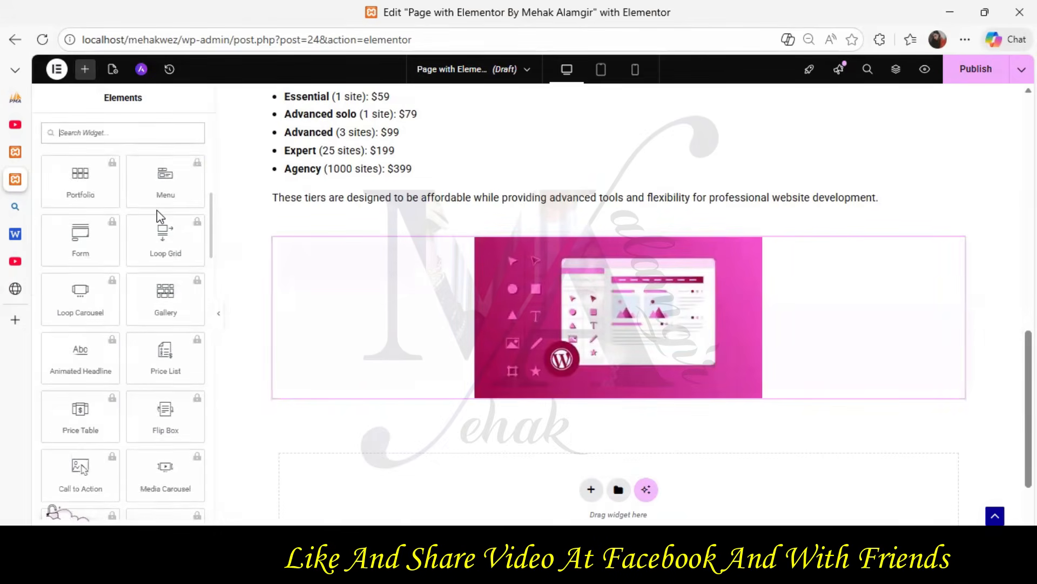
{"action": "scroll", "coordinate": [158, 212], "scroll_direction": "down", "scroll_amount": 3}
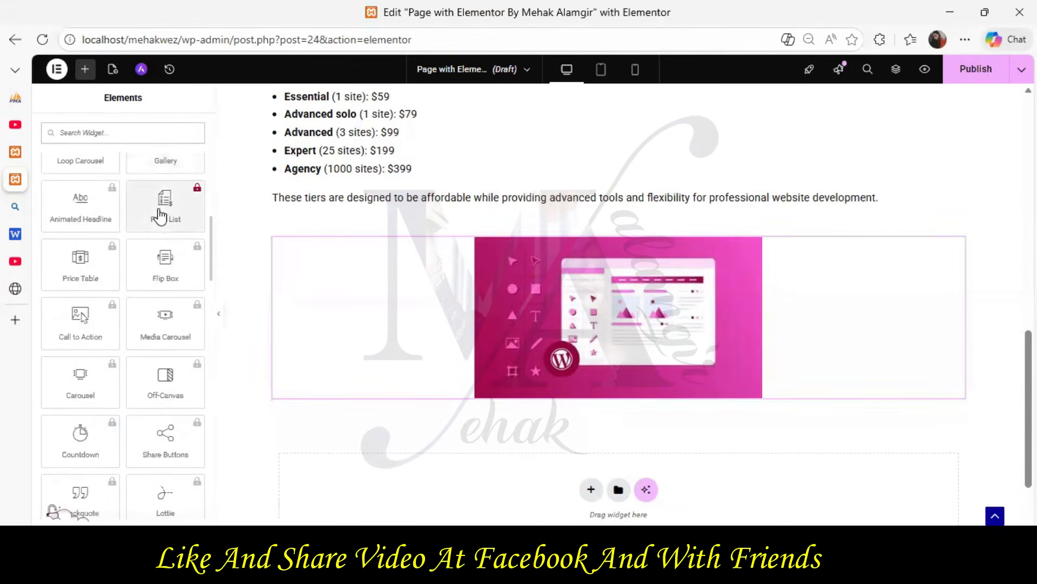
{"action": "scroll", "coordinate": [160, 216], "scroll_direction": "down", "scroll_amount": 3}
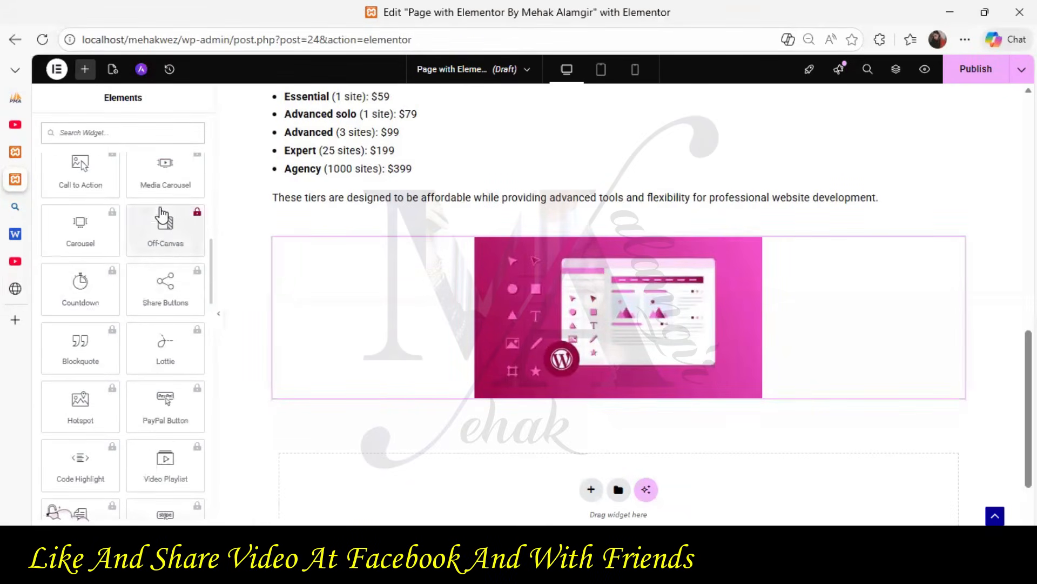
{"action": "left_click", "coordinate": [95, 294]}
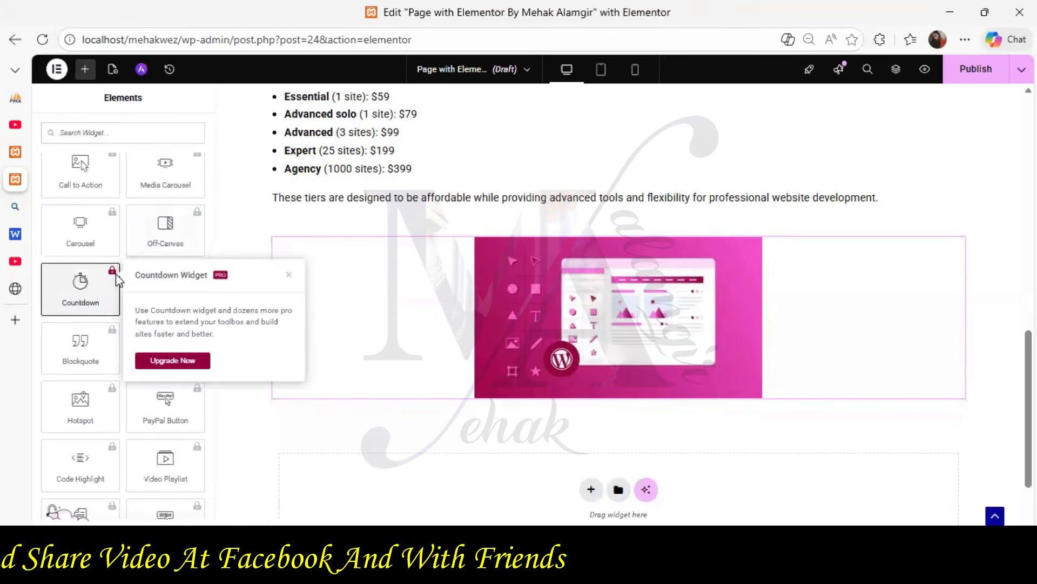
{"action": "scroll", "coordinate": [166, 249], "scroll_direction": "down", "scroll_amount": 8}
{"action": "scroll", "coordinate": [165, 249], "scroll_direction": "down", "scroll_amount": 4}
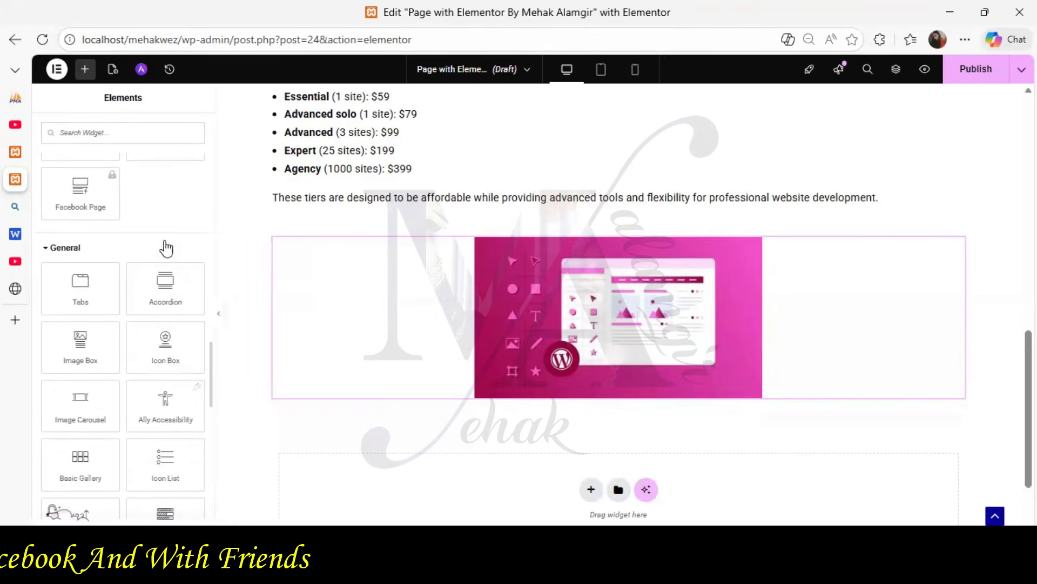
{"action": "scroll", "coordinate": [166, 248], "scroll_direction": "down", "scroll_amount": 3}
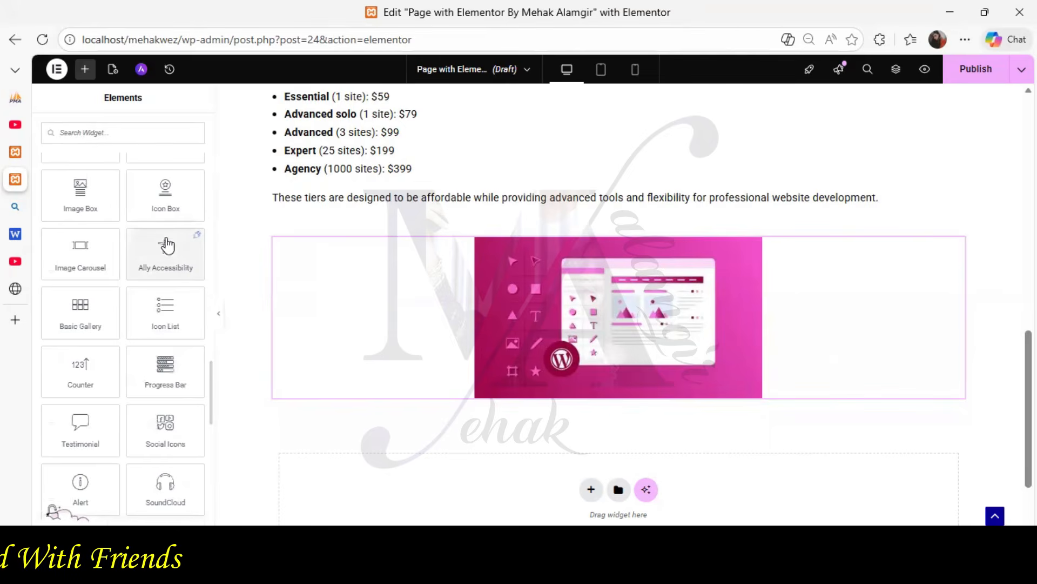
{"action": "scroll", "coordinate": [168, 244], "scroll_direction": "down", "scroll_amount": 2}
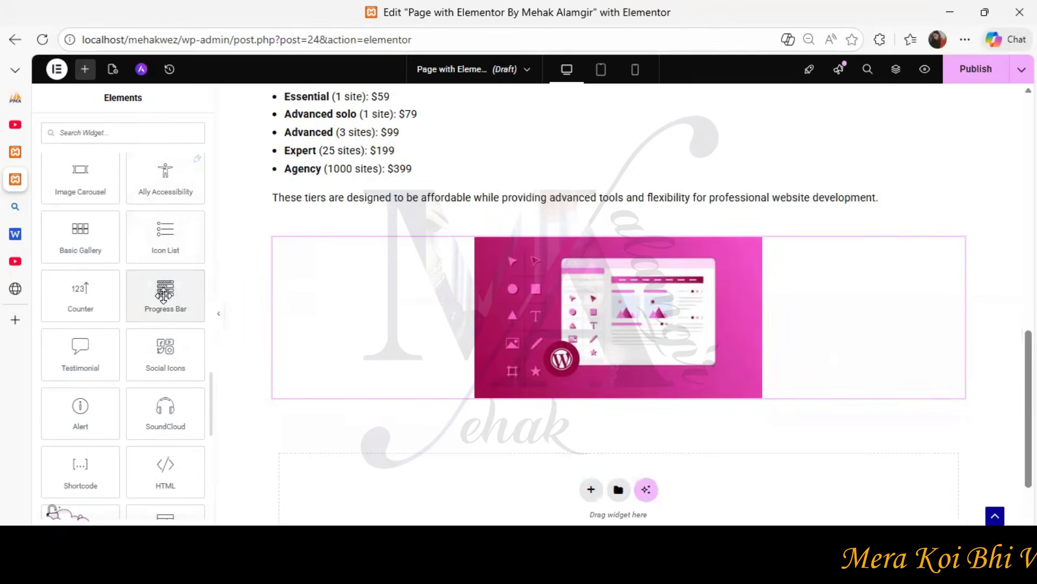
{"action": "left_click_drag", "start_coordinate": [599, 496], "coordinate": [600, 494]}
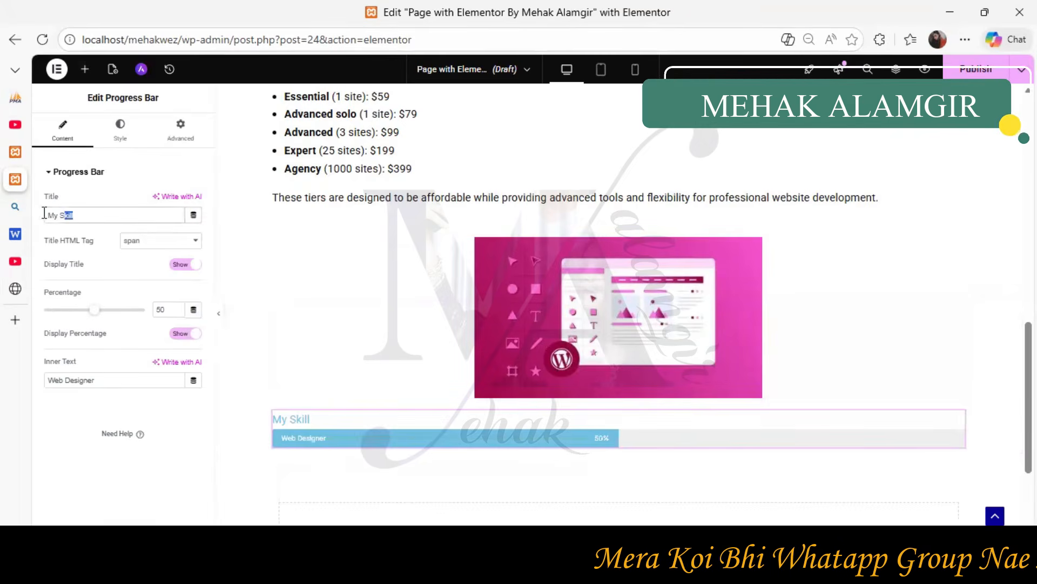
Step: Title the progress bar "Elementor Download" and set its percentage to 73
{"action": "type", "text": "Elementor Download"}
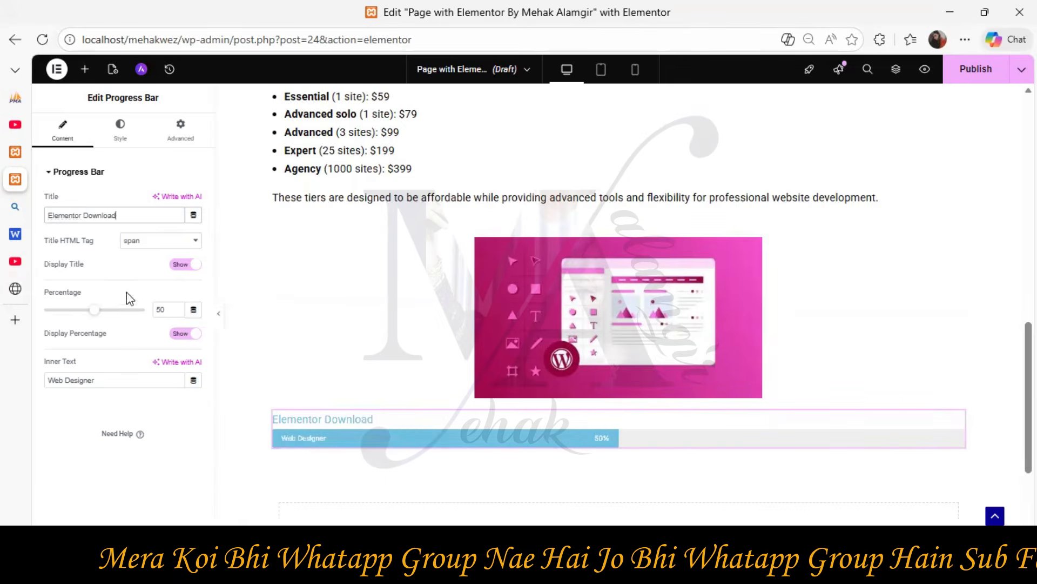
{"action": "left_click_drag", "start_coordinate": [105, 311], "coordinate": [102, 312]}
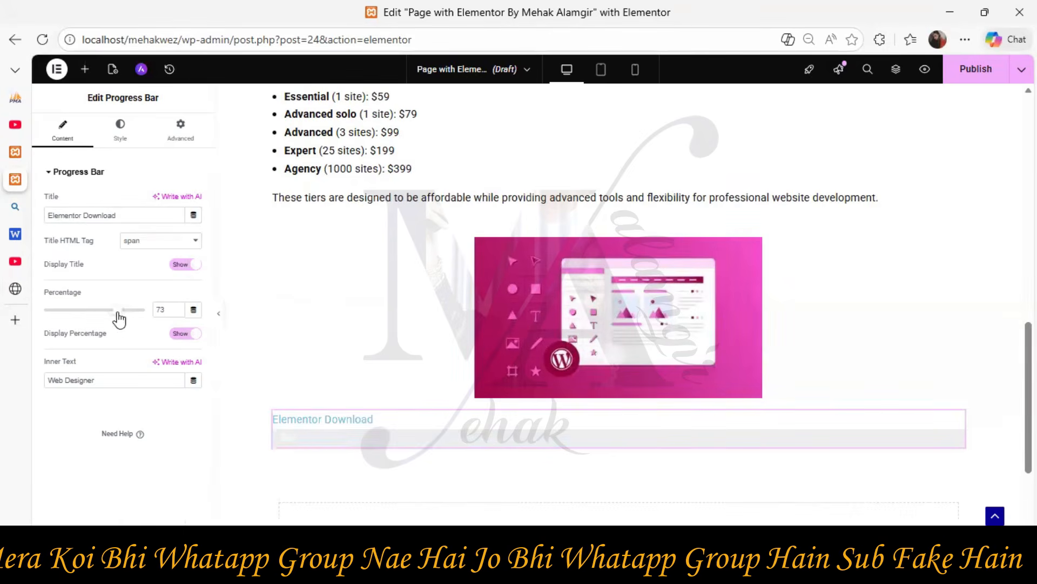
Step: Set the filled percentage color of the progress bar to a dark maroon red
{"action": "left_click", "coordinate": [119, 142]}
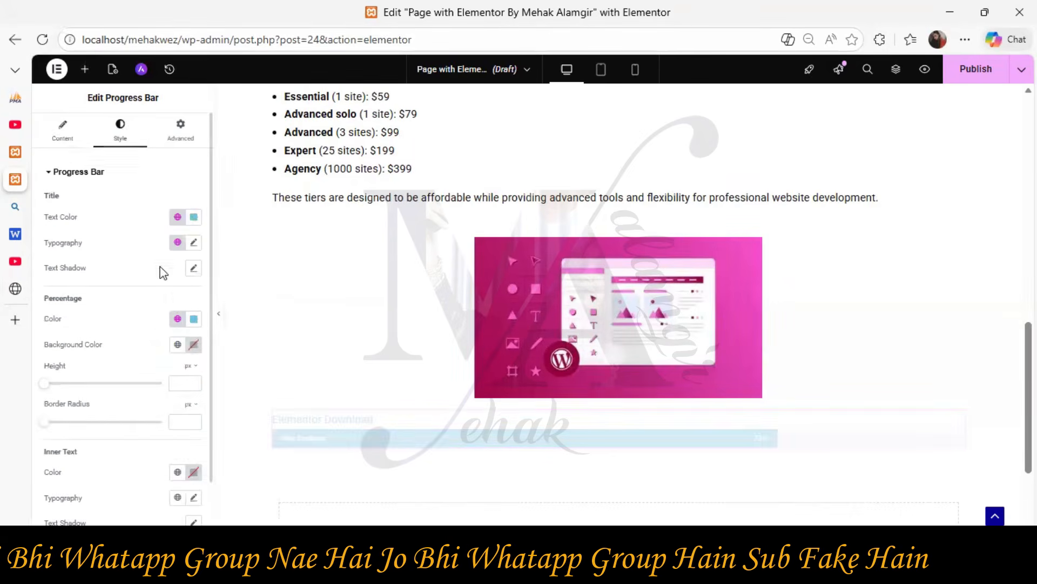
{"action": "left_click", "coordinate": [193, 318]}
{"action": "left_click_drag", "start_coordinate": [186, 396], "coordinate": [234, 432]}
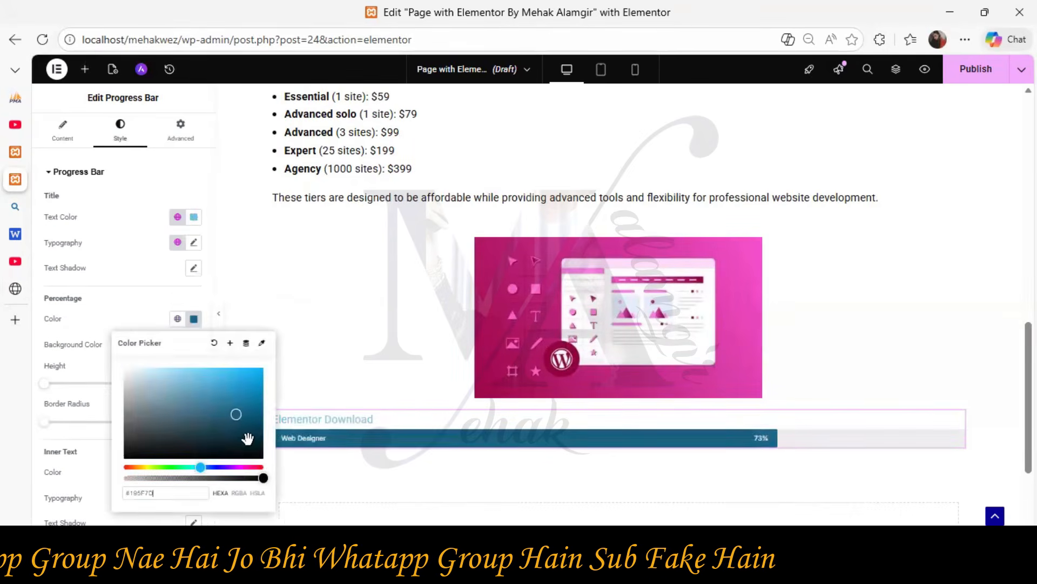
{"action": "left_click", "coordinate": [250, 429]}
{"action": "left_click", "coordinate": [242, 467]}
{"action": "left_click", "coordinate": [258, 378]}
{"action": "left_click", "coordinate": [250, 414]}
{"action": "left_click", "coordinate": [250, 433]}
{"action": "left_click", "coordinate": [250, 422]}
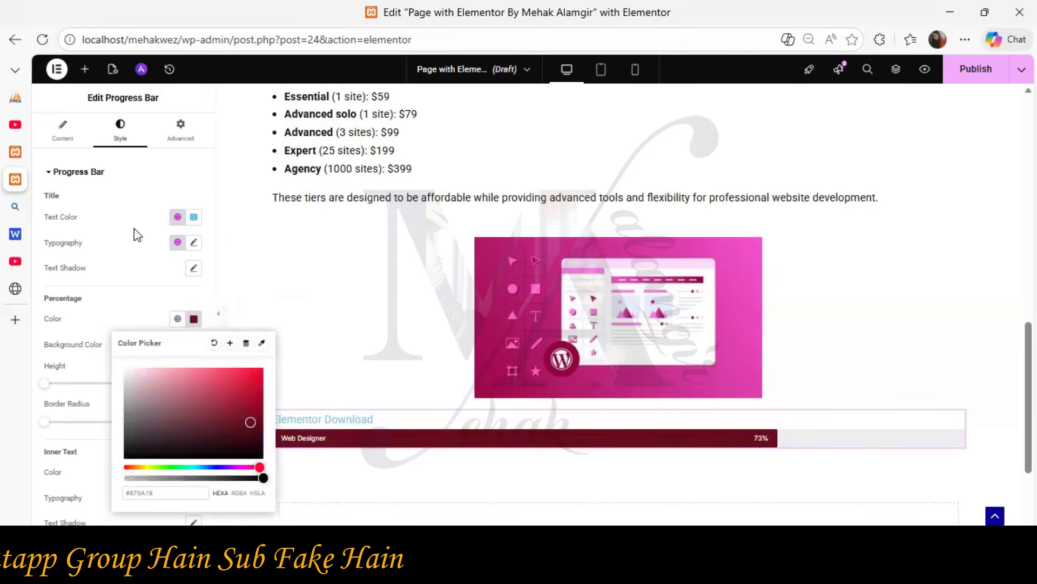
Step: Set the text color of the progress bar's title to a vivid blue
{"action": "left_click", "coordinate": [193, 218]}
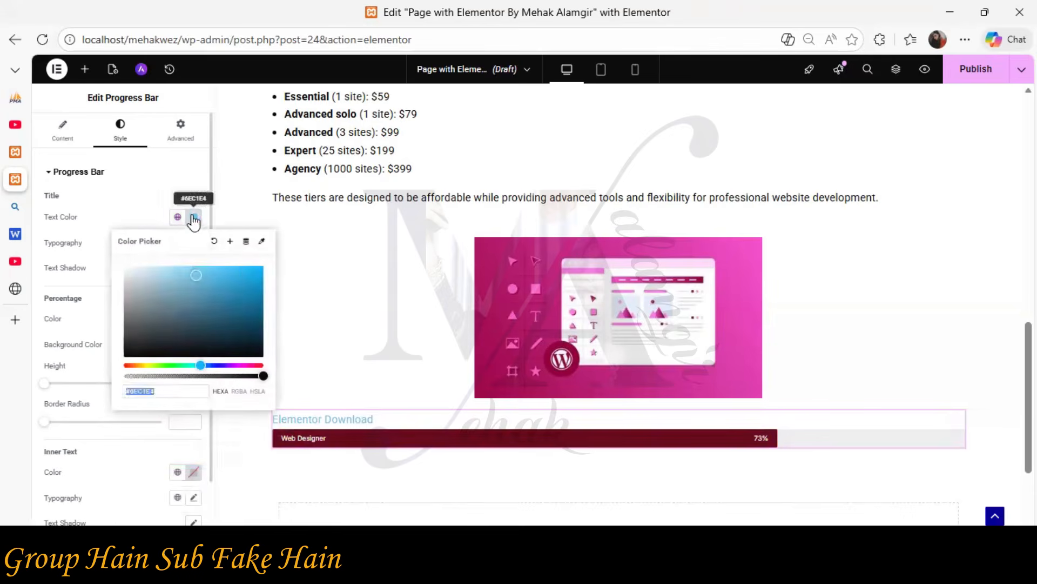
{"action": "left_click", "coordinate": [219, 365]}
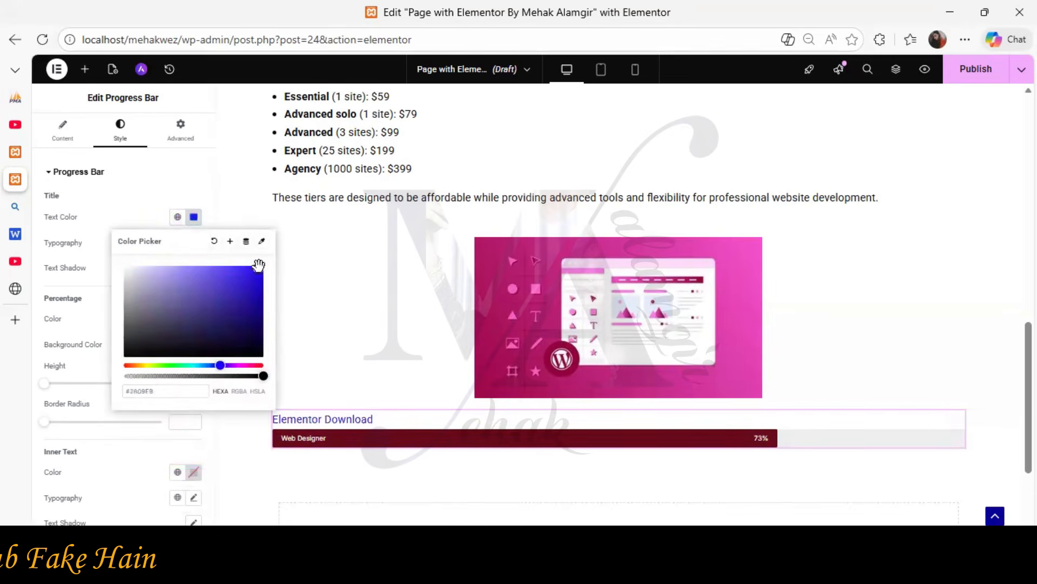
{"action": "left_click", "coordinate": [197, 218]}
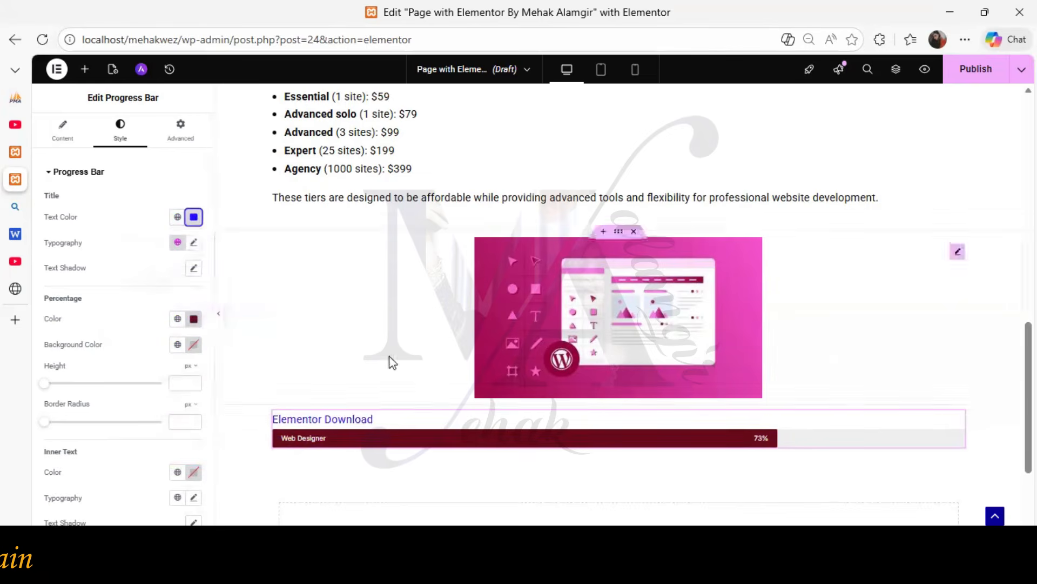
Step: Capture the editor showing the Elementor image and pricing section, and paste the screenshot into the Word document
{"action": "scroll", "coordinate": [589, 486], "scroll_direction": "up", "scroll_amount": 10}
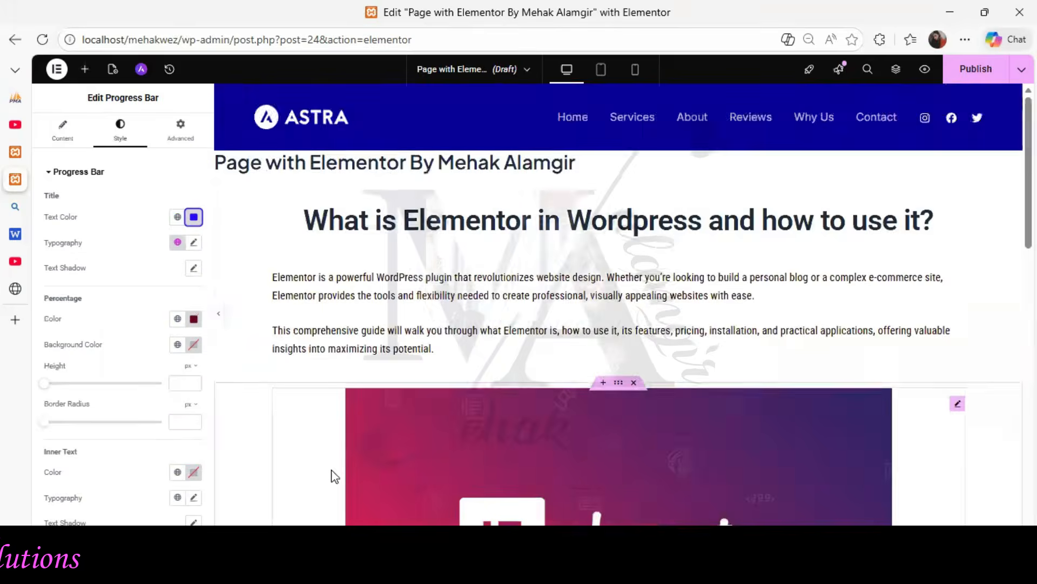
{"action": "scroll", "coordinate": [341, 470], "scroll_direction": "down", "scroll_amount": 5}
{"action": "scroll", "coordinate": [346, 457], "scroll_direction": "up", "scroll_amount": 8}
{"action": "scroll", "coordinate": [349, 456], "scroll_direction": "down", "scroll_amount": 7}
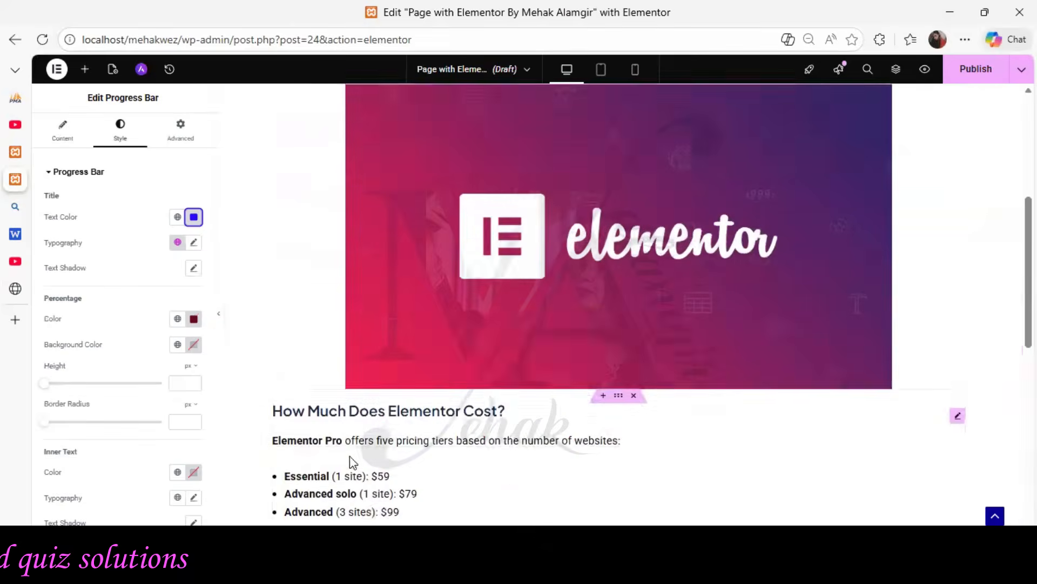
{"action": "scroll", "coordinate": [349, 456], "scroll_direction": "down", "scroll_amount": 1}
{"action": "left_click", "coordinate": [238, 570]}
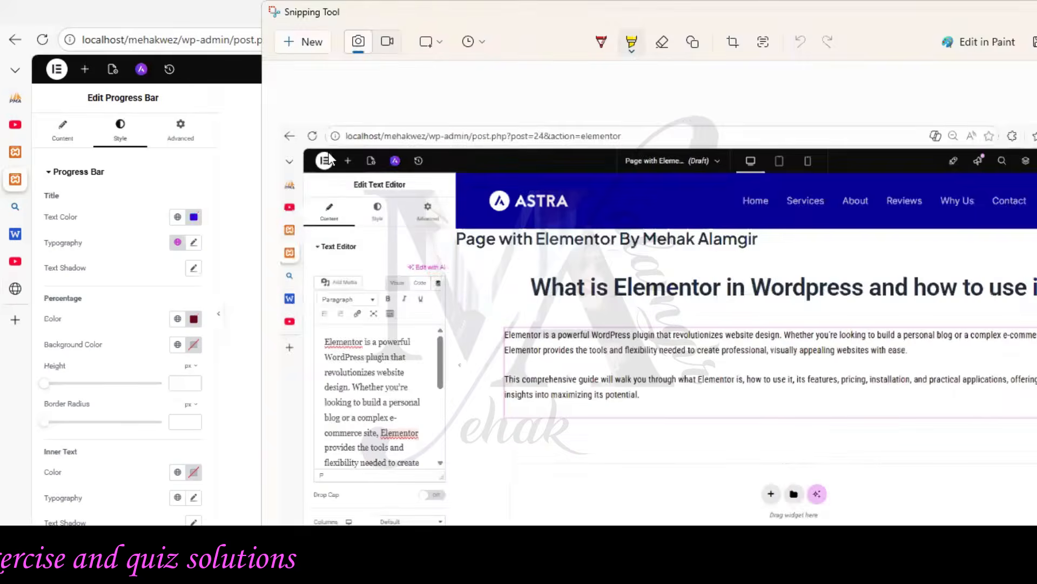
{"action": "left_click", "coordinate": [305, 41]}
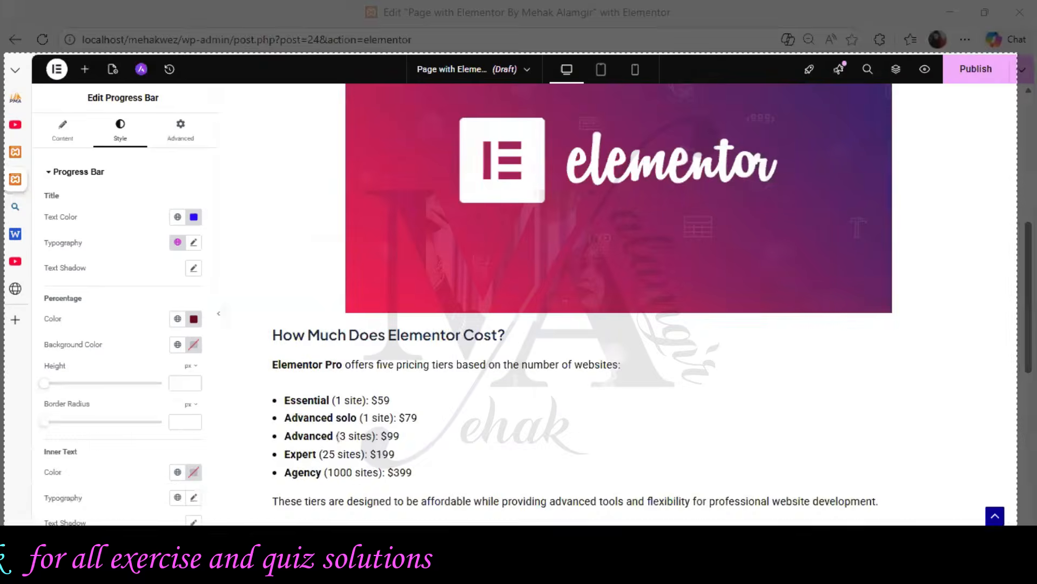
{"action": "left_click_drag", "start_coordinate": [1017, 547], "coordinate": [1028, 548]}
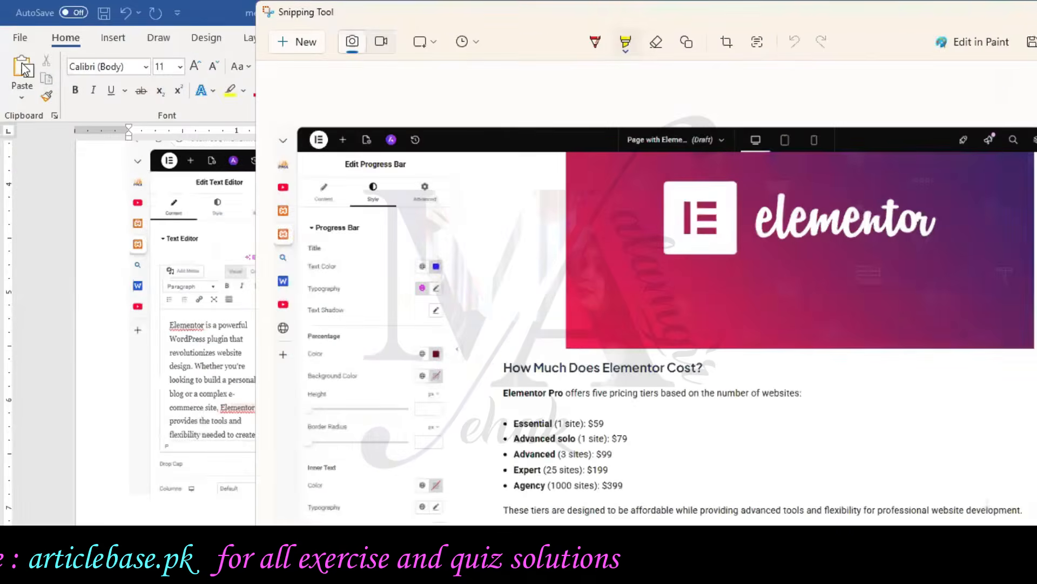
{"action": "left_click", "coordinate": [16, 61]}
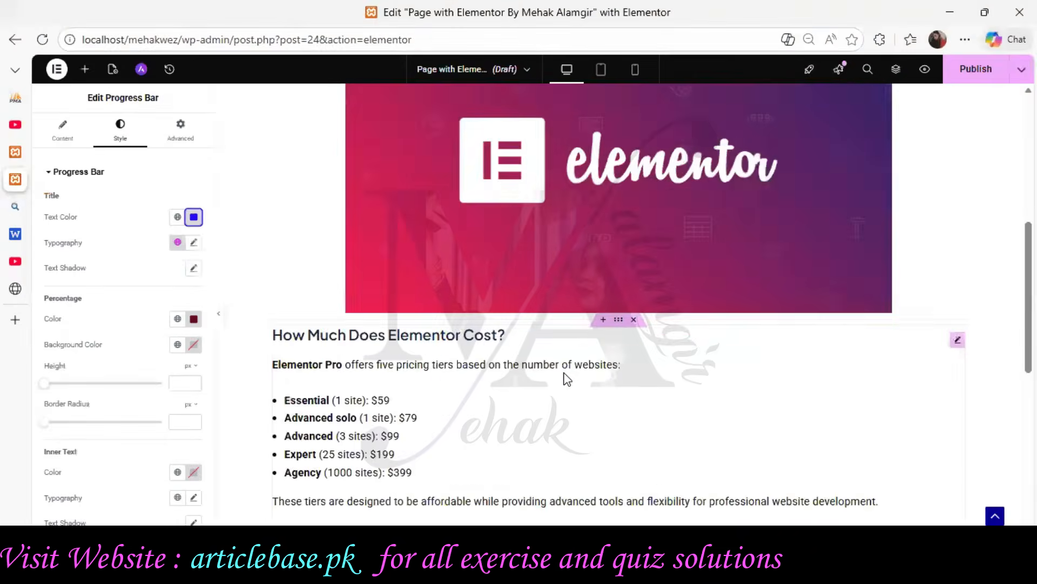
Step: Capture the editor showing the pink WordPress image and progress bar, and paste the screenshot into the Word document
{"action": "scroll", "coordinate": [569, 368], "scroll_direction": "down", "scroll_amount": 7}
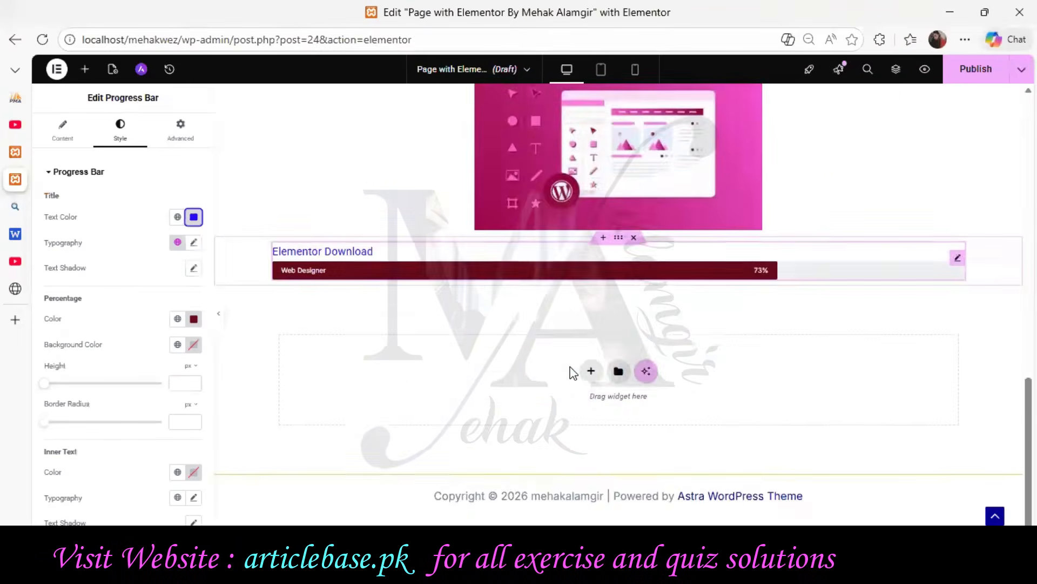
{"action": "scroll", "coordinate": [569, 367], "scroll_direction": "up", "scroll_amount": 3}
{"action": "left_click", "coordinate": [254, 567]}
{"action": "left_click", "coordinate": [286, 43]}
{"action": "left_click_drag", "start_coordinate": [12, 59], "coordinate": [545, 158]}
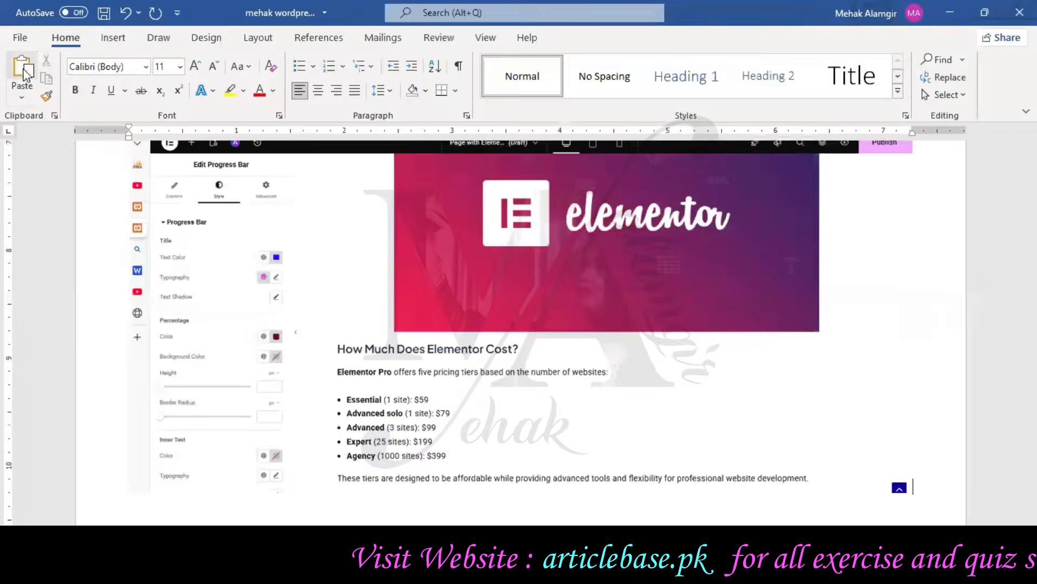
{"action": "key", "text": "ctrl+v"}
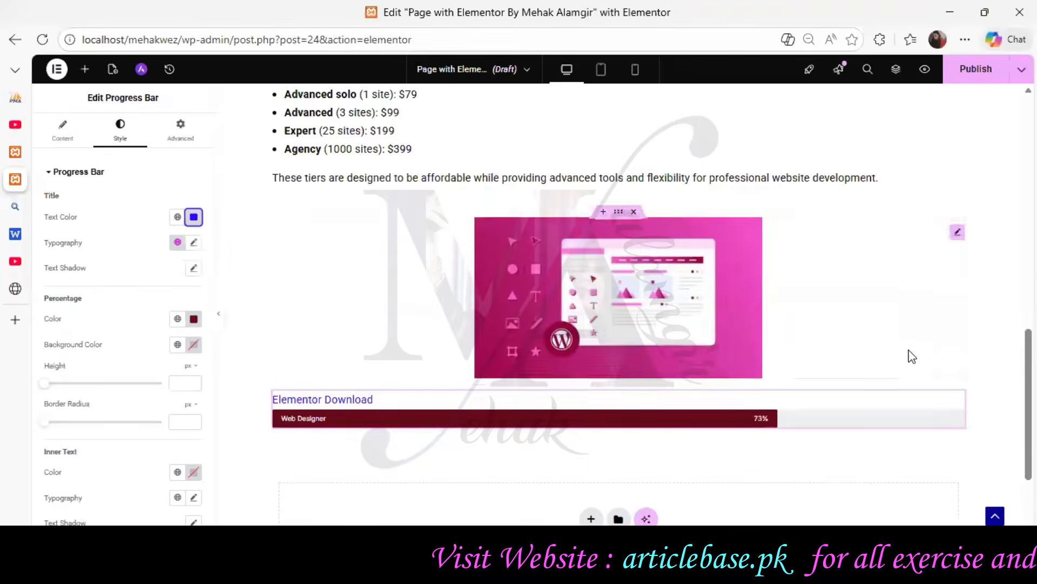
Step: Publish the Elementor page and review its live version from the heading down to the progress bar
{"action": "scroll", "coordinate": [912, 354], "scroll_direction": "up", "scroll_amount": 15}
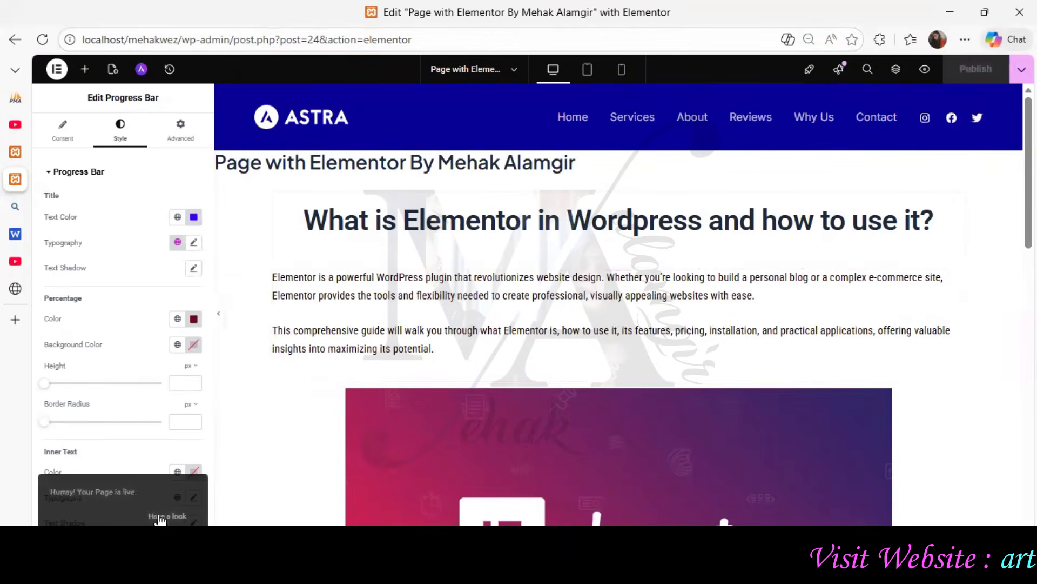
{"action": "left_click", "coordinate": [160, 516]}
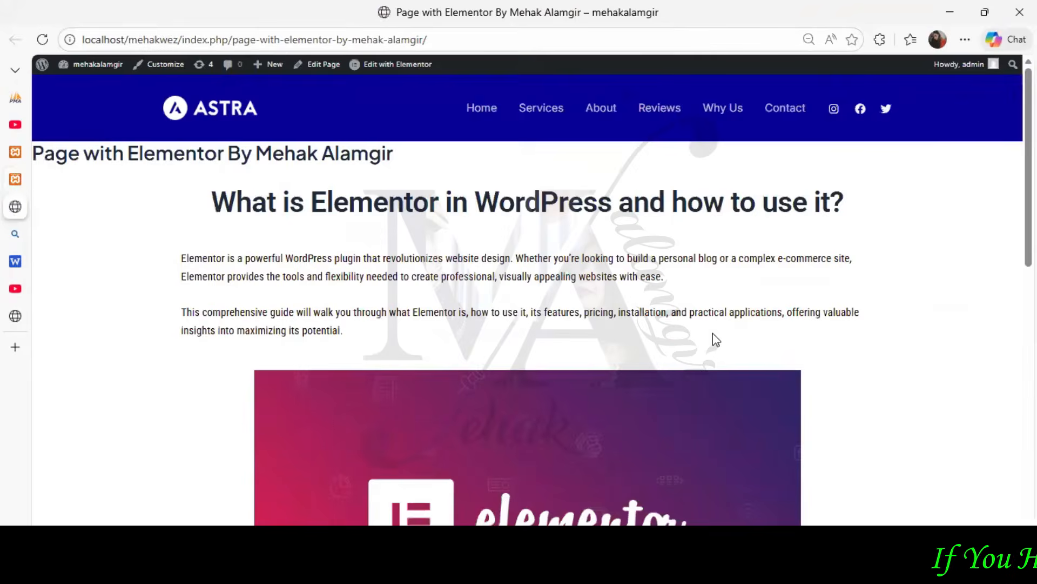
{"action": "scroll", "coordinate": [527, 297], "scroll_direction": "down", "scroll_amount": 9}
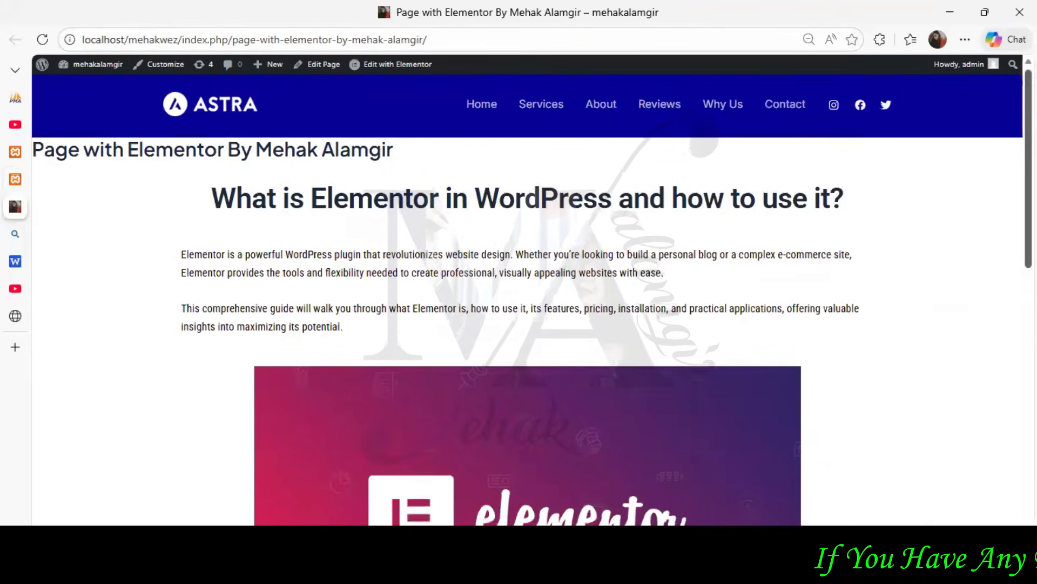
{"action": "scroll", "coordinate": [527, 297], "scroll_direction": "down", "scroll_amount": 3}
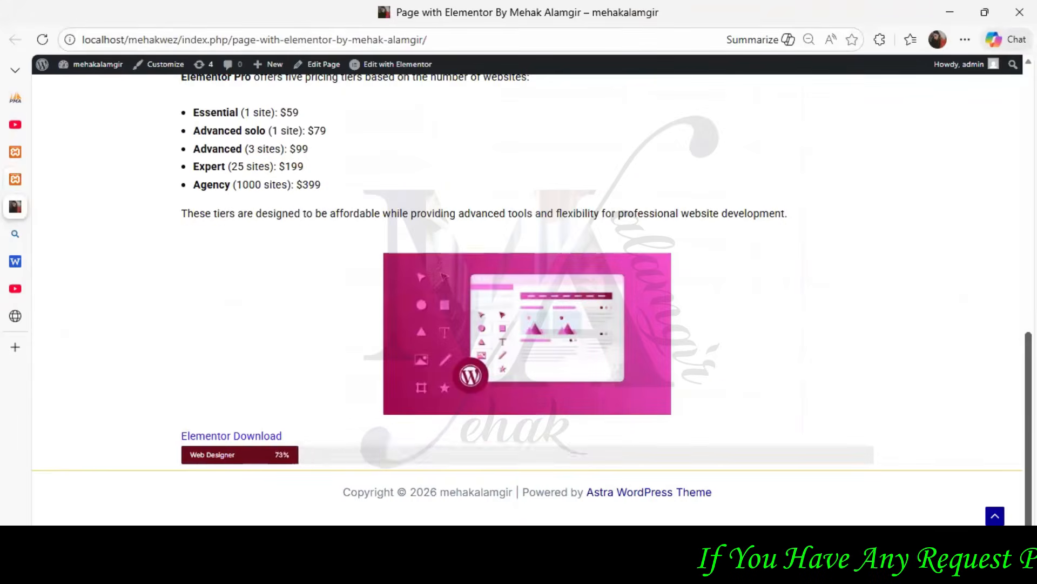
{"action": "scroll", "coordinate": [527, 298], "scroll_direction": "up", "scroll_amount": 12}
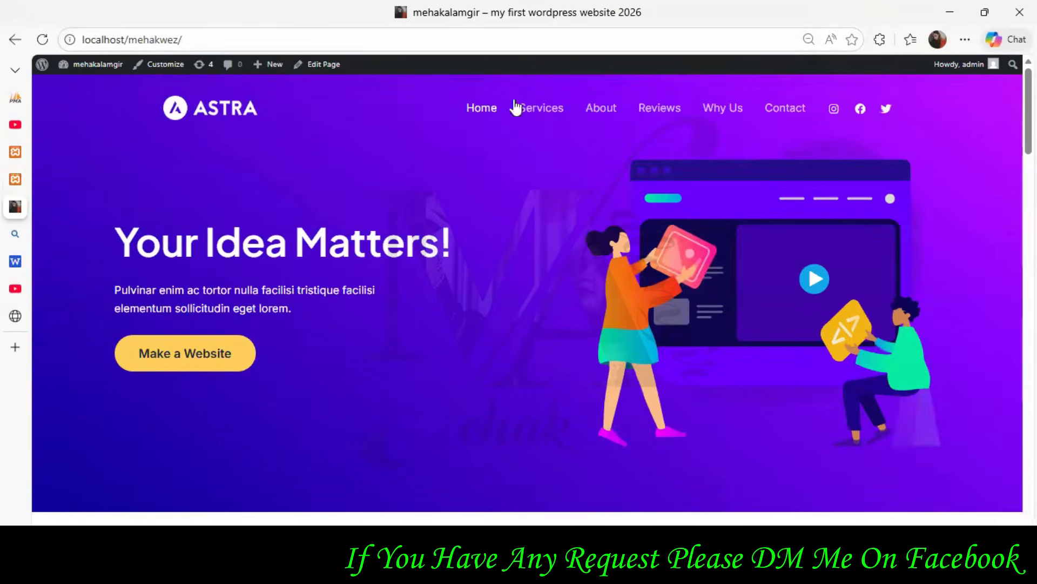
Step: Review the live site's home page from the hero section through the testimonials to the end, and try the Services link
{"action": "scroll", "coordinate": [943, 191], "scroll_direction": "down", "scroll_amount": 3}
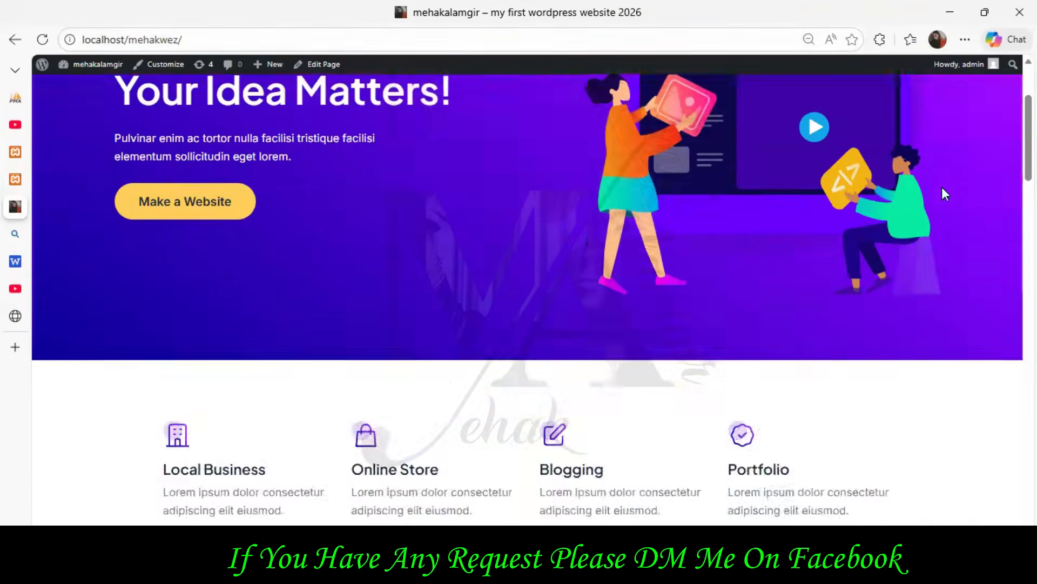
{"action": "scroll", "coordinate": [942, 187], "scroll_direction": "down", "scroll_amount": 20}
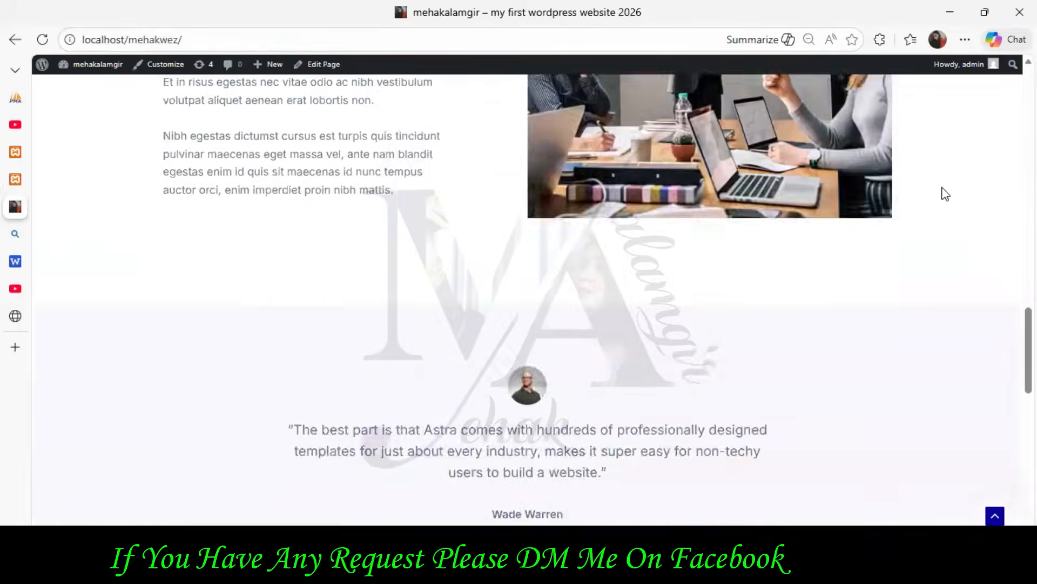
{"action": "scroll", "coordinate": [944, 193], "scroll_direction": "down", "scroll_amount": 12}
{"action": "left_click_drag", "start_coordinate": [1029, 478], "coordinate": [996, 74]}
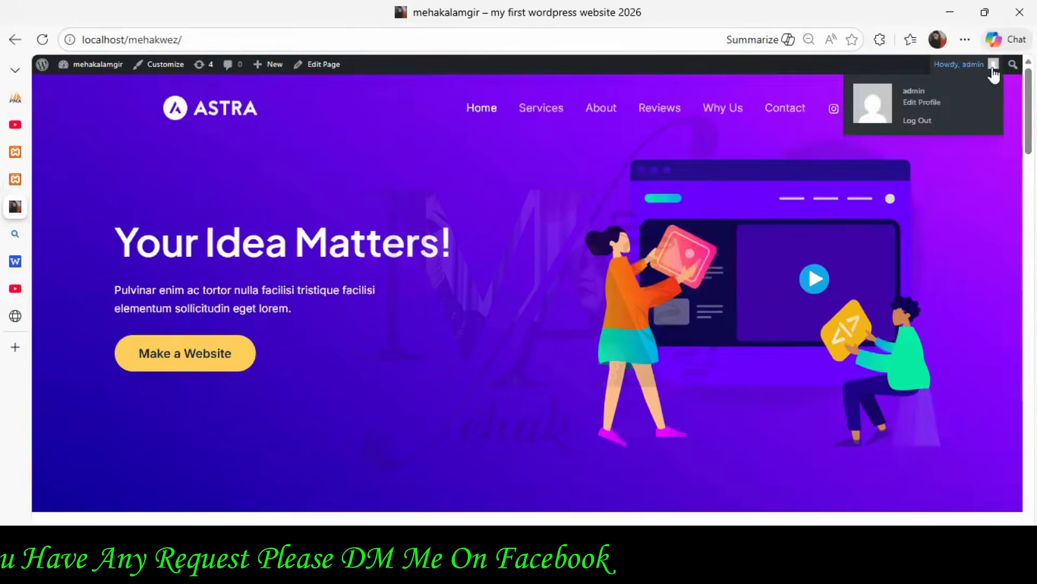
{"action": "left_click", "coordinate": [552, 112]}
{"action": "scroll", "coordinate": [730, 162], "scroll_direction": "up", "scroll_amount": 10}
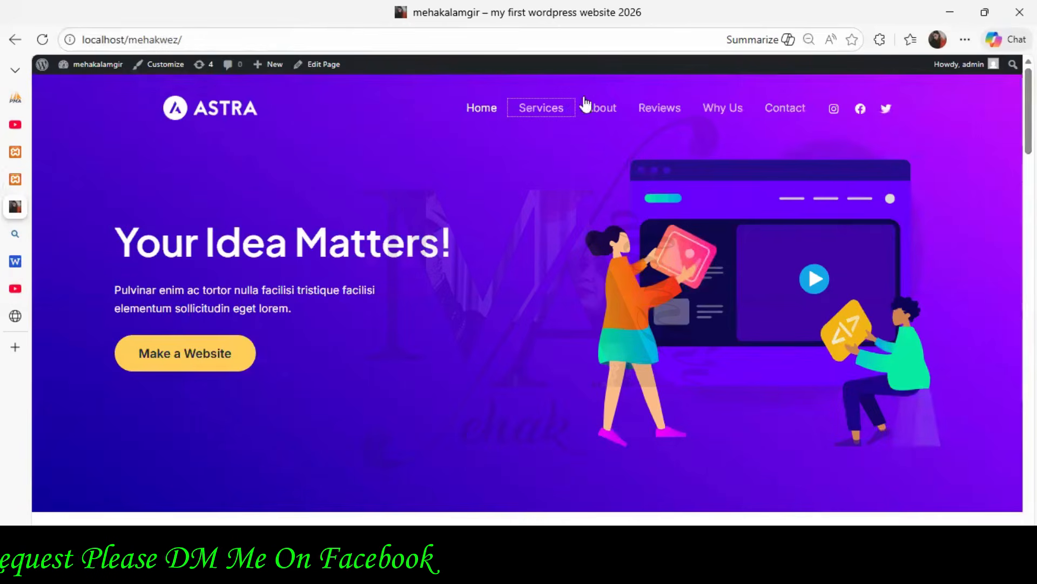
Step: Return to the published Elementor page and review its heading, text, images and progress bar
{"action": "left_click", "coordinate": [16, 40]}
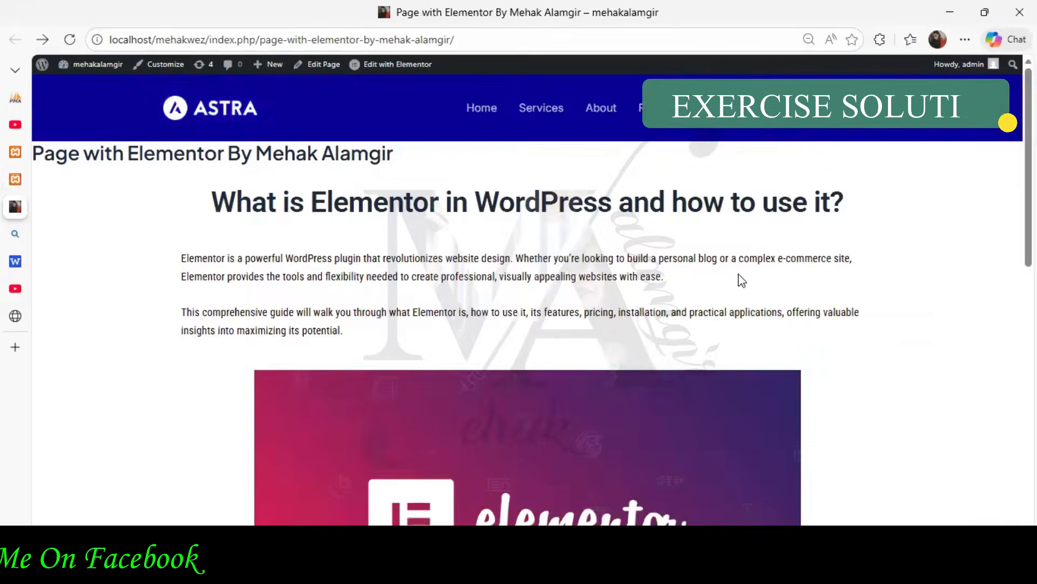
{"action": "scroll", "coordinate": [740, 278], "scroll_direction": "down", "scroll_amount": 2}
{"action": "scroll", "coordinate": [741, 275], "scroll_direction": "down", "scroll_amount": 10}
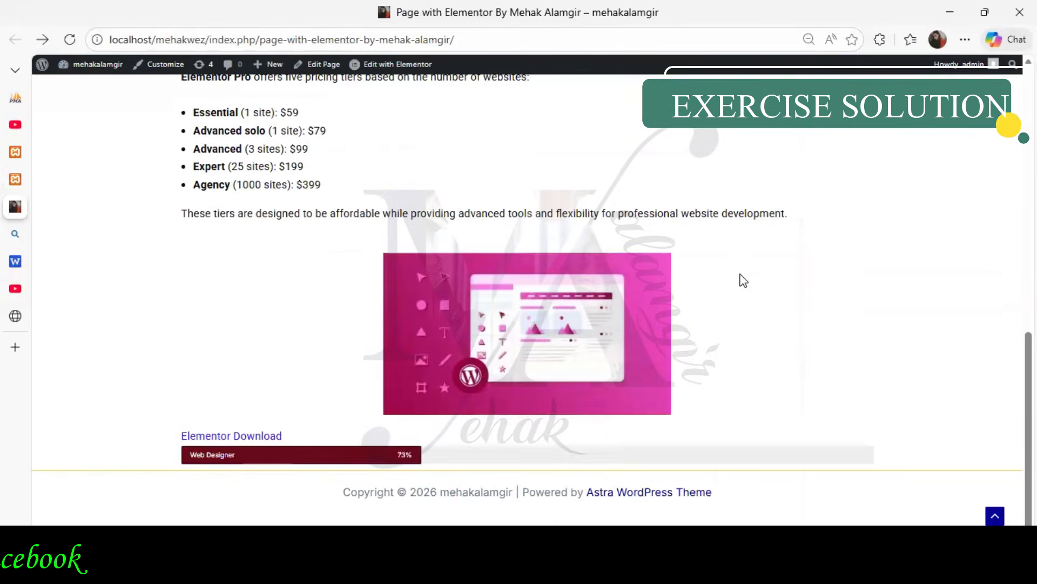
{"action": "scroll", "coordinate": [744, 280], "scroll_direction": "up", "scroll_amount": 15}
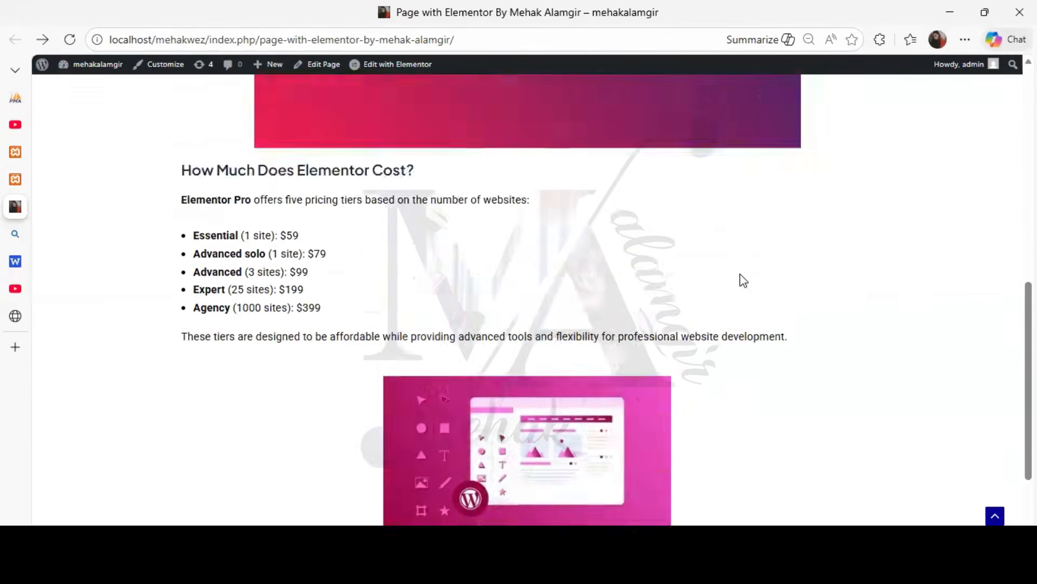
Step: Switch to the YouTube channel page and browse its latest videos for the DSTP 3.0 batch 02 quiz and exercise solutions
{"action": "left_click", "coordinate": [15, 289]}
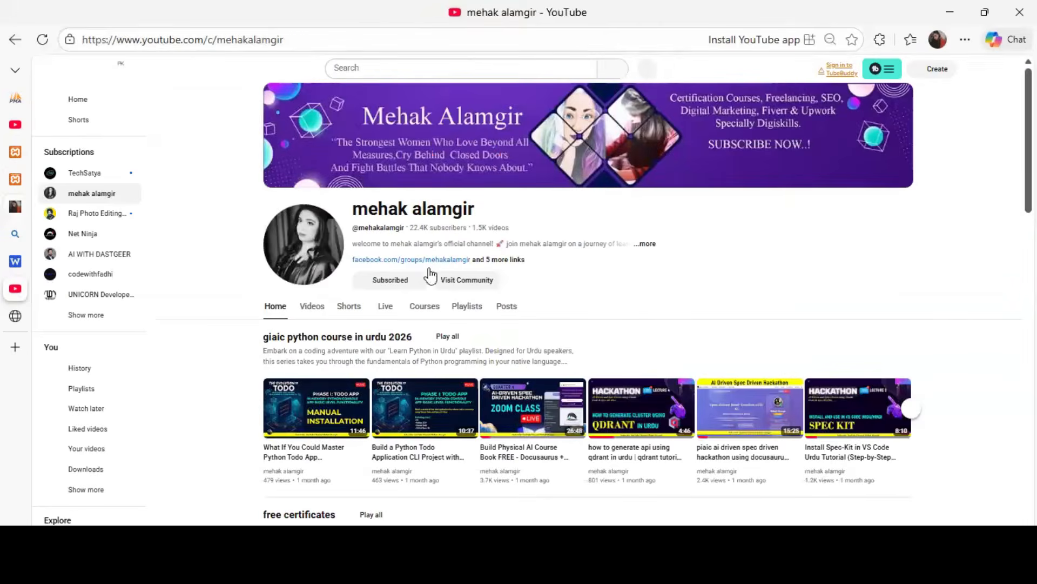
{"action": "left_click", "coordinate": [308, 315]}
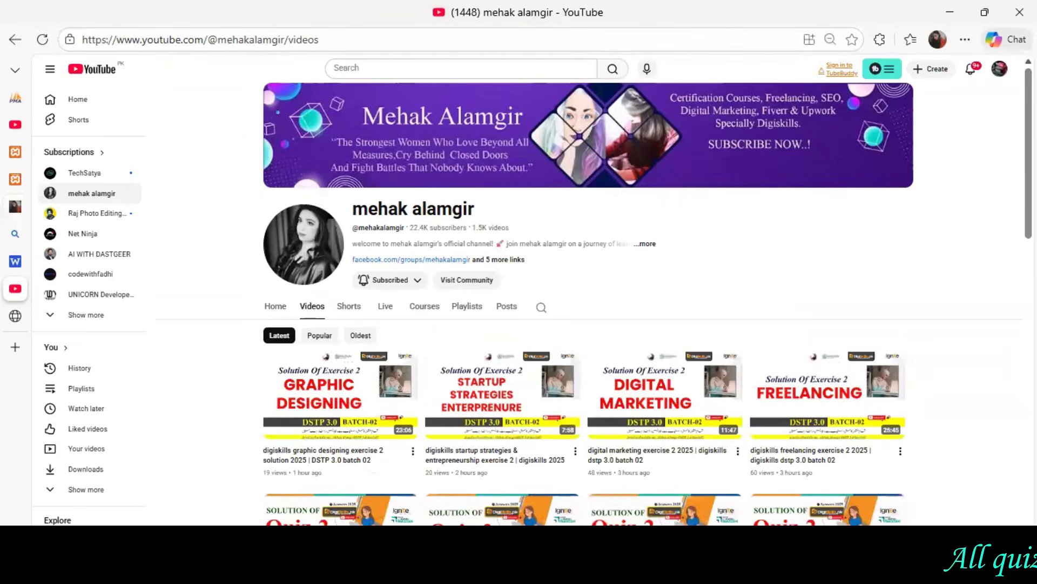
{"action": "scroll", "coordinate": [650, 323], "scroll_direction": "down", "scroll_amount": 2}
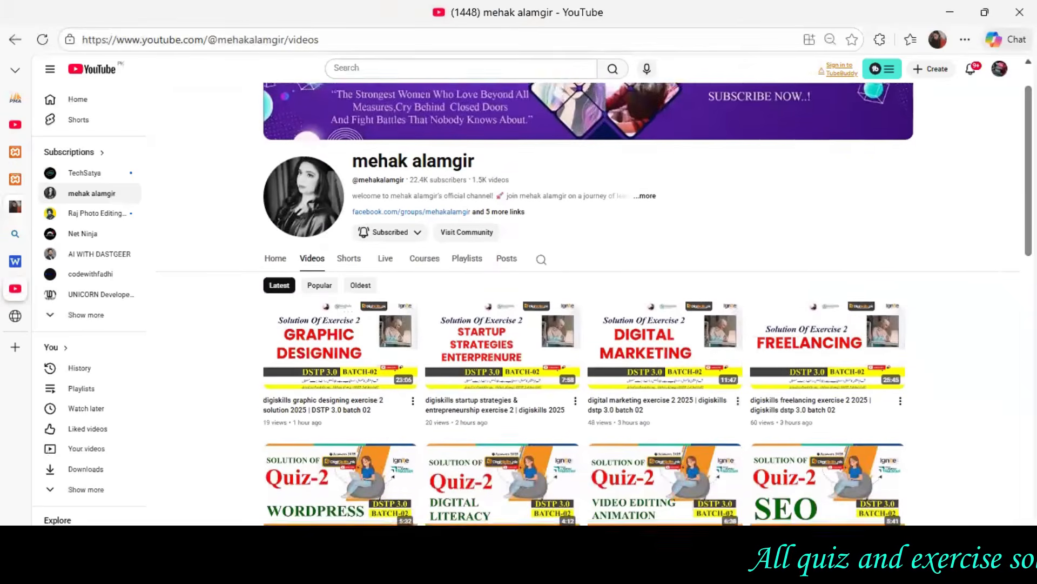
{"action": "scroll", "coordinate": [650, 322], "scroll_direction": "down", "scroll_amount": 2}
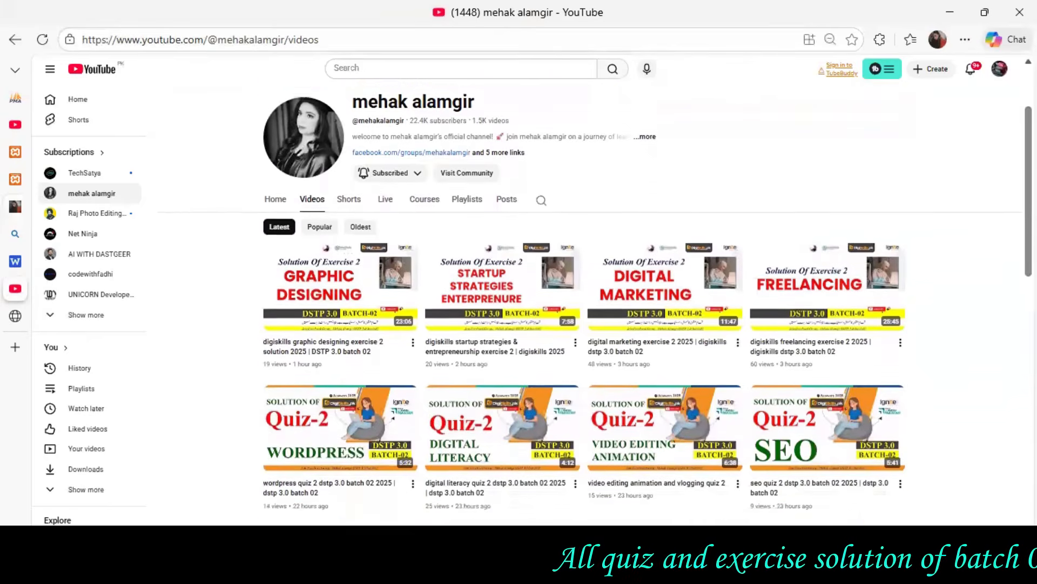
{"action": "scroll", "coordinate": [650, 322], "scroll_direction": "down", "scroll_amount": 2}
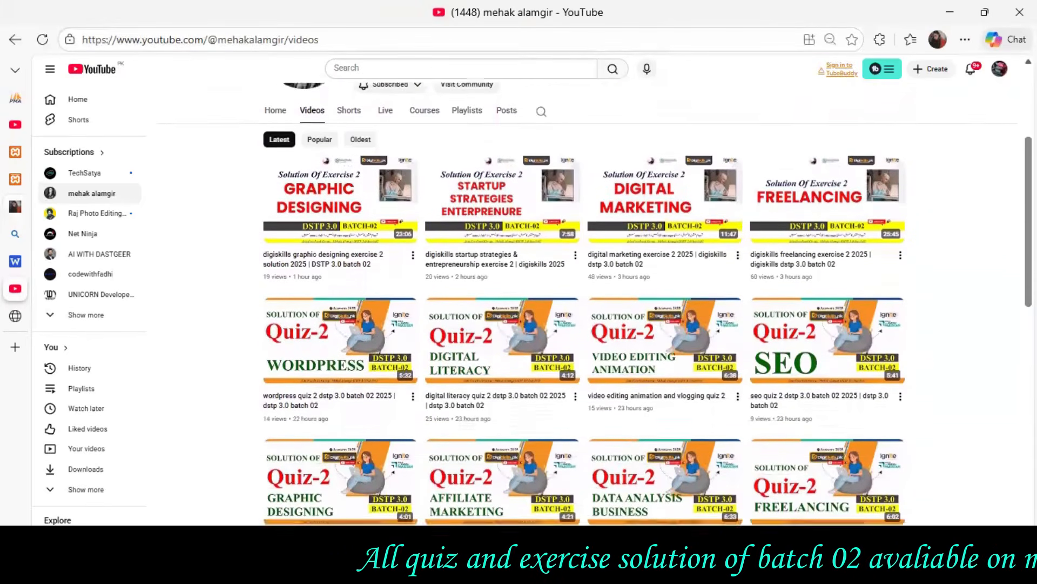
{"action": "scroll", "coordinate": [650, 323], "scroll_direction": "down", "scroll_amount": 2}
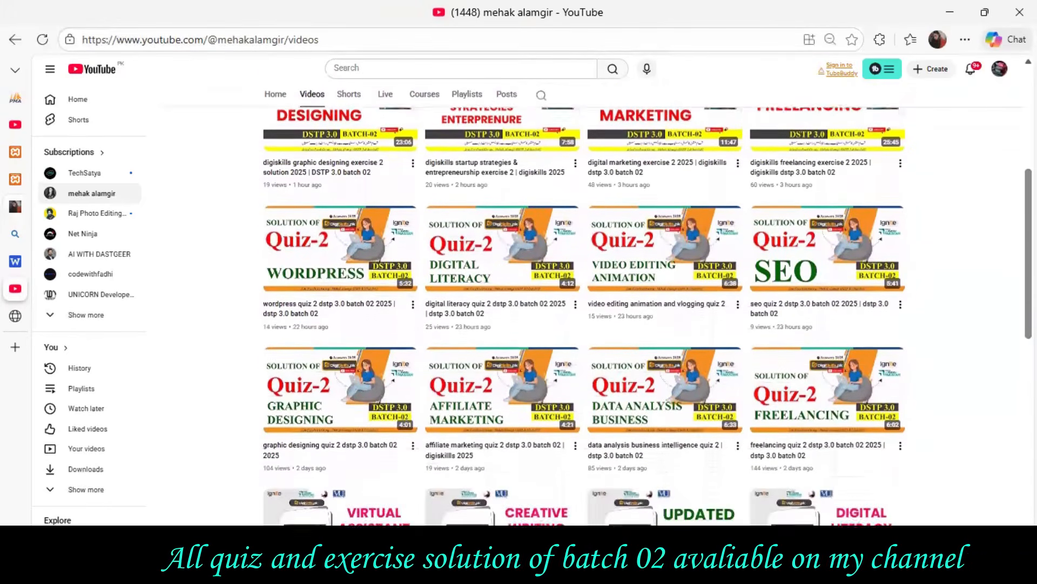
{"action": "scroll", "coordinate": [650, 323], "scroll_direction": "down", "scroll_amount": 2}
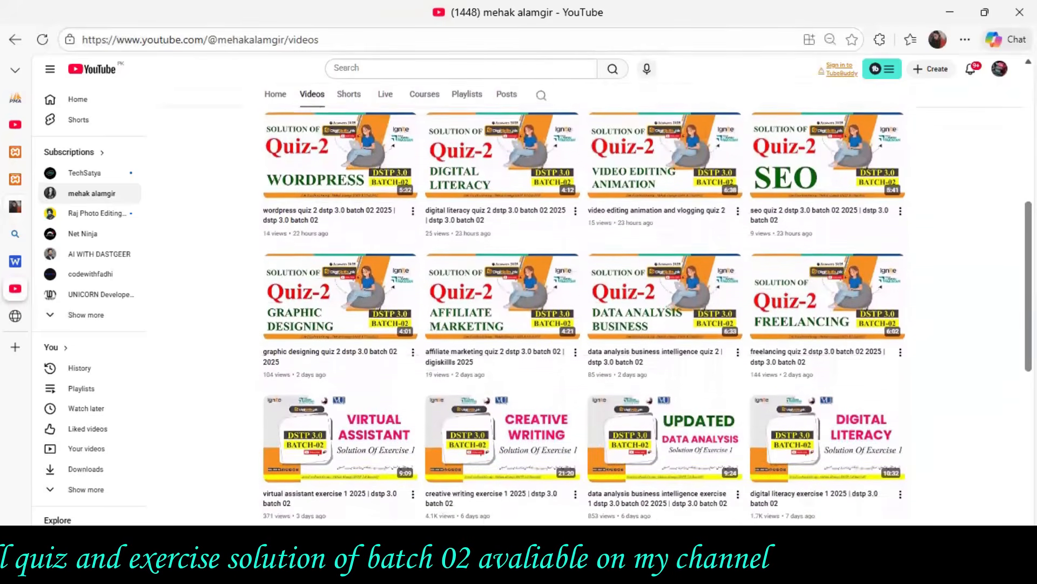
{"action": "scroll", "coordinate": [650, 323], "scroll_direction": "down", "scroll_amount": 2}
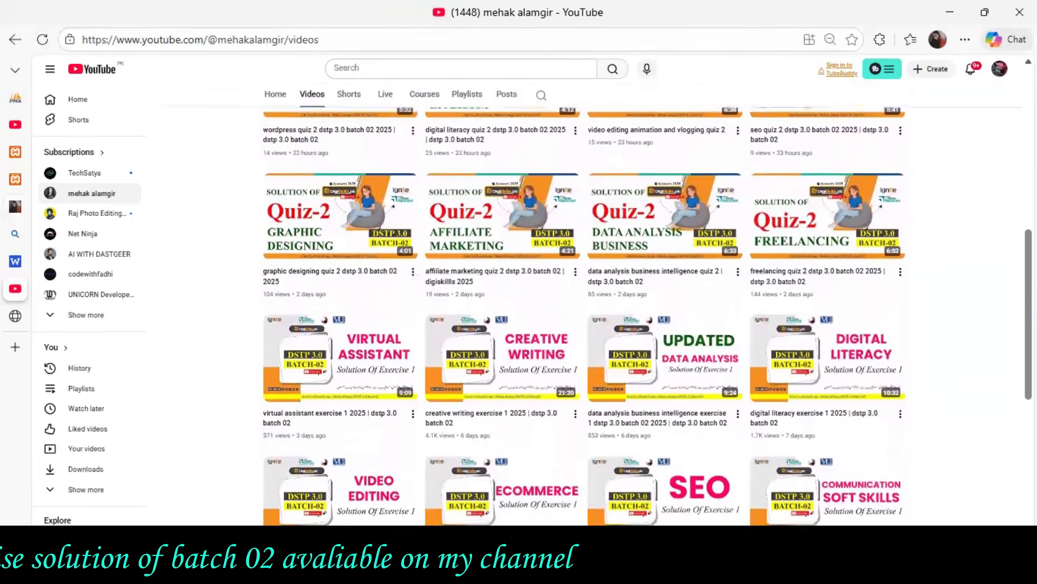
{"action": "scroll", "coordinate": [650, 322], "scroll_direction": "down", "scroll_amount": 2}
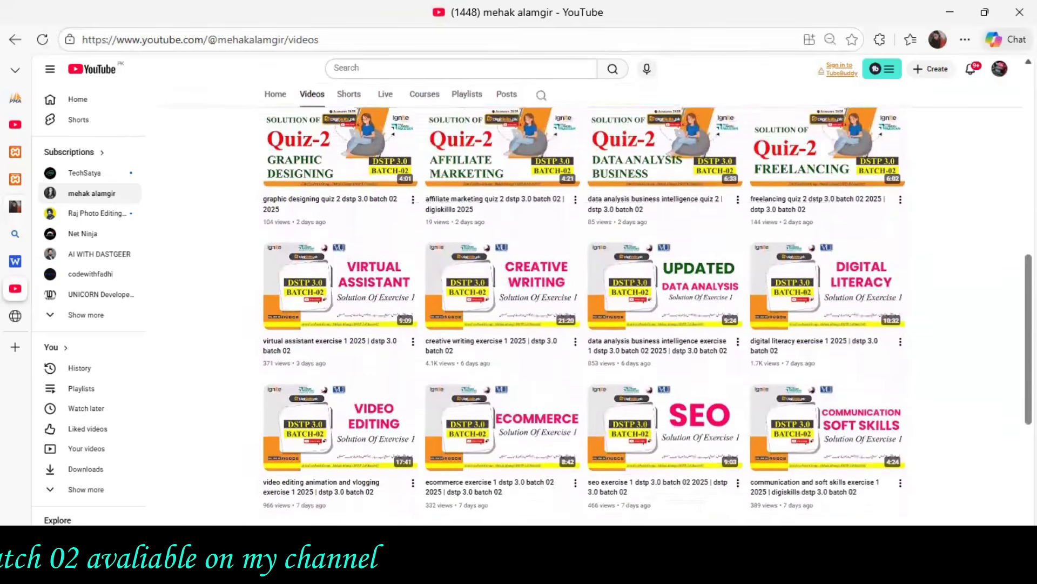
{"action": "scroll", "coordinate": [650, 322], "scroll_direction": "down", "scroll_amount": 2}
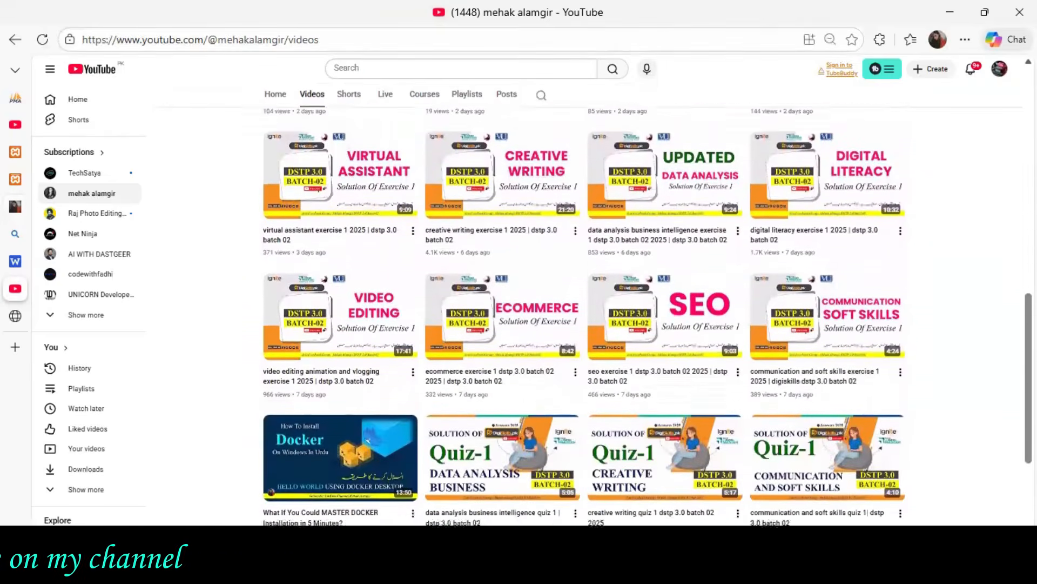